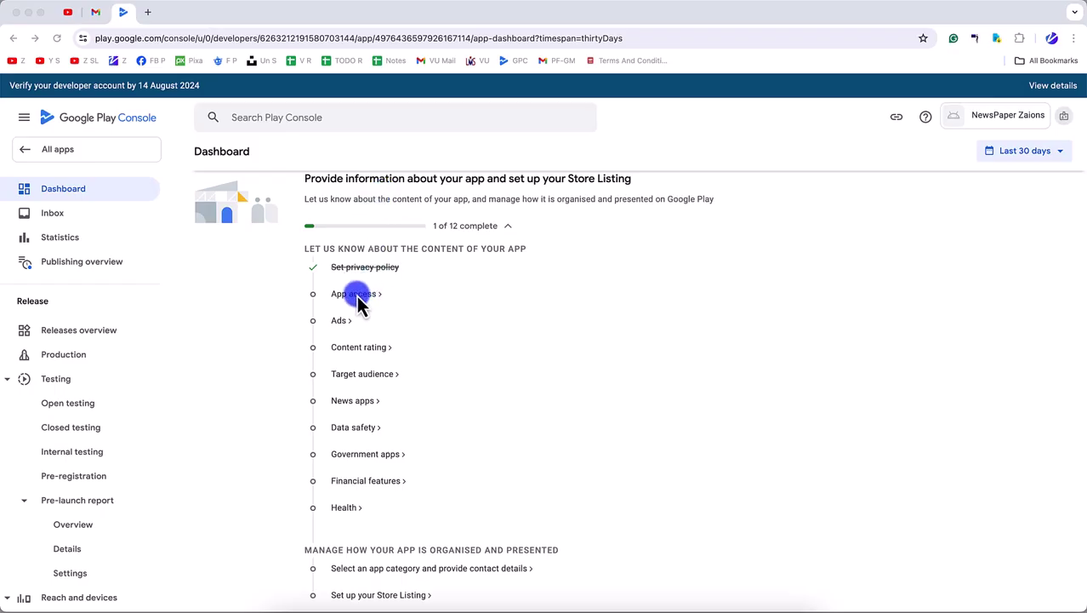
- Duplicate the Play Console browser tab
{"action": "left_click", "coordinate": [446, 306]}
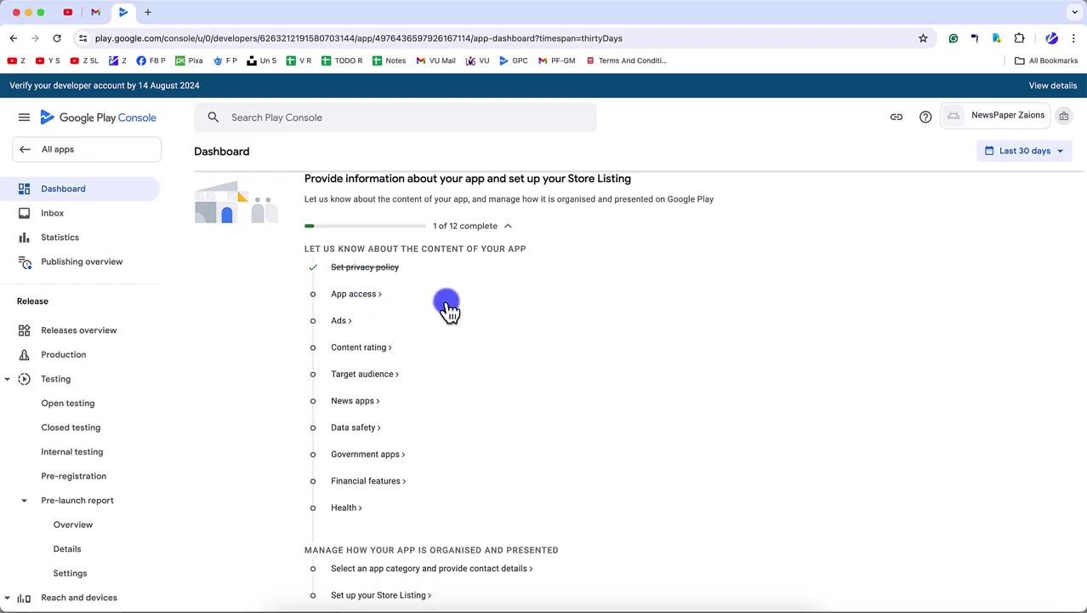
{"action": "right_click", "coordinate": [122, 12]}
{"action": "left_click", "coordinate": [156, 94]}
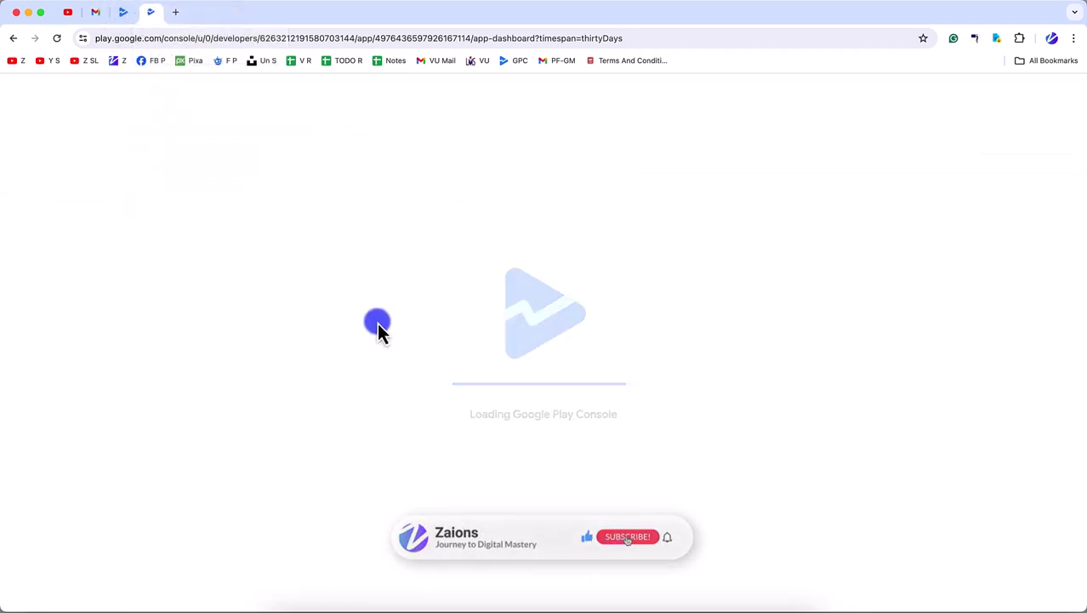
- In the App access declaration, choose 'All or some functionality in my app is restricted'
{"action": "left_click", "coordinate": [357, 514]}
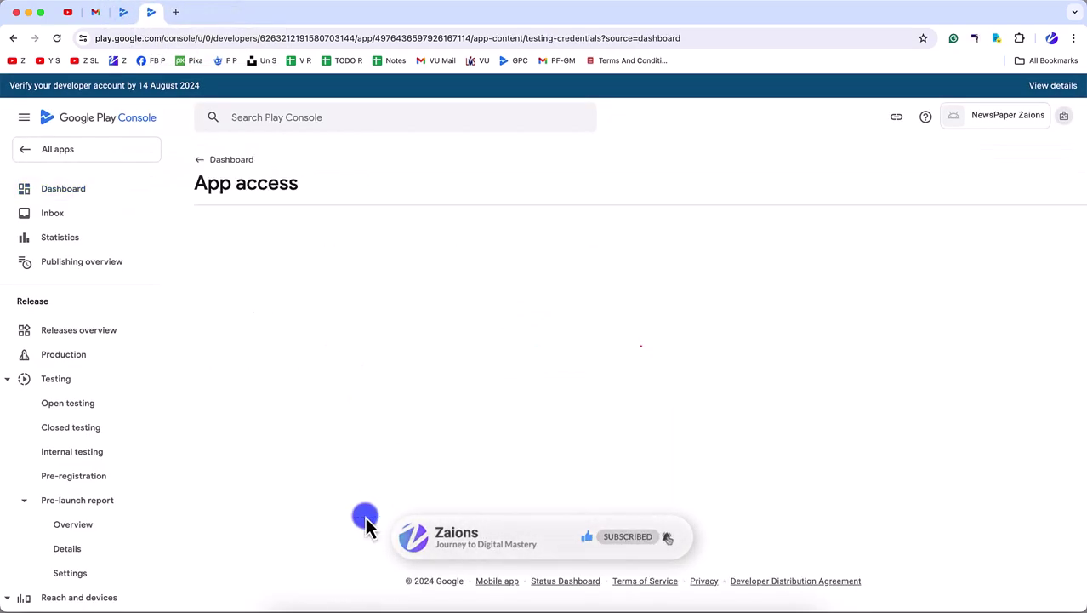
{"action": "scroll", "coordinate": [335, 455], "scroll_direction": "down", "scroll_amount": 2}
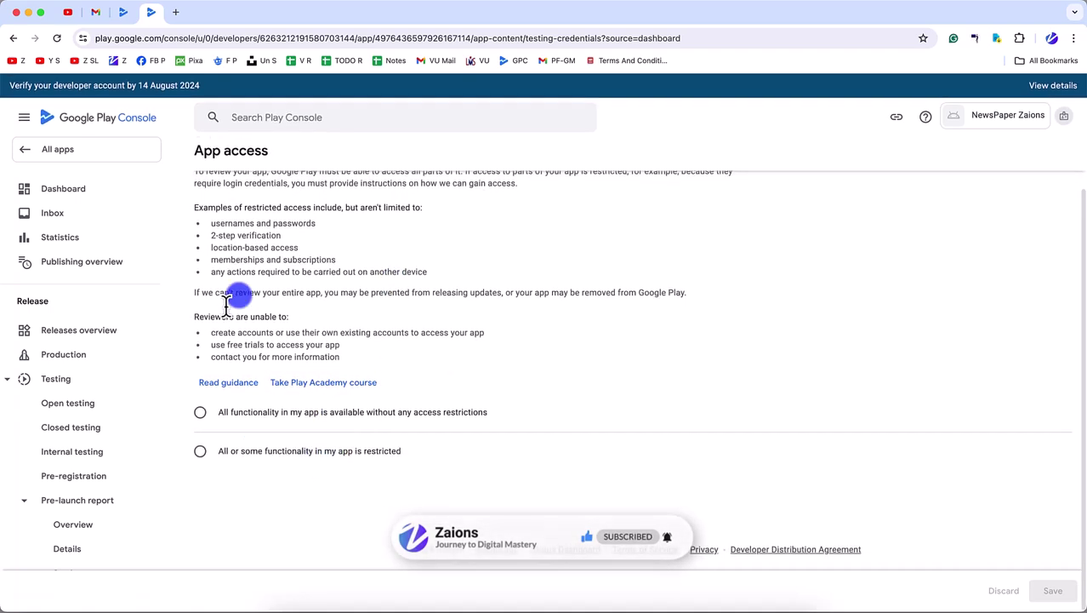
{"action": "left_click", "coordinate": [281, 450]}
{"action": "scroll", "coordinate": [345, 485], "scroll_direction": "down", "scroll_amount": 3}
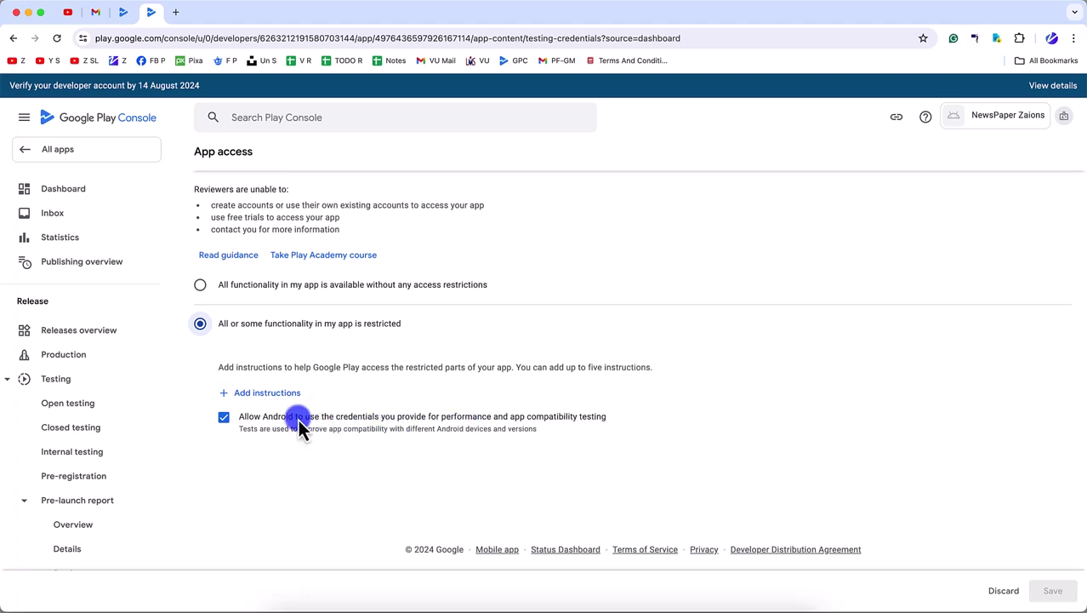
- Add an 'Email and Password Based Auth' access instruction with the test account username and password
{"action": "left_click", "coordinate": [269, 394]}
{"action": "left_click", "coordinate": [288, 307]}
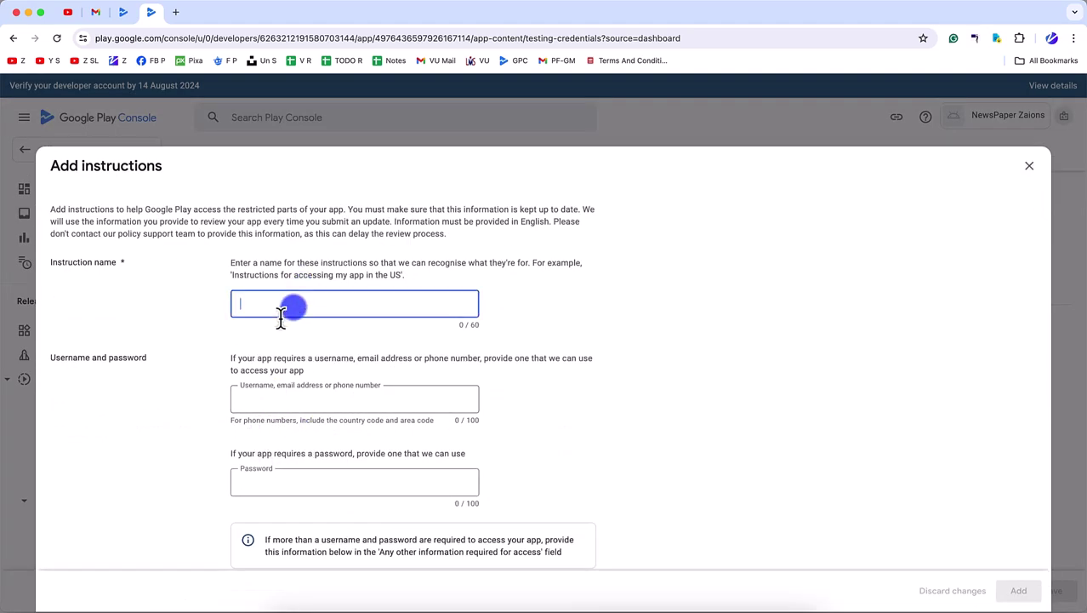
{"action": "type", "text": "Email and Password Based Auth"}
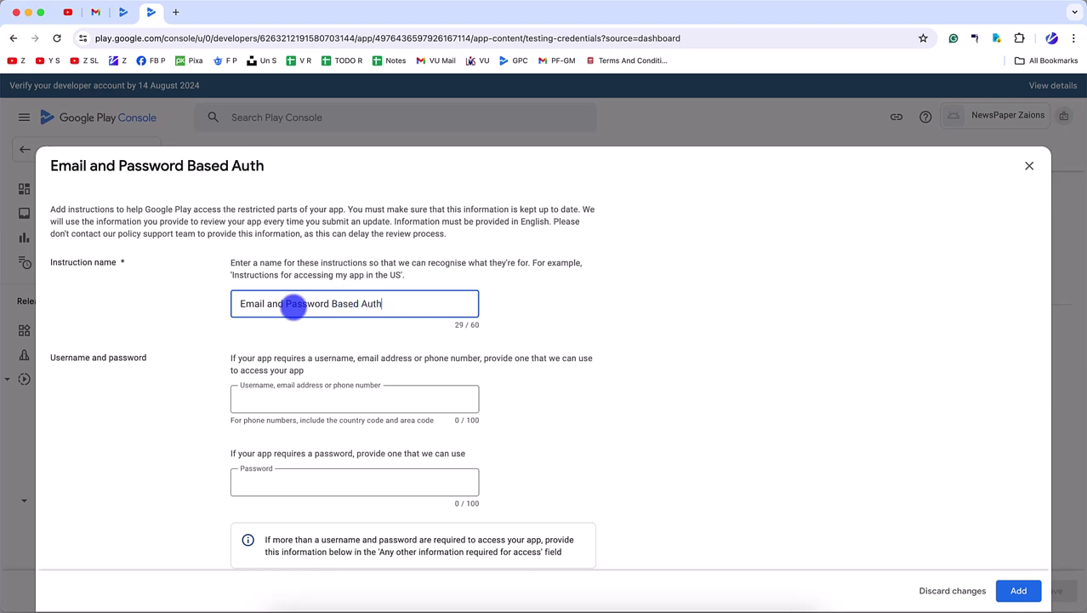
{"action": "left_click", "coordinate": [291, 399]}
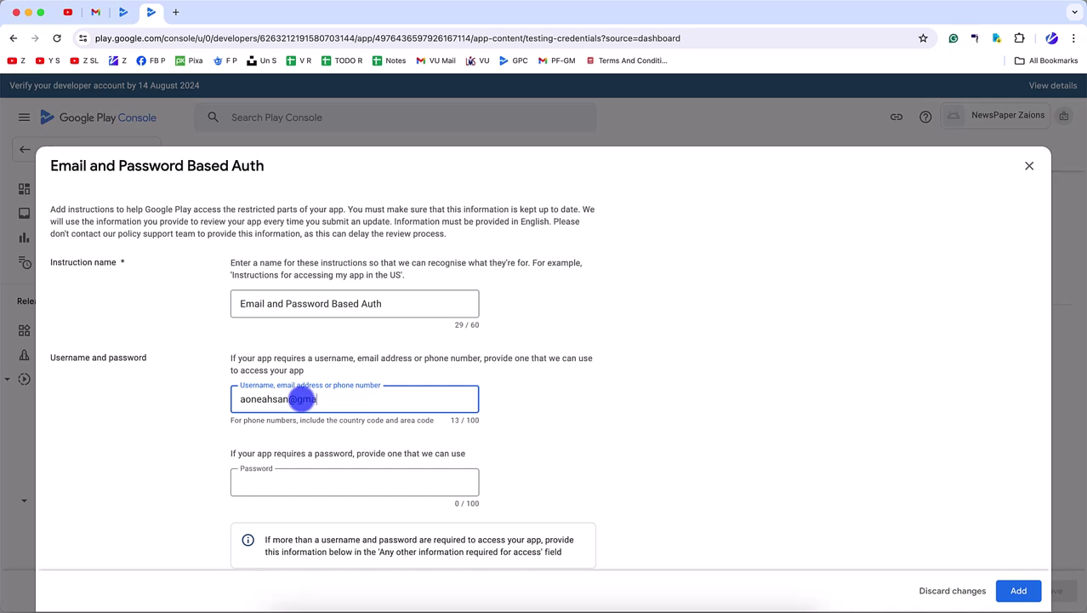
{"action": "scroll", "coordinate": [302, 438], "scroll_direction": "down", "scroll_amount": 5}
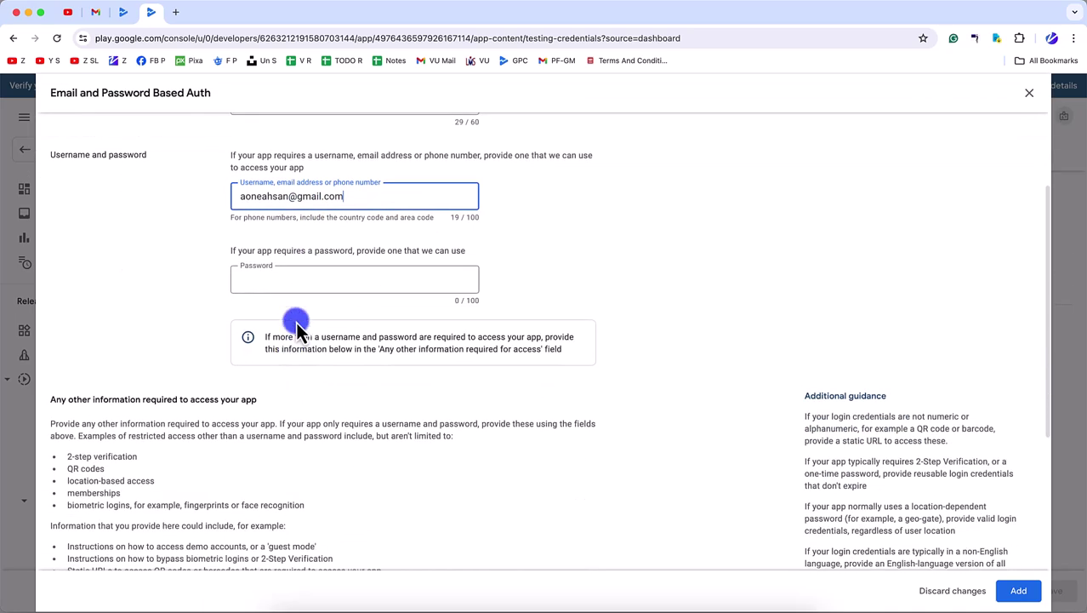
{"action": "left_click", "coordinate": [289, 280]}
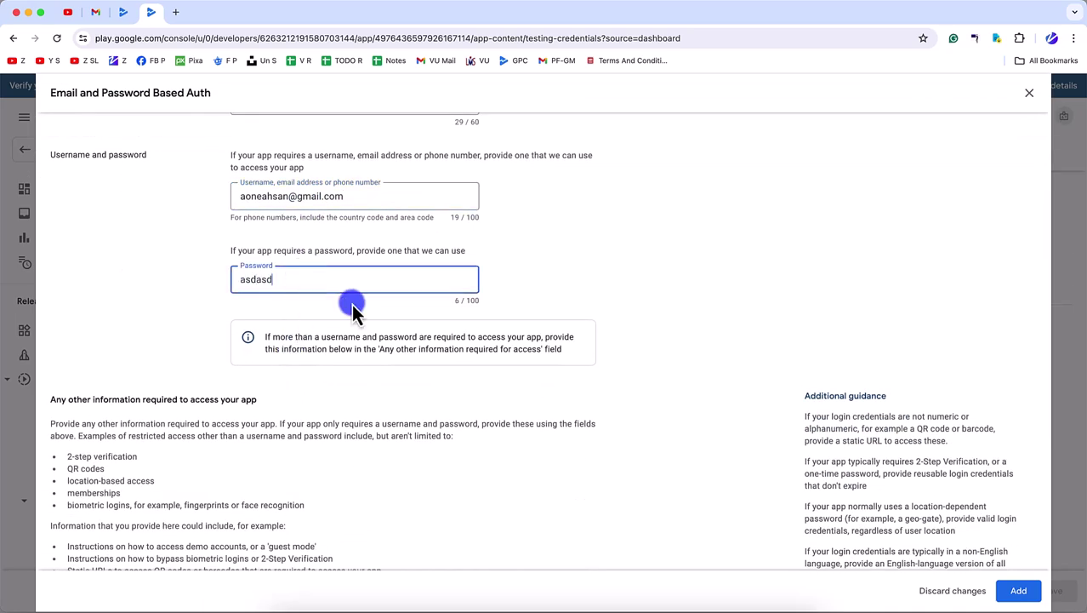
{"action": "scroll", "coordinate": [382, 332], "scroll_direction": "down", "scroll_amount": 6}
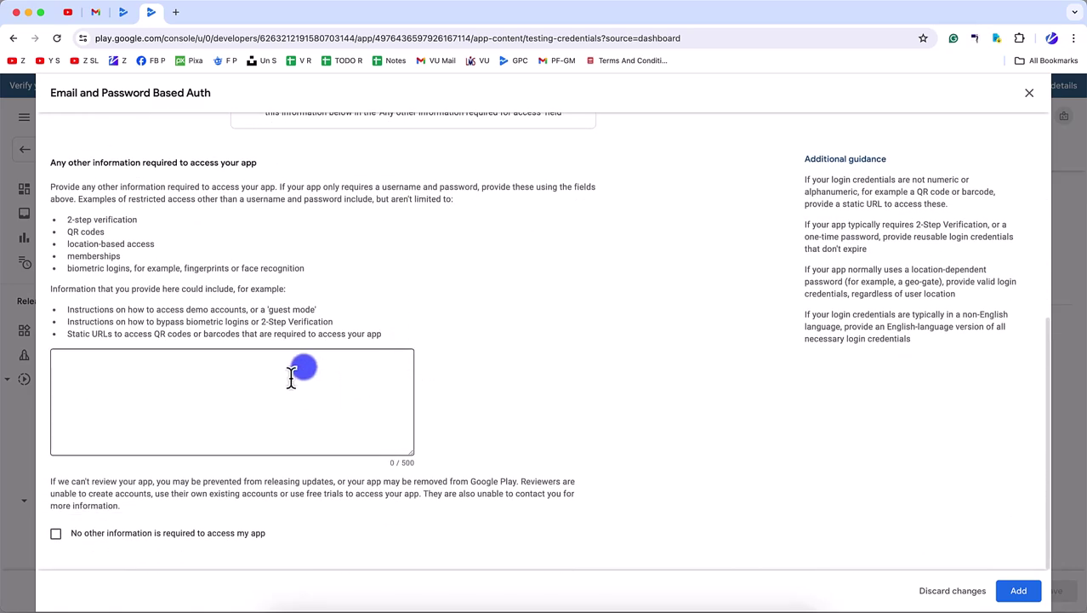
- Add the note 'Enter the email and password in the login page…' and confirm nothing else is needed
{"action": "left_click", "coordinate": [261, 412]}
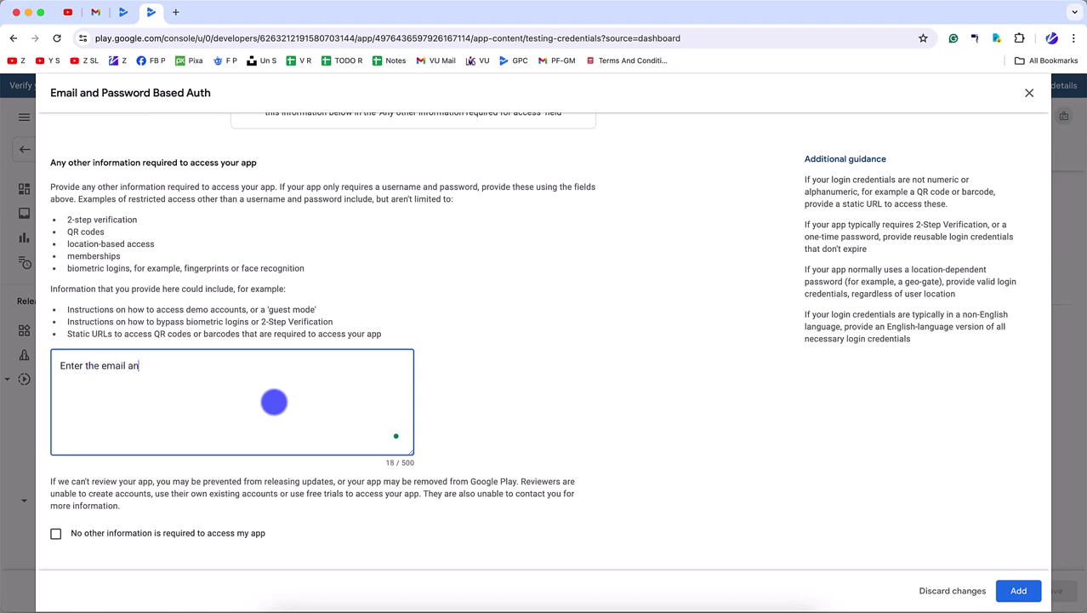
{"action": "type", "text": "Enter the email and password in the login page (or create a new user using the register page) and you should be able to use the app."}
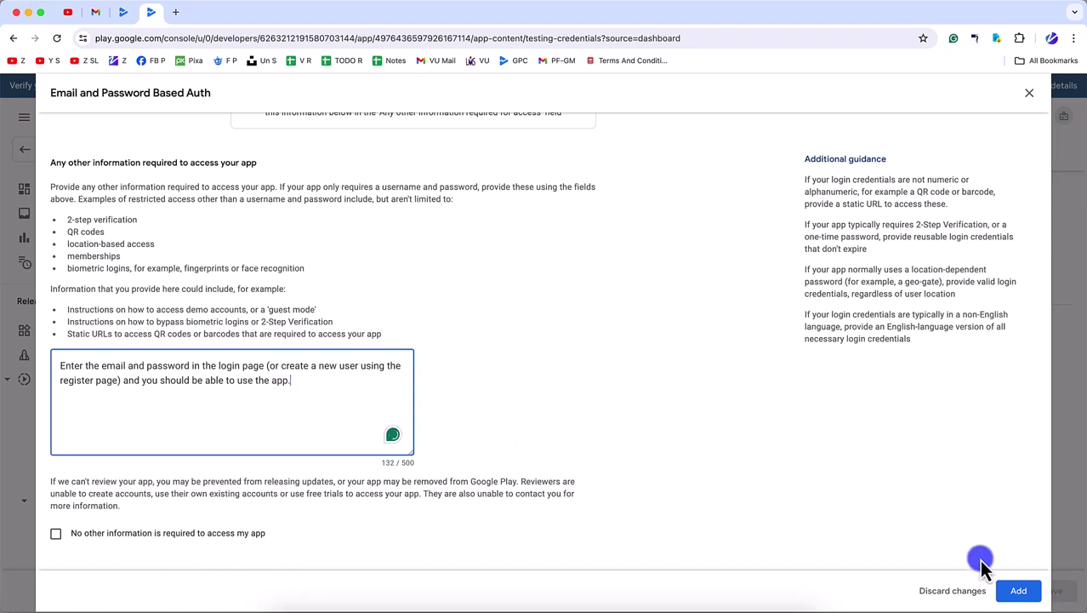
{"action": "left_click", "coordinate": [169, 533]}
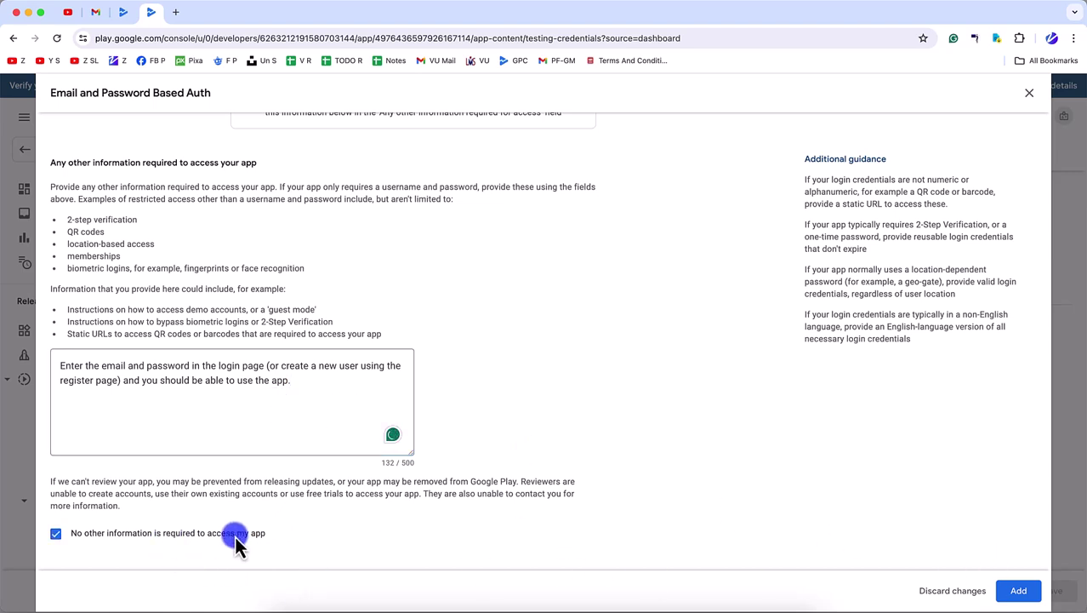
{"action": "left_click", "coordinate": [180, 535]}
{"action": "scroll", "coordinate": [375, 450], "scroll_direction": "up", "scroll_amount": 10}
{"action": "scroll", "coordinate": [375, 451], "scroll_direction": "down", "scroll_amount": 10}
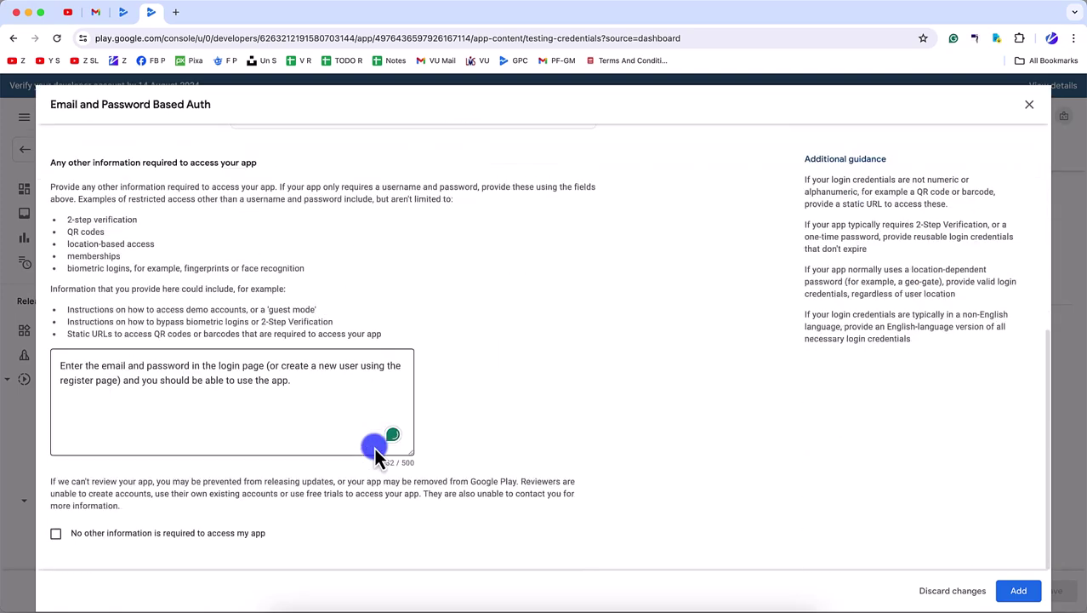
{"action": "left_click", "coordinate": [150, 532]}
- Add the instruction, save the App access declaration, and dismiss the publishing prompt
{"action": "left_click", "coordinate": [1017, 588]}
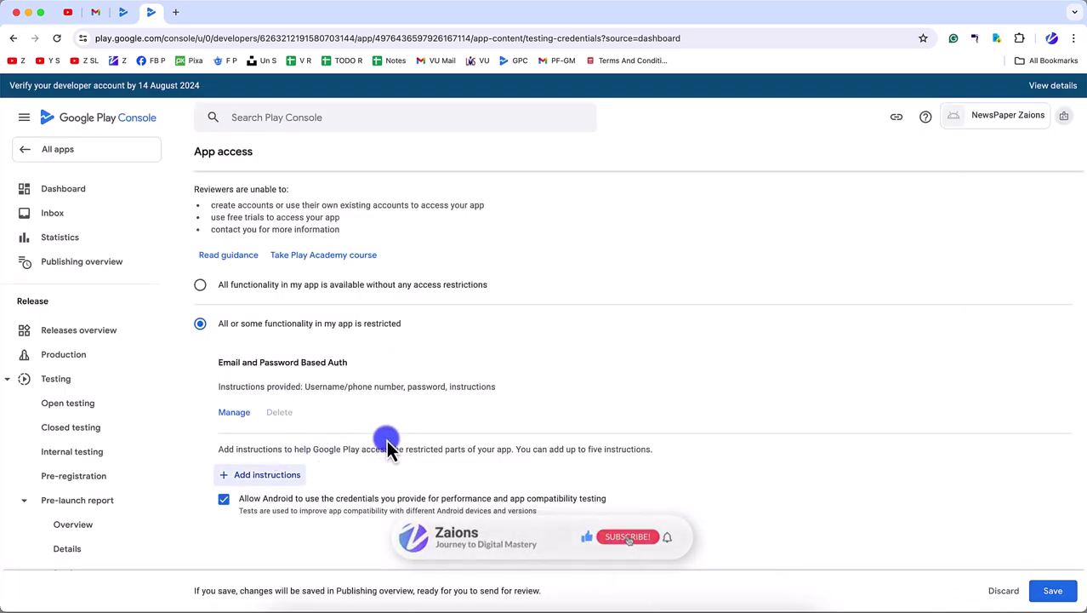
{"action": "left_click", "coordinate": [1052, 589]}
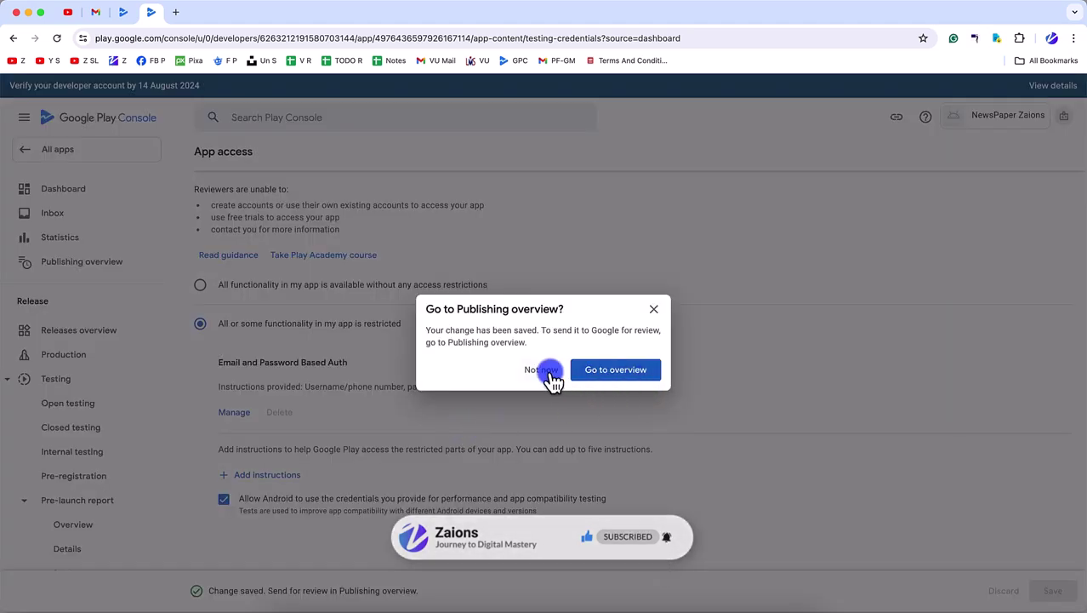
{"action": "left_click", "coordinate": [547, 371]}
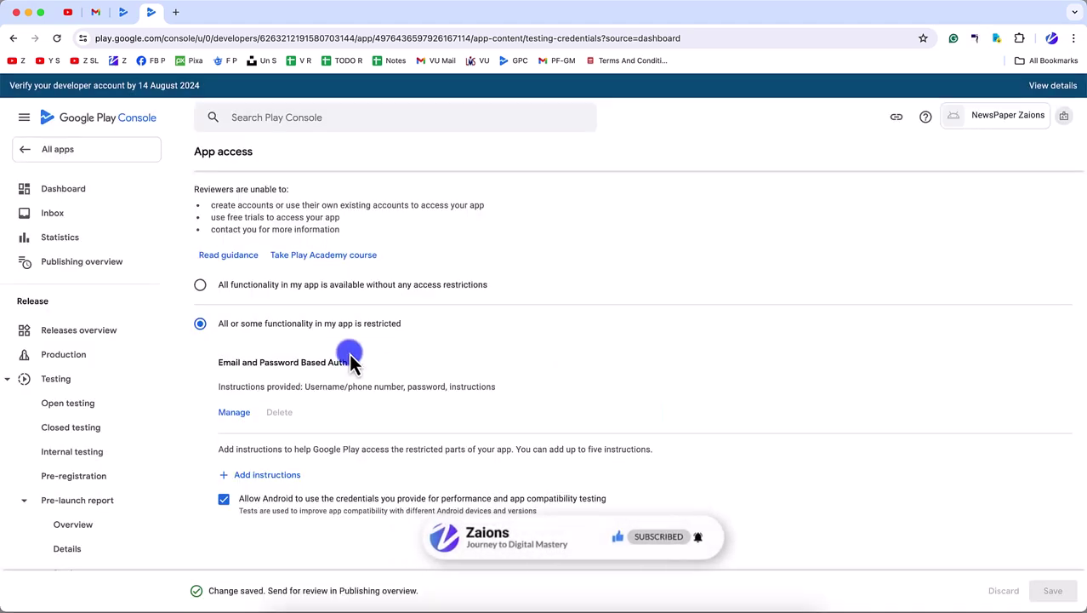
{"action": "scroll", "coordinate": [336, 443], "scroll_direction": "down", "scroll_amount": 3}
{"action": "scroll", "coordinate": [136, 498], "scroll_direction": "down", "scroll_amount": 10}
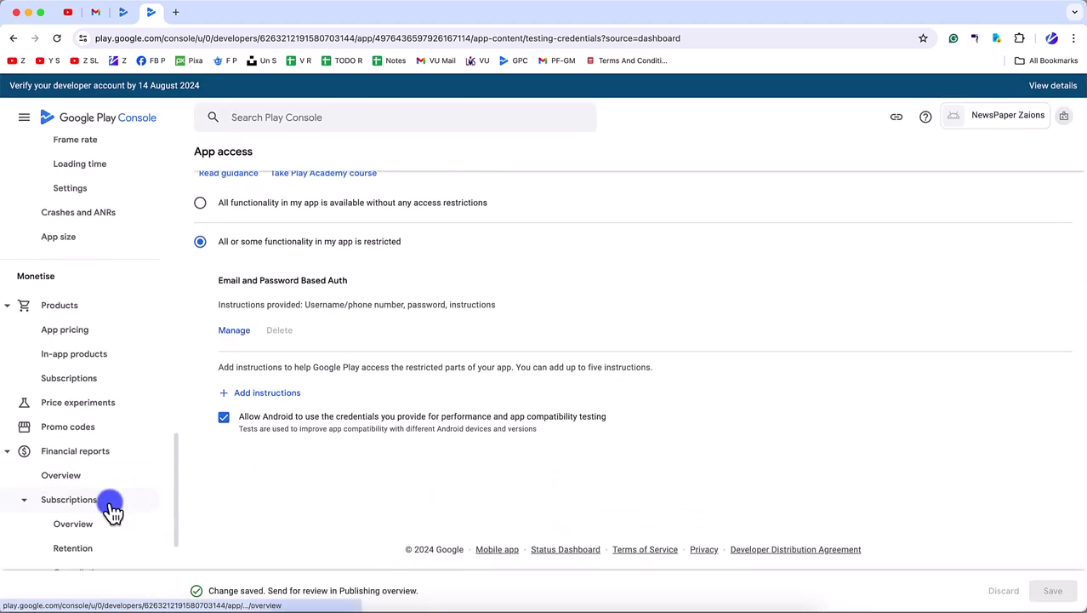
{"action": "scroll", "coordinate": [85, 486], "scroll_direction": "down", "scroll_amount": 5}
{"action": "scroll", "coordinate": [20, 435], "scroll_direction": "up", "scroll_amount": 15}
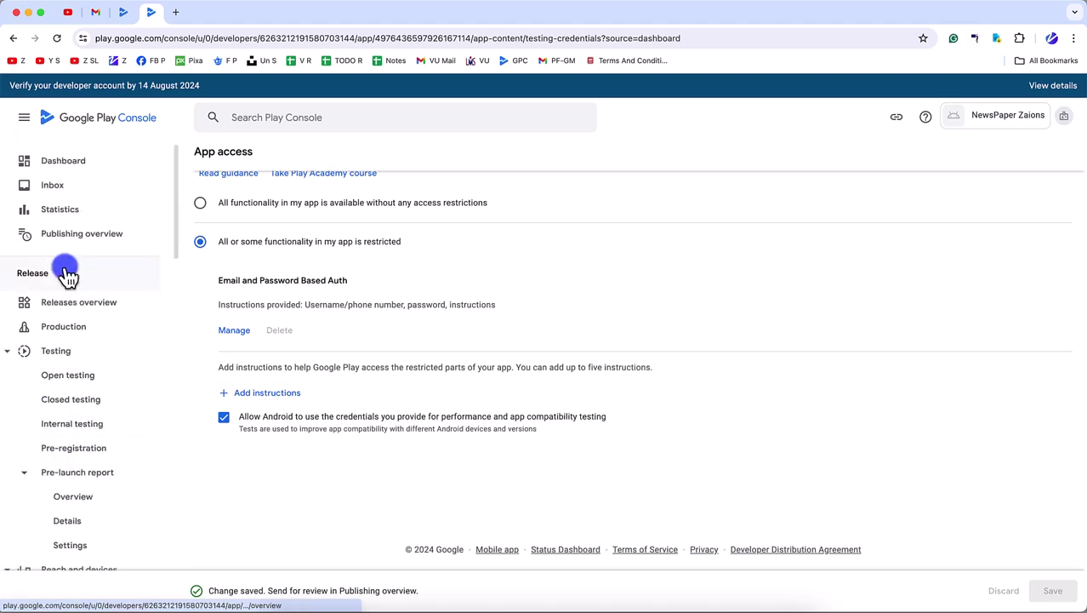
- Return to the dashboard and go to the App content page
{"action": "left_click", "coordinate": [66, 167]}
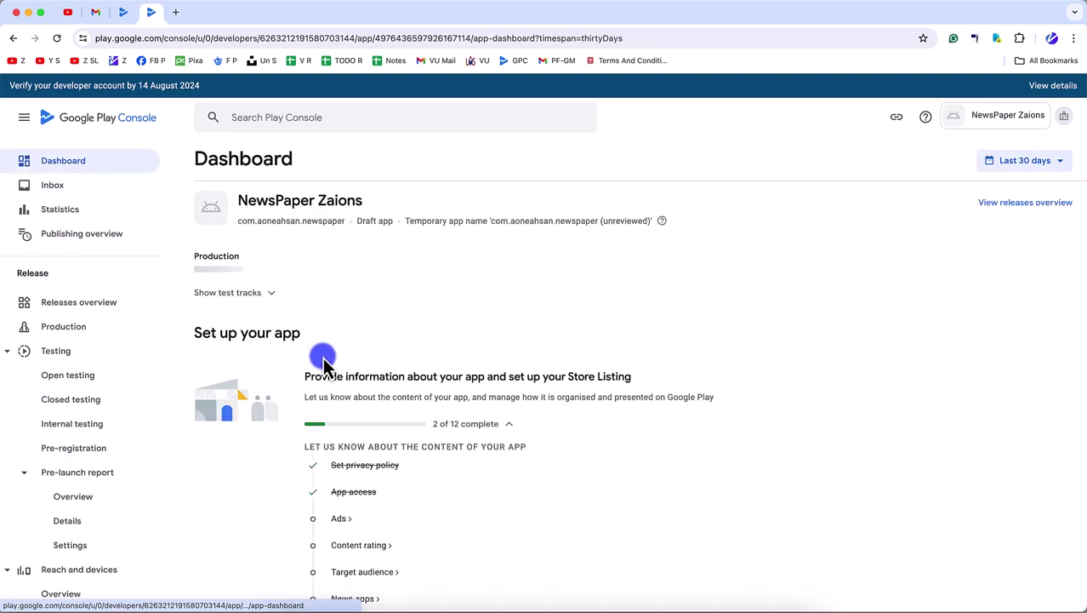
{"action": "scroll", "coordinate": [30, 473], "scroll_direction": "down", "scroll_amount": 15}
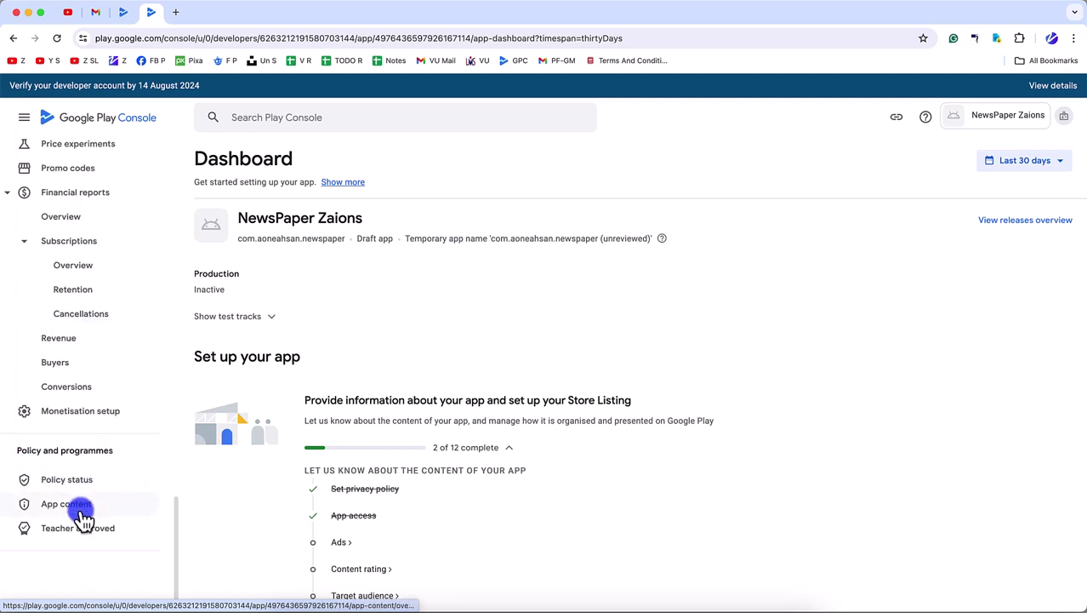
{"action": "left_click", "coordinate": [82, 510]}
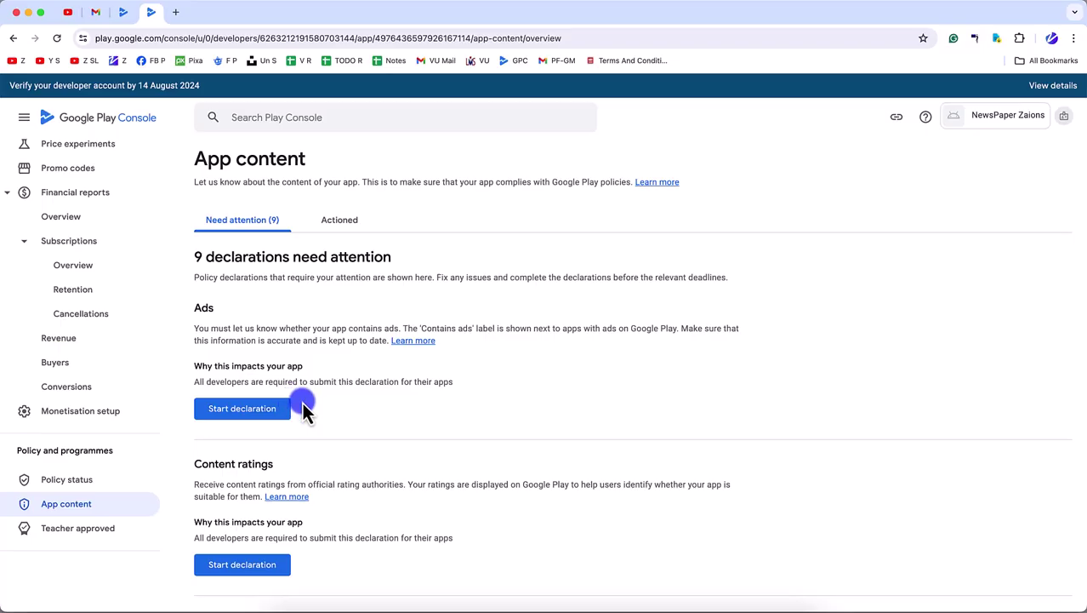
- Declare 'No, my app does not contain ads' and save it
{"action": "left_click", "coordinate": [256, 409]}
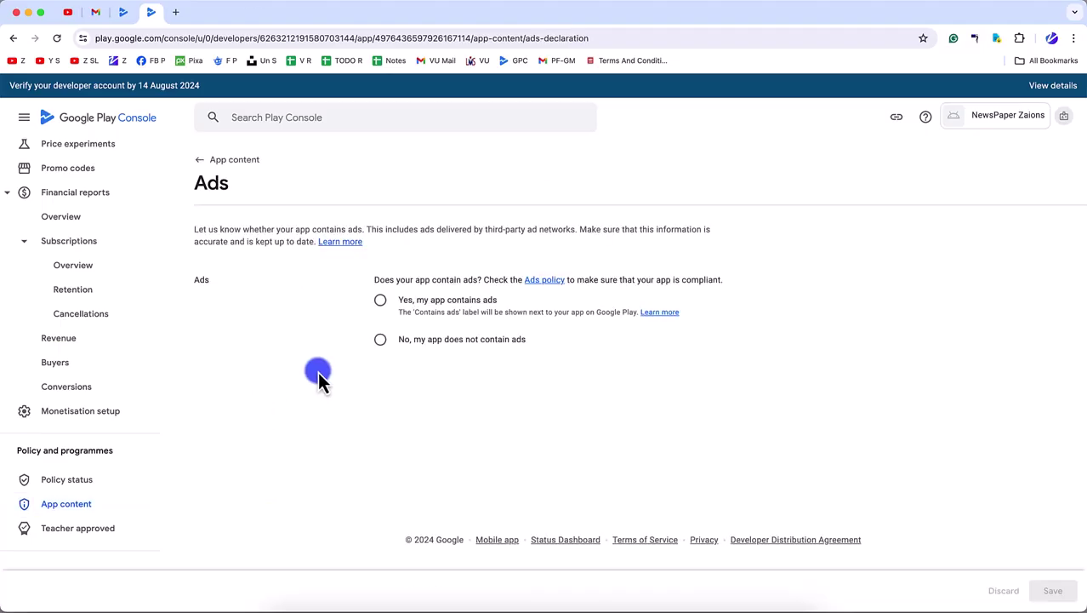
{"action": "left_click", "coordinate": [412, 340]}
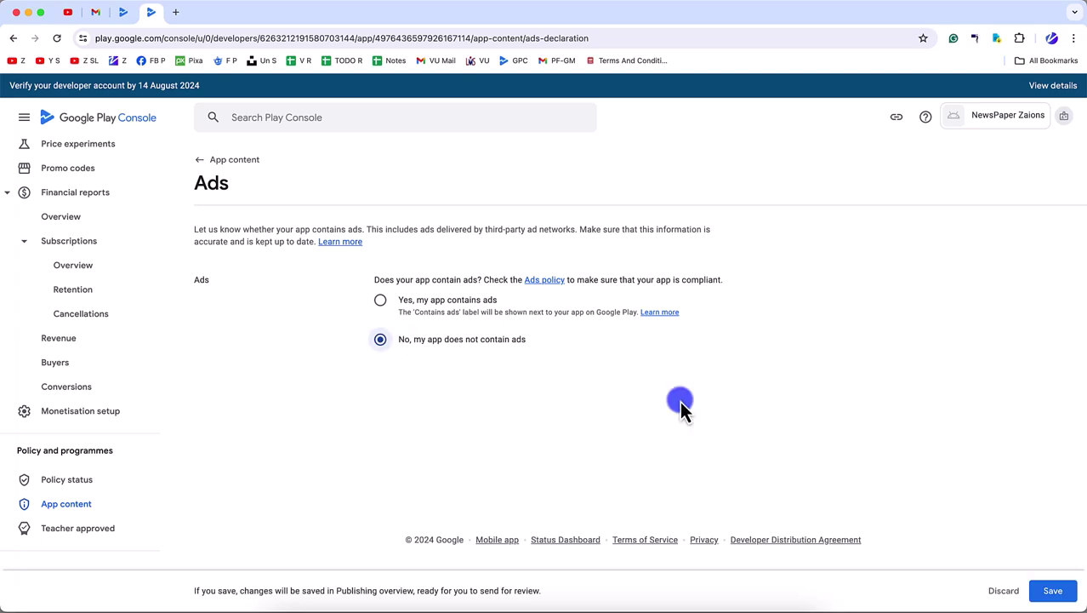
{"action": "left_click", "coordinate": [1055, 589]}
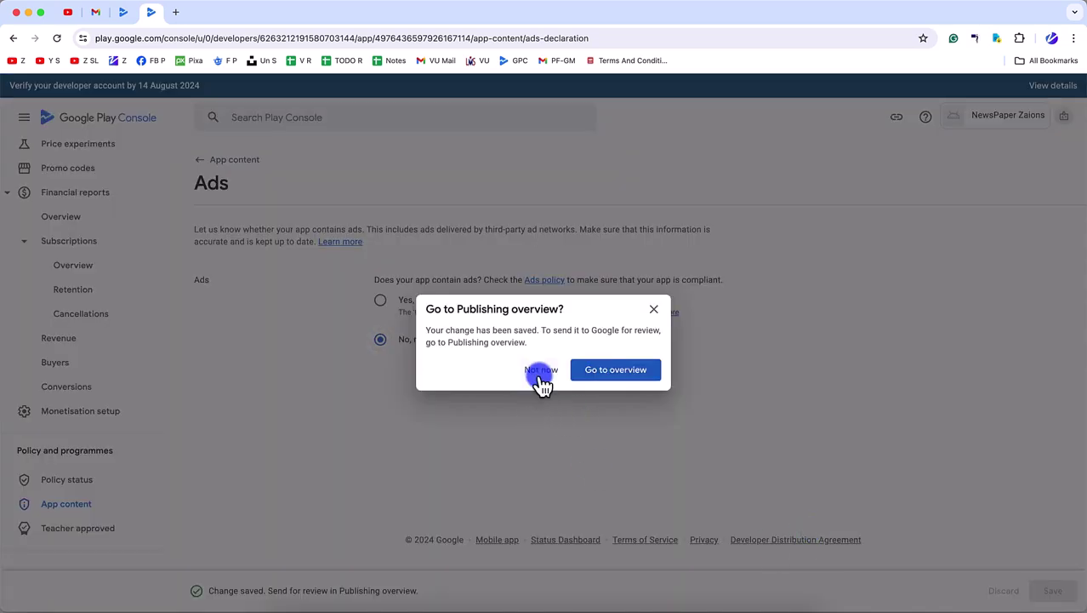
{"action": "left_click", "coordinate": [541, 372]}
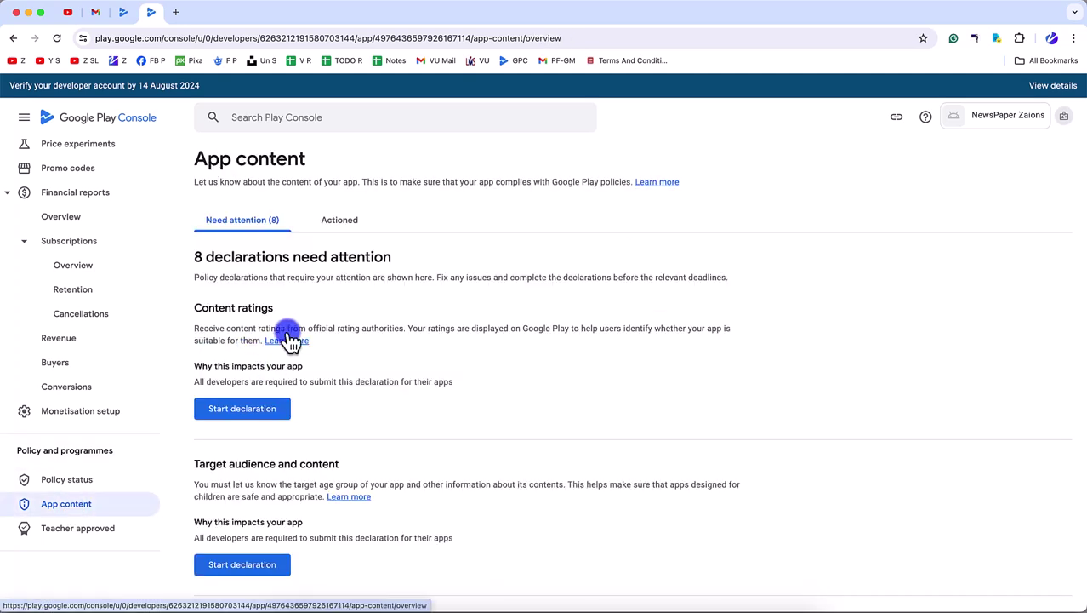
- Start the Content ratings declaration
{"action": "left_click_drag", "start_coordinate": [197, 311], "coordinate": [240, 317]}
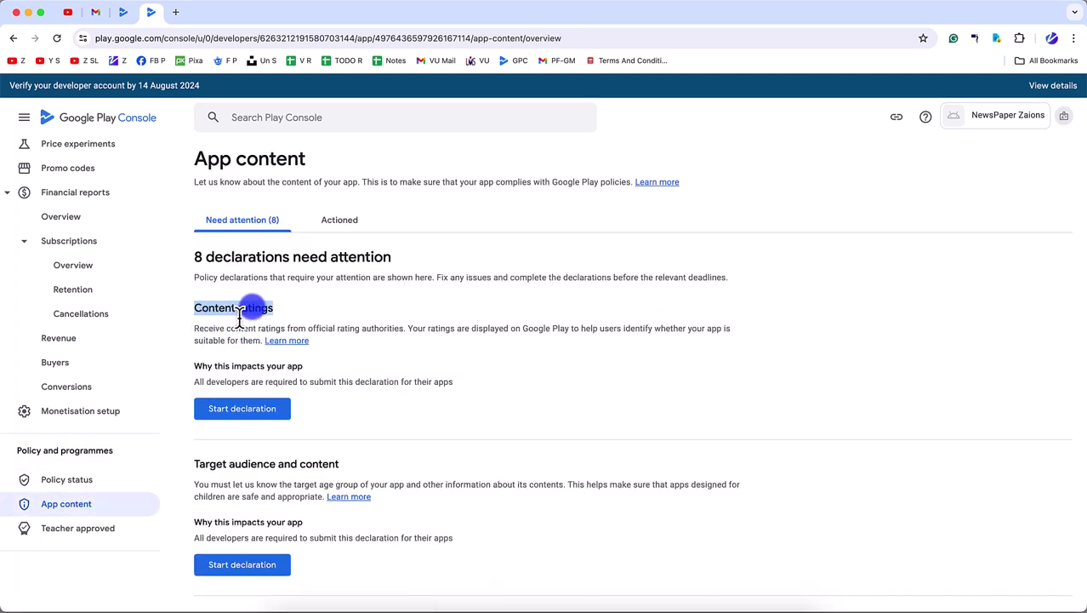
{"action": "left_click", "coordinate": [359, 294]}
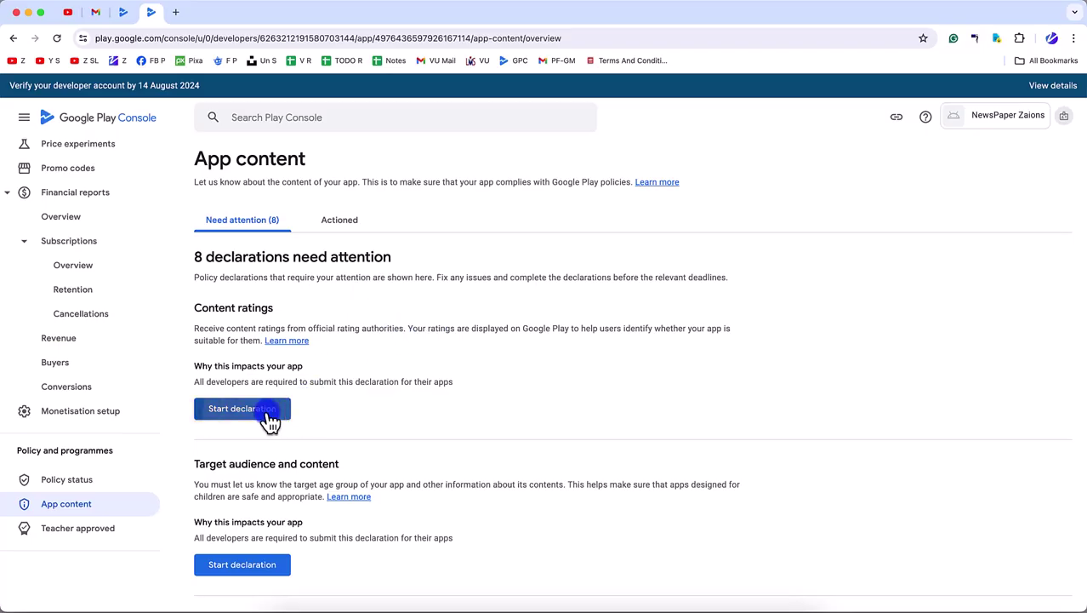
{"action": "left_click", "coordinate": [268, 415]}
- Enter the contact email, pick the All other app types category, and continue
{"action": "left_click", "coordinate": [254, 379]}
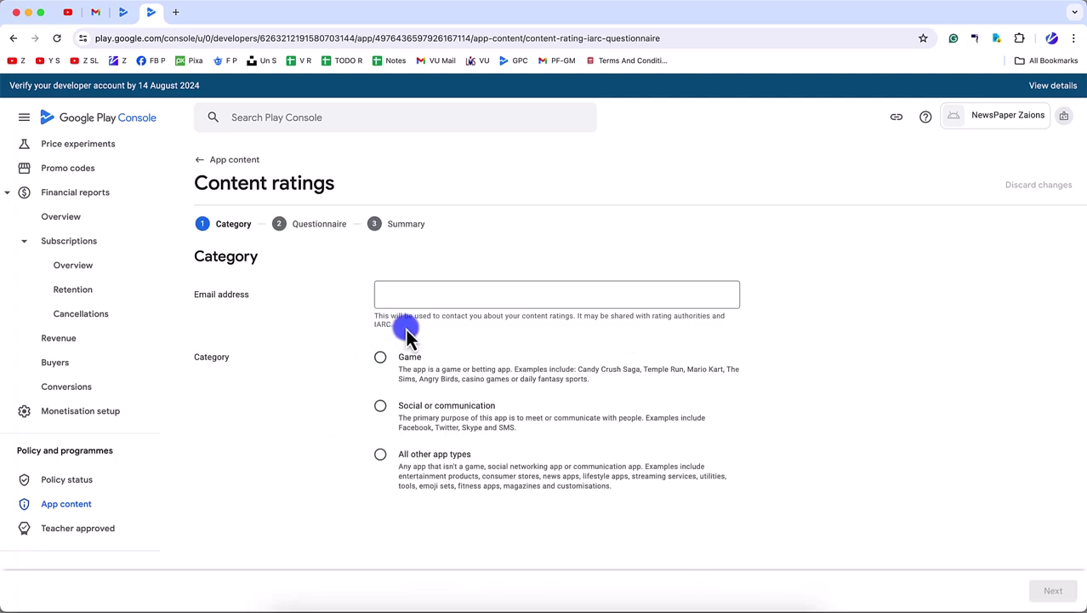
{"action": "left_click", "coordinate": [430, 292]}
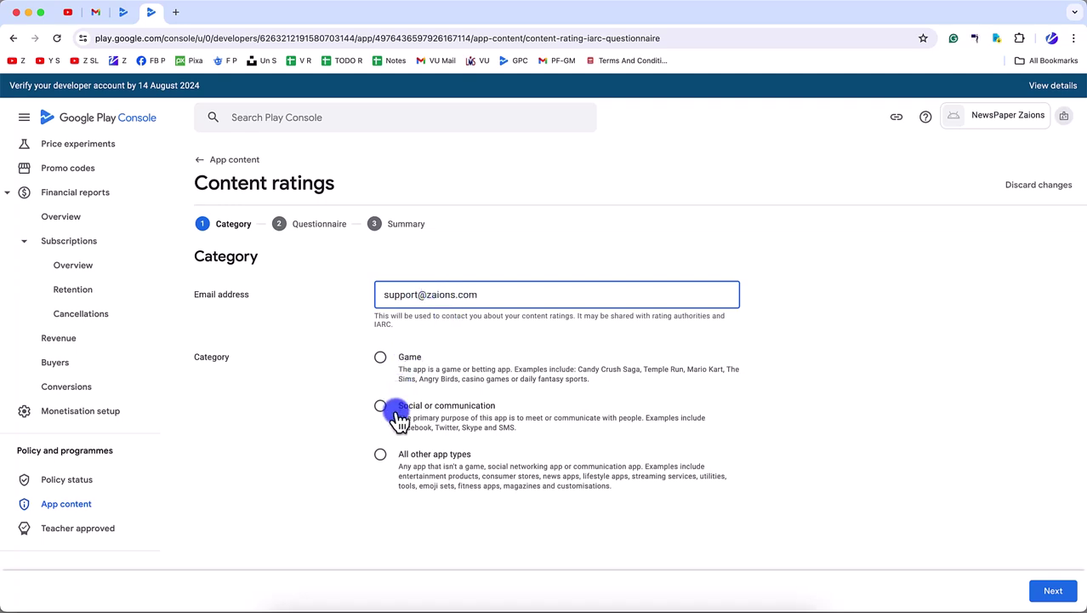
{"action": "left_click", "coordinate": [383, 457]}
{"action": "scroll", "coordinate": [426, 493], "scroll_direction": "down", "scroll_amount": 2}
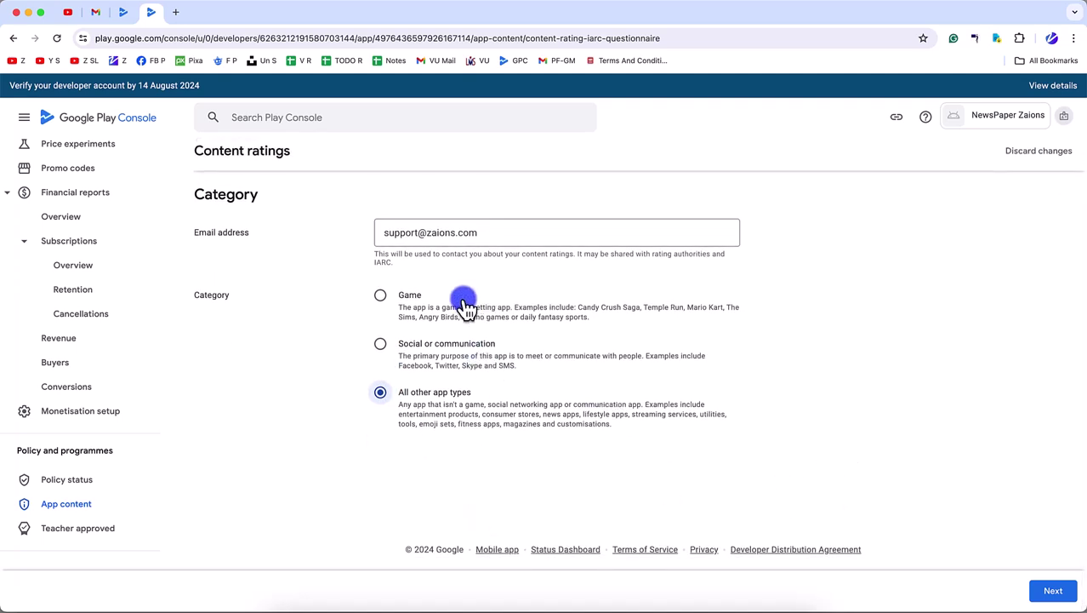
{"action": "left_click", "coordinate": [1050, 594]}
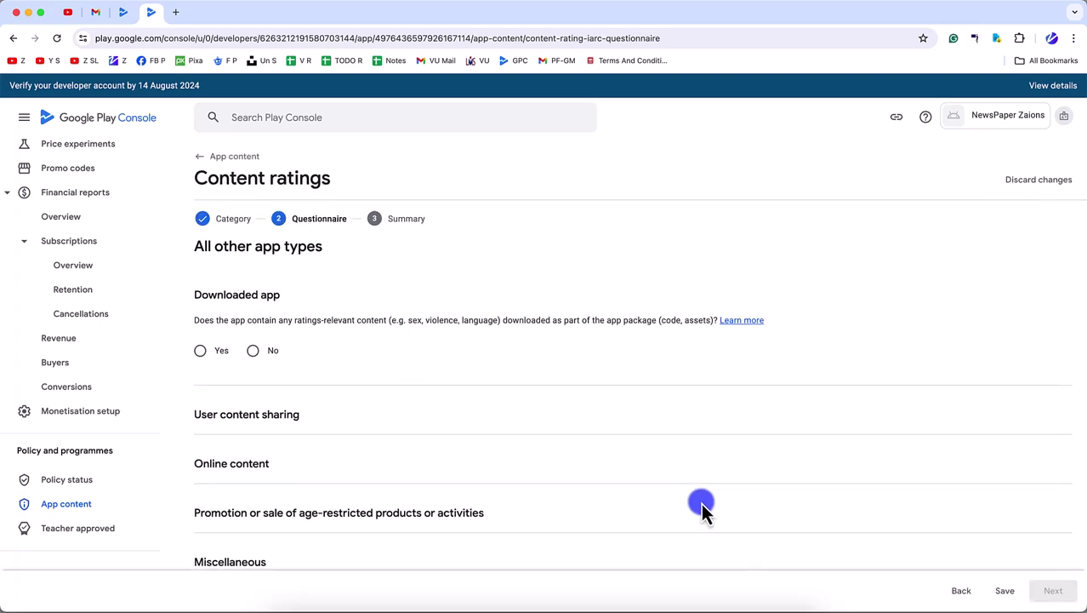
- Answer No for downloaded content and user sharing, and Yes for online content
{"action": "left_click", "coordinate": [253, 357]}
{"action": "left_click", "coordinate": [265, 477]}
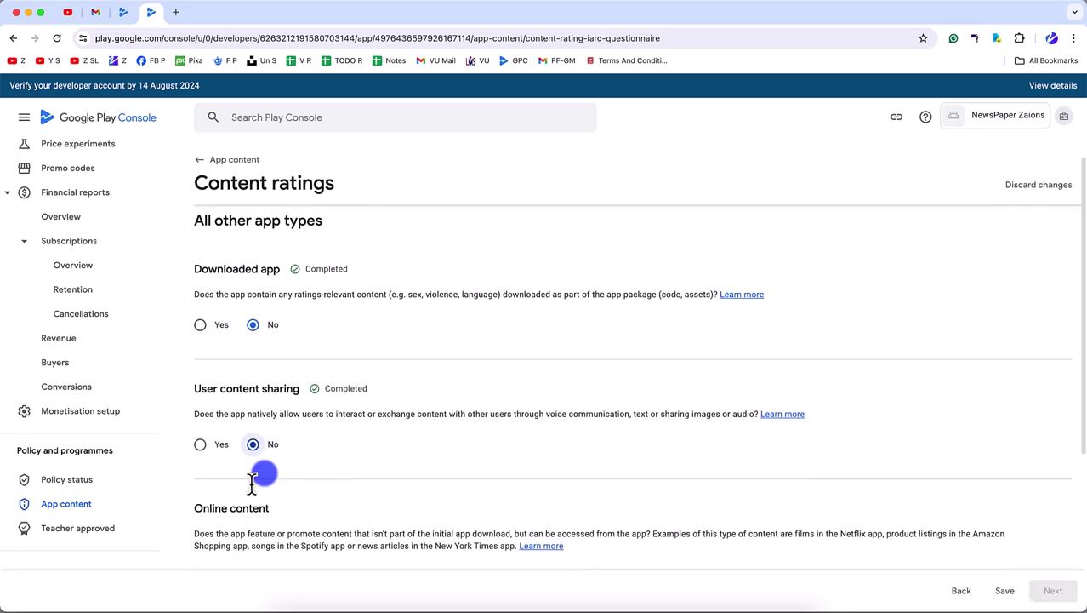
{"action": "left_click", "coordinate": [260, 332]}
{"action": "left_click", "coordinate": [214, 331]}
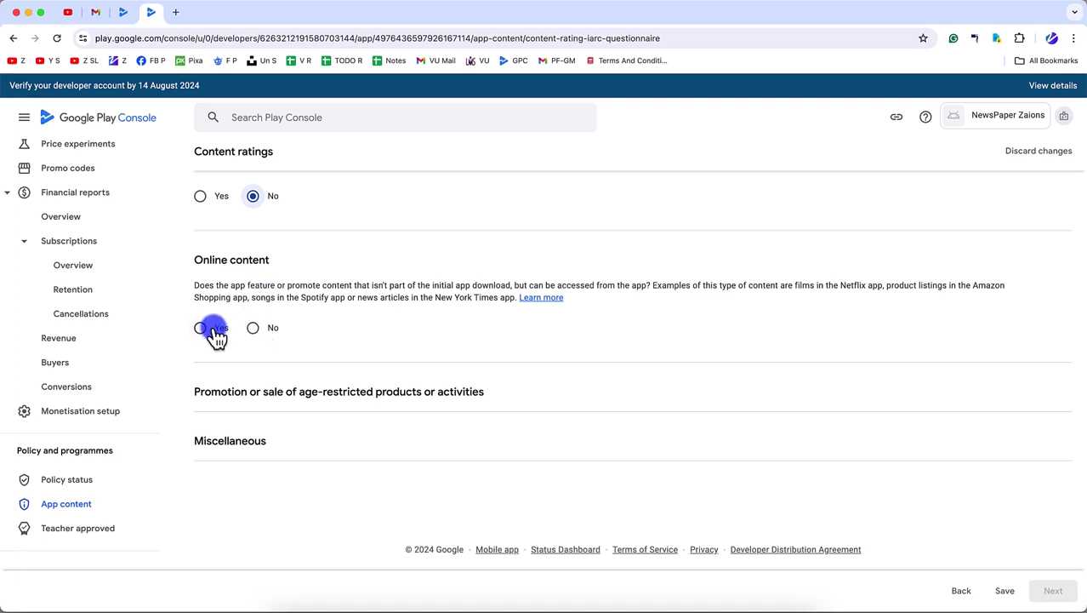
{"action": "left_click_drag", "start_coordinate": [357, 300], "coordinate": [489, 315]}
{"action": "left_click", "coordinate": [204, 329]}
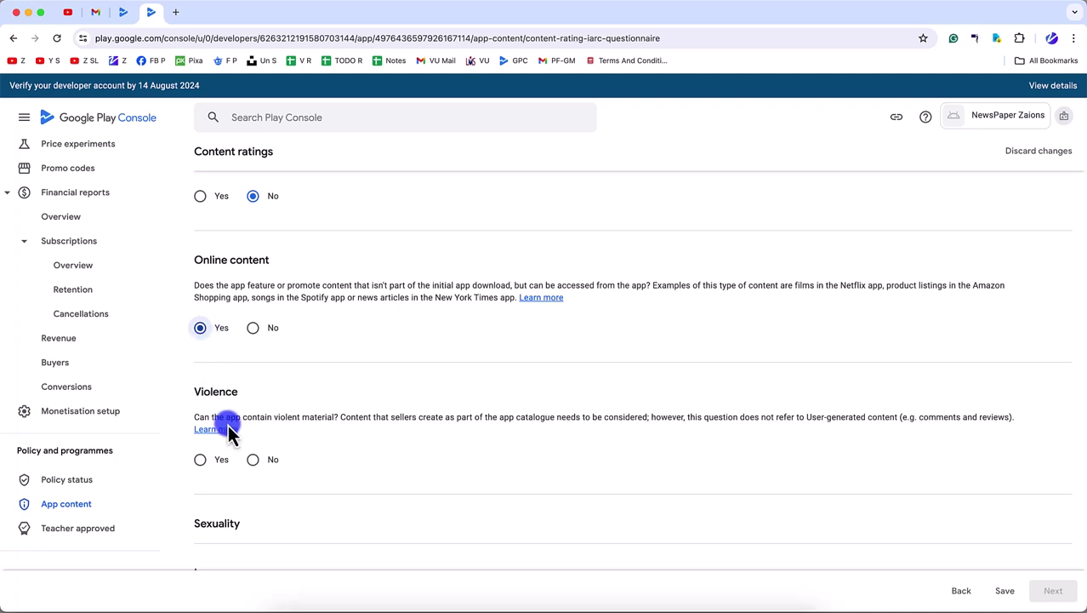
{"action": "scroll", "coordinate": [223, 408], "scroll_direction": "down", "scroll_amount": 3}
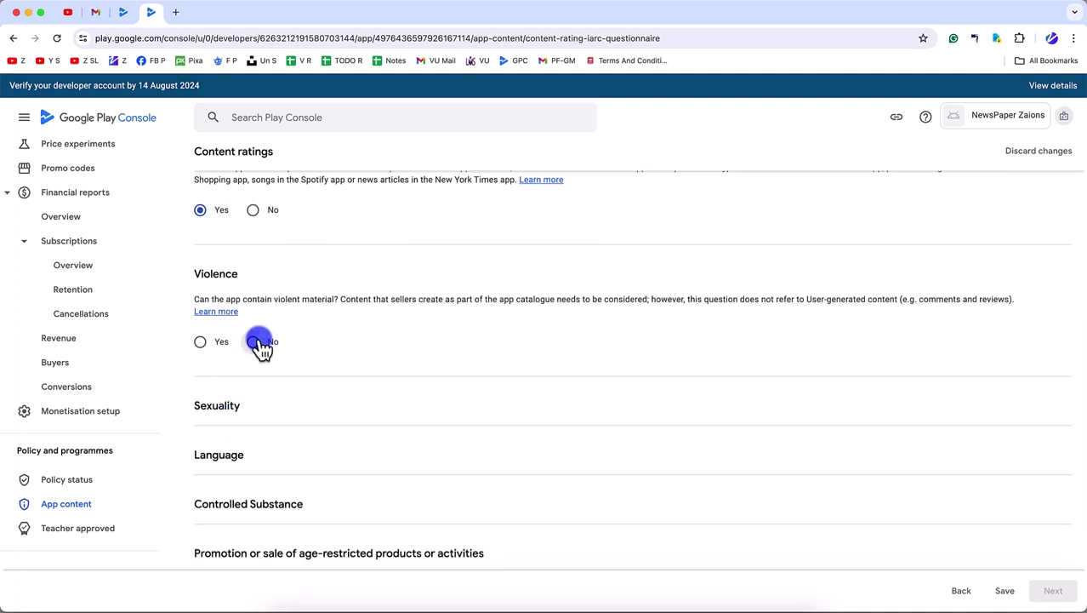
- Answer No to violence, sexuality, language, substances, age-restricted goods, location, purchases and browser questions
{"action": "left_click", "coordinate": [258, 343]}
{"action": "left_click", "coordinate": [248, 472]}
{"action": "scroll", "coordinate": [245, 479], "scroll_direction": "down", "scroll_amount": 3}
{"action": "left_click", "coordinate": [254, 387]}
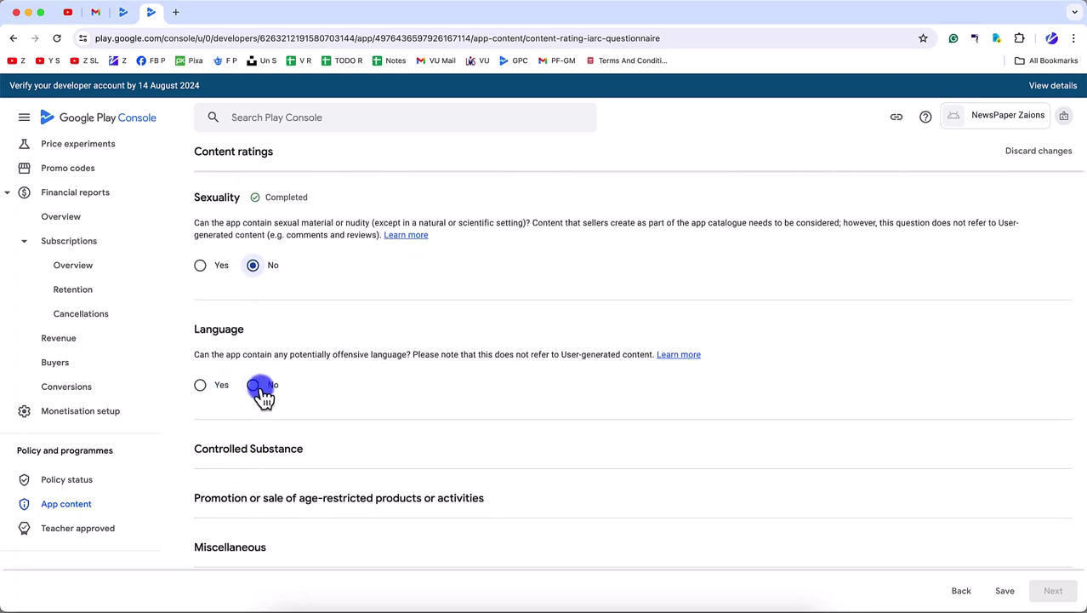
{"action": "scroll", "coordinate": [257, 498], "scroll_direction": "down", "scroll_amount": 3}
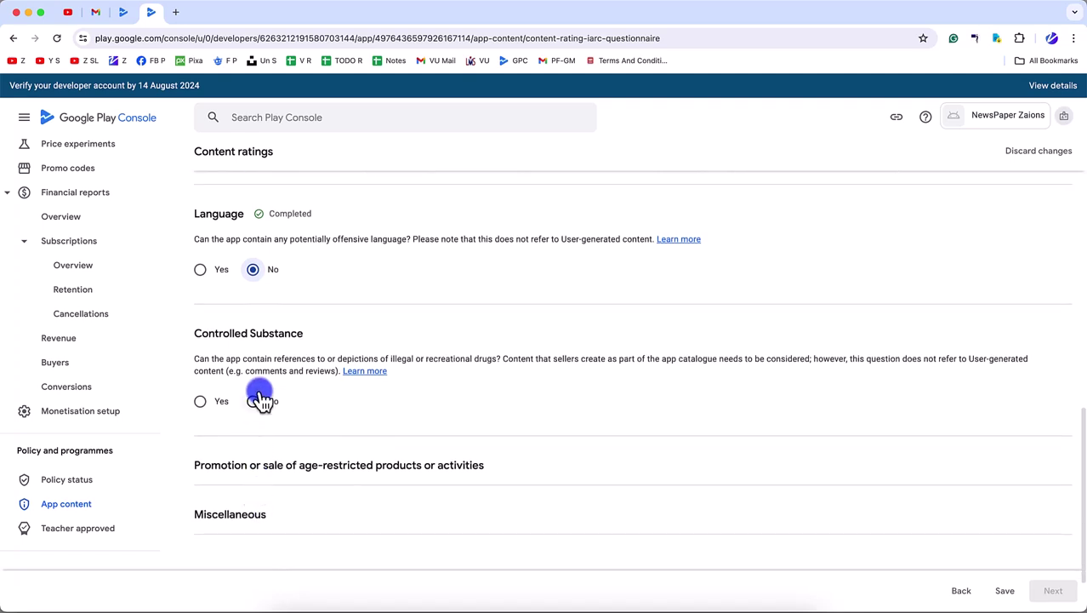
{"action": "left_click", "coordinate": [254, 401]}
{"action": "scroll", "coordinate": [255, 468], "scroll_direction": "down", "scroll_amount": 2}
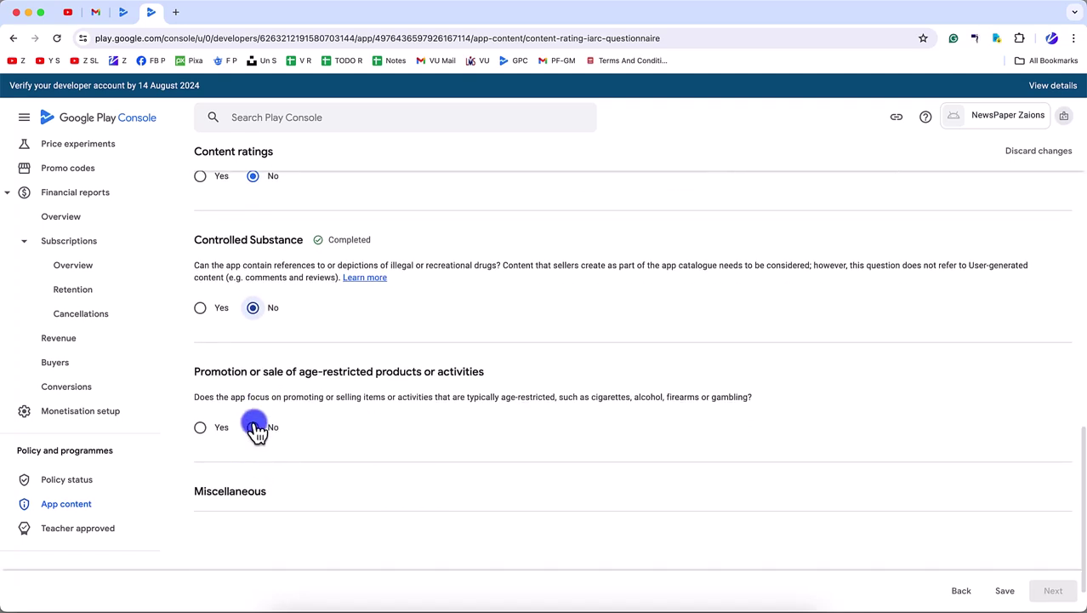
{"action": "left_click", "coordinate": [254, 427]}
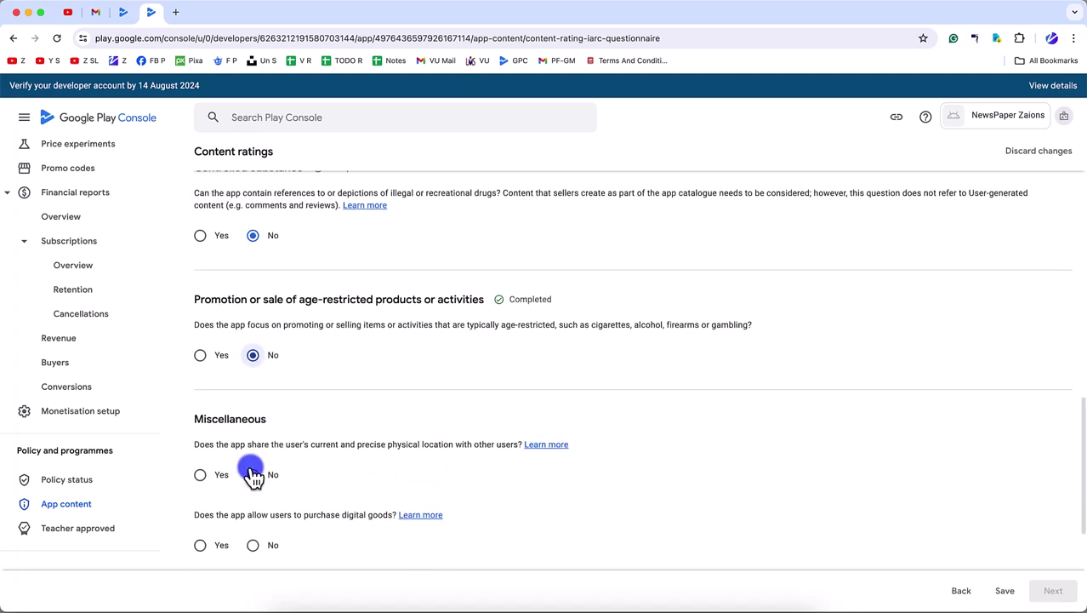
{"action": "scroll", "coordinate": [253, 474], "scroll_direction": "down", "scroll_amount": 3}
{"action": "left_click", "coordinate": [252, 362]}
{"action": "left_click", "coordinate": [254, 435]}
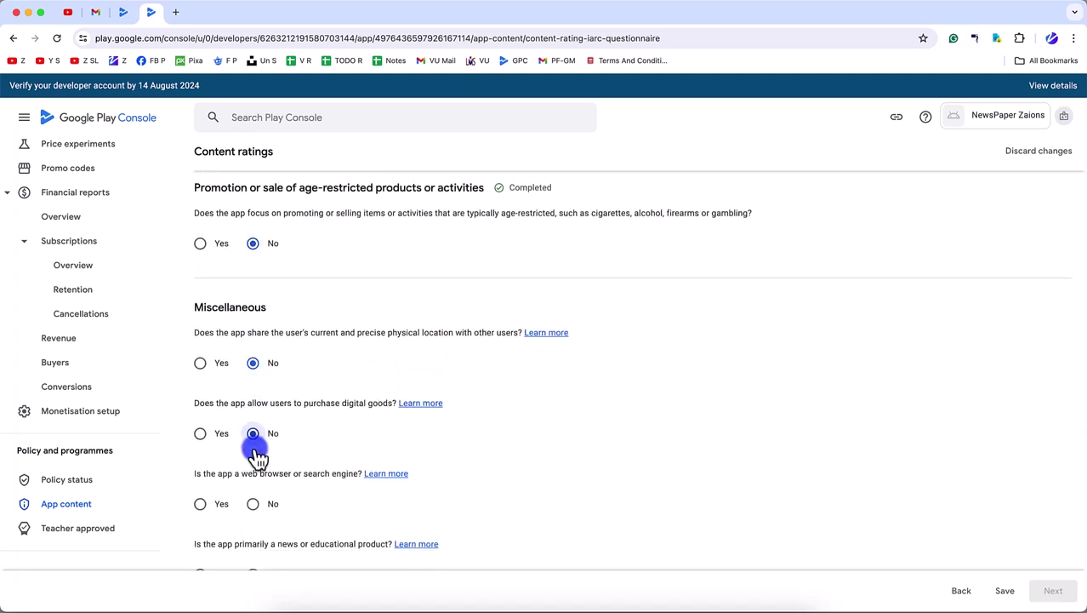
{"action": "left_click", "coordinate": [253, 504]}
{"action": "scroll", "coordinate": [256, 505], "scroll_direction": "down", "scroll_amount": 3}
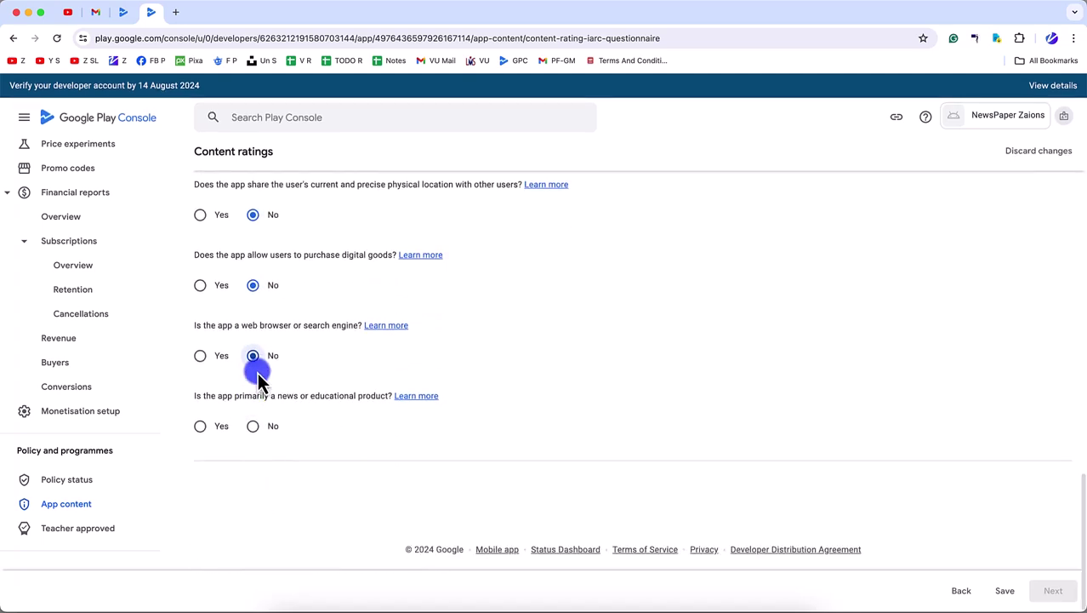
- Mark the app as a news product, then review the answers back to the top
{"action": "left_click", "coordinate": [254, 426]}
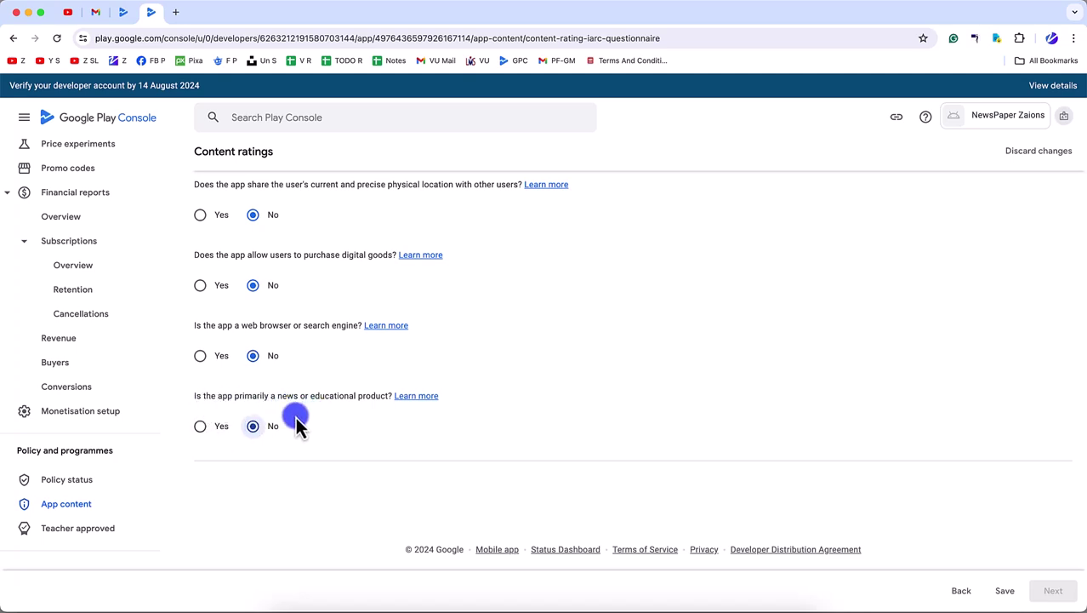
{"action": "left_click", "coordinate": [218, 430]}
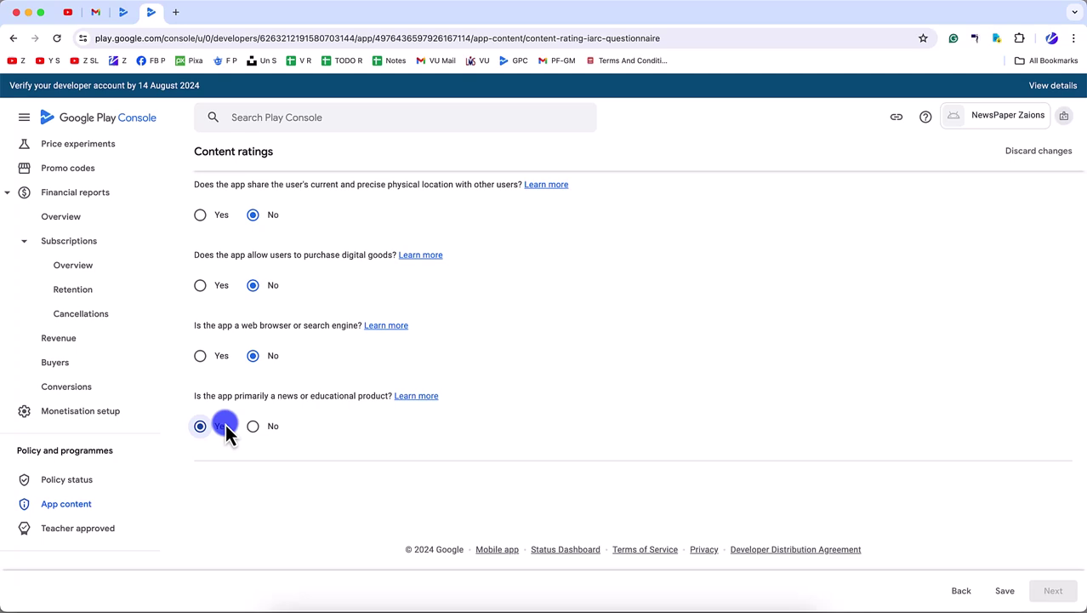
{"action": "double_click", "coordinate": [281, 398]}
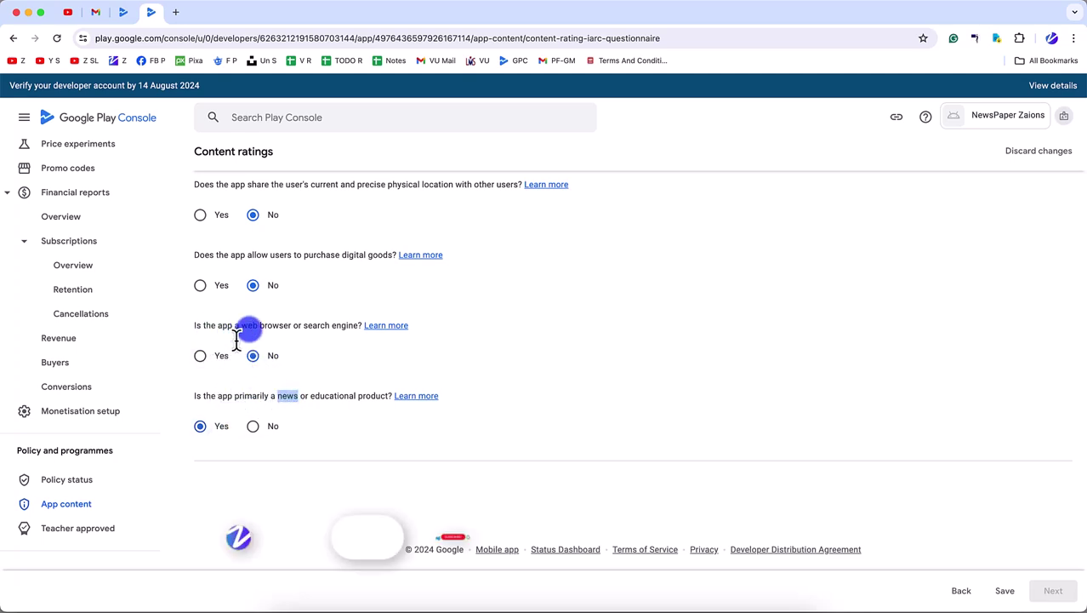
{"action": "scroll", "coordinate": [265, 364], "scroll_direction": "up", "scroll_amount": 1}
{"action": "scroll", "coordinate": [255, 315], "scroll_direction": "up", "scroll_amount": 1}
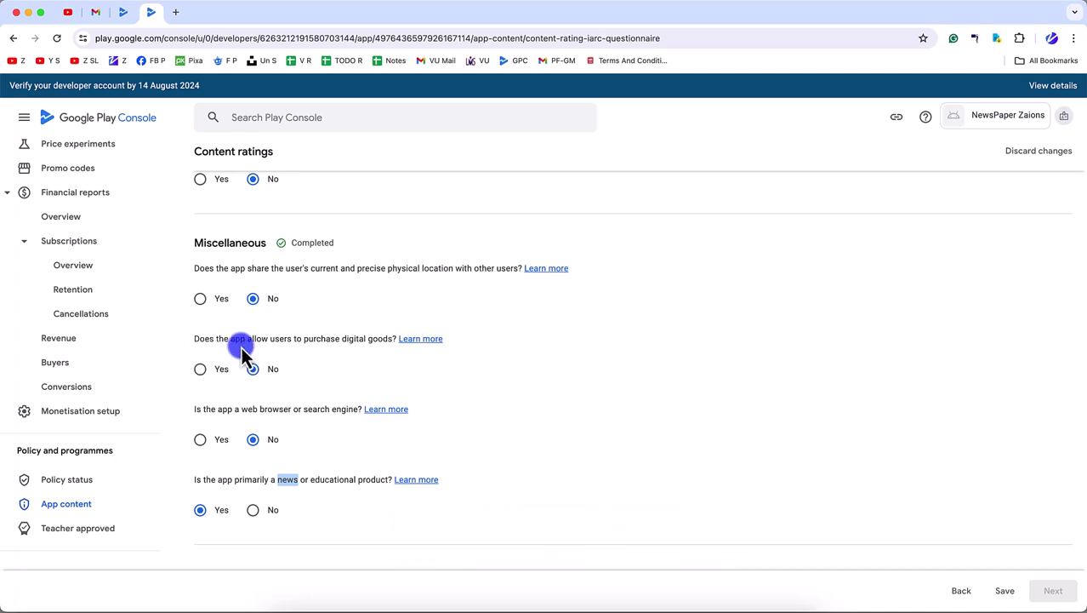
{"action": "scroll", "coordinate": [289, 345], "scroll_direction": "up", "scroll_amount": 1}
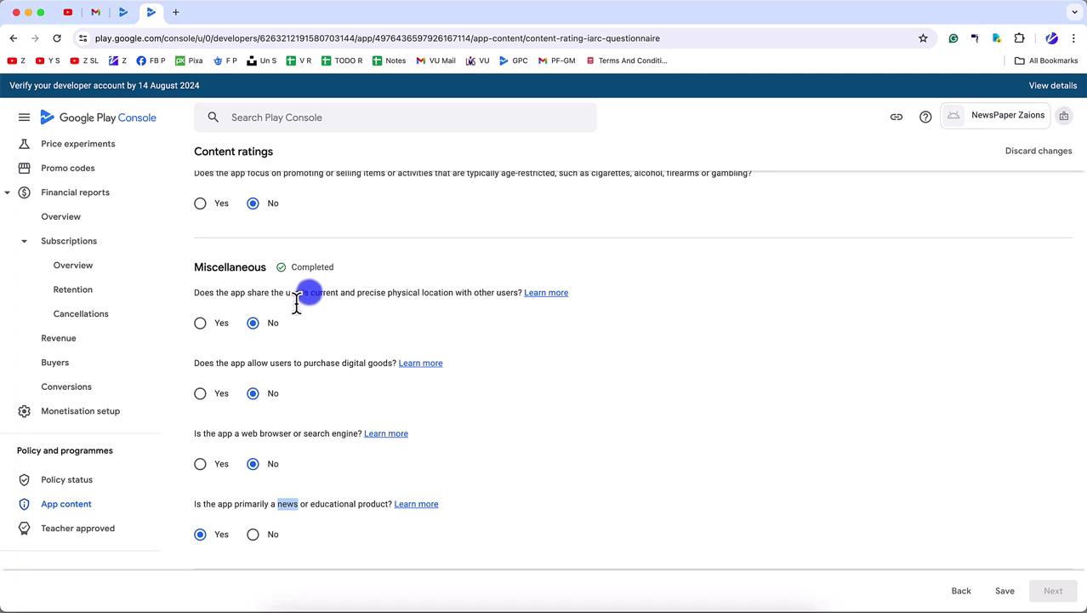
{"action": "scroll", "coordinate": [379, 310], "scroll_direction": "up", "scroll_amount": 3}
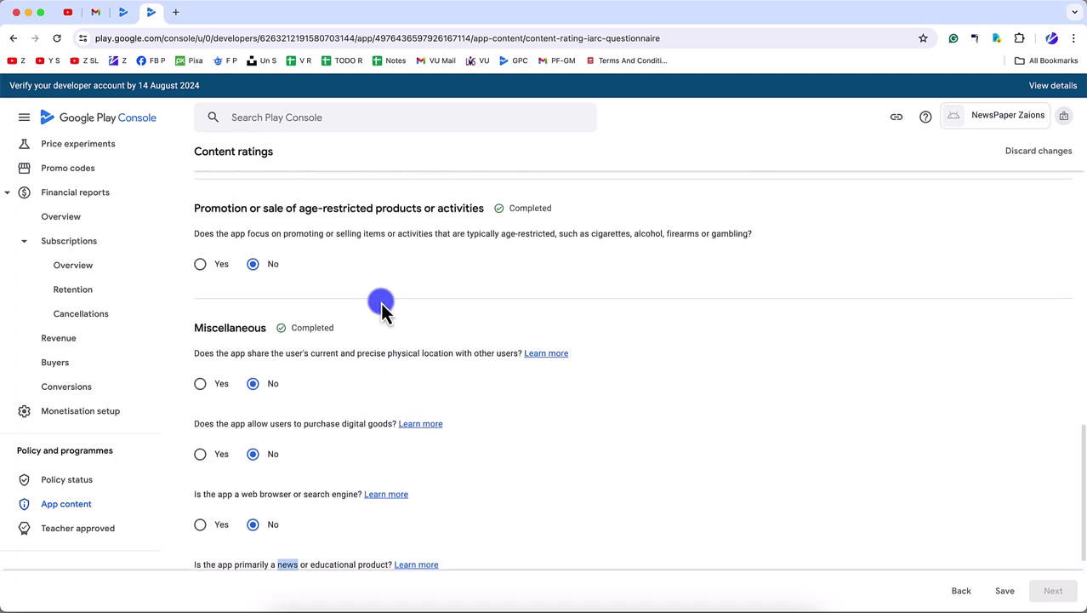
{"action": "triple_click", "coordinate": [318, 372]}
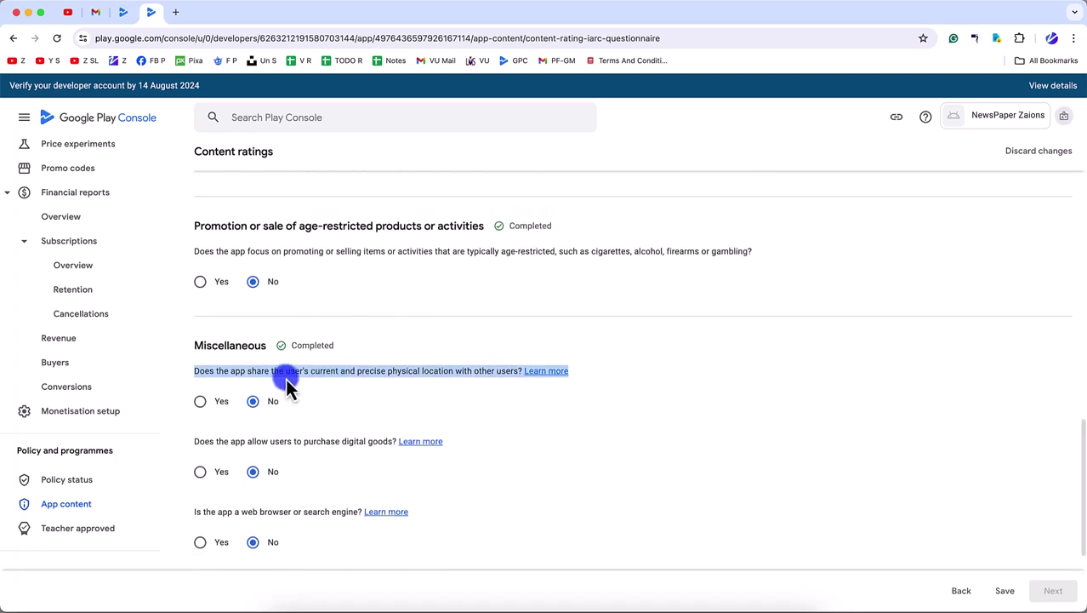
{"action": "scroll", "coordinate": [287, 387], "scroll_direction": "up", "scroll_amount": 2}
{"action": "scroll", "coordinate": [287, 387], "scroll_direction": "up", "scroll_amount": 2}
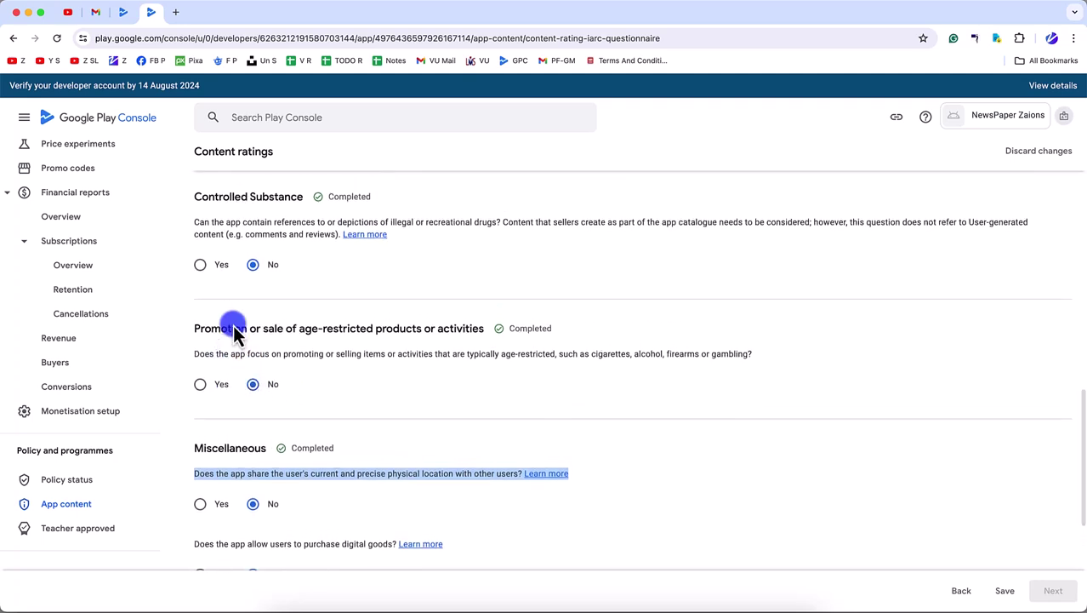
{"action": "scroll", "coordinate": [230, 324], "scroll_direction": "up", "scroll_amount": 4}
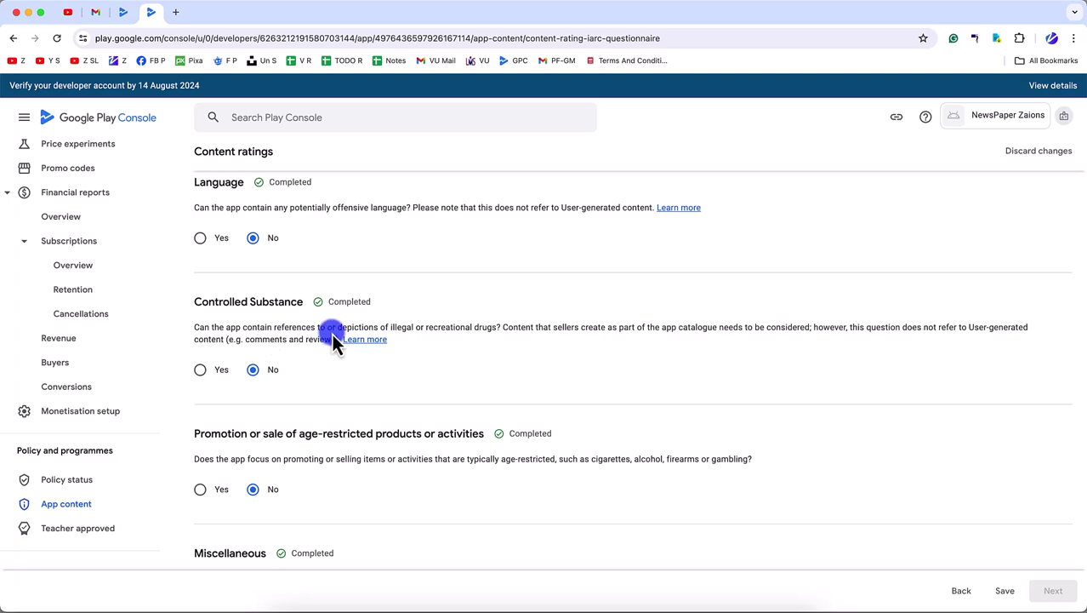
{"action": "scroll", "coordinate": [332, 336], "scroll_direction": "up", "scroll_amount": 3}
{"action": "scroll", "coordinate": [332, 337], "scroll_direction": "up", "scroll_amount": 1}
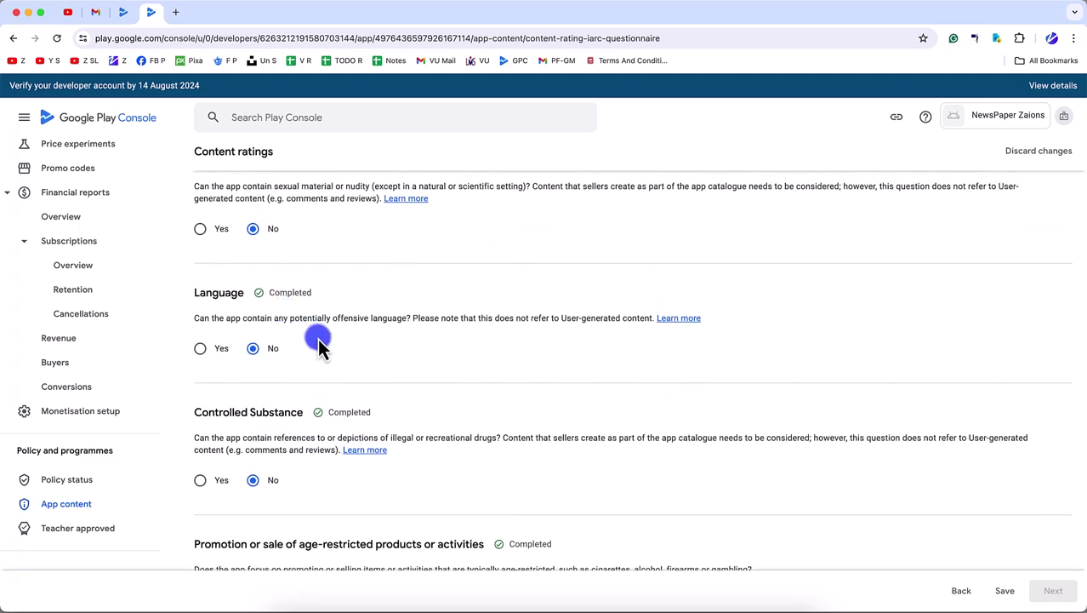
{"action": "scroll", "coordinate": [319, 340], "scroll_direction": "up", "scroll_amount": 4}
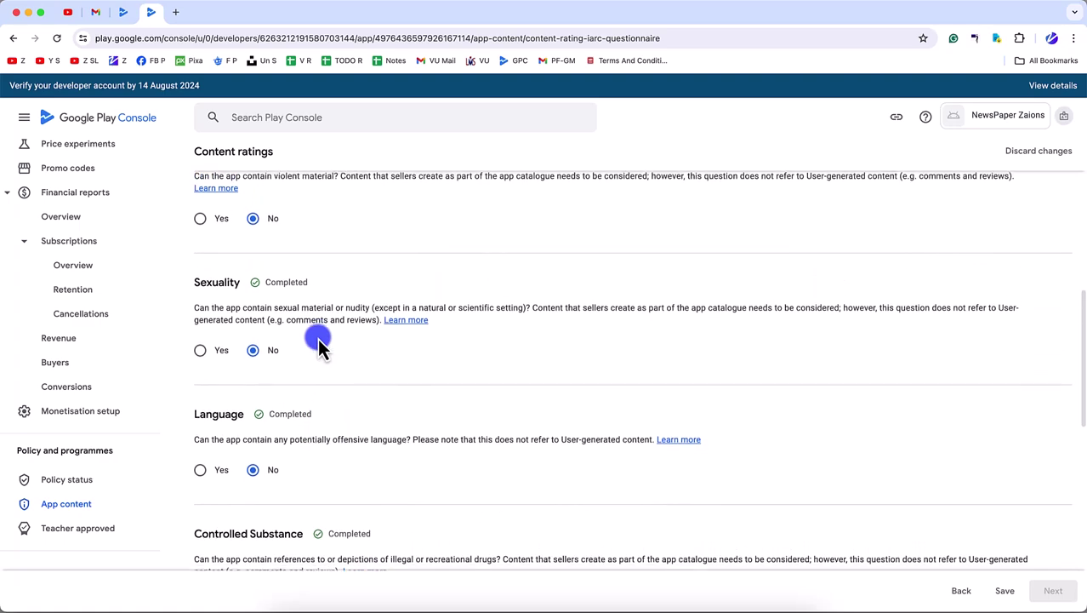
{"action": "scroll", "coordinate": [315, 345], "scroll_direction": "up", "scroll_amount": 5}
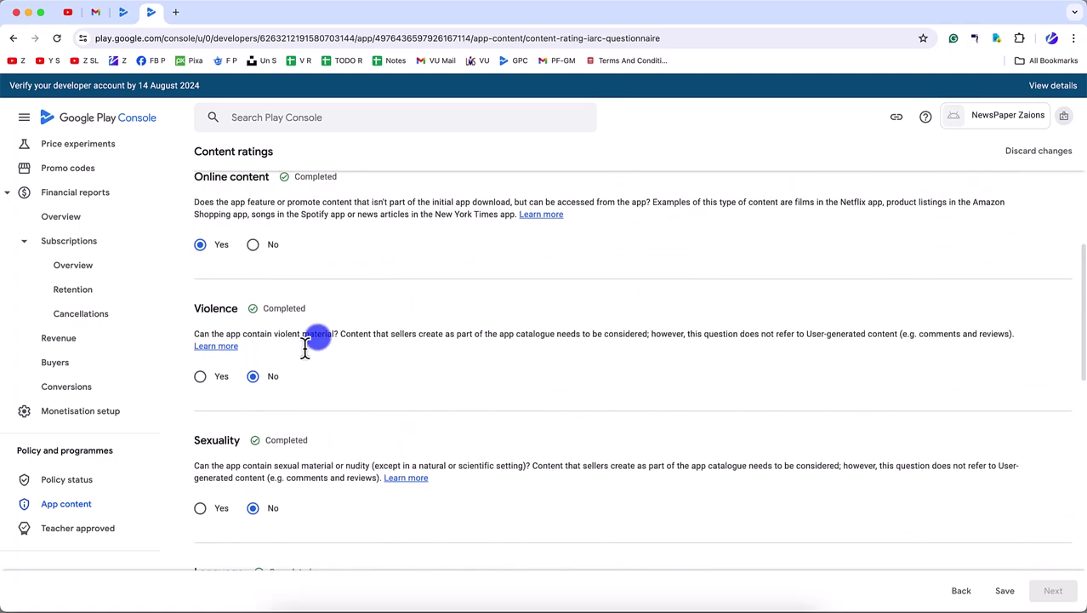
{"action": "scroll", "coordinate": [316, 340], "scroll_direction": "up", "scroll_amount": 3}
{"action": "scroll", "coordinate": [352, 359], "scroll_direction": "down", "scroll_amount": 15}
- Save the questionnaire and its calculated 3+ content ratings
{"action": "left_click", "coordinate": [1005, 589]}
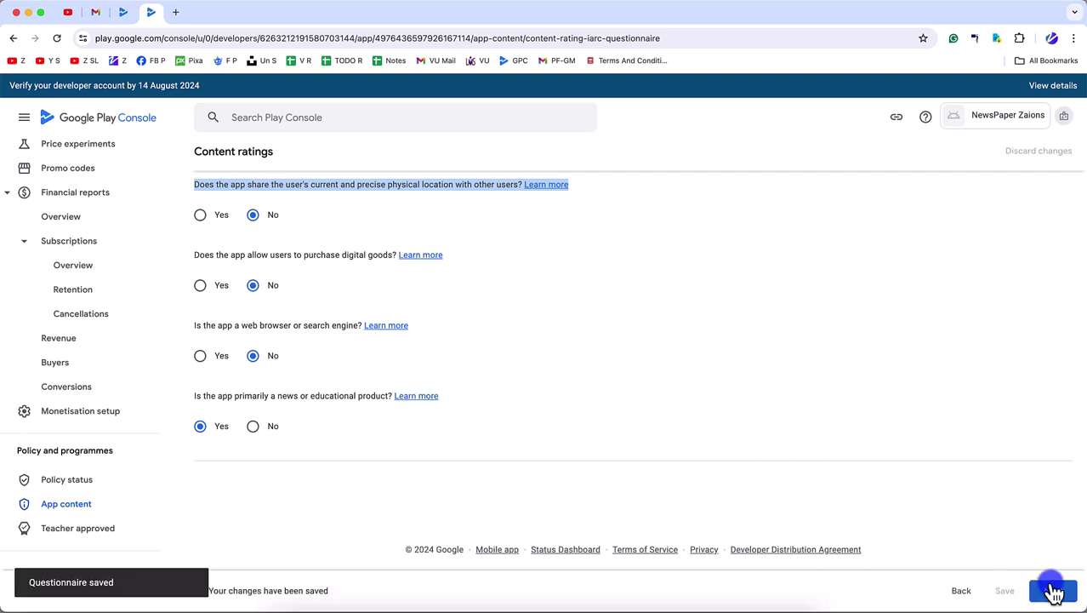
{"action": "left_click", "coordinate": [1053, 589]}
{"action": "scroll", "coordinate": [485, 459], "scroll_direction": "down", "scroll_amount": 15}
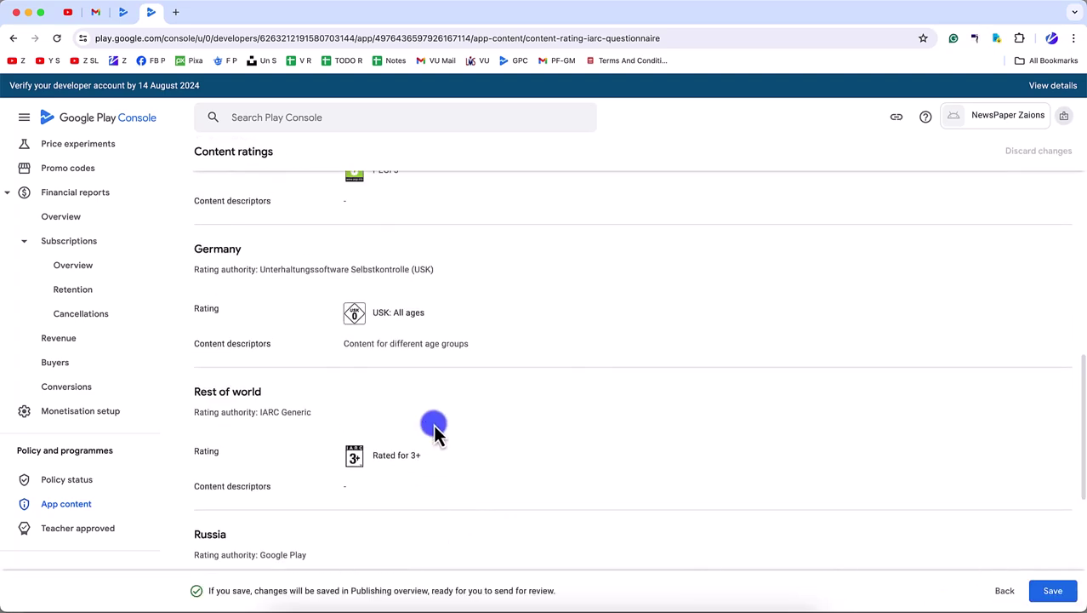
{"action": "scroll", "coordinate": [433, 424], "scroll_direction": "up", "scroll_amount": 3}
{"action": "scroll", "coordinate": [433, 424], "scroll_direction": "down", "scroll_amount": 7}
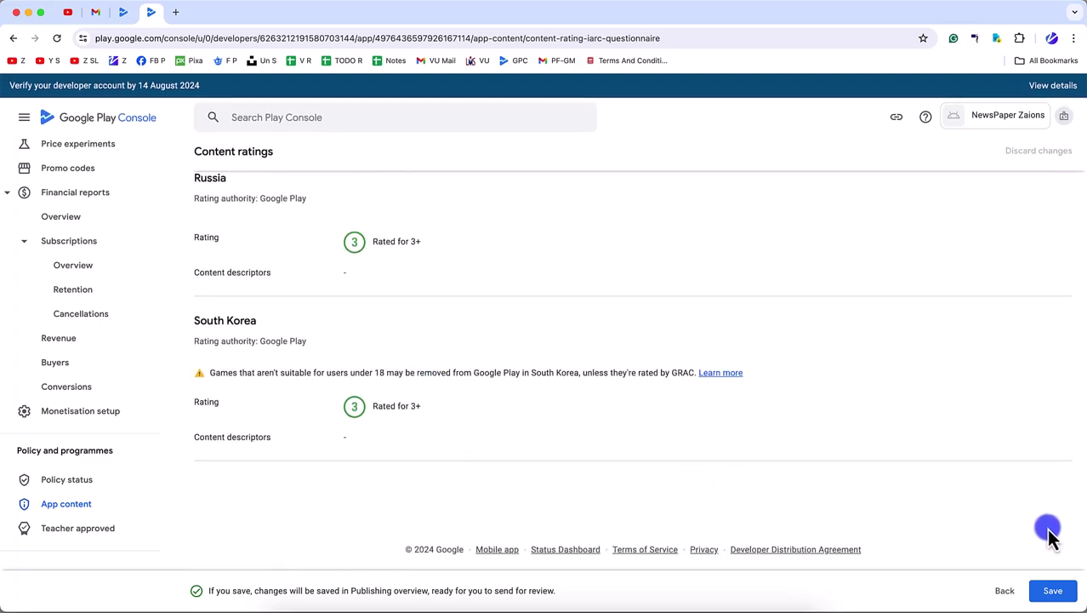
{"action": "left_click", "coordinate": [1052, 590]}
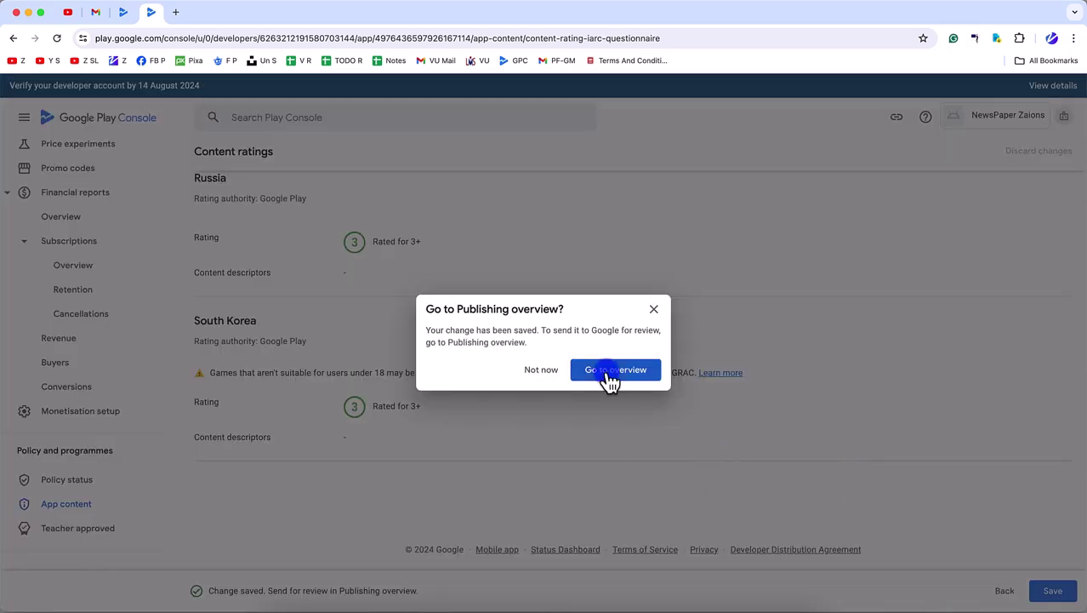
{"action": "left_click", "coordinate": [539, 371]}
- Return to the App content declarations list
{"action": "scroll", "coordinate": [375, 464], "scroll_direction": "down", "scroll_amount": 1}
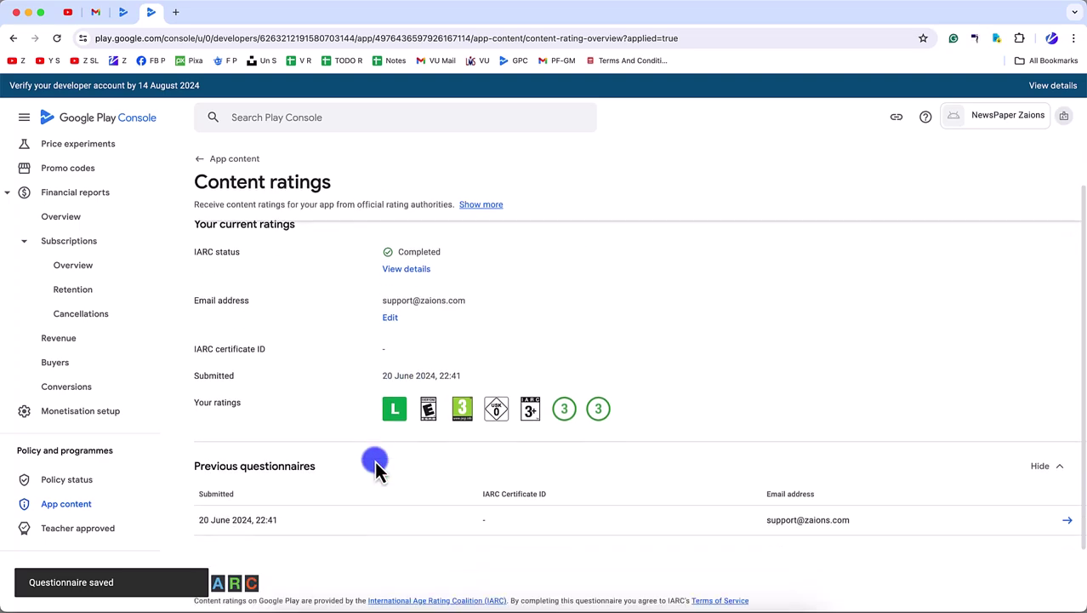
{"action": "scroll", "coordinate": [375, 464], "scroll_direction": "down", "scroll_amount": 2}
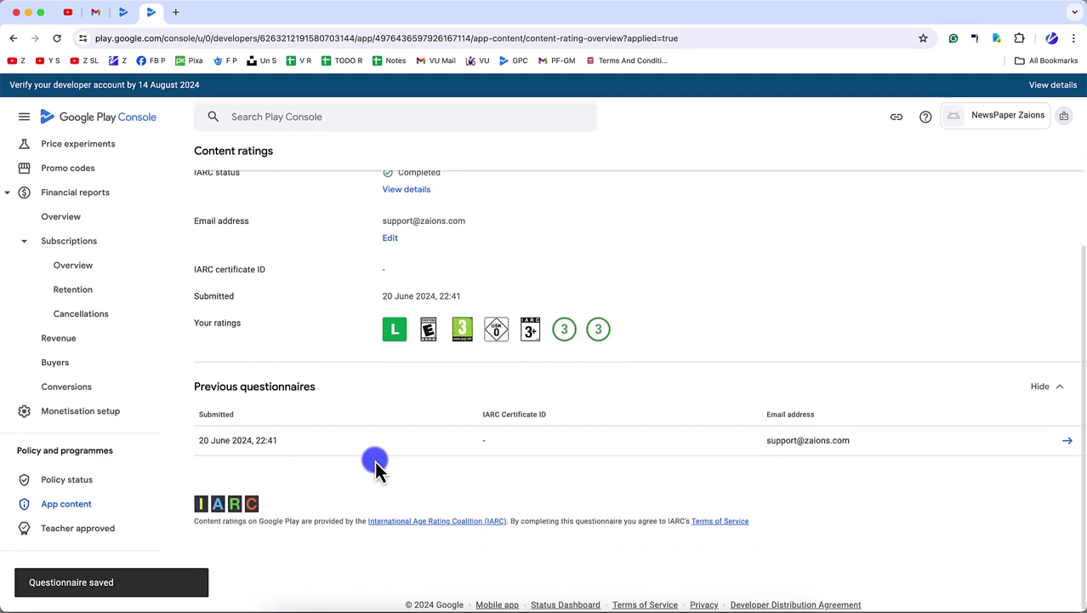
{"action": "left_click", "coordinate": [73, 510]}
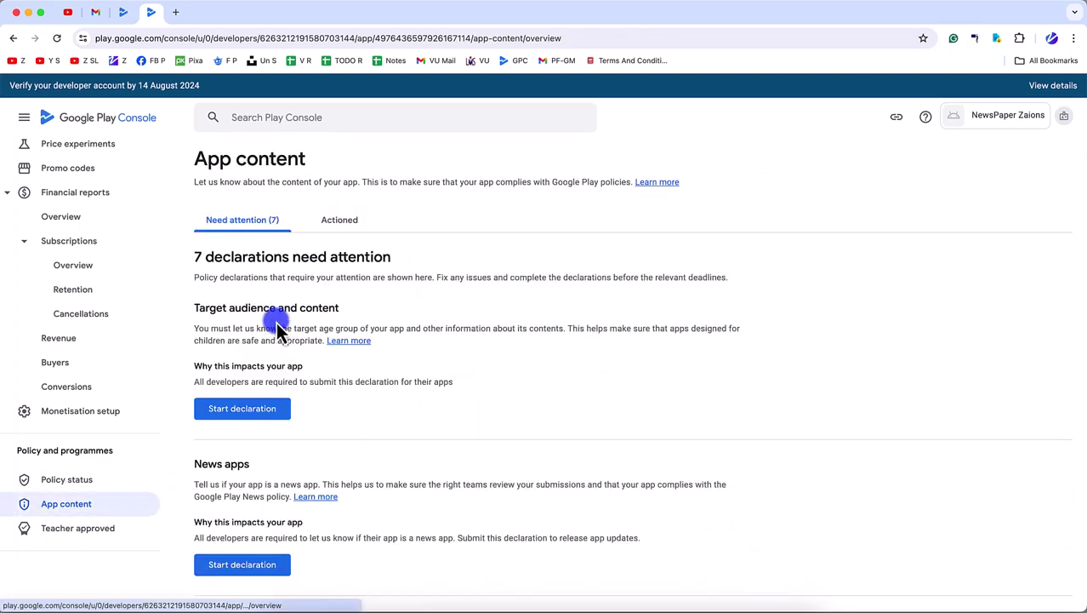
- Start the Target audience declaration and select the 16-17 and 18 and over age groups
{"action": "left_click_drag", "start_coordinate": [194, 308], "coordinate": [414, 299]}
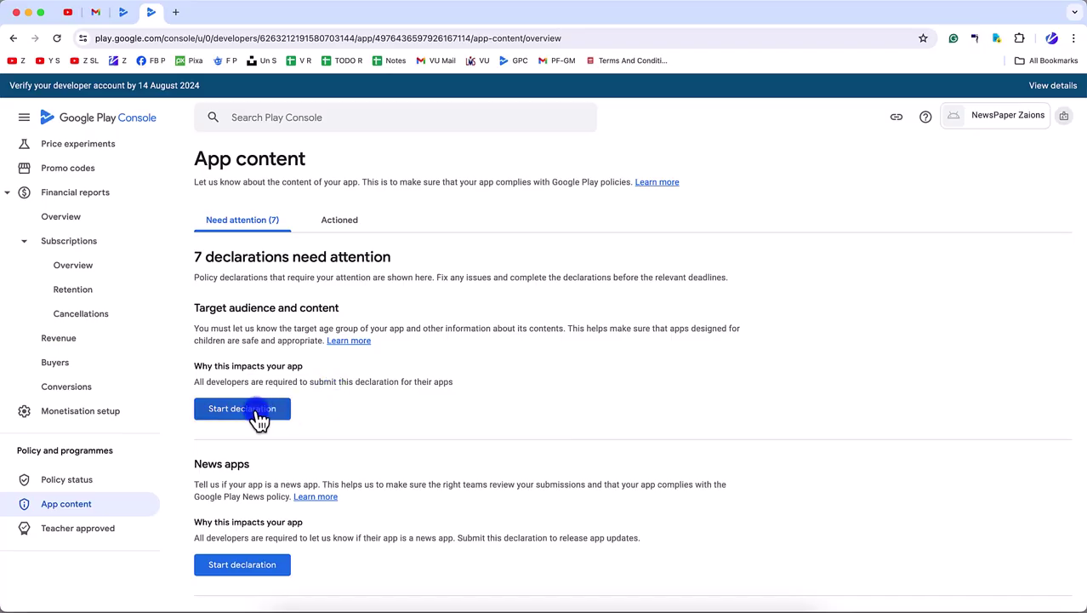
{"action": "left_click", "coordinate": [260, 417]}
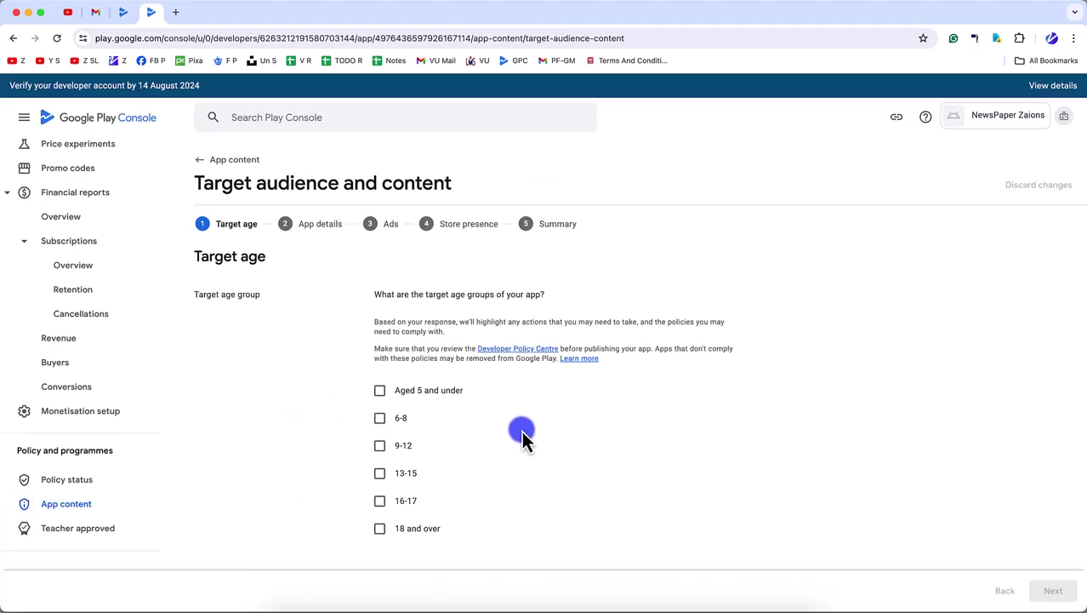
{"action": "scroll", "coordinate": [504, 471], "scroll_direction": "down", "scroll_amount": 2}
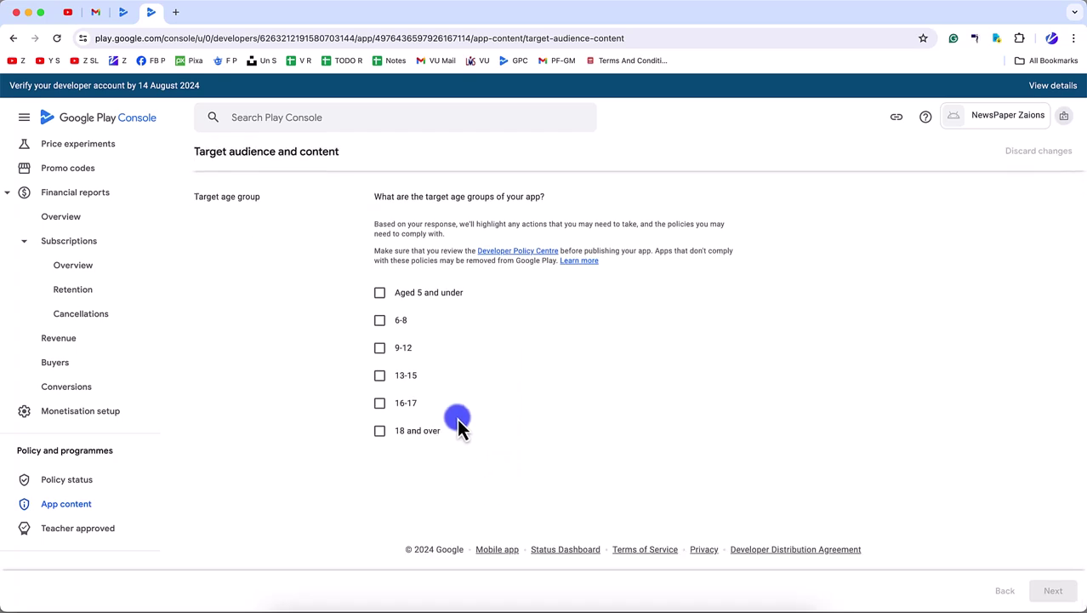
{"action": "left_click", "coordinate": [380, 403]}
{"action": "left_click", "coordinate": [380, 430]}
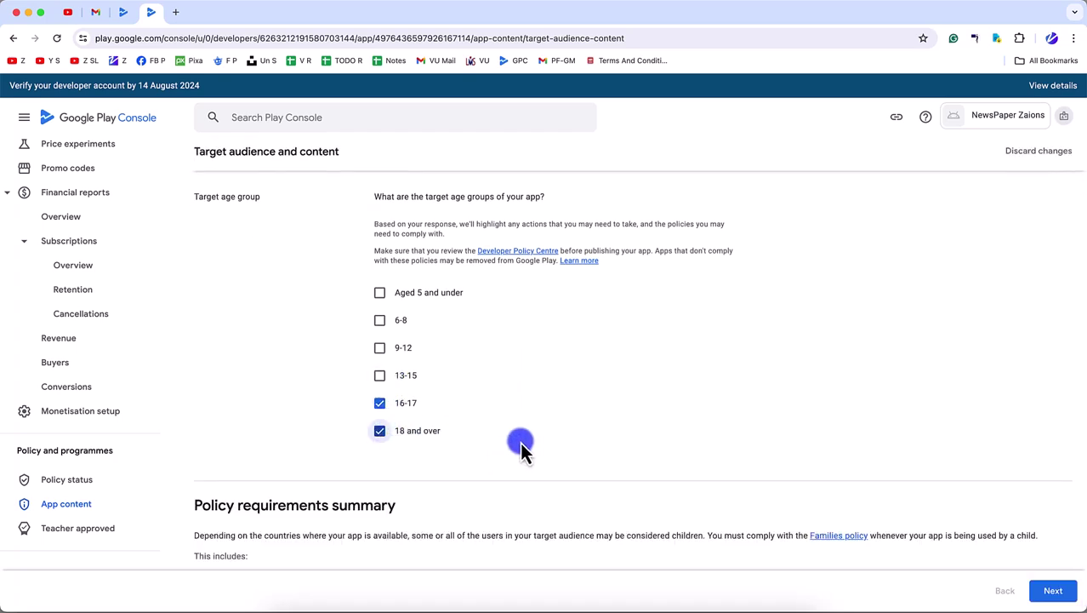
{"action": "scroll", "coordinate": [510, 451], "scroll_direction": "down", "scroll_amount": 3}
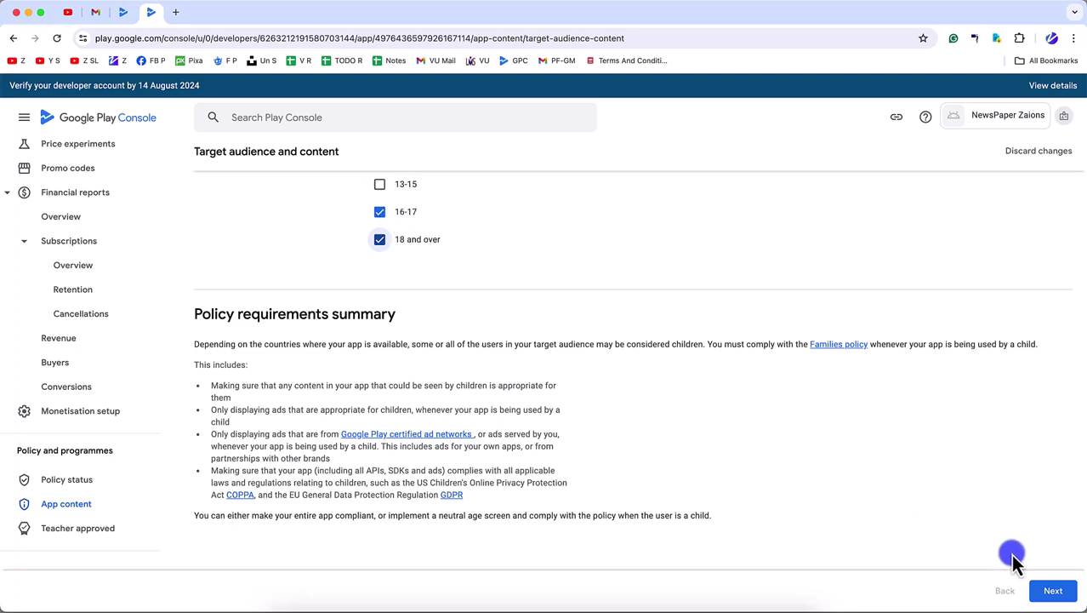
- State the listing won't appeal to children, save, and return to App content
{"action": "left_click", "coordinate": [1042, 591]}
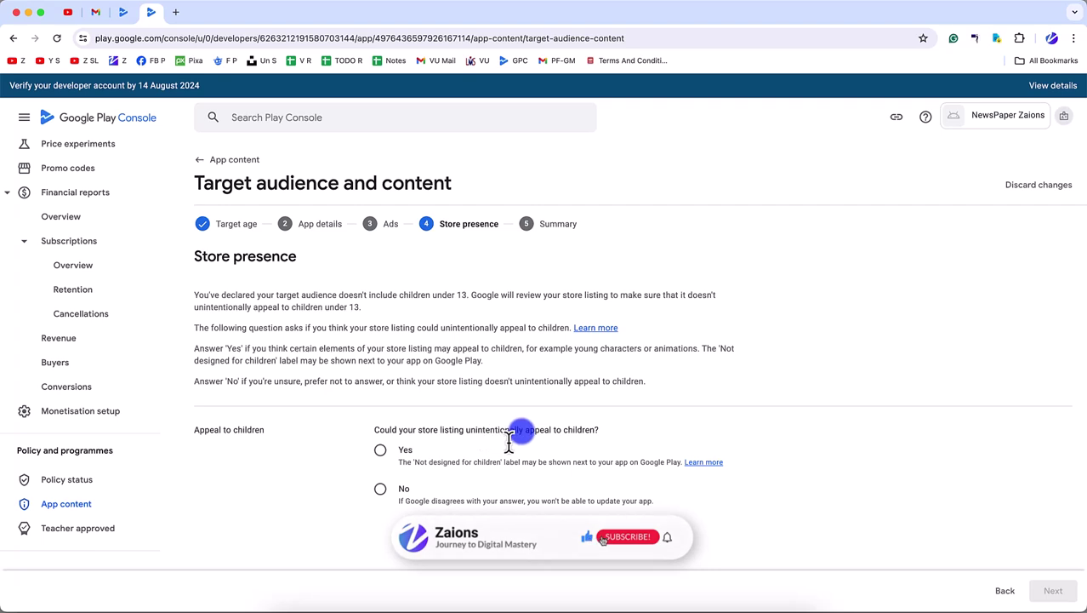
{"action": "left_click", "coordinate": [380, 490]}
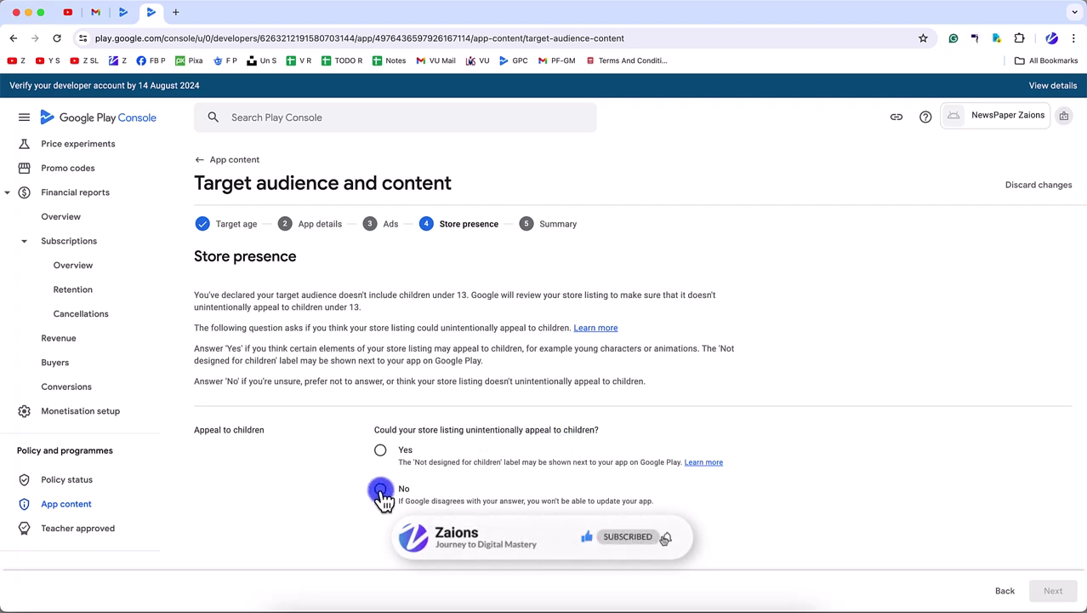
{"action": "left_click", "coordinate": [1051, 590]}
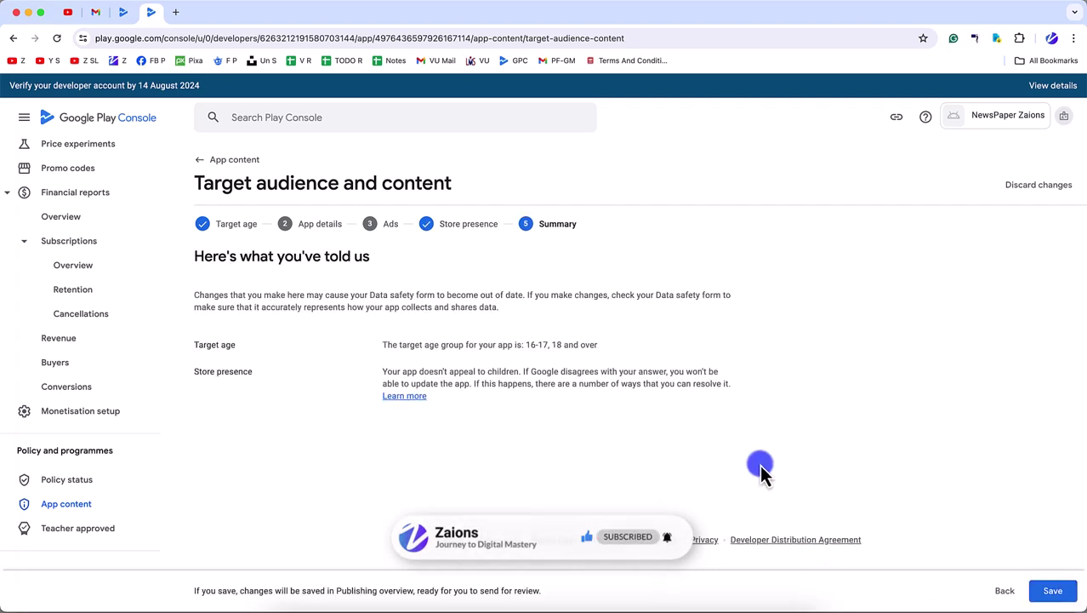
{"action": "left_click", "coordinate": [1052, 590]}
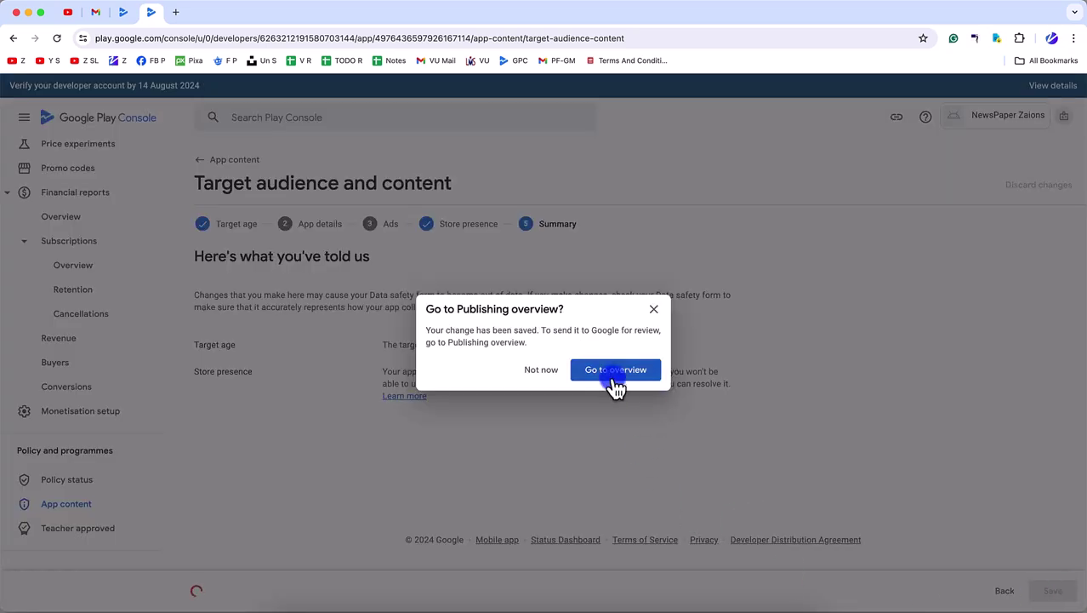
{"action": "left_click", "coordinate": [542, 375]}
{"action": "left_click", "coordinate": [66, 504]}
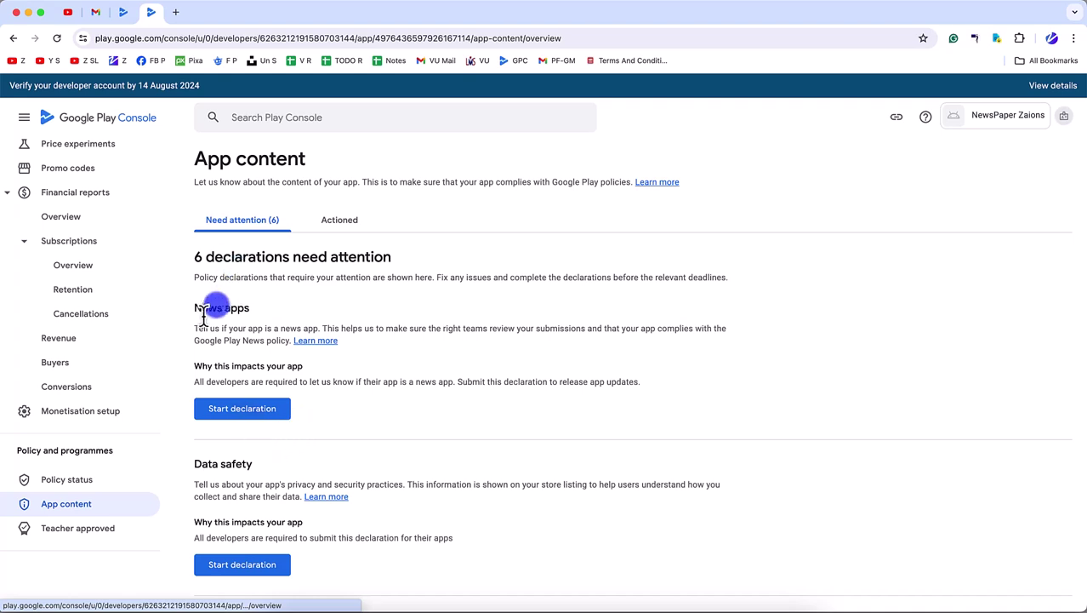
- Reopen the completed Target audience declaration and remove the 16-17 age group
{"action": "left_click", "coordinate": [308, 221]}
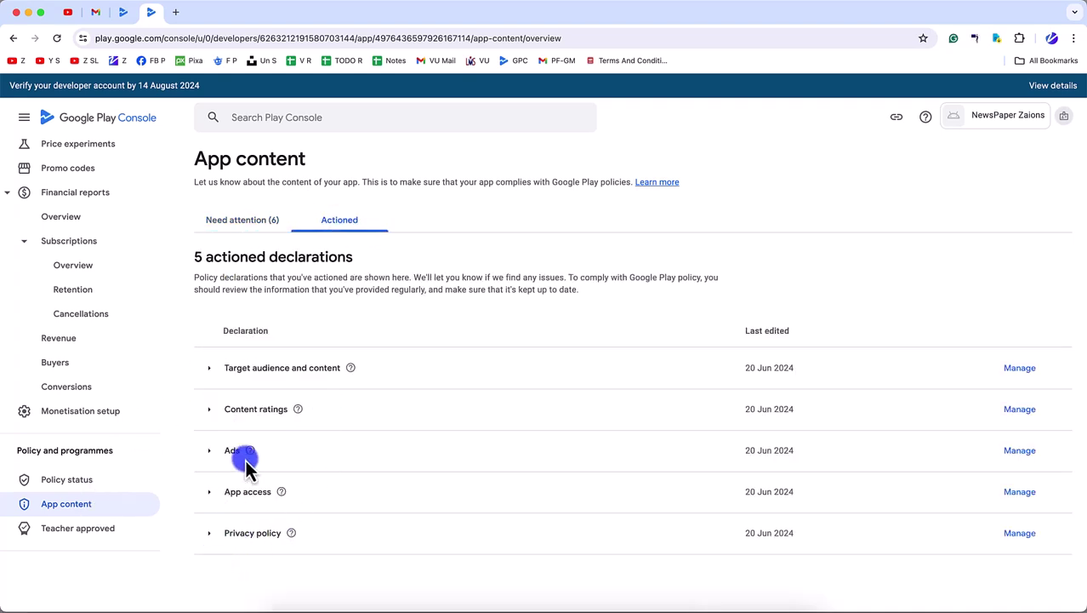
{"action": "left_click", "coordinate": [214, 369]}
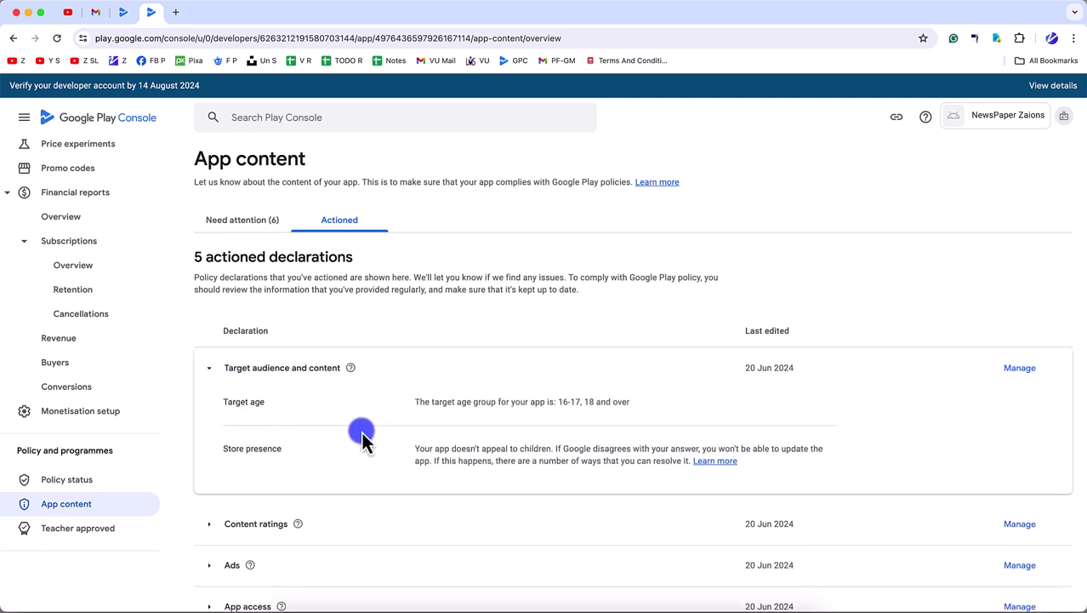
{"action": "left_click", "coordinate": [1025, 371]}
{"action": "left_click", "coordinate": [419, 502]}
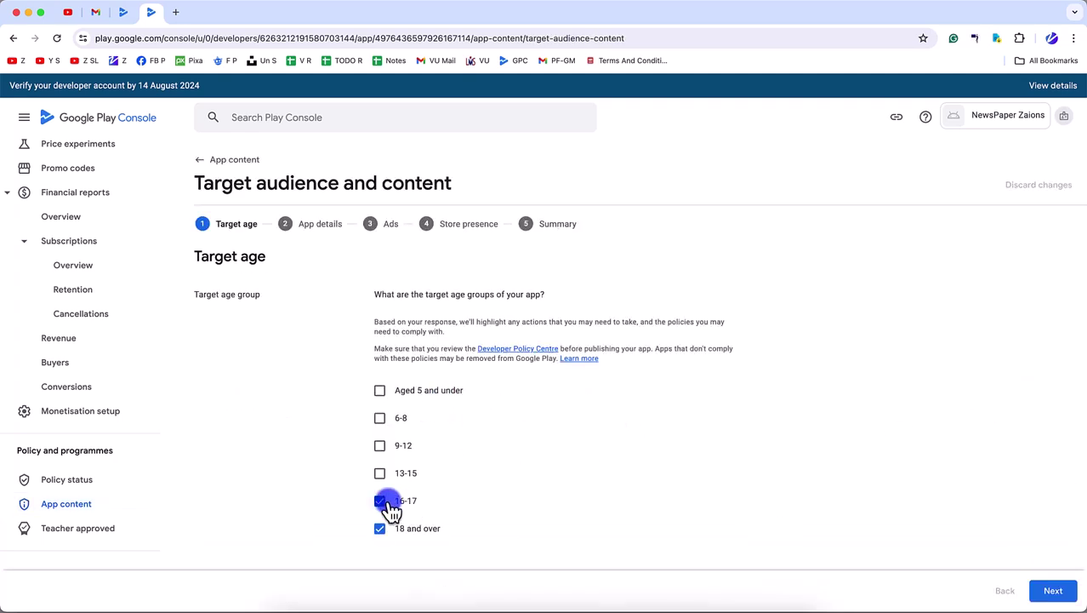
- Mark the listing as possibly appealing to children, save, and return to App content
{"action": "left_click", "coordinate": [1053, 590]}
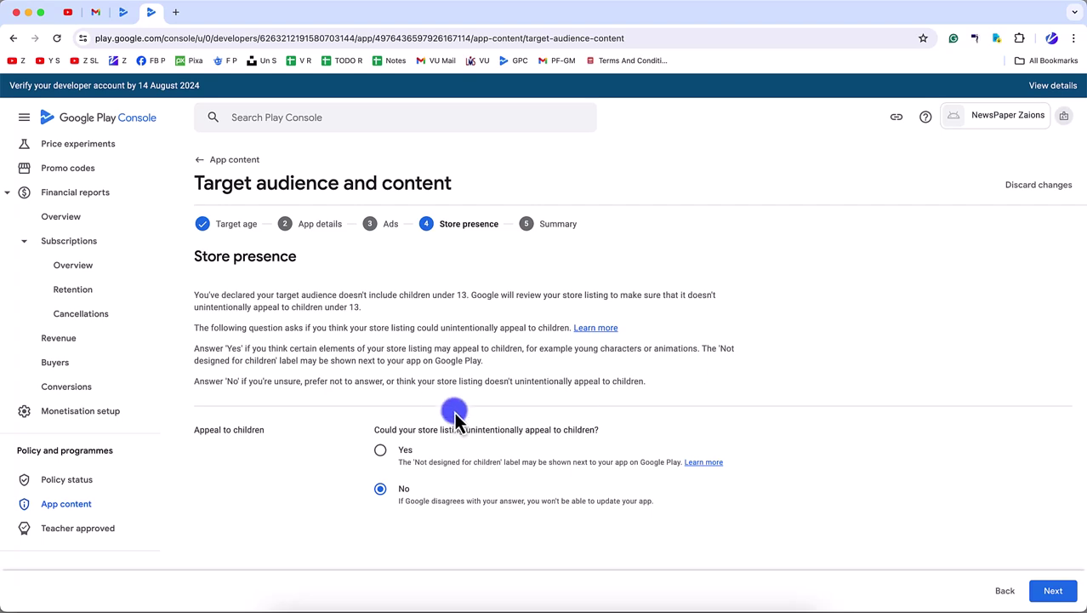
{"action": "left_click", "coordinate": [381, 450]}
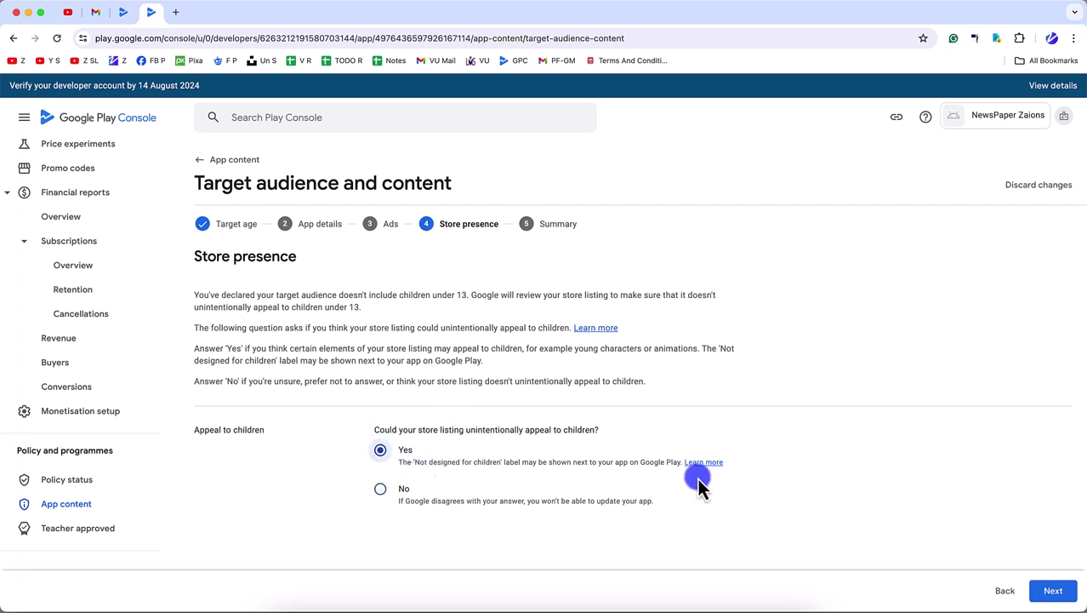
{"action": "left_click", "coordinate": [1052, 591]}
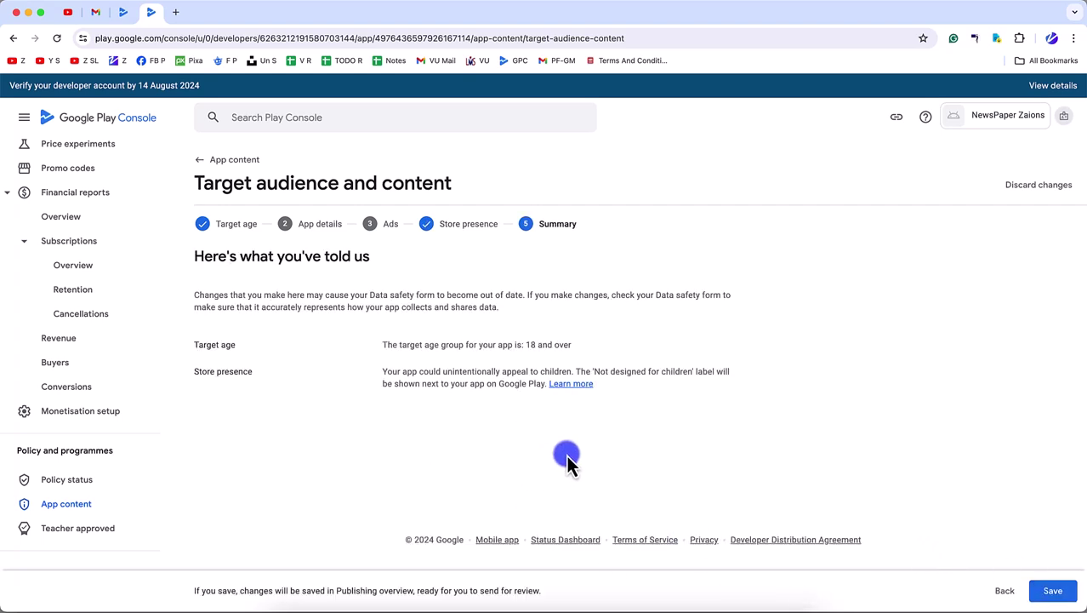
{"action": "left_click", "coordinate": [1053, 592]}
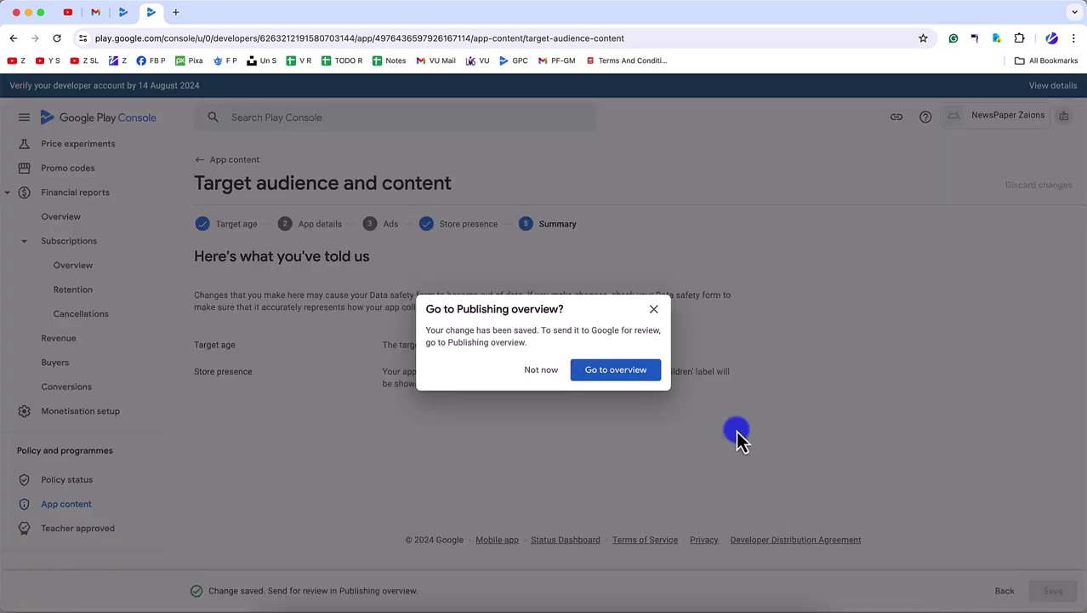
{"action": "left_click", "coordinate": [531, 372]}
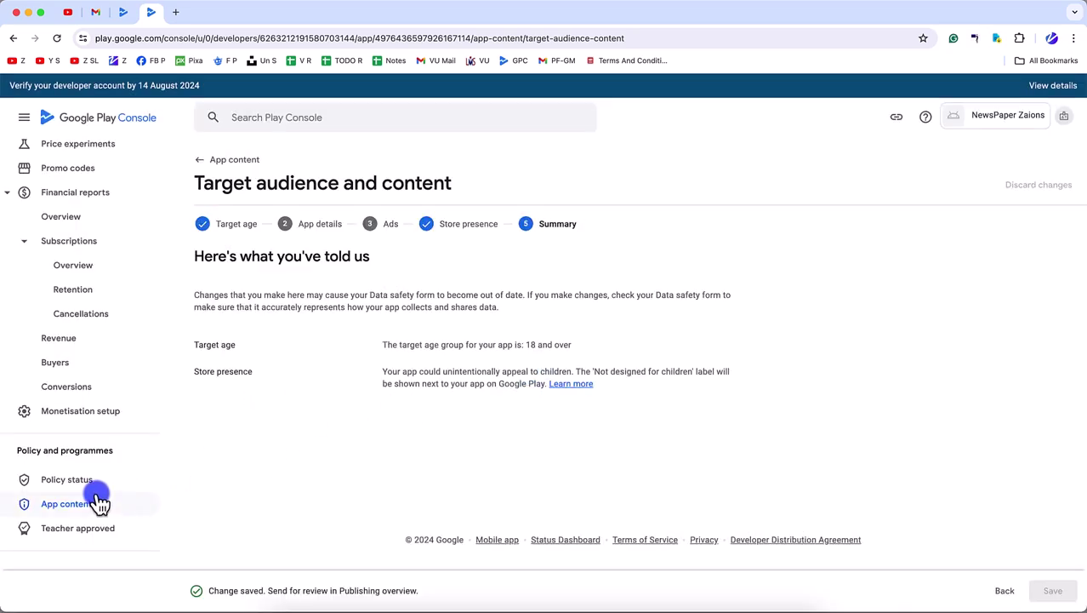
{"action": "left_click", "coordinate": [92, 503]}
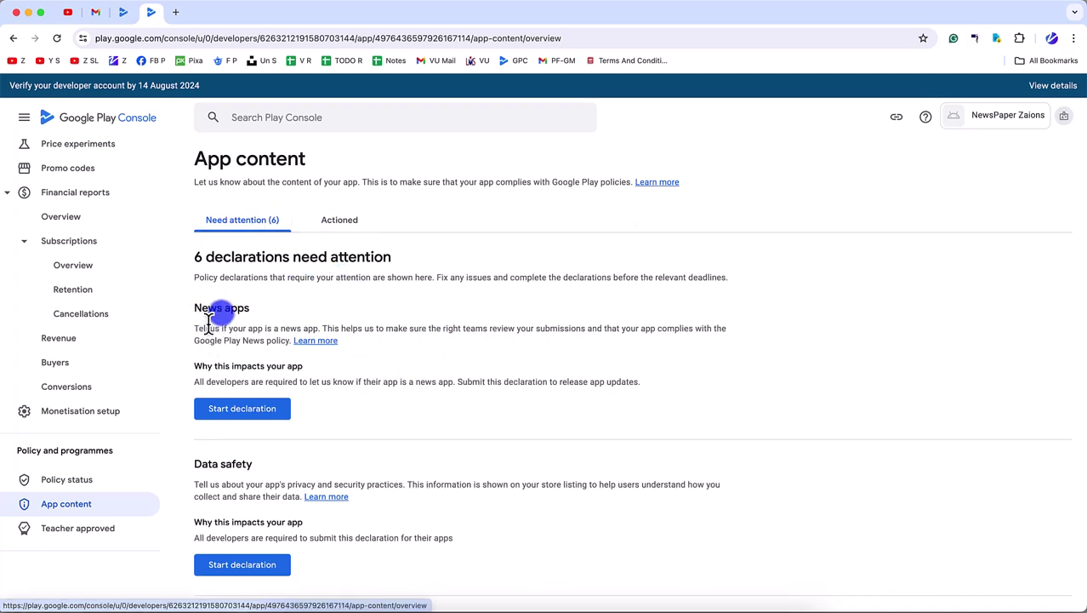
- Answer Yes to the News apps declaration and start the news-API sources explanation
{"action": "left_click", "coordinate": [275, 414]}
{"action": "left_click", "coordinate": [387, 304]}
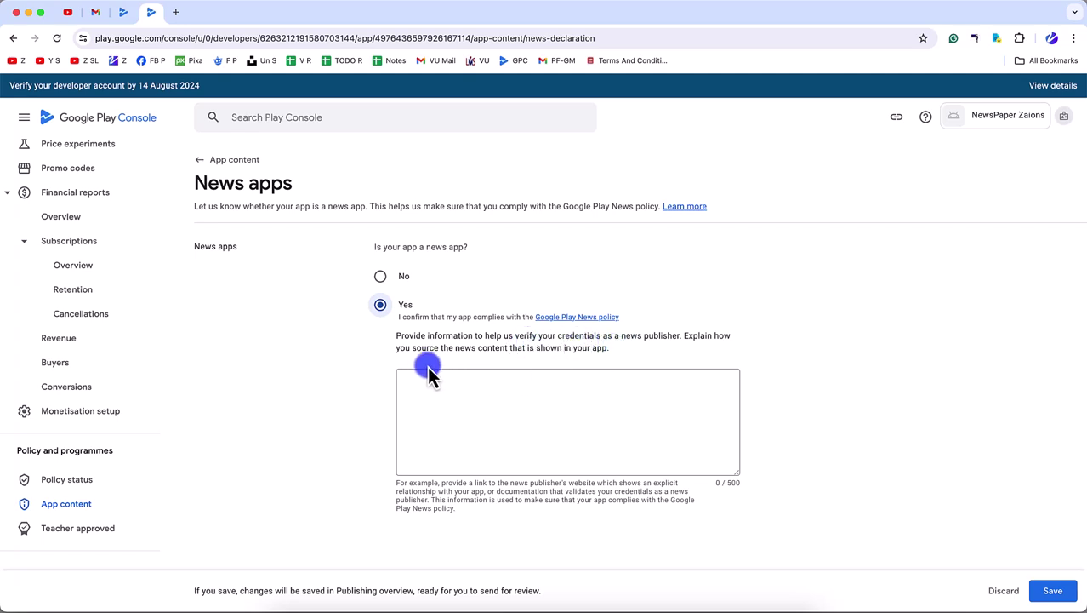
{"action": "left_click", "coordinate": [580, 402]}
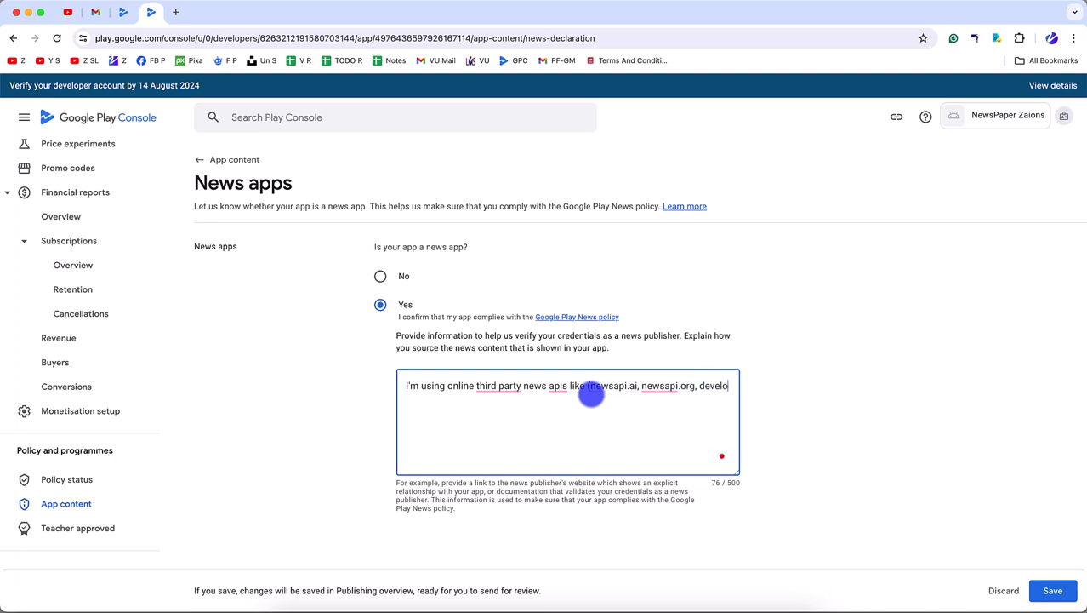
- Search Google for 'developer nytime', open developer.nytimes.com and copy its address
{"action": "type", "text": "p"}
{"action": "key", "text": "super+t"}
{"action": "type", "text": "deve"}
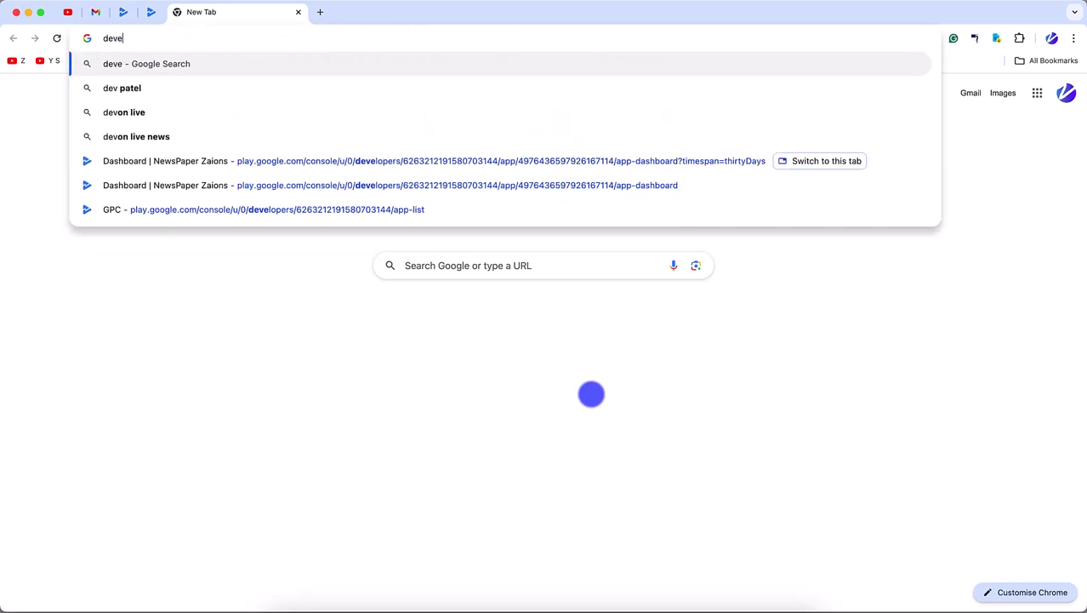
{"action": "type", "text": "loper nytime"}
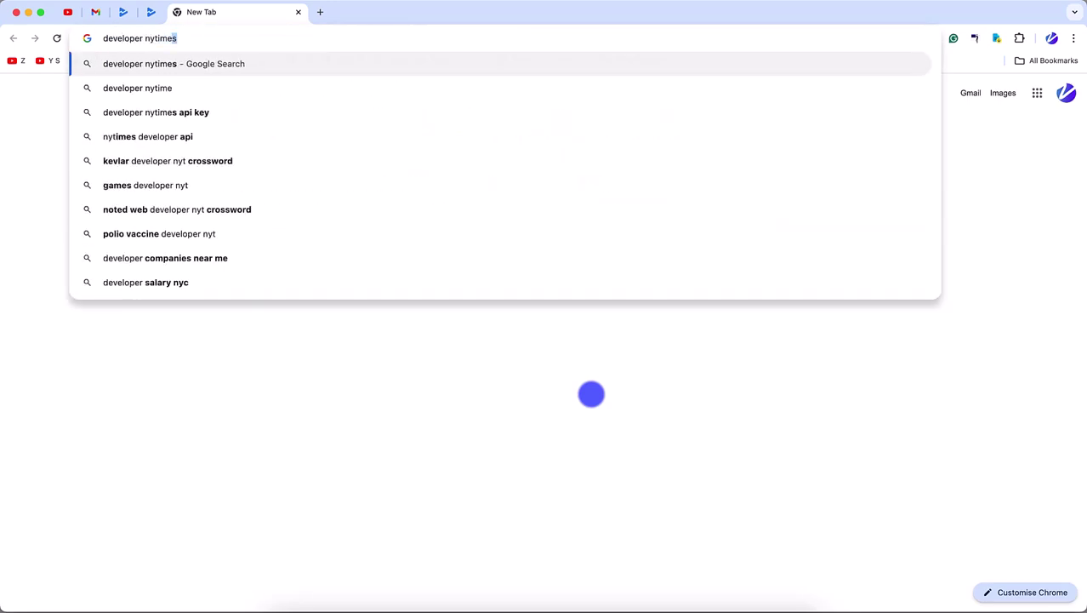
{"action": "key", "text": "Return"}
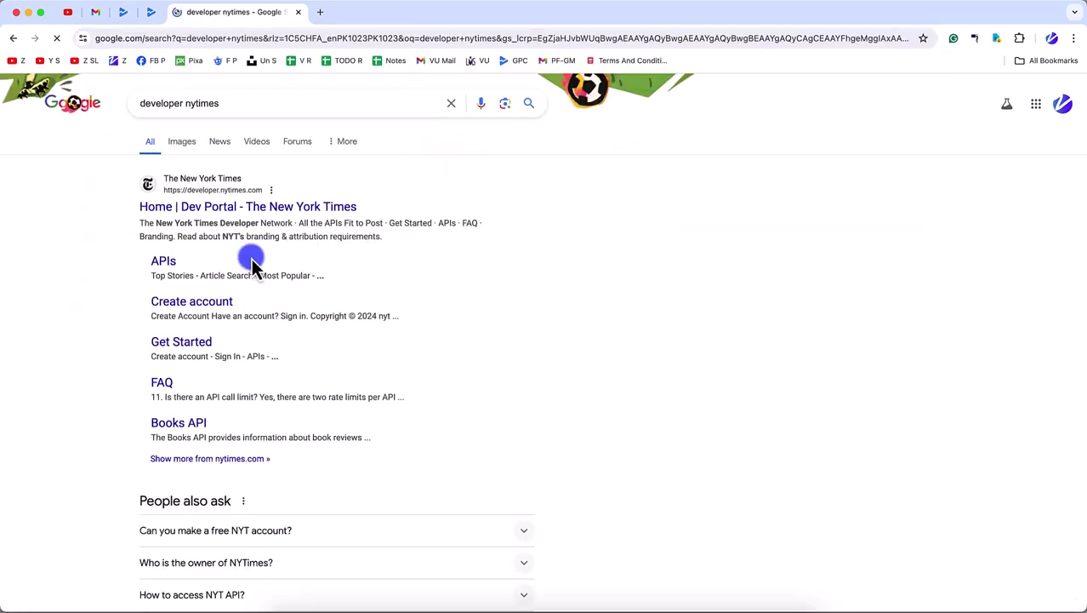
{"action": "left_click", "coordinate": [220, 211]}
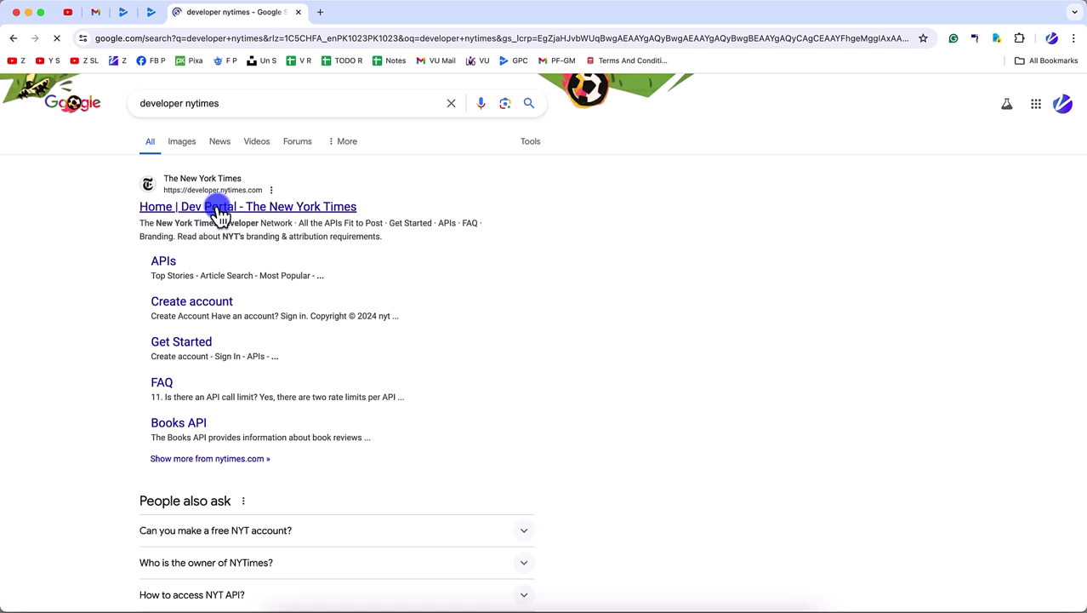
{"action": "left_click", "coordinate": [208, 40]}
{"action": "key", "text": "super+c"}
- Replace 'develop' with developer.nytimes.com and finish the sentence about similar APIs fetching published news
{"action": "left_click", "coordinate": [150, 12]}
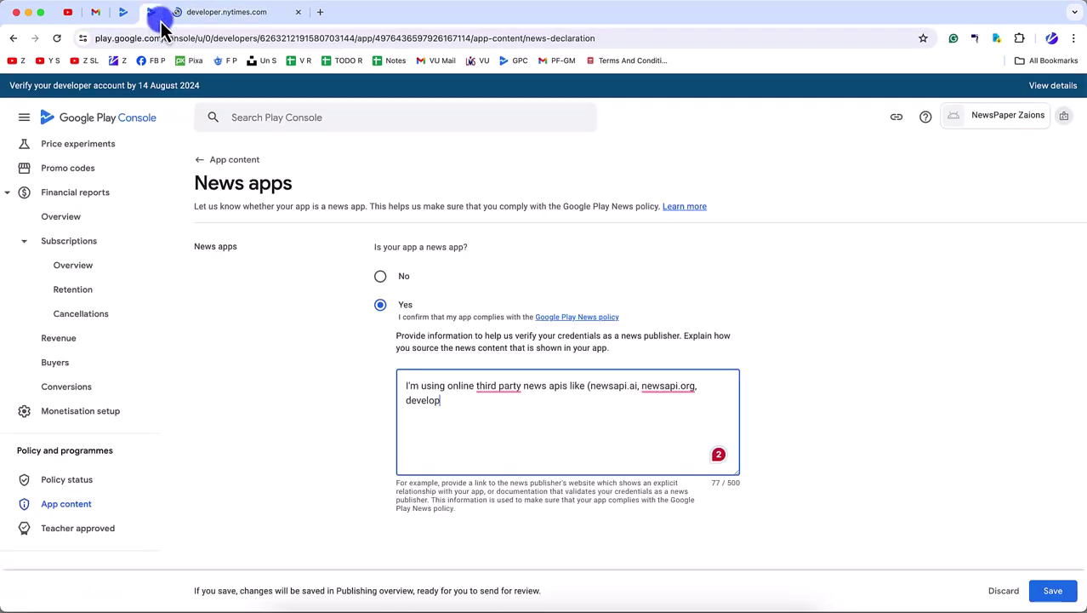
{"action": "key", "text": "alt+shift+Left"}
{"action": "key", "text": "super+v"}
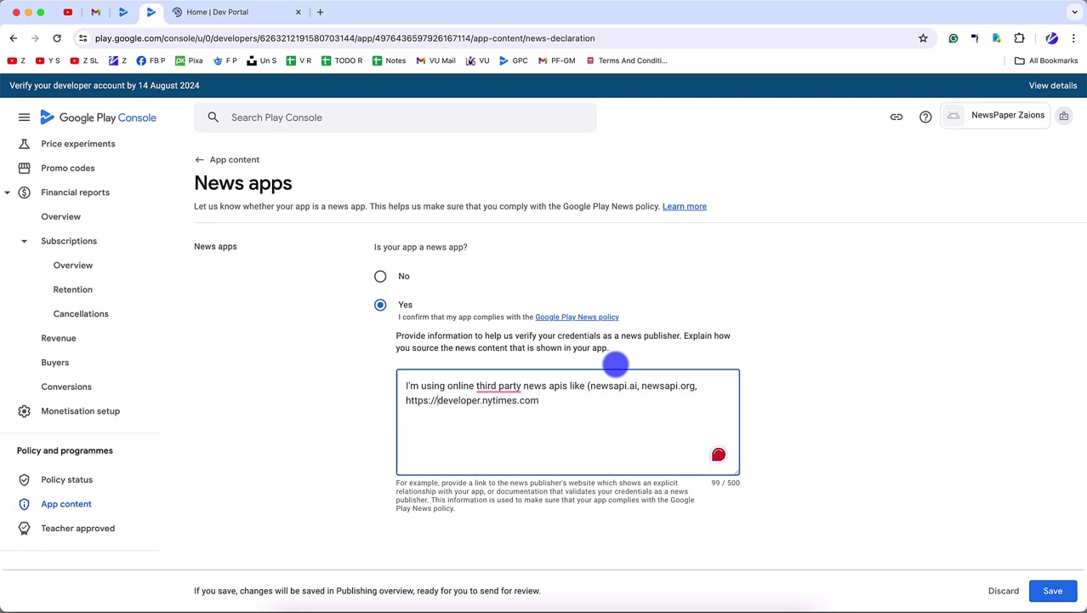
{"action": "key", "text": "super+Left"}
{"action": "key", "text": "shift+Right"}
{"action": "key", "text": "shift+Right"}
{"action": "key", "text": "shift+Right"}
{"action": "key", "text": "shift+Right"}
{"action": "key", "text": "shift+Right"}
{"action": "key", "text": "shift+Right"}
{"action": "key", "text": "shift+Right"}
{"action": "key", "text": "shift+Right"}
{"action": "key", "text": "BackSpace"}
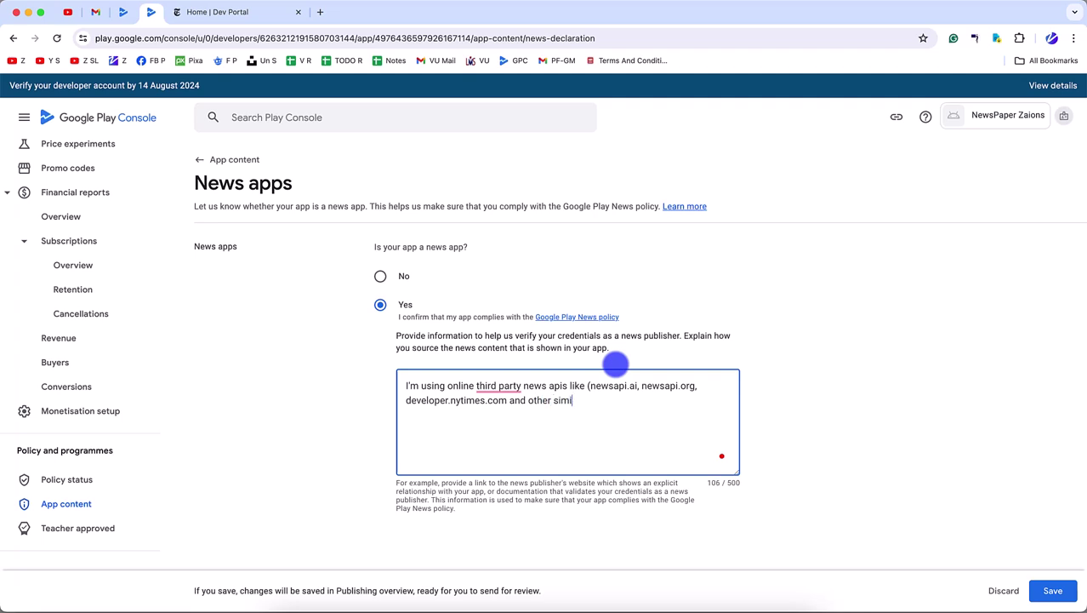
{"action": "type", "text": "llar apis to"}
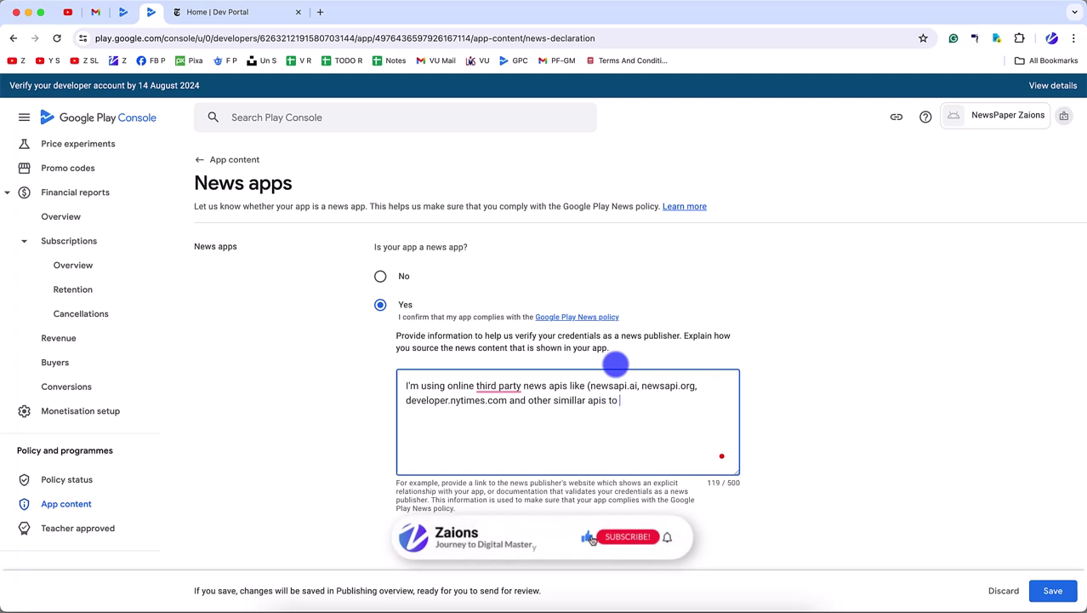
{"action": "type", "text": " fetch "}
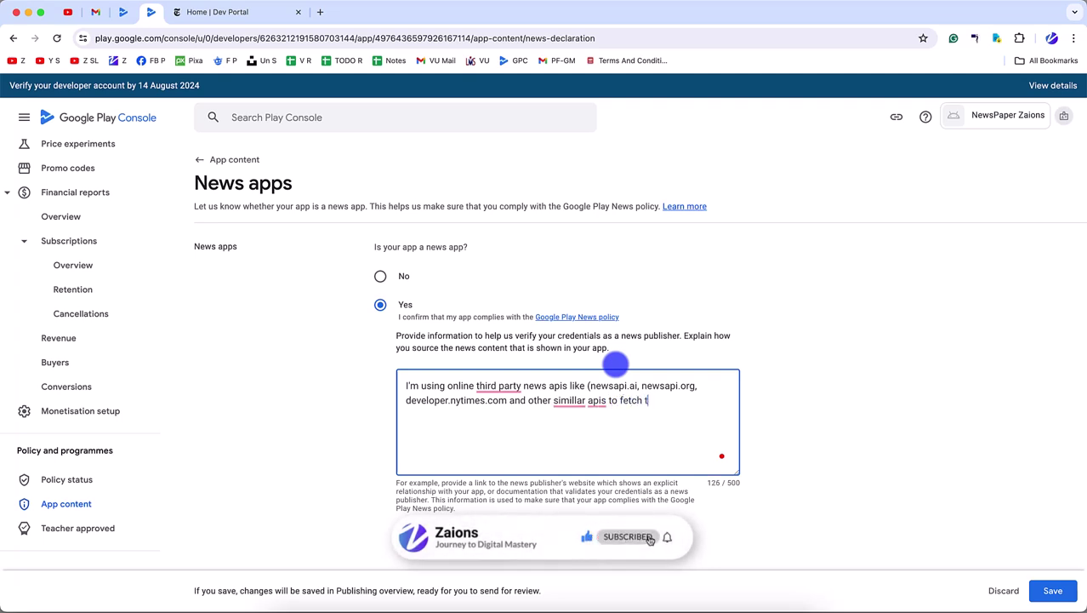
{"action": "type", "text": "the published news)."}
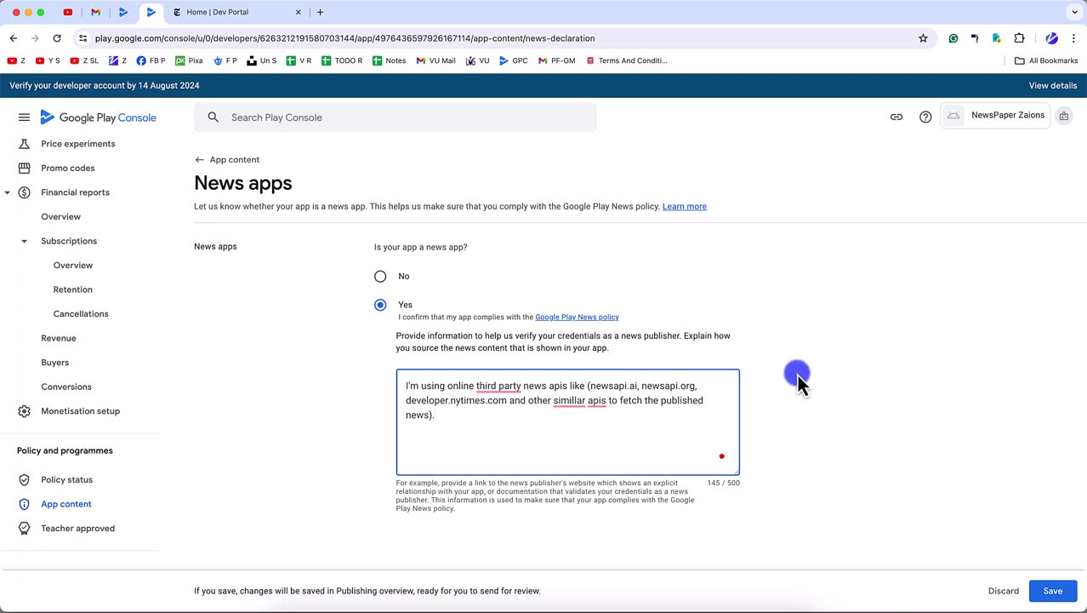
- Save the News apps declaration and dismiss the publishing overview prompt
{"action": "scroll", "coordinate": [799, 382], "scroll_direction": "down", "scroll_amount": 2}
{"action": "left_click", "coordinate": [1055, 590]}
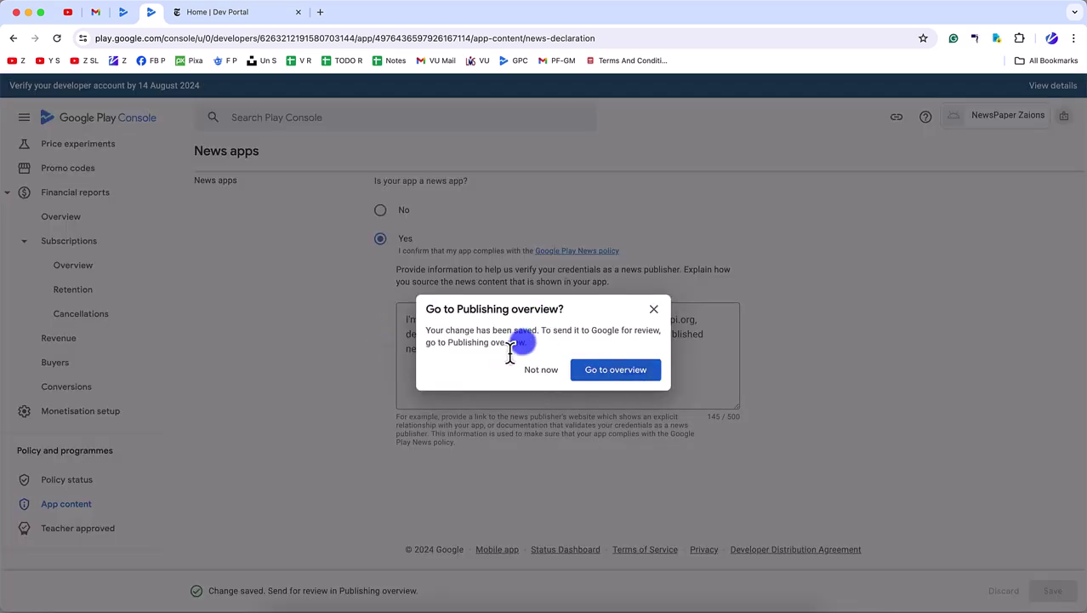
{"action": "left_click", "coordinate": [541, 369]}
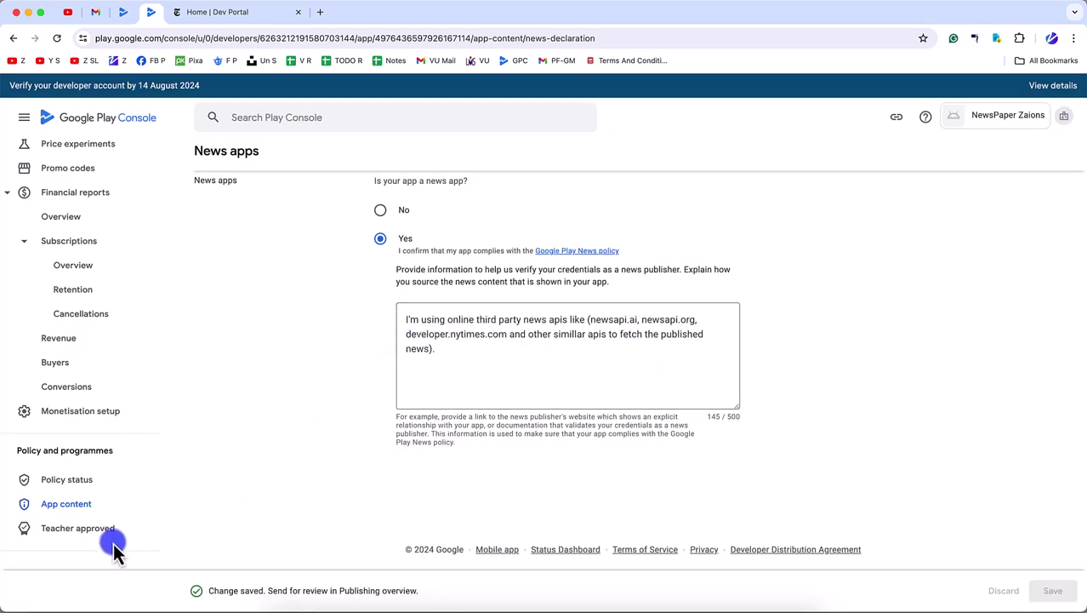
- Start the Data safety form and answer Yes to collecting user data
{"action": "left_click", "coordinate": [85, 503]}
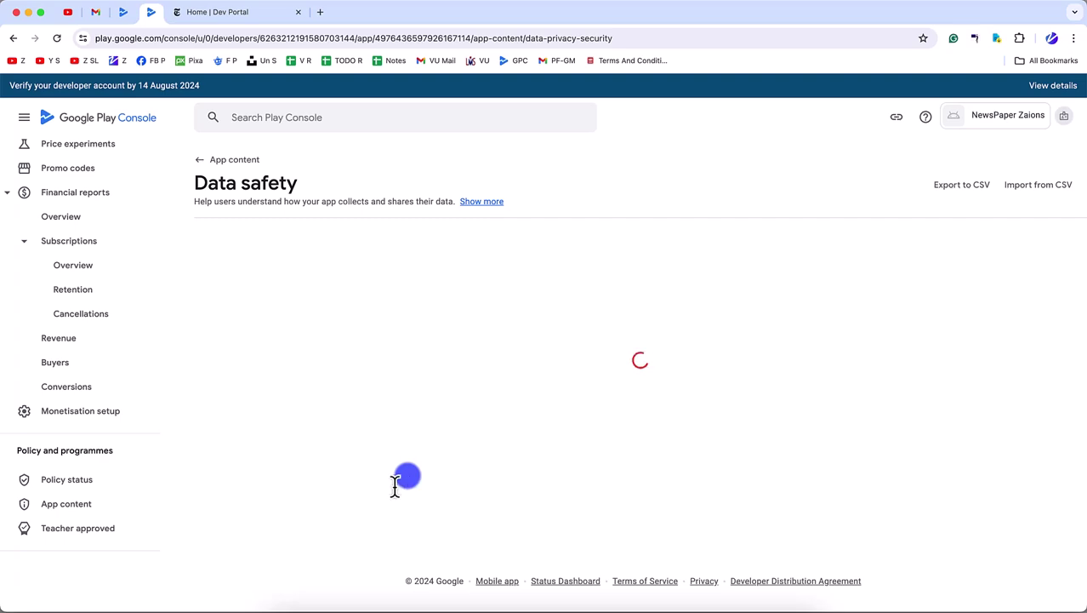
{"action": "scroll", "coordinate": [408, 476], "scroll_direction": "down", "scroll_amount": 5}
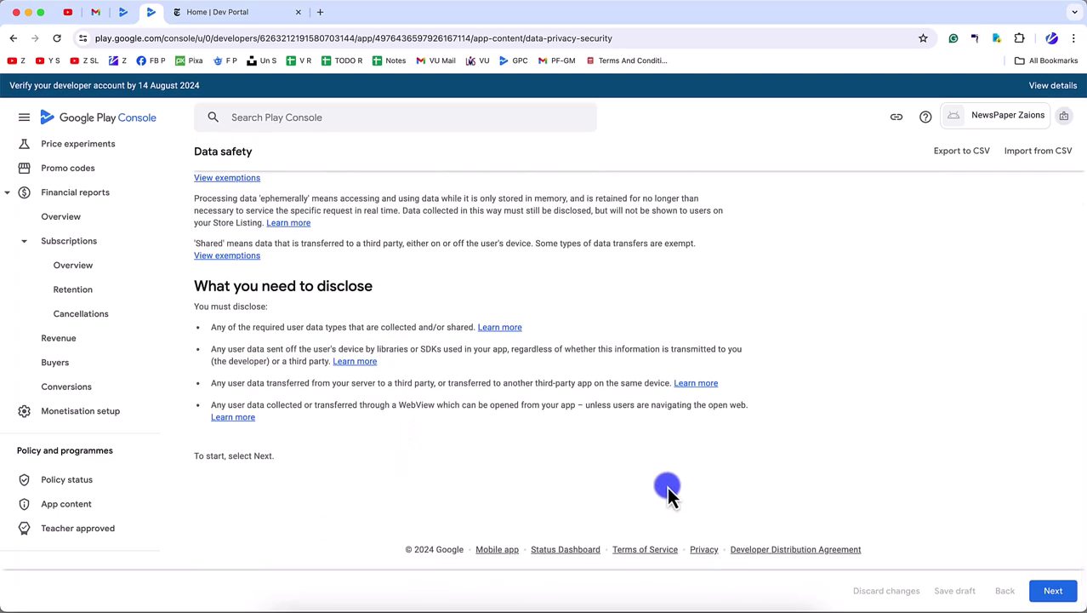
{"action": "left_click", "coordinate": [1054, 590]}
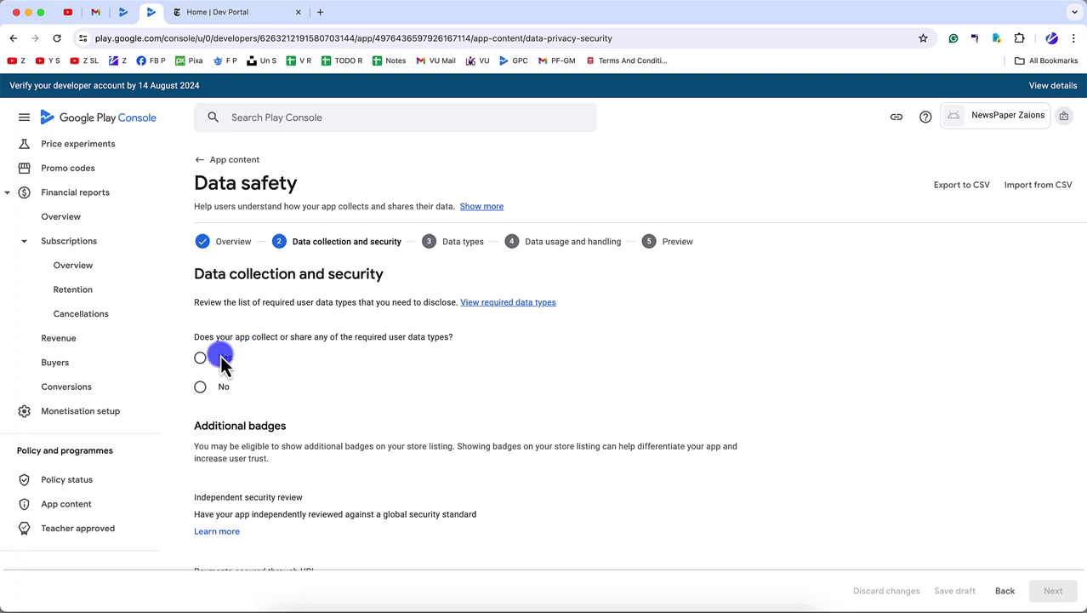
{"action": "left_click", "coordinate": [211, 358]}
- Tick the username, password and other-authentication account creation options, then select the Delete account URL field
{"action": "scroll", "coordinate": [236, 432], "scroll_direction": "down", "scroll_amount": 3}
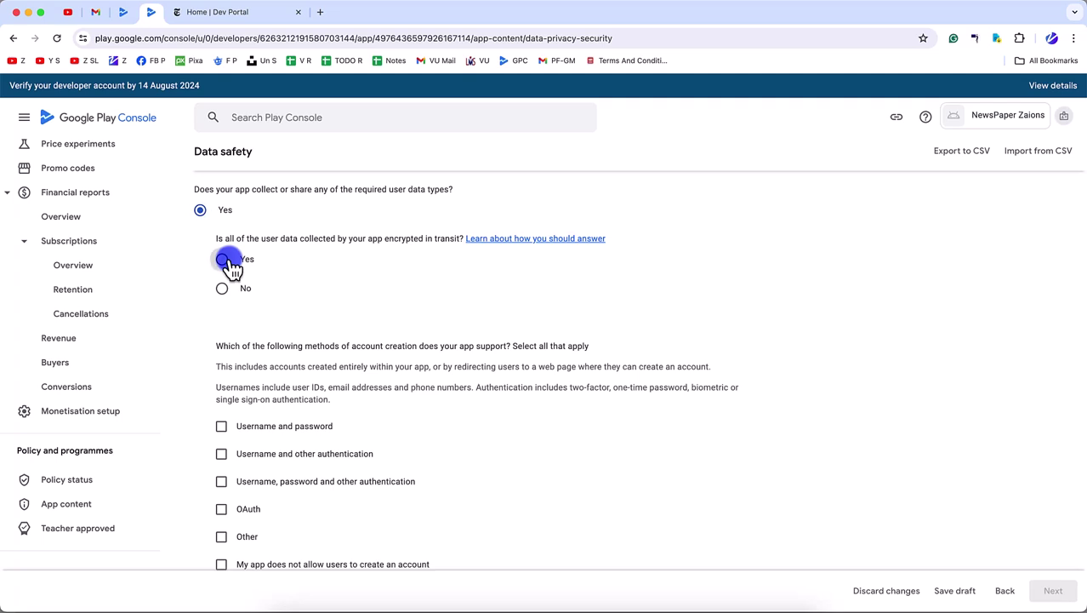
{"action": "scroll", "coordinate": [235, 406], "scroll_direction": "down", "scroll_amount": 3}
{"action": "left_click", "coordinate": [225, 274]}
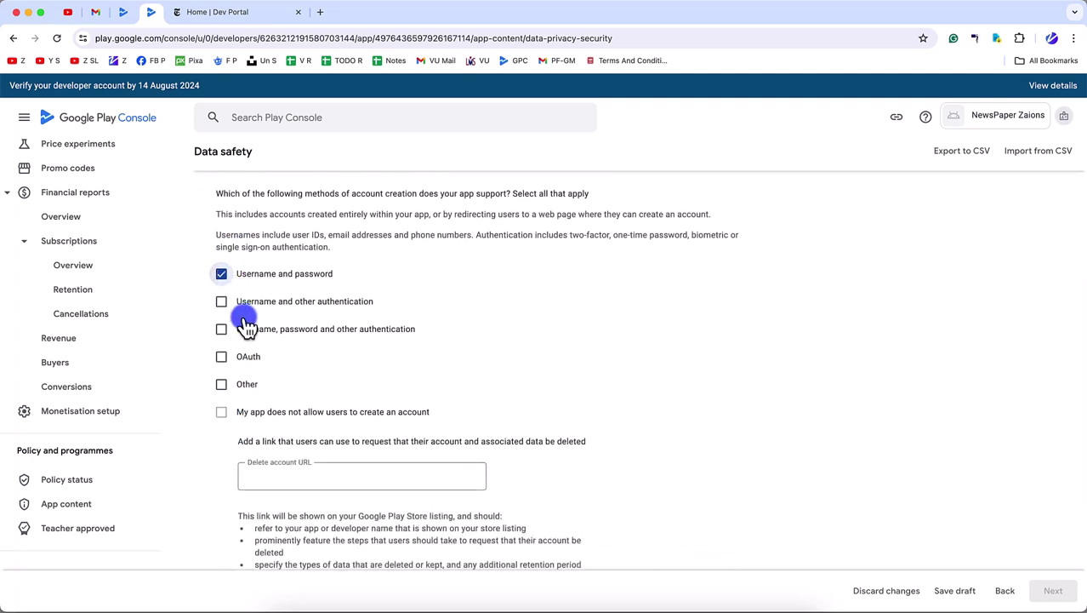
{"action": "left_click", "coordinate": [259, 332]}
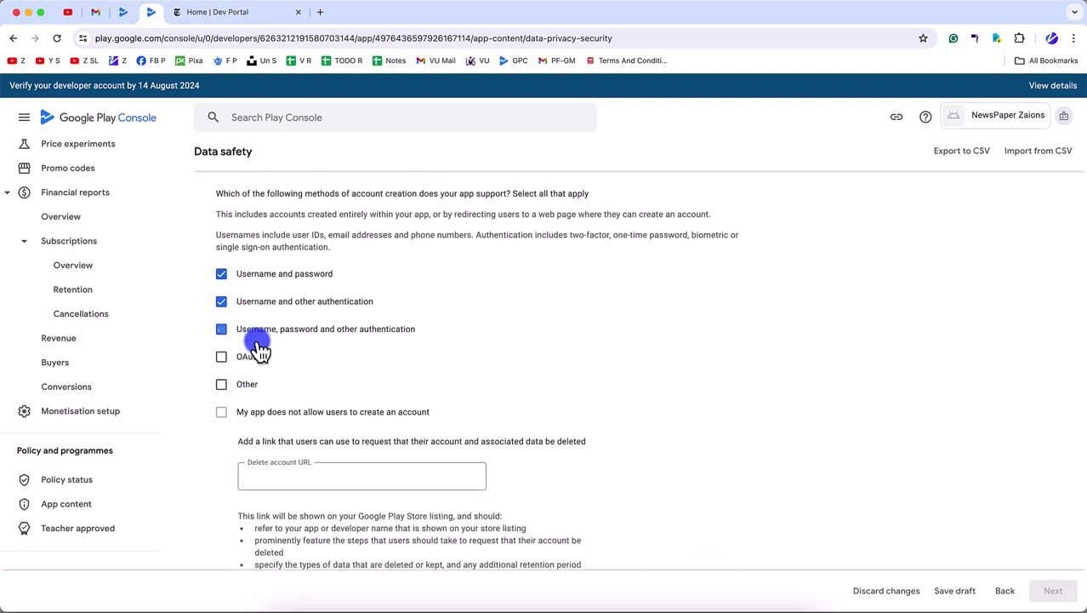
{"action": "scroll", "coordinate": [256, 405], "scroll_direction": "down", "scroll_amount": 1}
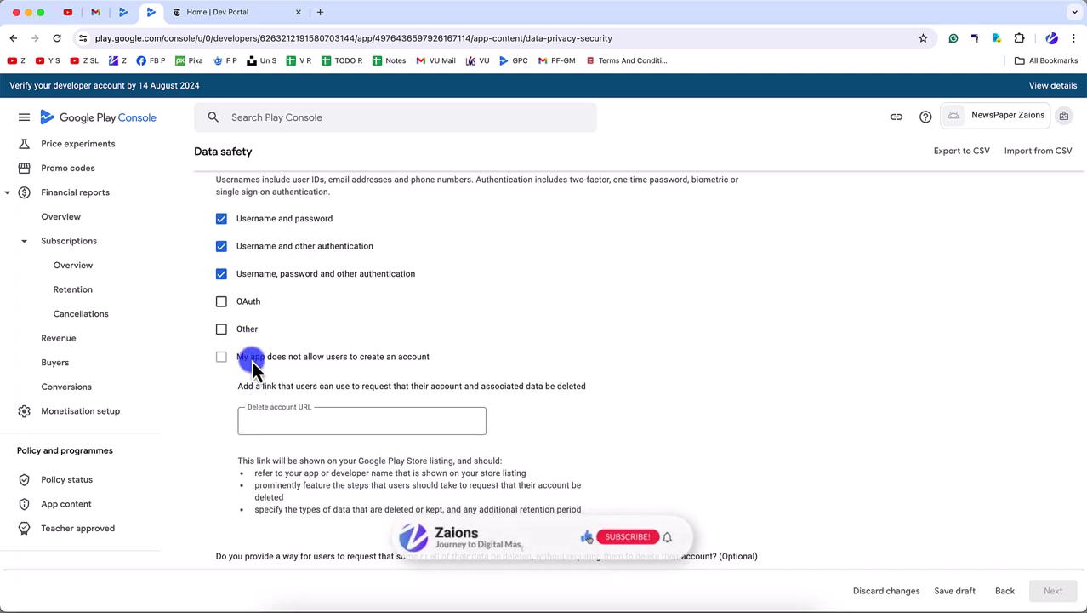
{"action": "scroll", "coordinate": [254, 366], "scroll_direction": "down", "scroll_amount": 2}
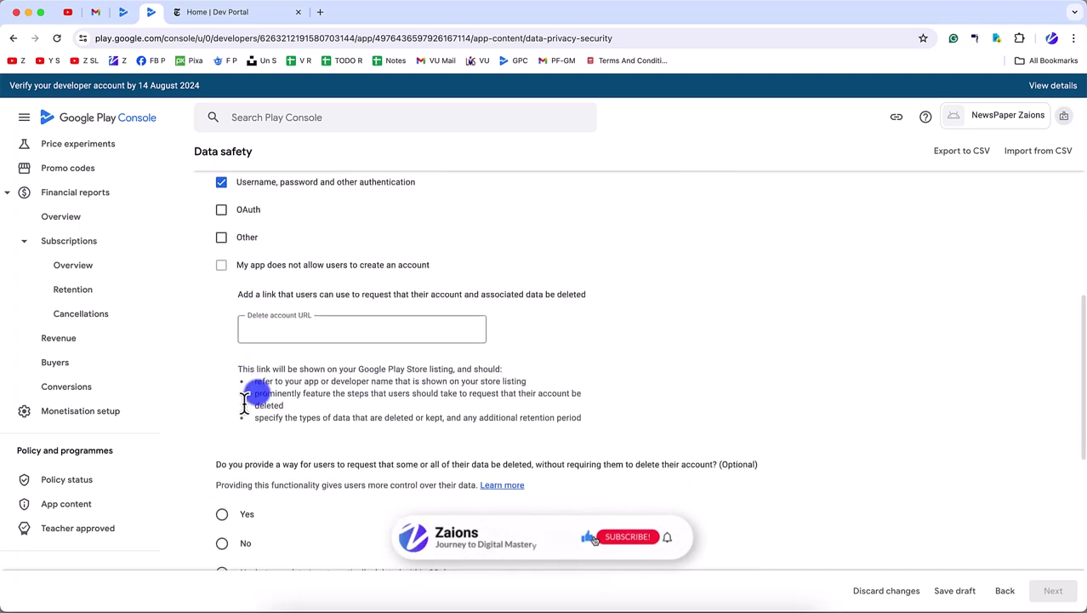
{"action": "left_click", "coordinate": [284, 335]}
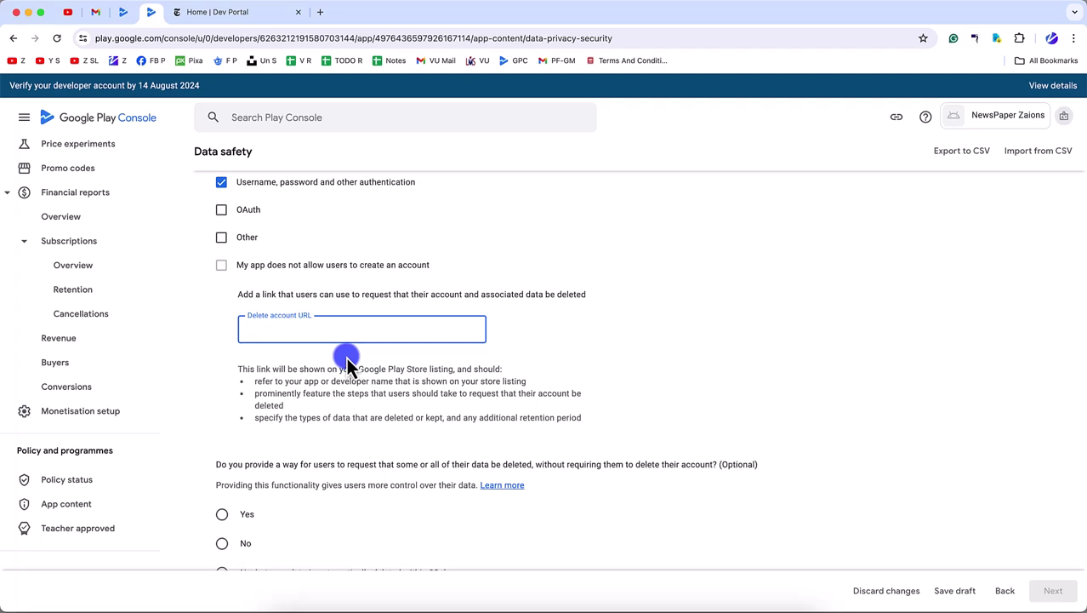
{"action": "left_click", "coordinate": [251, 331]}
{"action": "left_click", "coordinate": [685, 344]}
- Paste the deletion link into Delete account URL and load it in an Incognito window
{"action": "left_click", "coordinate": [384, 337]}
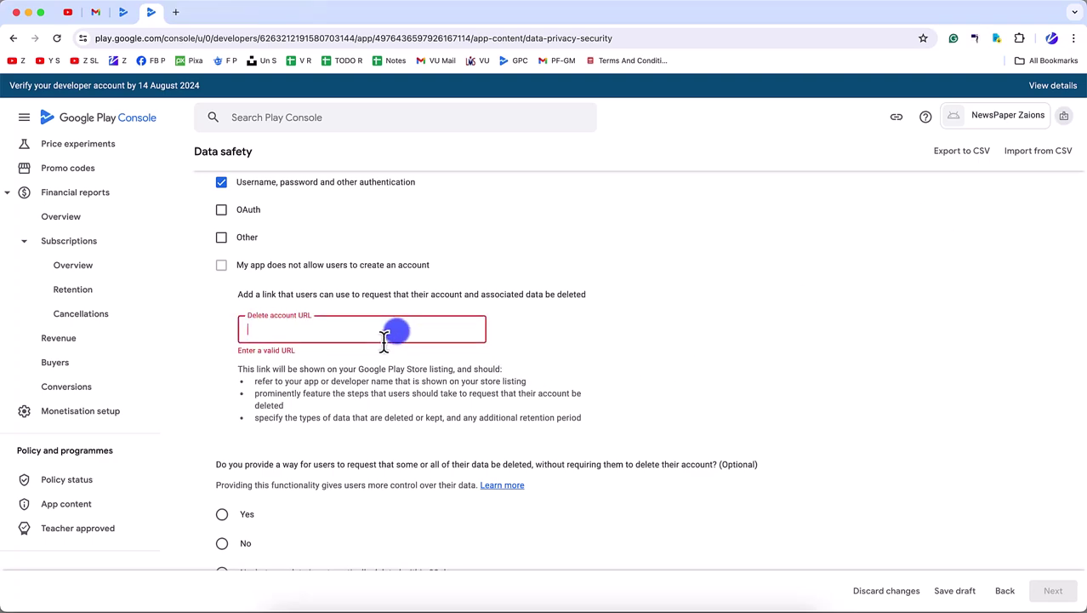
{"action": "type", "text": "https://zaions.com/newspaper-app-data-deletion/"}
{"action": "key", "text": "super+shift+n"}
{"action": "type", "text": "https://zaions.com/newspaper-app-data-deletion/"}
{"action": "key", "text": "Return"}
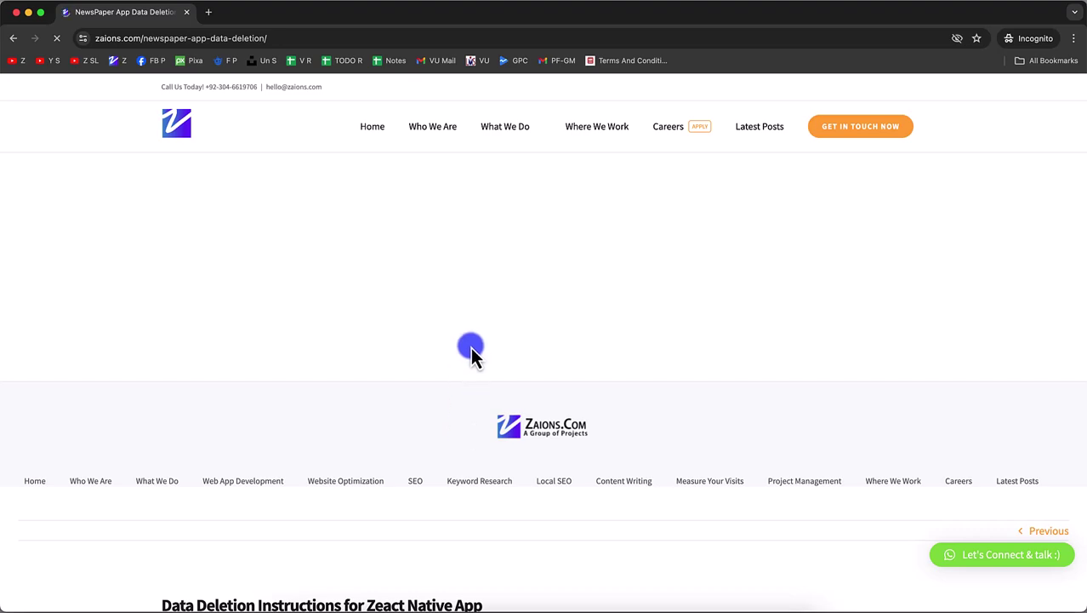
- Read through the NewsPaper data deletion instructions on the zaions.com page
{"action": "scroll", "coordinate": [471, 353], "scroll_direction": "down", "scroll_amount": 5}
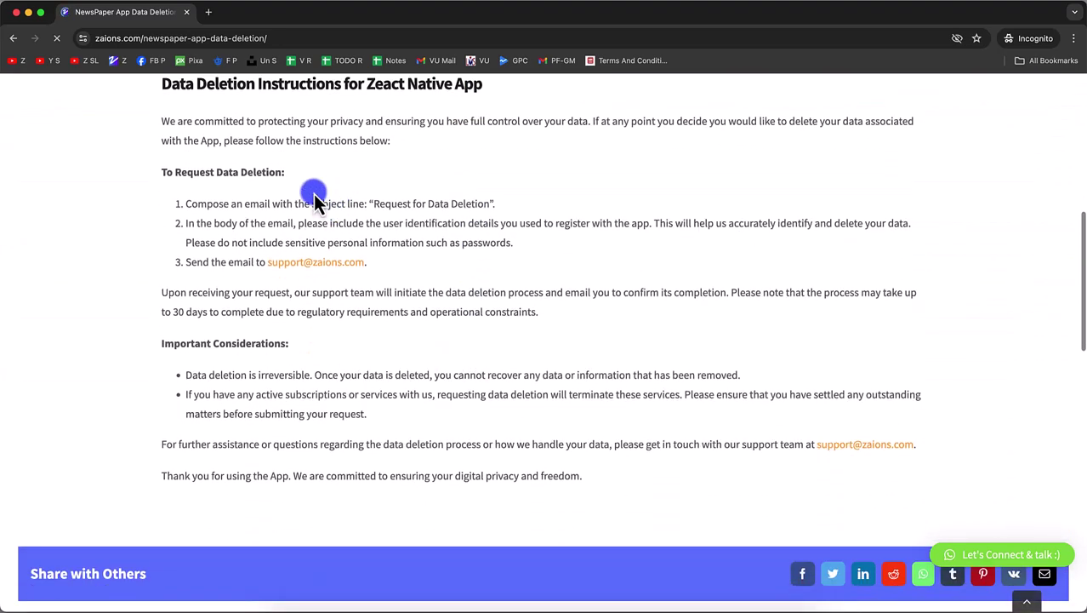
{"action": "left_click_drag", "start_coordinate": [315, 200], "coordinate": [461, 316]}
{"action": "left_click", "coordinate": [461, 316]}
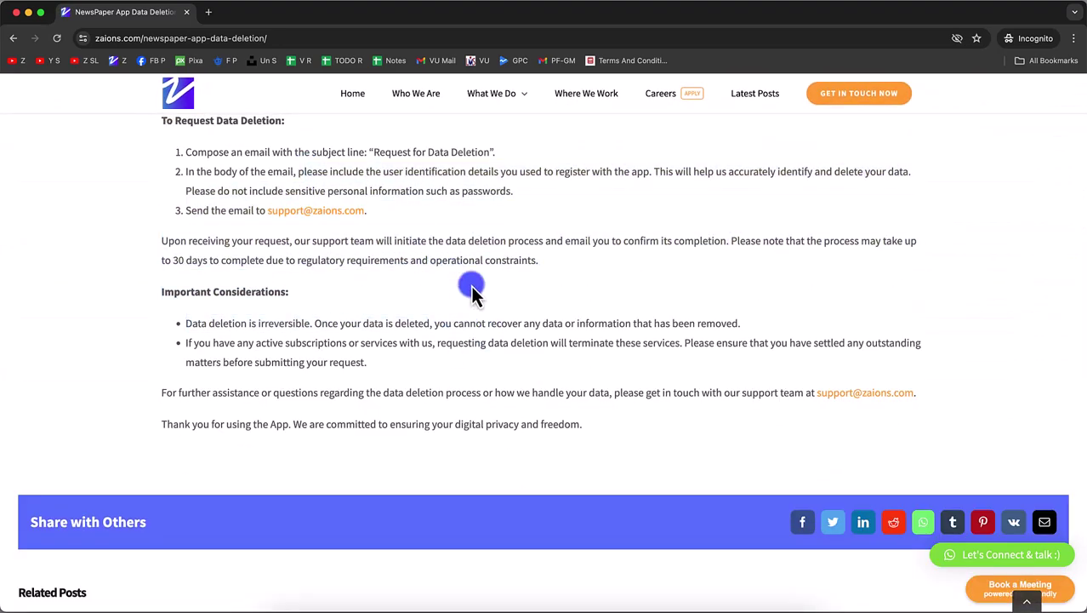
{"action": "scroll", "coordinate": [476, 293], "scroll_direction": "up", "scroll_amount": 2}
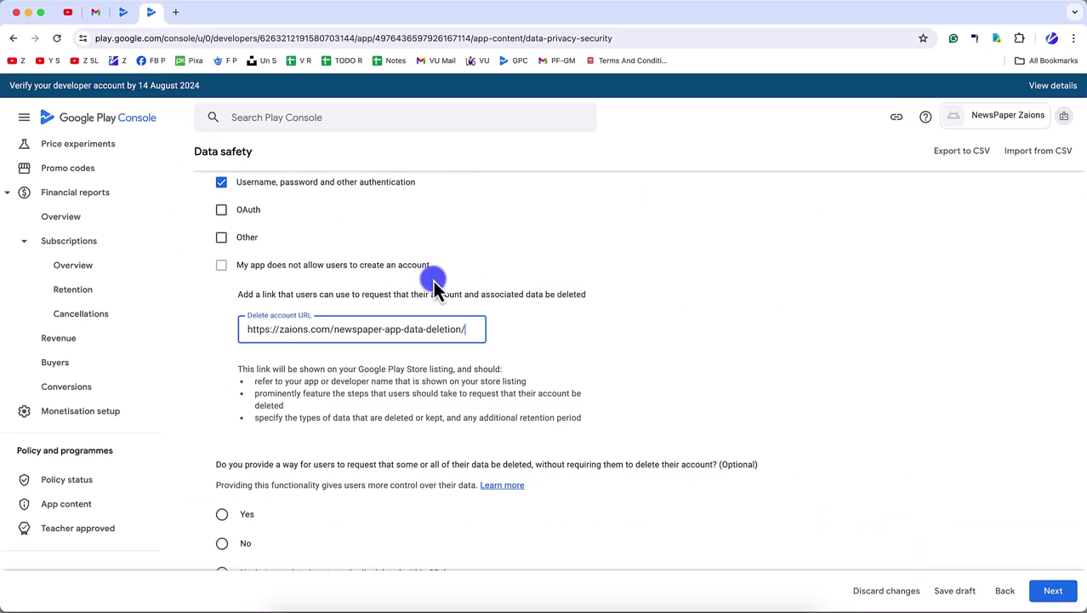
- Remove the link's trailing slash and answer Yes to partial data deletion
{"action": "key", "text": "BackSpace"}
{"action": "scroll", "coordinate": [409, 434], "scroll_direction": "down", "scroll_amount": 2}
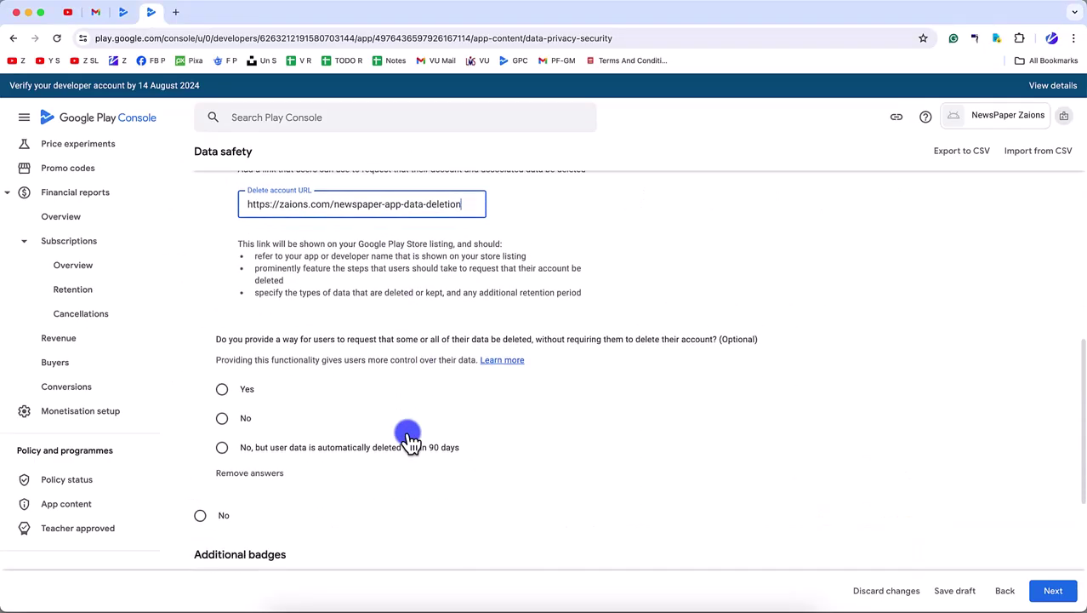
{"action": "scroll", "coordinate": [408, 438], "scroll_direction": "down", "scroll_amount": 1}
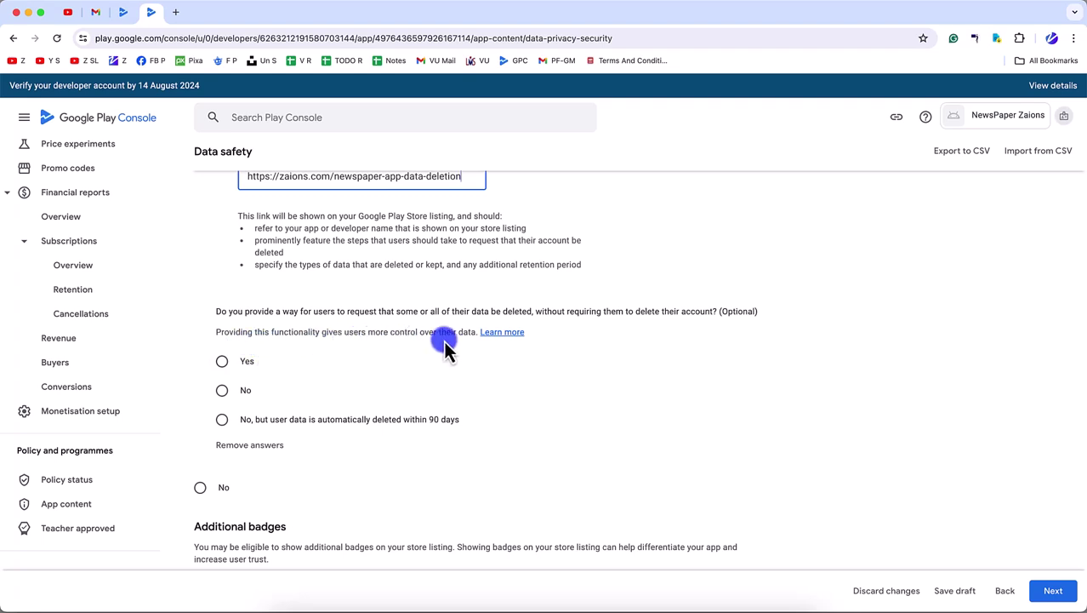
{"action": "left_click", "coordinate": [231, 366]}
- Paste the same deletion link into Delete data URL and continue to Data types
{"action": "scroll", "coordinate": [242, 439], "scroll_direction": "down", "scroll_amount": 1}
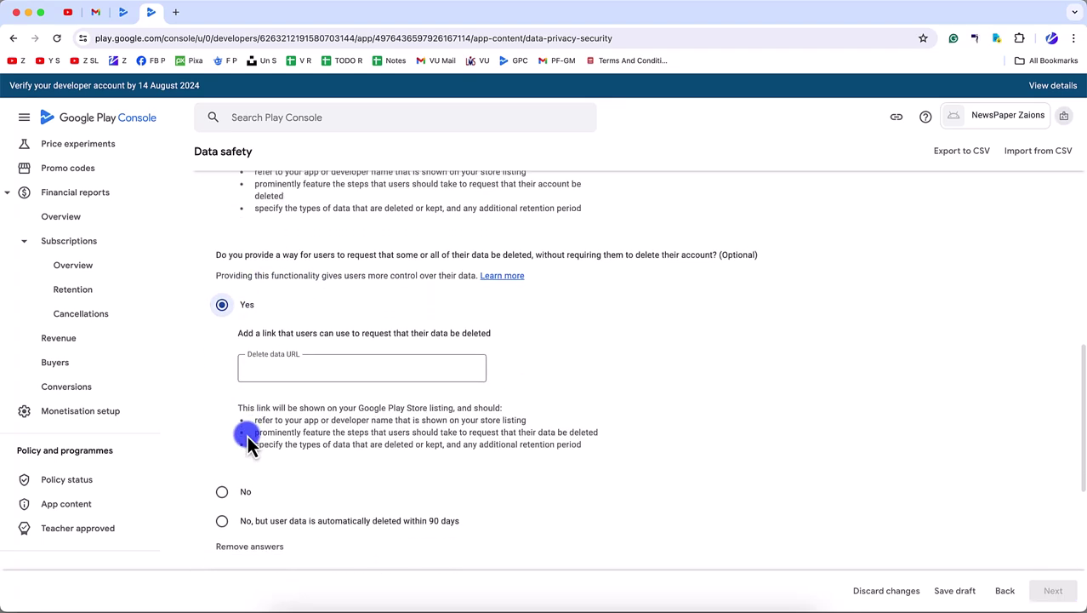
{"action": "left_click", "coordinate": [257, 379]}
{"action": "type", "text": "https://zaions.com/newspaper-app-data-deletion/"}
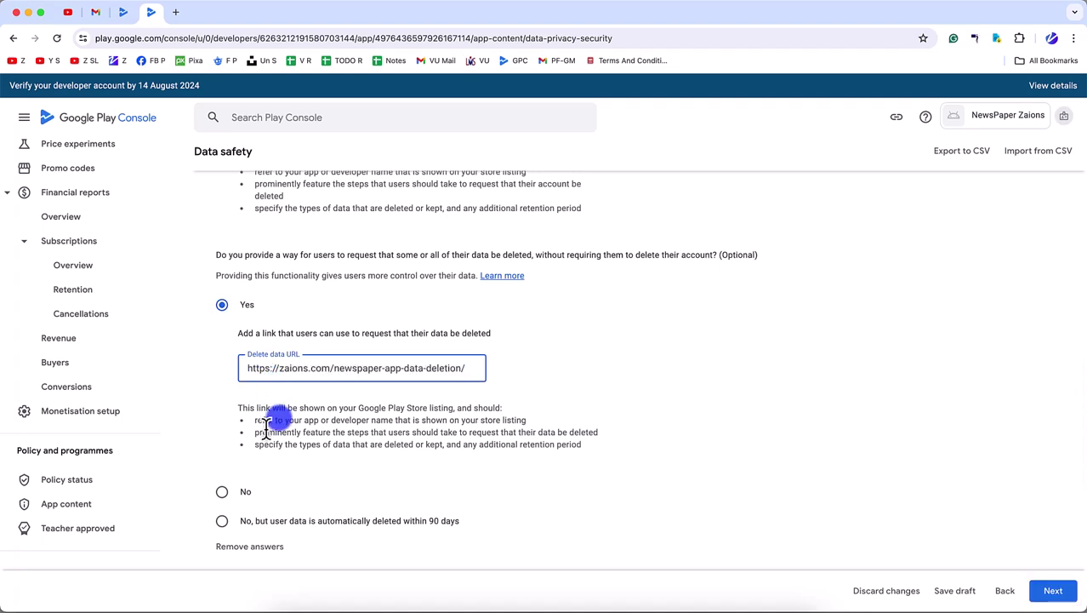
{"action": "scroll", "coordinate": [264, 425], "scroll_direction": "down", "scroll_amount": 1}
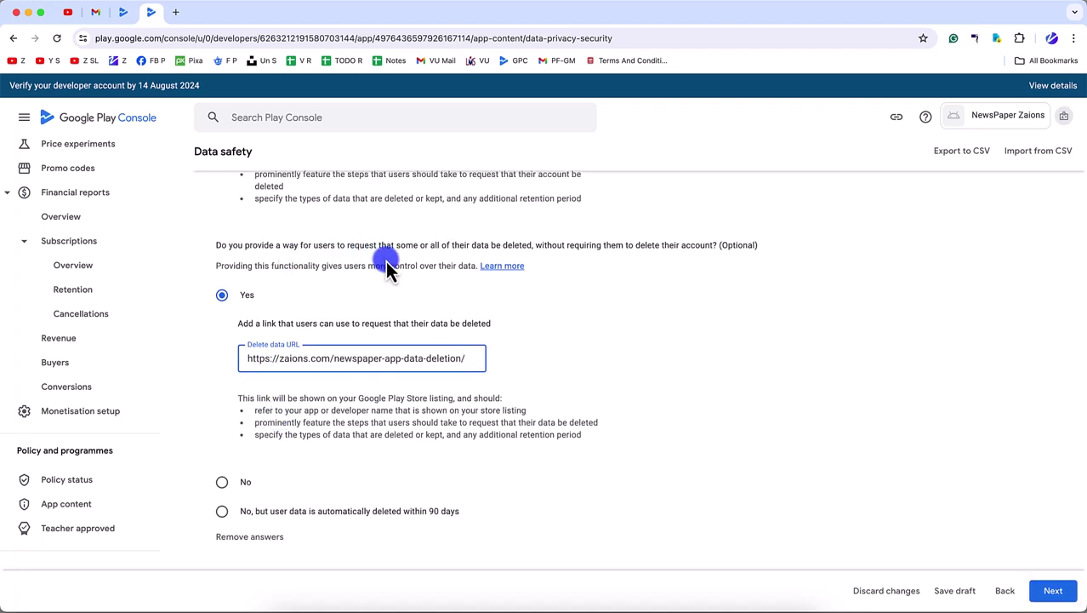
{"action": "scroll", "coordinate": [426, 357], "scroll_direction": "down", "scroll_amount": 8}
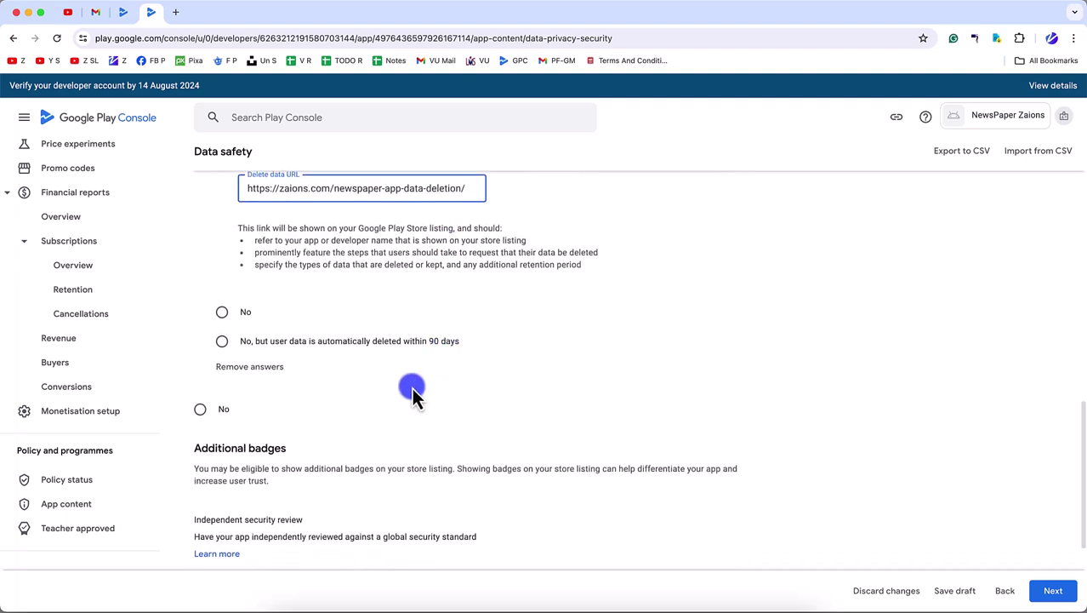
{"action": "scroll", "coordinate": [330, 364], "scroll_direction": "down", "scroll_amount": 1}
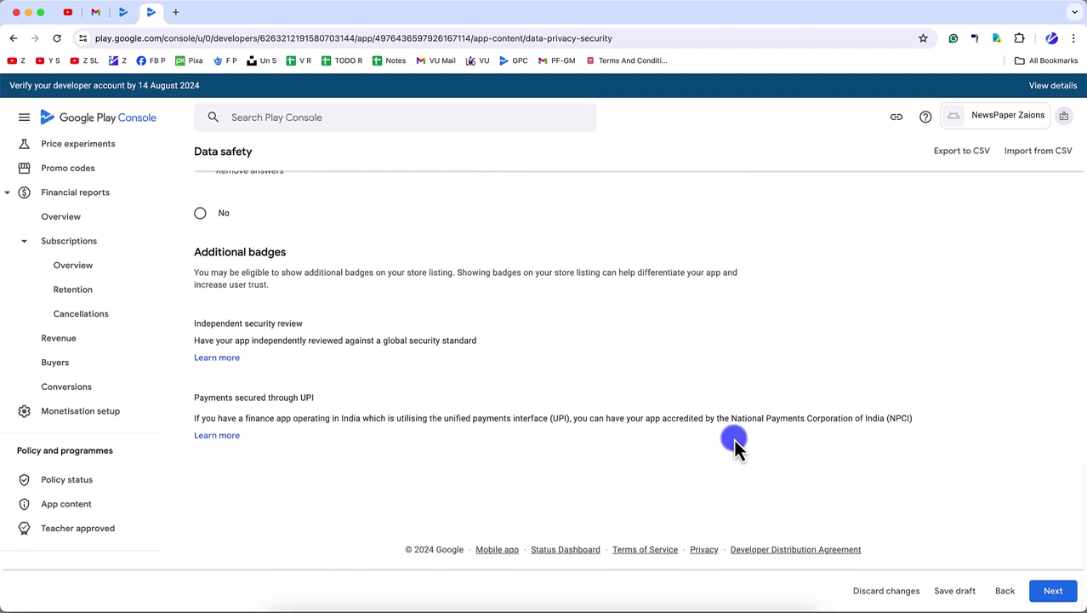
{"action": "left_click", "coordinate": [1059, 590]}
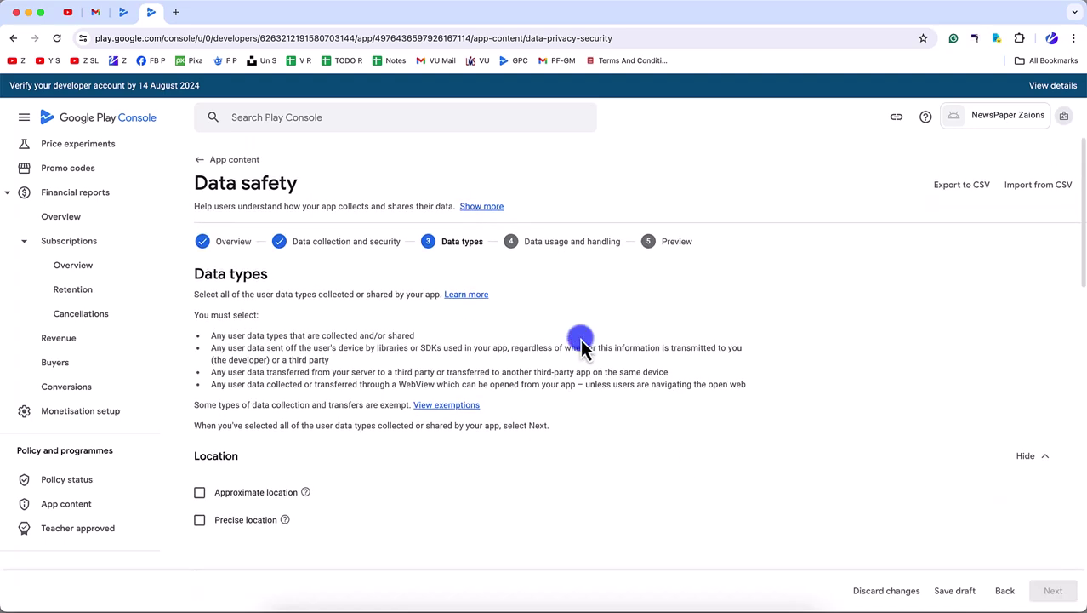
- Under Personal info, tick Name, Email address and User IDs, then proceed to the next step
{"action": "scroll", "coordinate": [545, 425], "scroll_direction": "down", "scroll_amount": 5}
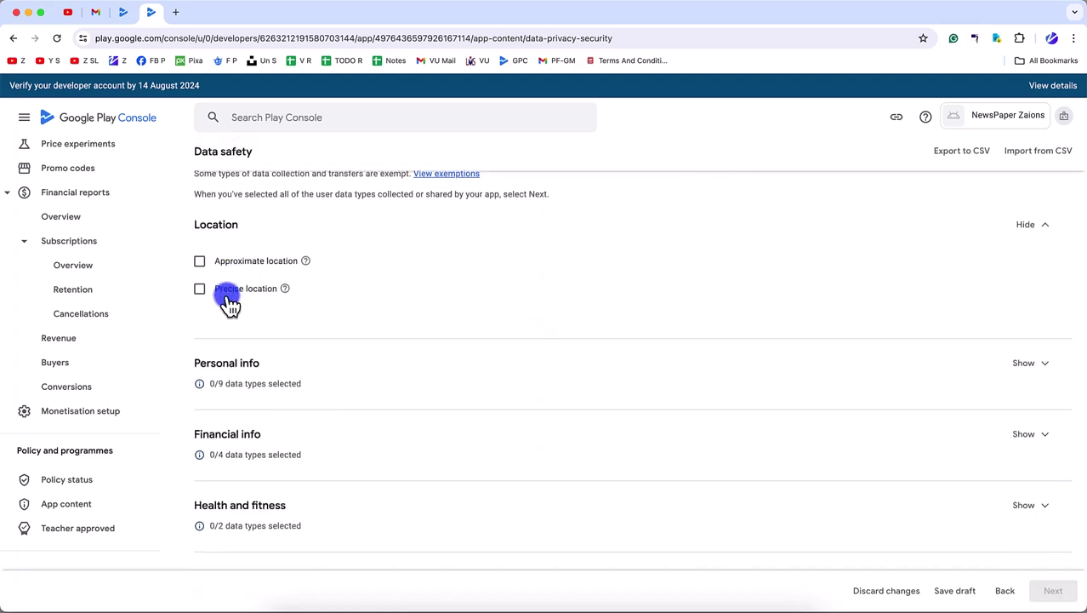
{"action": "left_click", "coordinate": [1029, 366]}
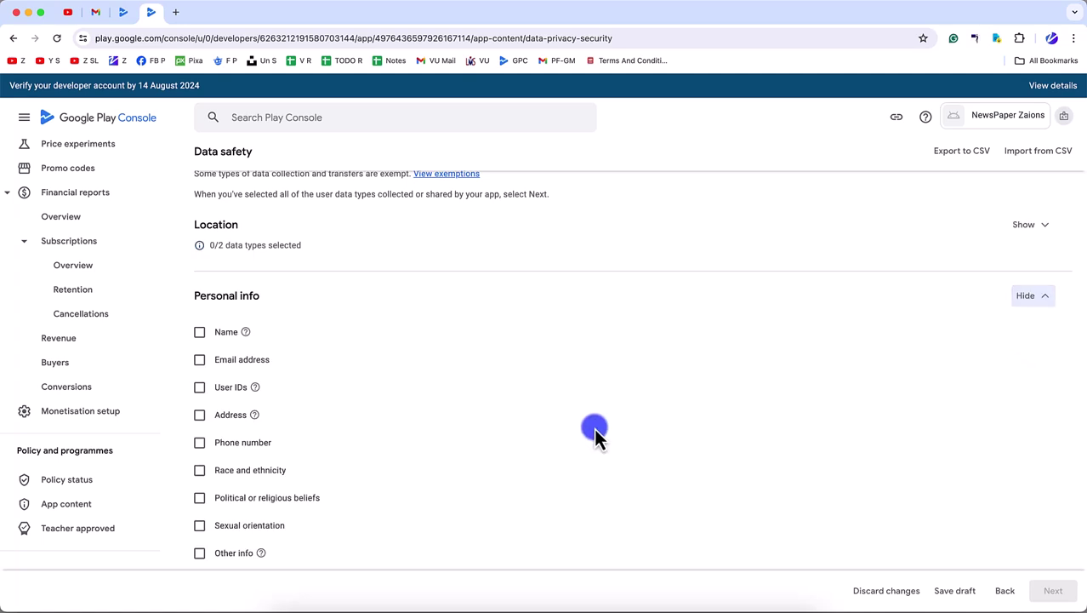
{"action": "left_click", "coordinate": [201, 337]}
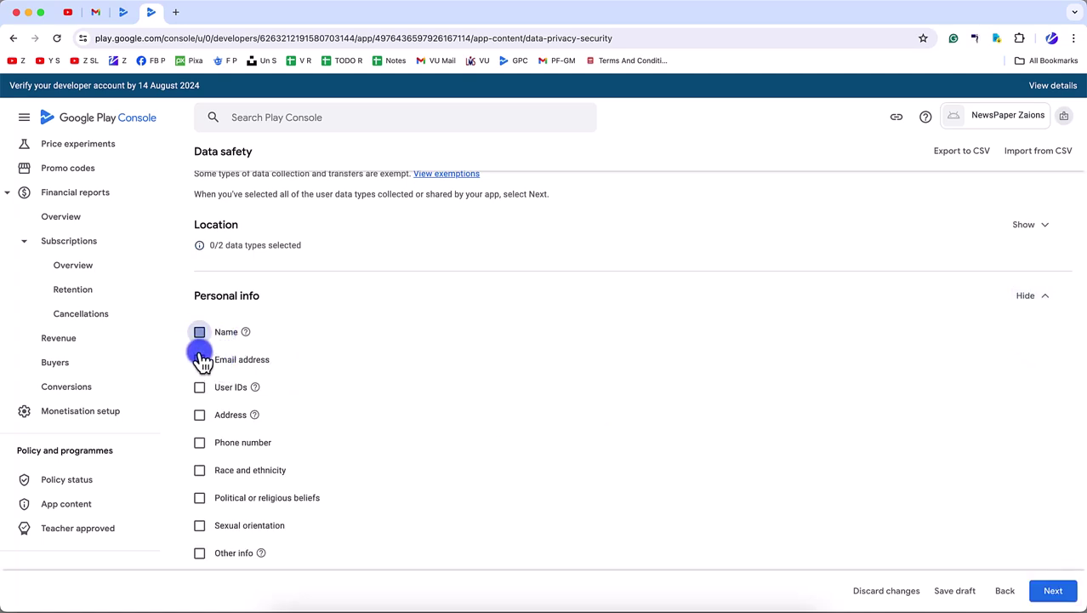
{"action": "left_click", "coordinate": [200, 361]}
{"action": "left_click", "coordinate": [200, 388]}
{"action": "scroll", "coordinate": [214, 383], "scroll_direction": "down", "scroll_amount": 3}
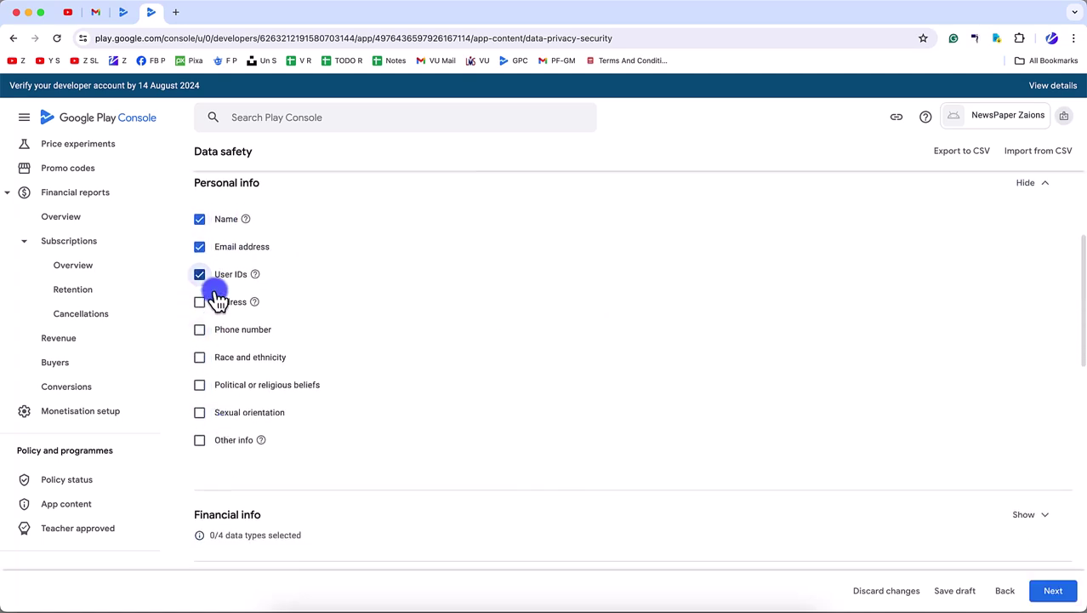
{"action": "scroll", "coordinate": [219, 359], "scroll_direction": "down", "scroll_amount": 2}
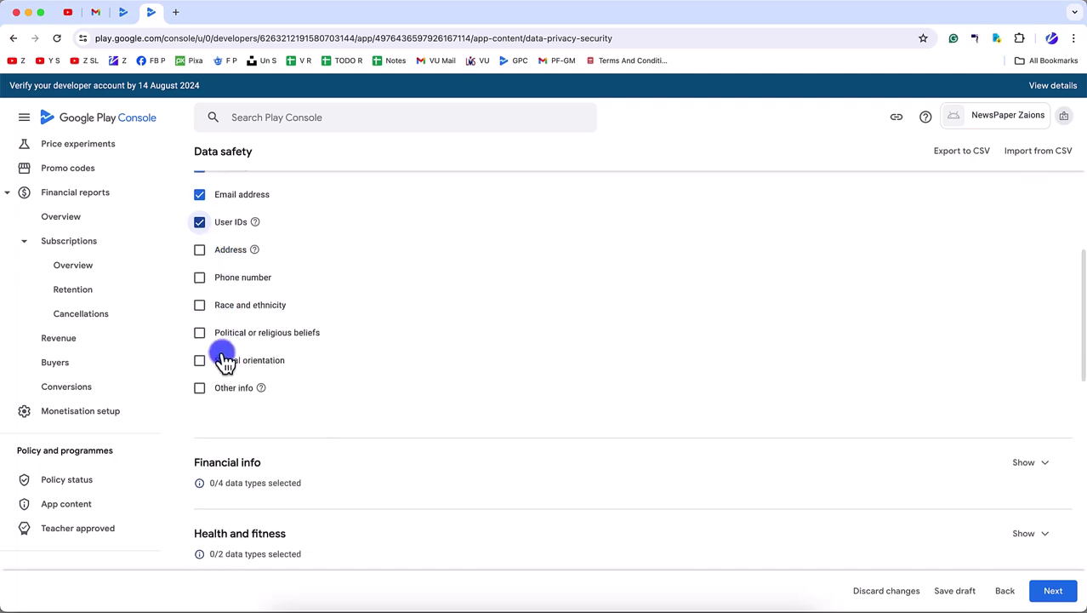
{"action": "scroll", "coordinate": [228, 357], "scroll_direction": "down", "scroll_amount": 3}
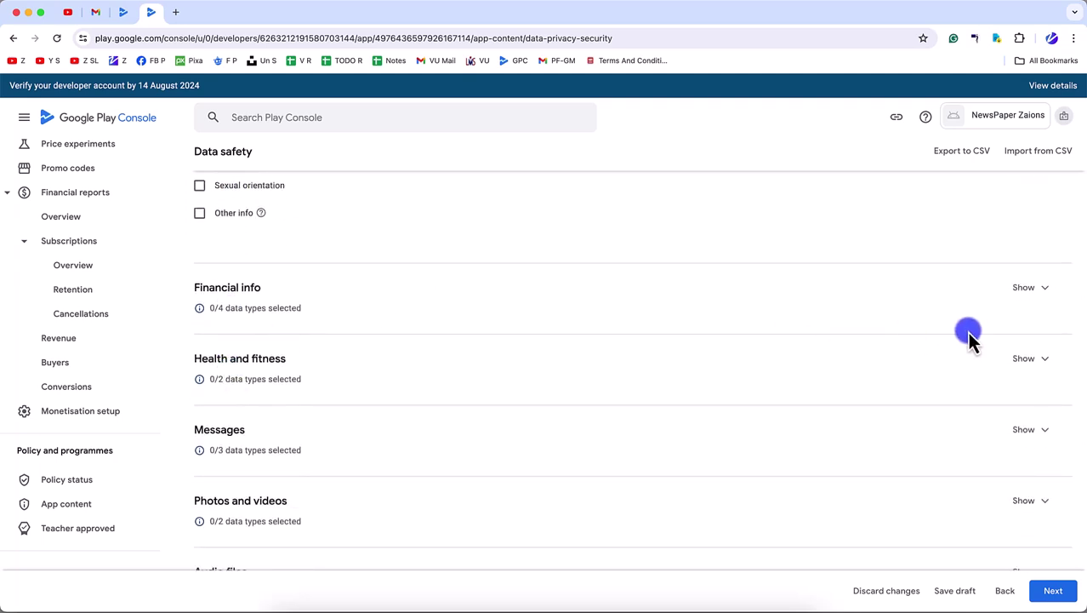
{"action": "scroll", "coordinate": [951, 439], "scroll_direction": "down", "scroll_amount": 8}
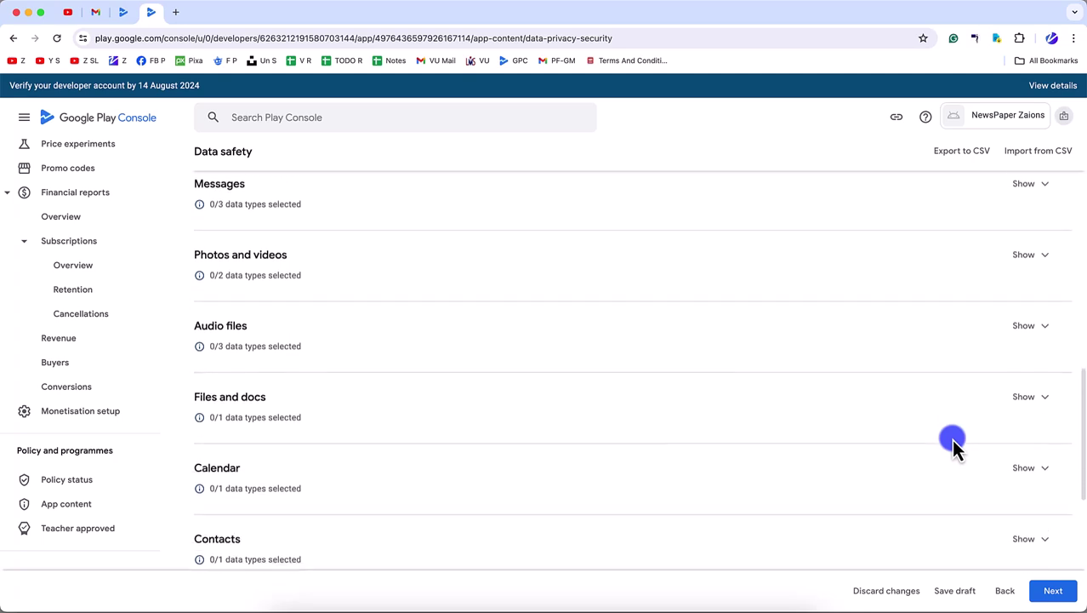
{"action": "scroll", "coordinate": [951, 439], "scroll_direction": "down", "scroll_amount": 6}
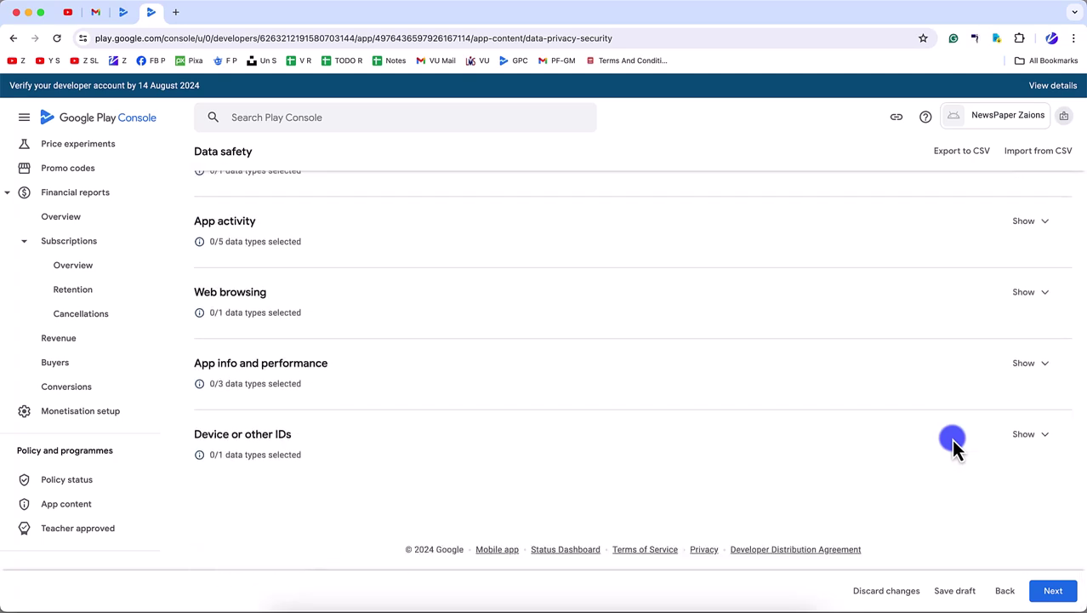
{"action": "left_click", "coordinate": [1052, 591]}
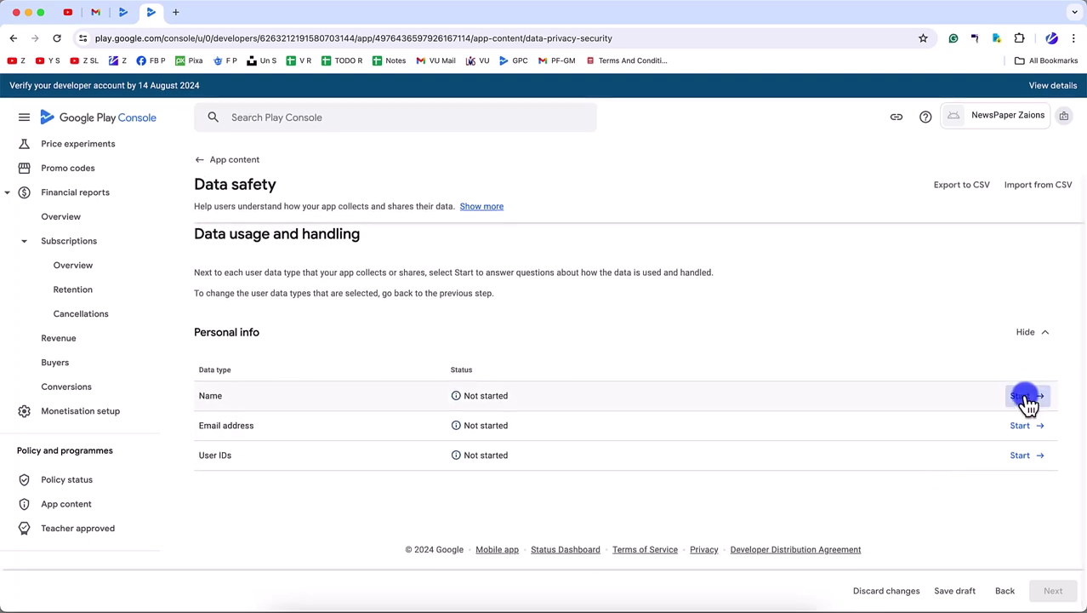
- Mark Name as collected and try both answers to the ephemeral-processing question
{"action": "left_click", "coordinate": [1021, 396]}
{"action": "left_click", "coordinate": [236, 240]}
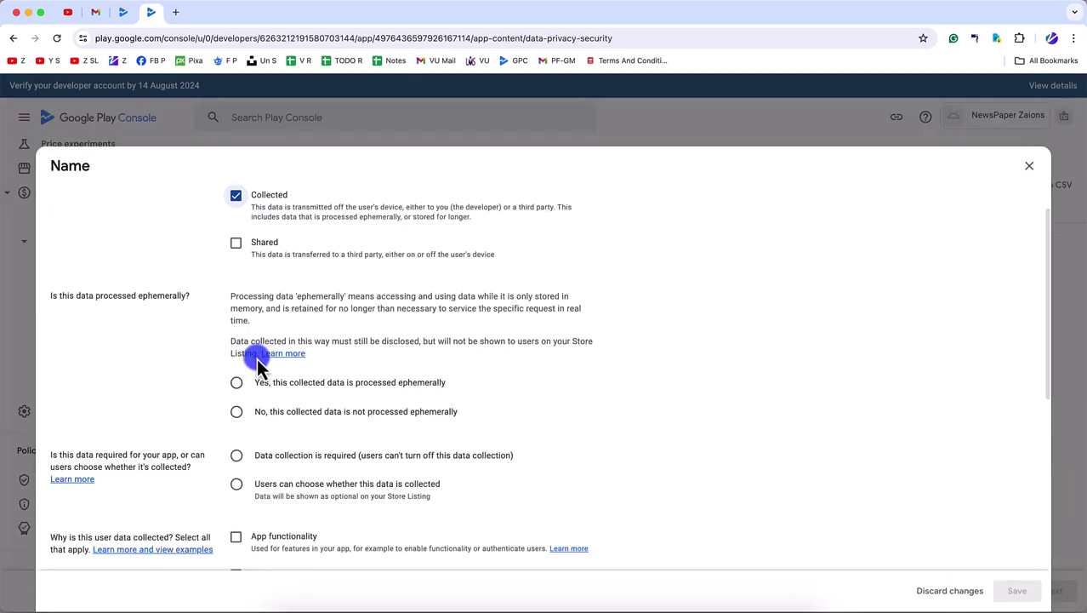
{"action": "scroll", "coordinate": [255, 340], "scroll_direction": "down", "scroll_amount": 2}
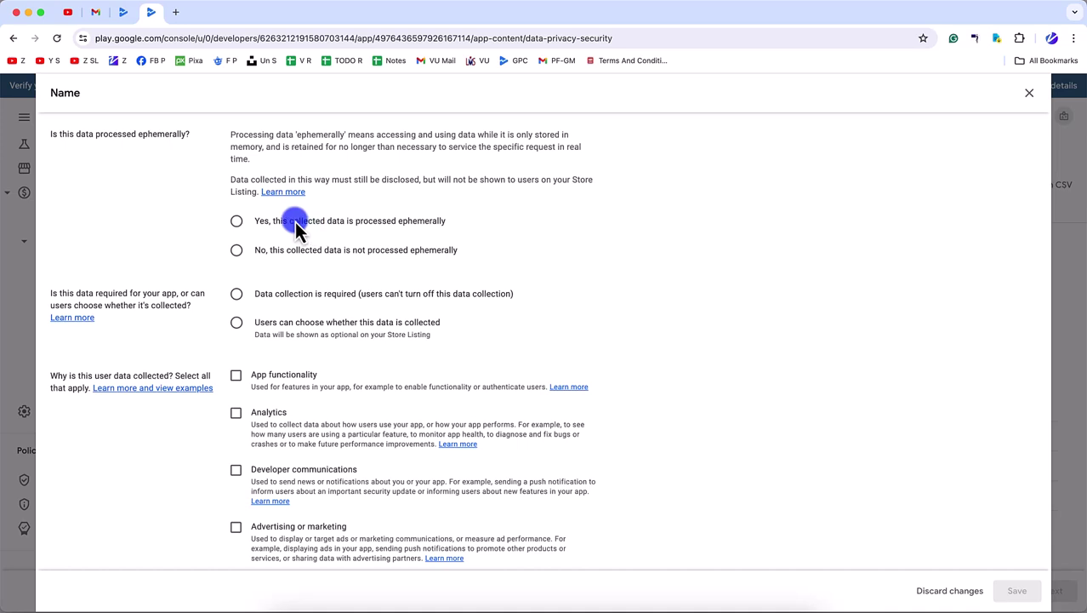
{"action": "left_click", "coordinate": [235, 221]}
{"action": "scroll", "coordinate": [262, 366], "scroll_direction": "down", "scroll_amount": 2}
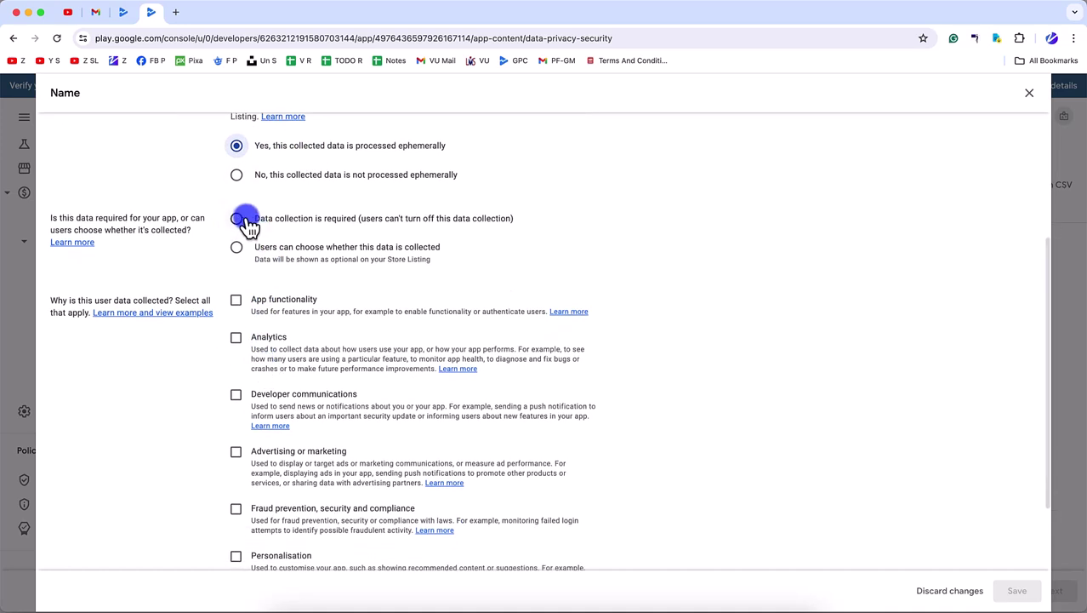
{"action": "left_click", "coordinate": [237, 175]}
- Search Google for the 'processed ephemerally' answer text and open the Stack Overflow data safety thread
{"action": "left_click_drag", "start_coordinate": [453, 149], "coordinate": [254, 149]}
{"action": "key", "text": "super+c"}
{"action": "key", "text": "super+t"}
{"action": "key", "text": "super+v"}
{"action": "key", "text": "Return"}
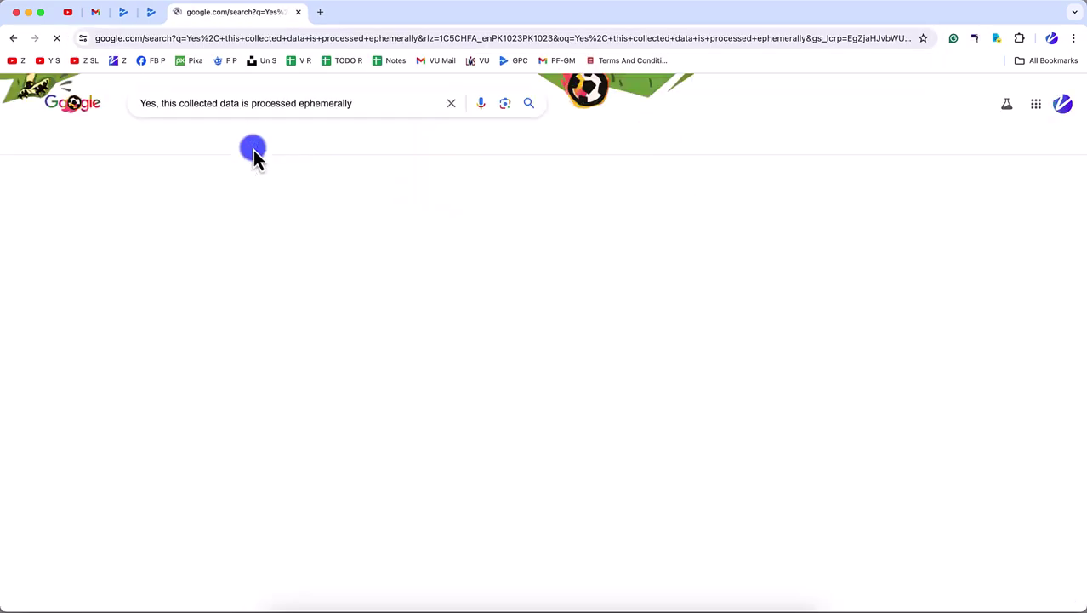
{"action": "left_click", "coordinate": [348, 240], "text": "super"}
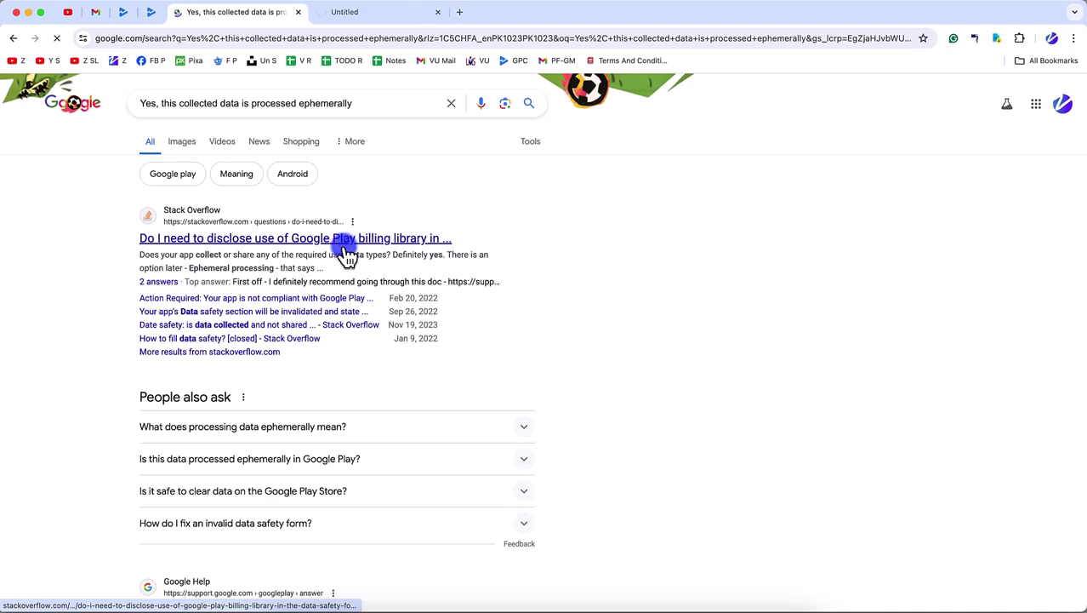
{"action": "left_click", "coordinate": [293, 428]}
{"action": "scroll", "coordinate": [294, 474], "scroll_direction": "down", "scroll_amount": 1}
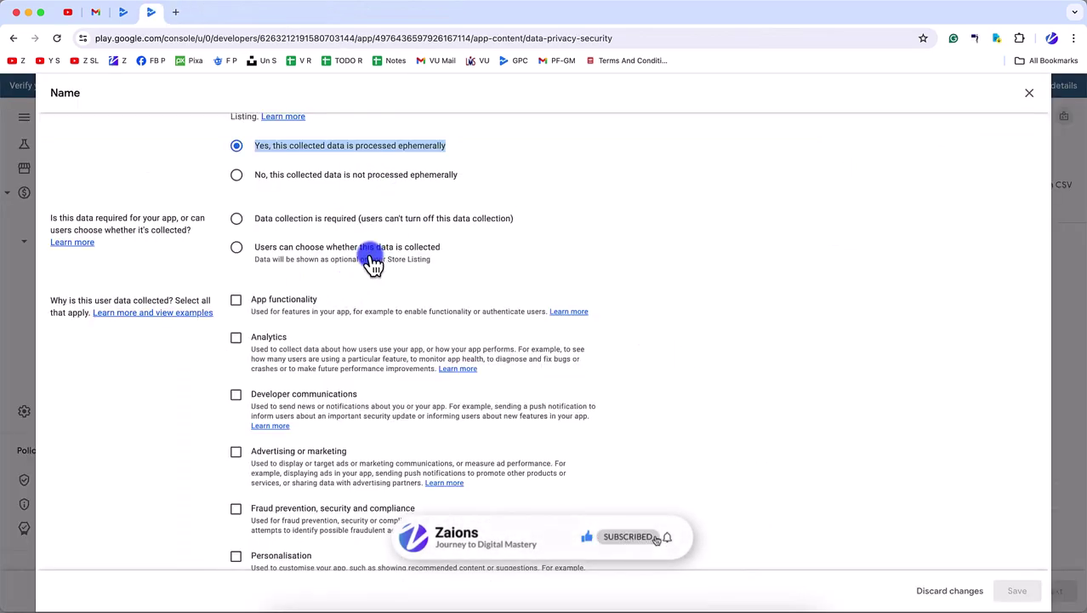
- Mark Name as not ephemeral, required, for App functionality, and save it
{"action": "left_click", "coordinate": [344, 176]}
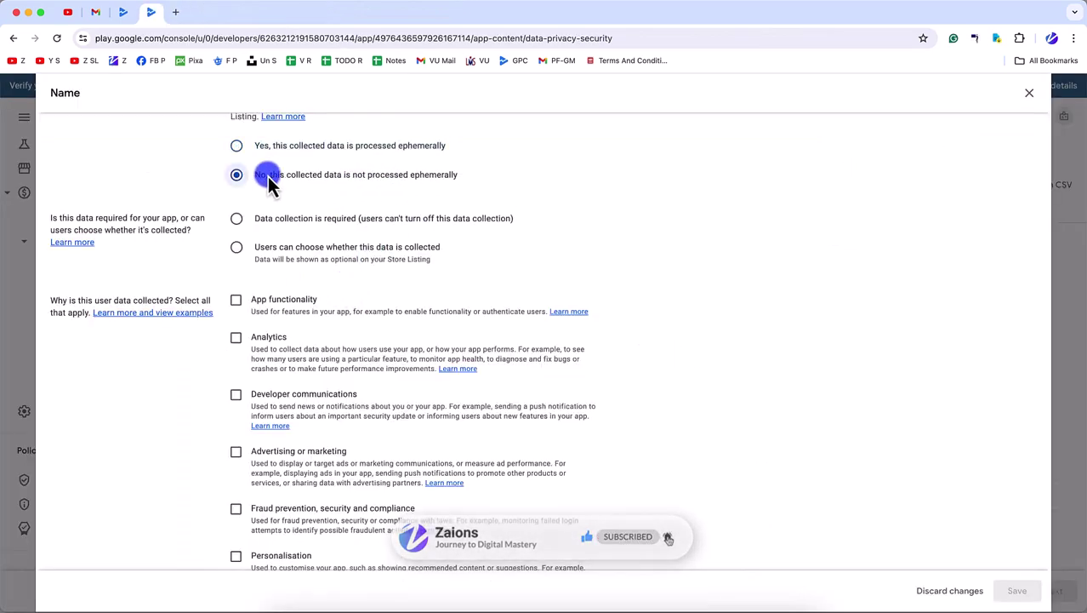
{"action": "left_click", "coordinate": [306, 223]}
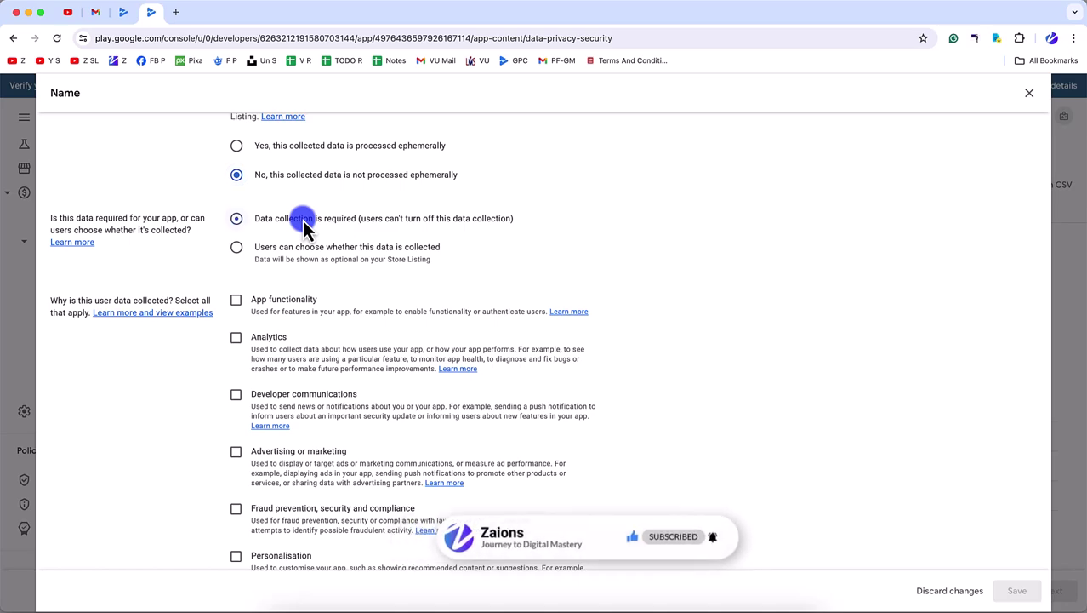
{"action": "scroll", "coordinate": [381, 238], "scroll_direction": "up", "scroll_amount": 1}
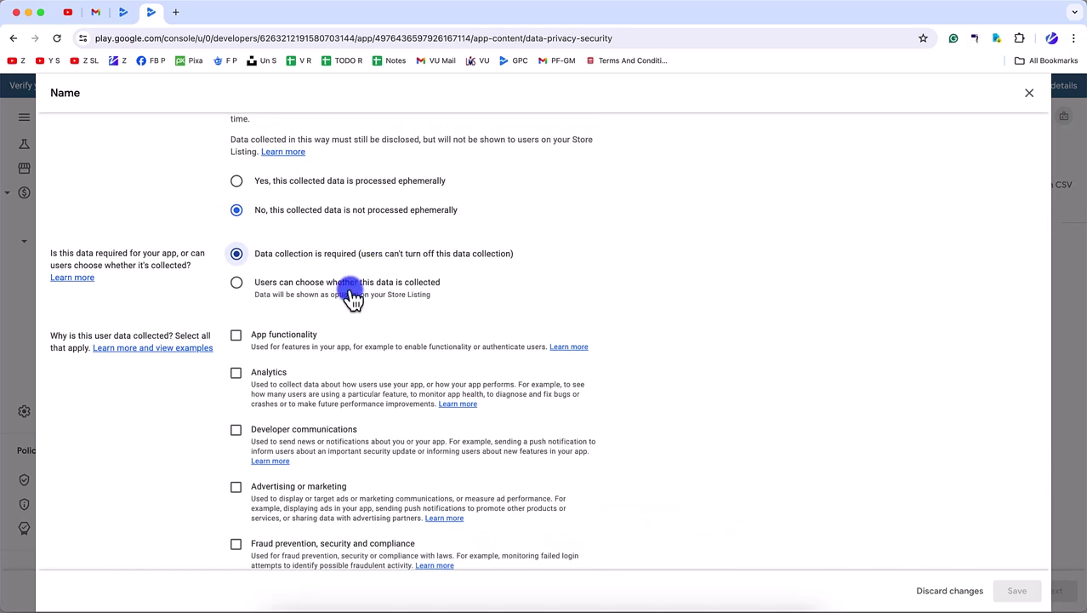
{"action": "left_click", "coordinate": [273, 337]}
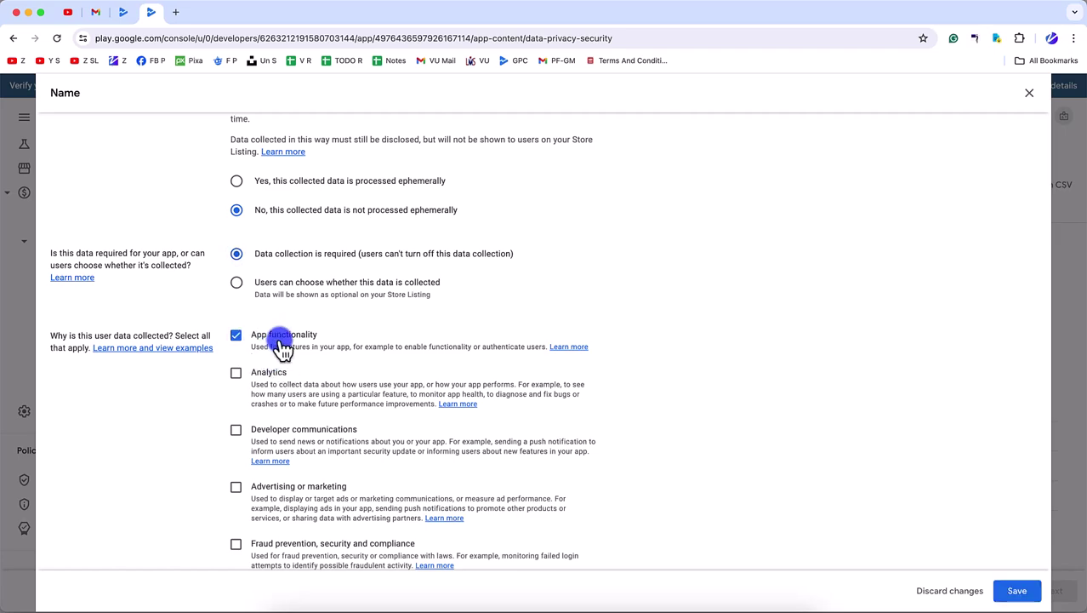
{"action": "scroll", "coordinate": [281, 347], "scroll_direction": "down", "scroll_amount": 3}
{"action": "scroll", "coordinate": [310, 352], "scroll_direction": "down", "scroll_amount": 1}
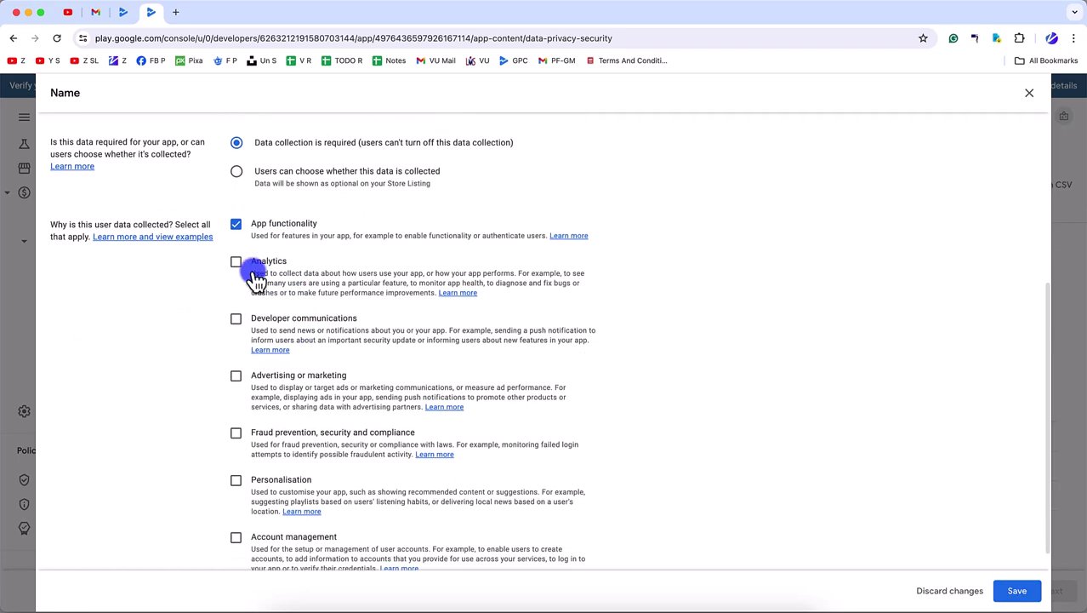
{"action": "left_click", "coordinate": [1016, 591]}
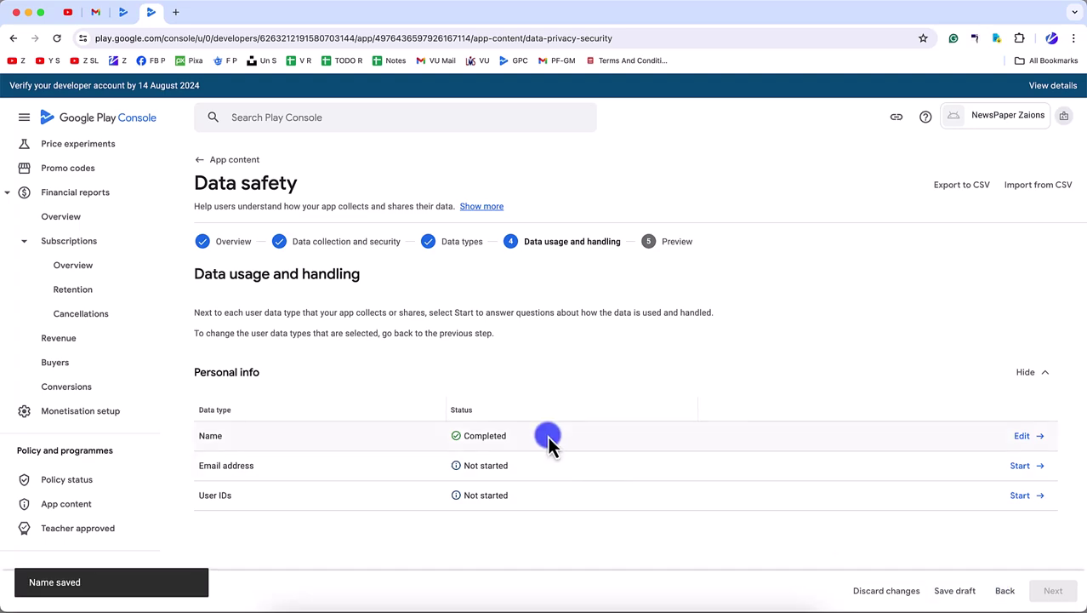
- Save Email address as collected, not ephemeral, required, for App functionality
{"action": "left_click", "coordinate": [1019, 469]}
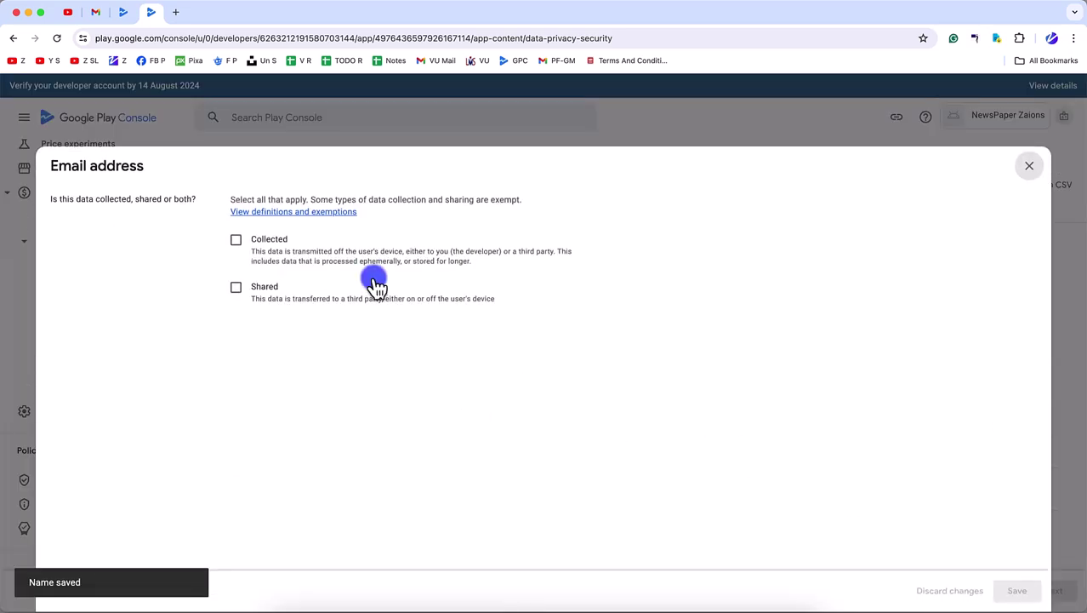
{"action": "left_click", "coordinate": [254, 243]}
{"action": "scroll", "coordinate": [287, 430], "scroll_direction": "down", "scroll_amount": 5}
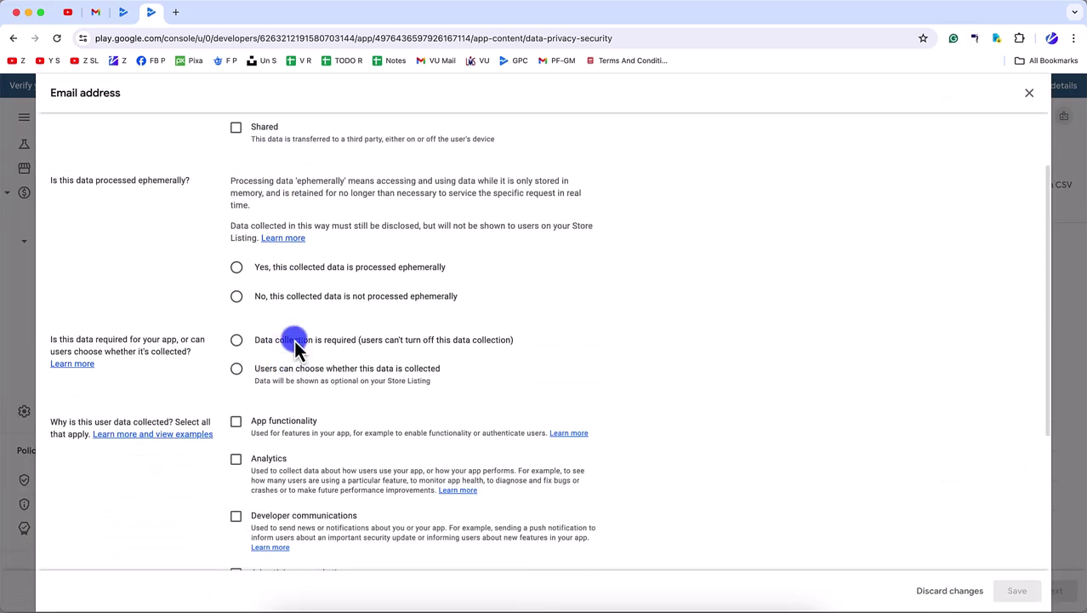
{"action": "left_click", "coordinate": [300, 298]}
{"action": "left_click", "coordinate": [289, 339]}
{"action": "left_click", "coordinate": [269, 421]}
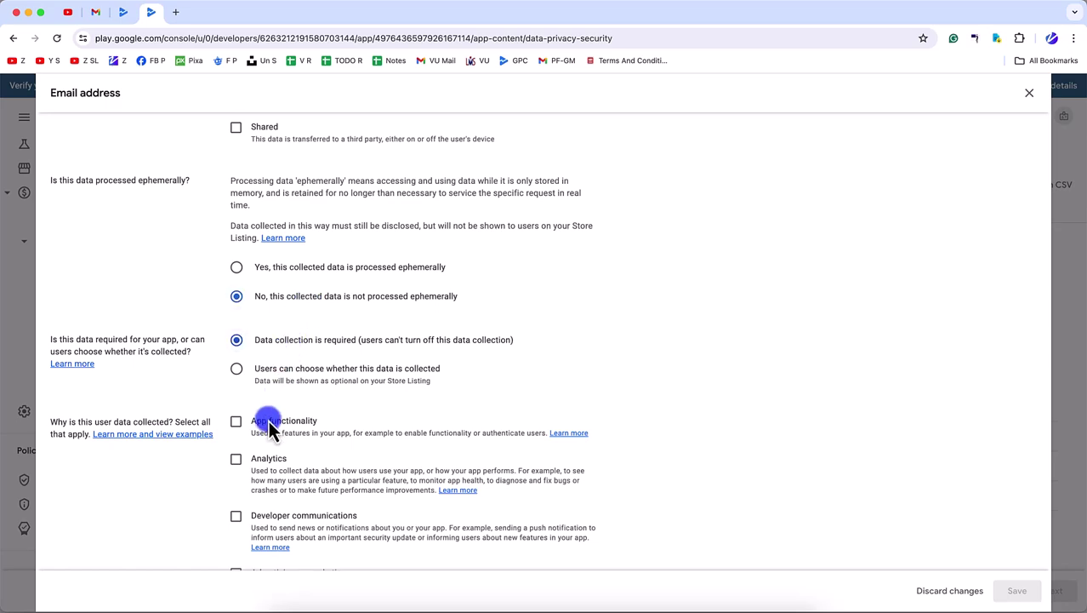
{"action": "left_click", "coordinate": [1022, 595]}
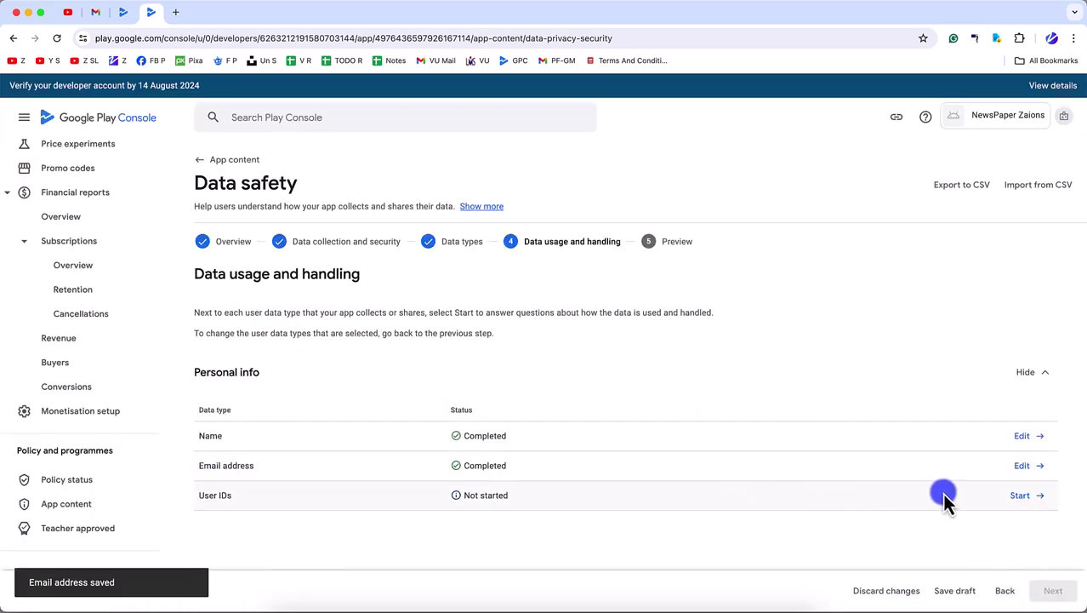
- Save User IDs as collected, not ephemeral, required, for App functionality
{"action": "left_click", "coordinate": [1021, 491]}
{"action": "left_click", "coordinate": [237, 241]}
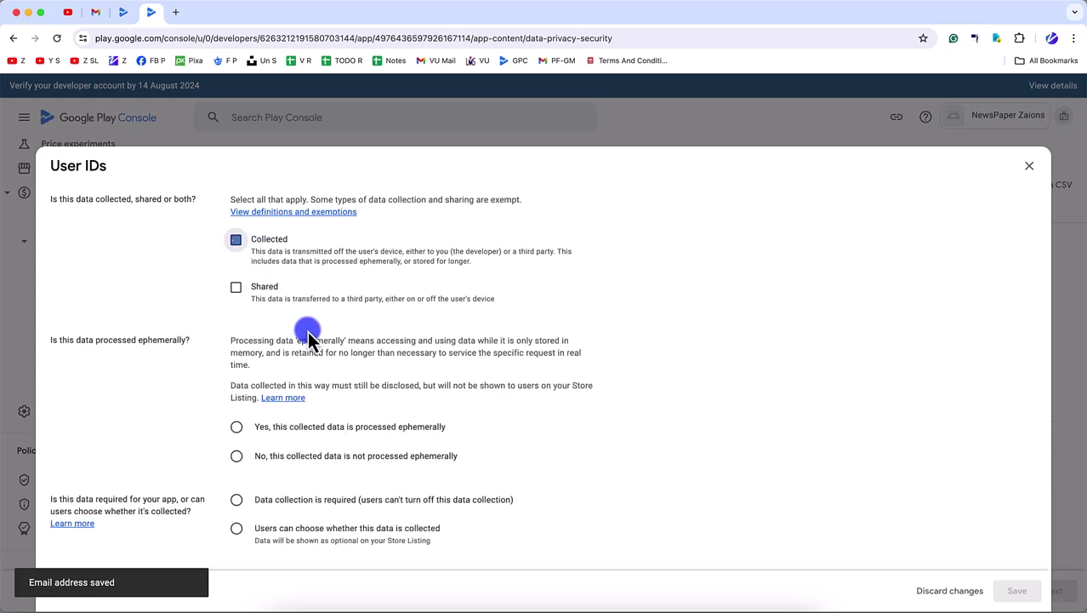
{"action": "left_click", "coordinate": [235, 290]}
{"action": "left_click", "coordinate": [268, 503]}
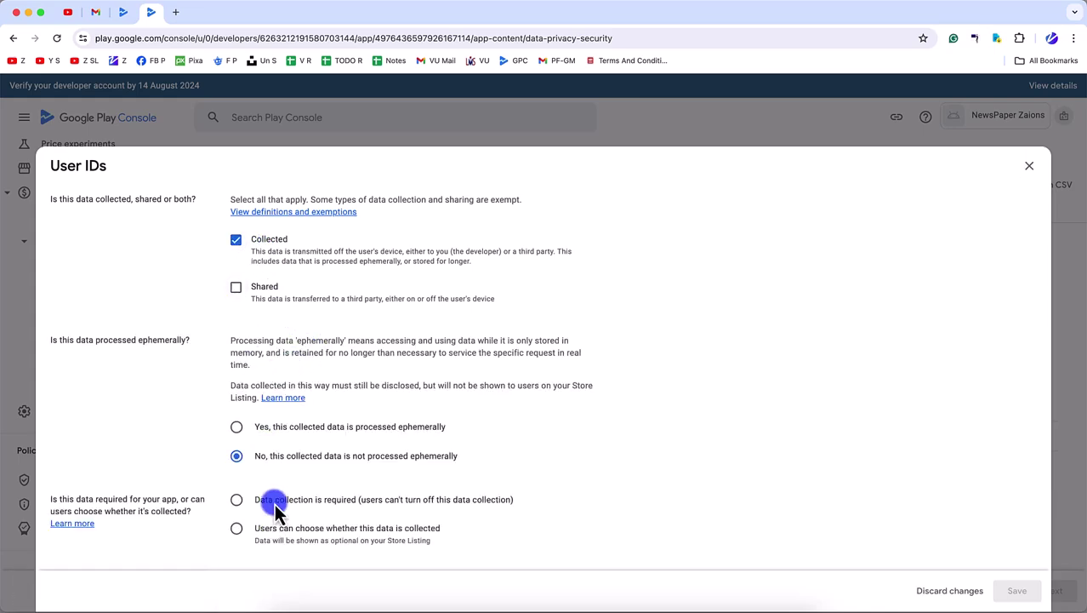
{"action": "scroll", "coordinate": [279, 505], "scroll_direction": "down", "scroll_amount": 5}
{"action": "left_click", "coordinate": [291, 379]}
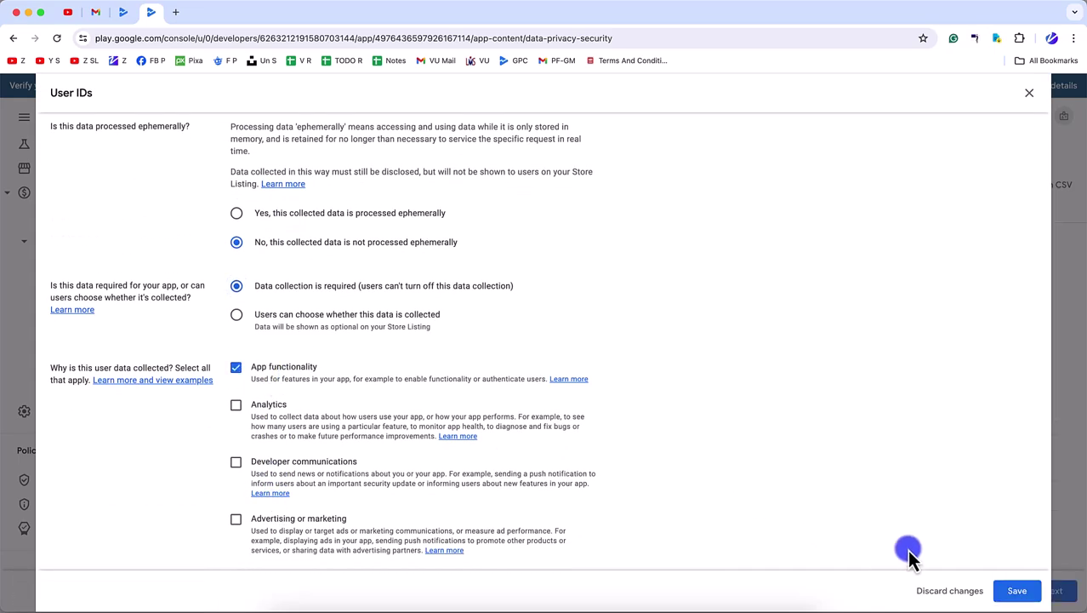
{"action": "left_click", "coordinate": [1013, 589]}
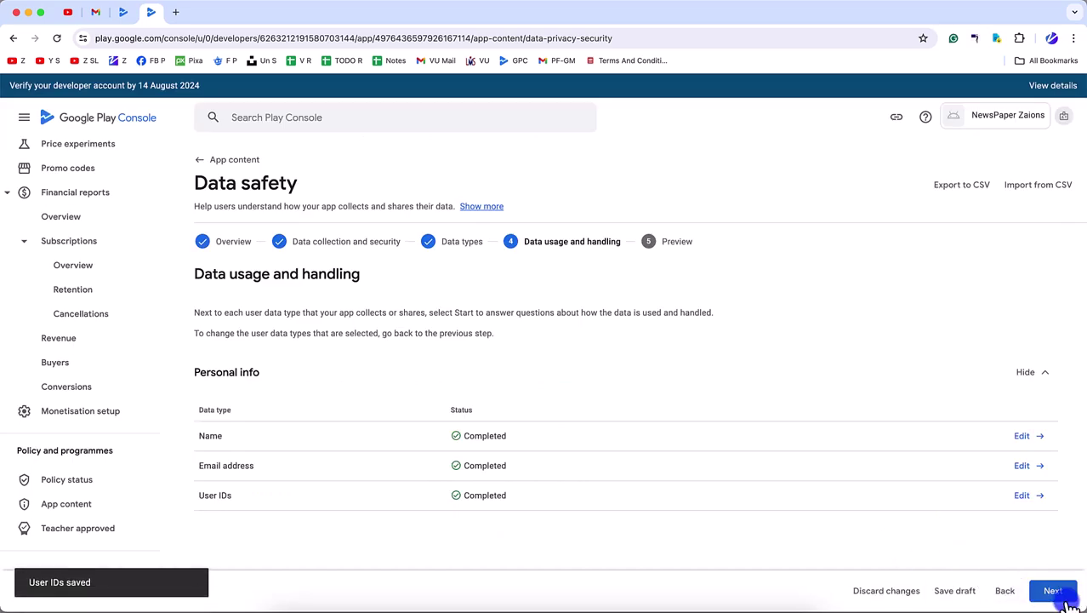
- Save the completed Data safety form from its preview, skip the publishing overview, and return to App content
{"action": "left_click", "coordinate": [1068, 599]}
{"action": "scroll", "coordinate": [568, 512], "scroll_direction": "down", "scroll_amount": 10}
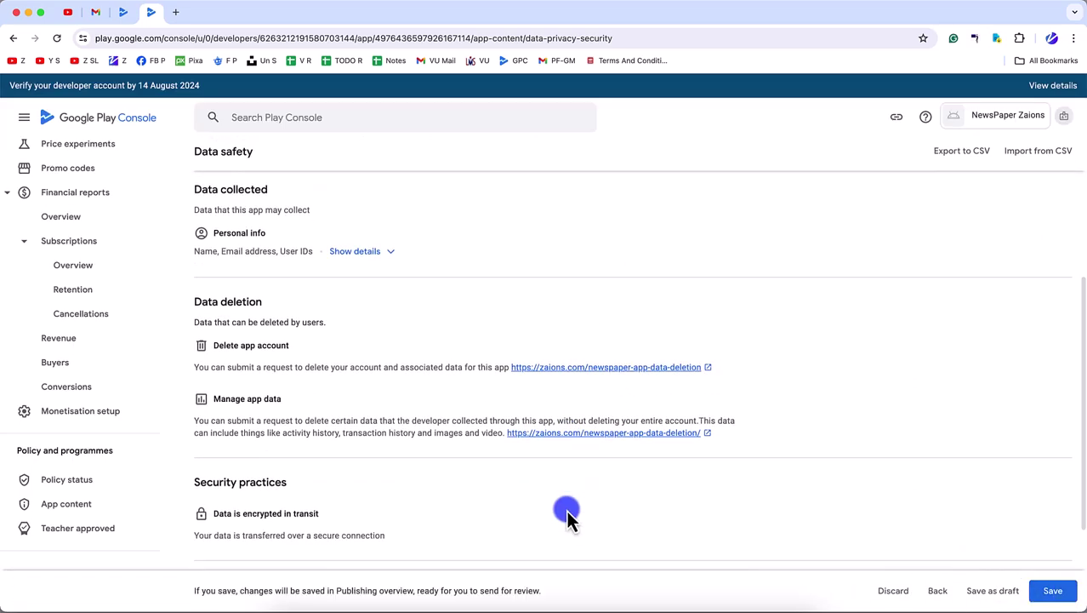
{"action": "left_click", "coordinate": [1051, 590]}
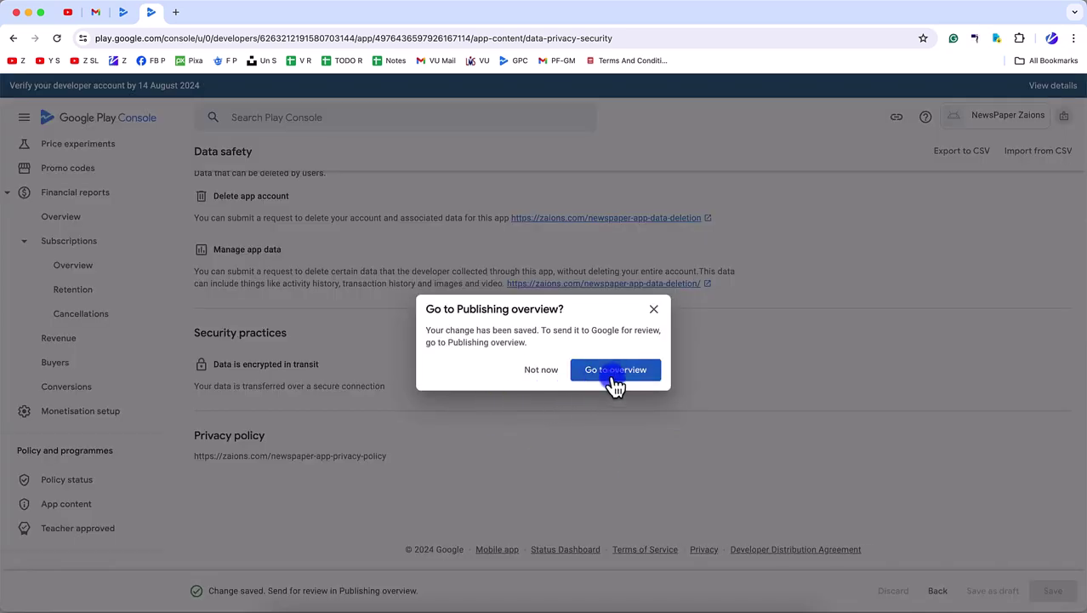
{"action": "left_click", "coordinate": [540, 374]}
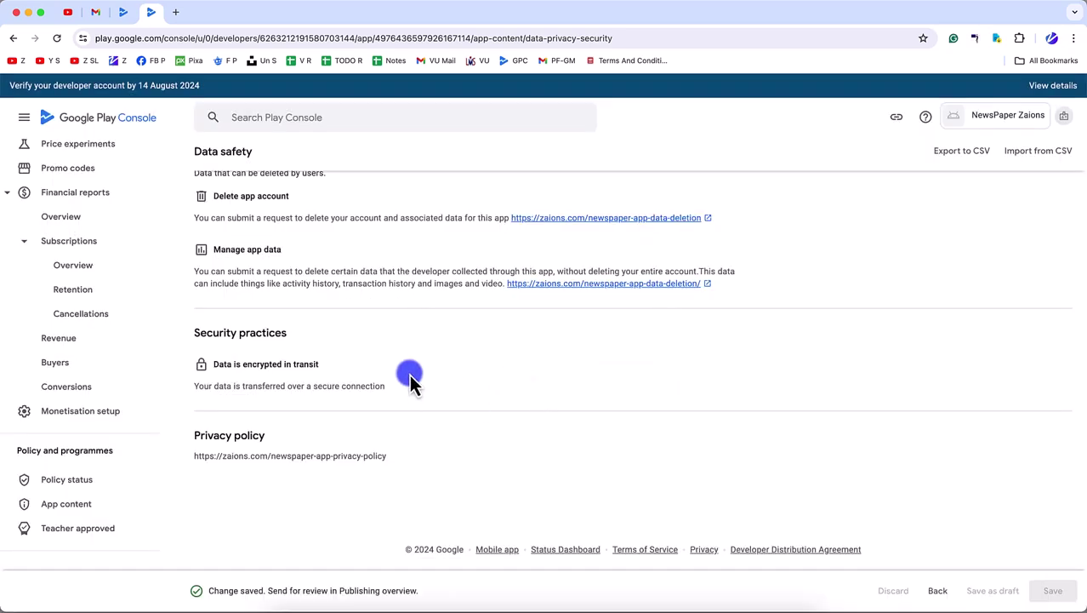
{"action": "left_click", "coordinate": [78, 503]}
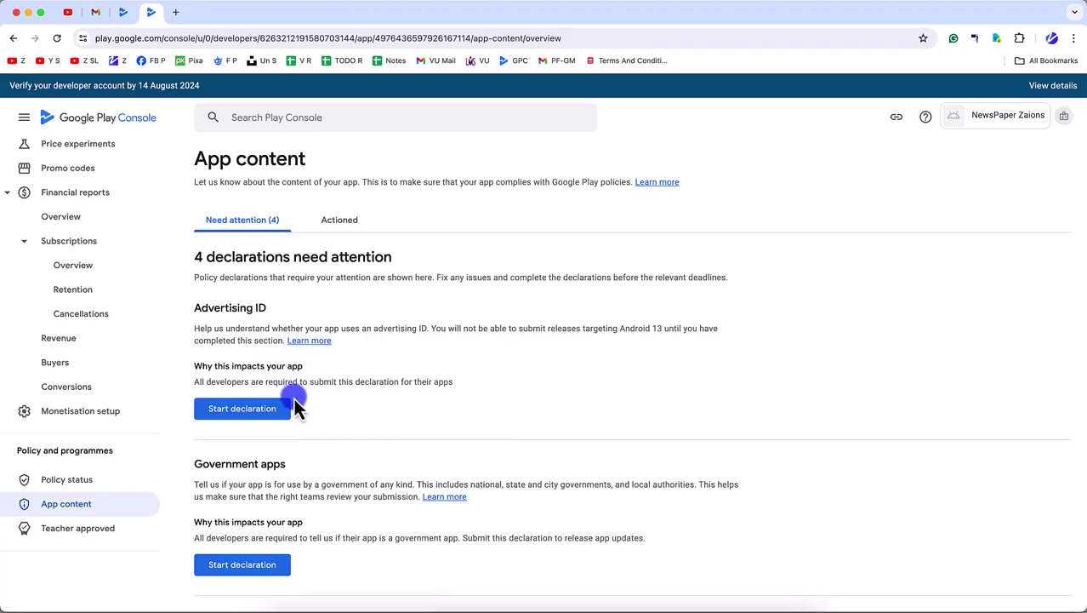
- Declare that the app uses no advertising ID and save the Advertising ID declaration
{"action": "left_click", "coordinate": [273, 413]}
{"action": "scroll", "coordinate": [407, 418], "scroll_direction": "down", "scroll_amount": 5}
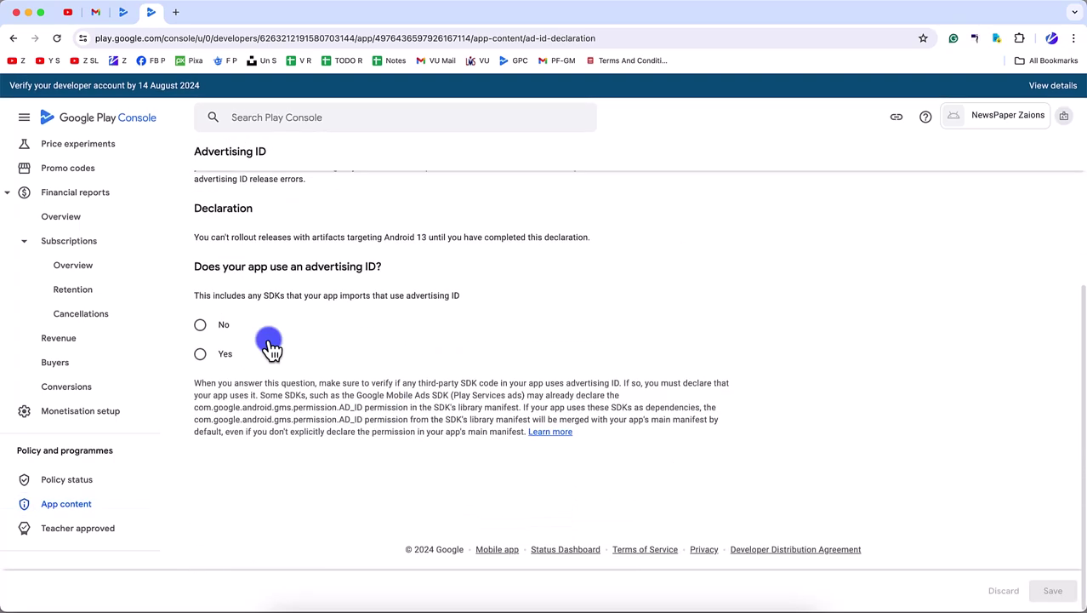
{"action": "left_click", "coordinate": [201, 327]}
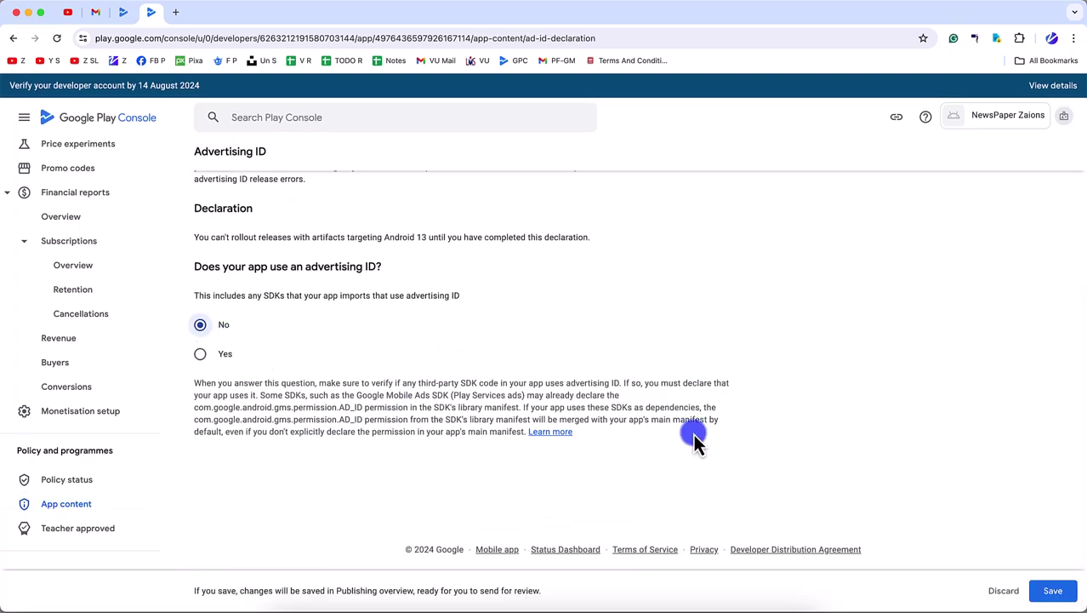
{"action": "left_click", "coordinate": [1052, 590]}
{"action": "left_click", "coordinate": [541, 369]}
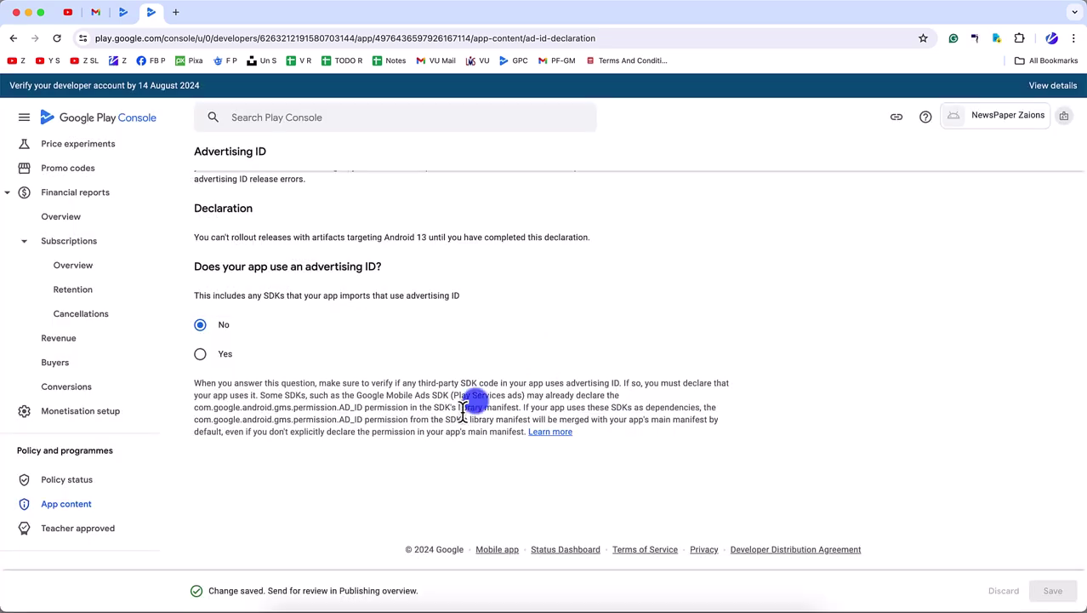
- Declare that the app is not a government app and save the Government apps declaration
{"action": "left_click", "coordinate": [50, 507]}
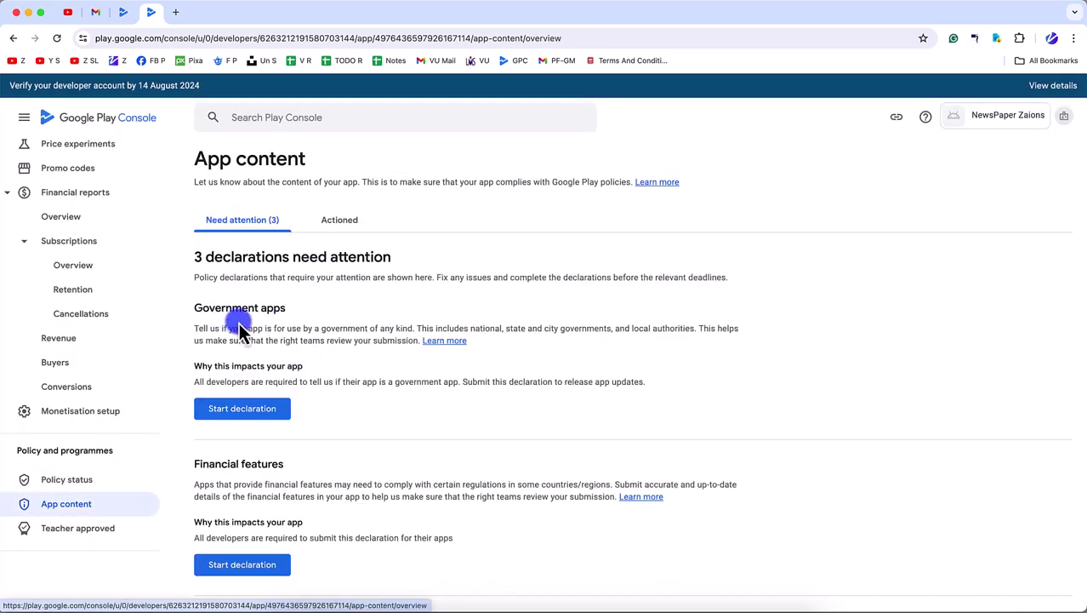
{"action": "left_click", "coordinate": [231, 407]}
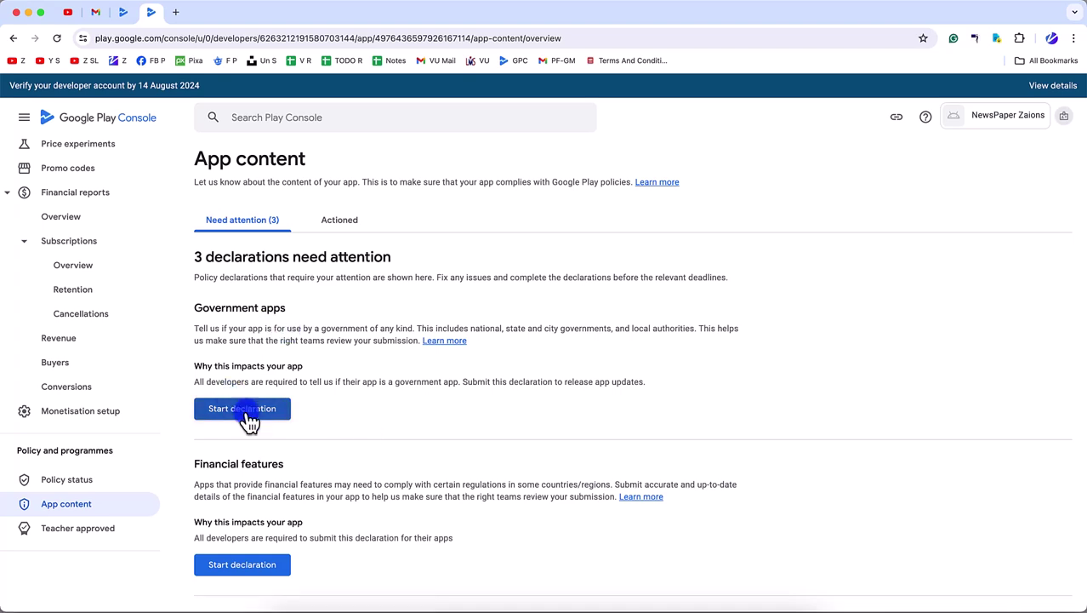
{"action": "left_click", "coordinate": [224, 344]}
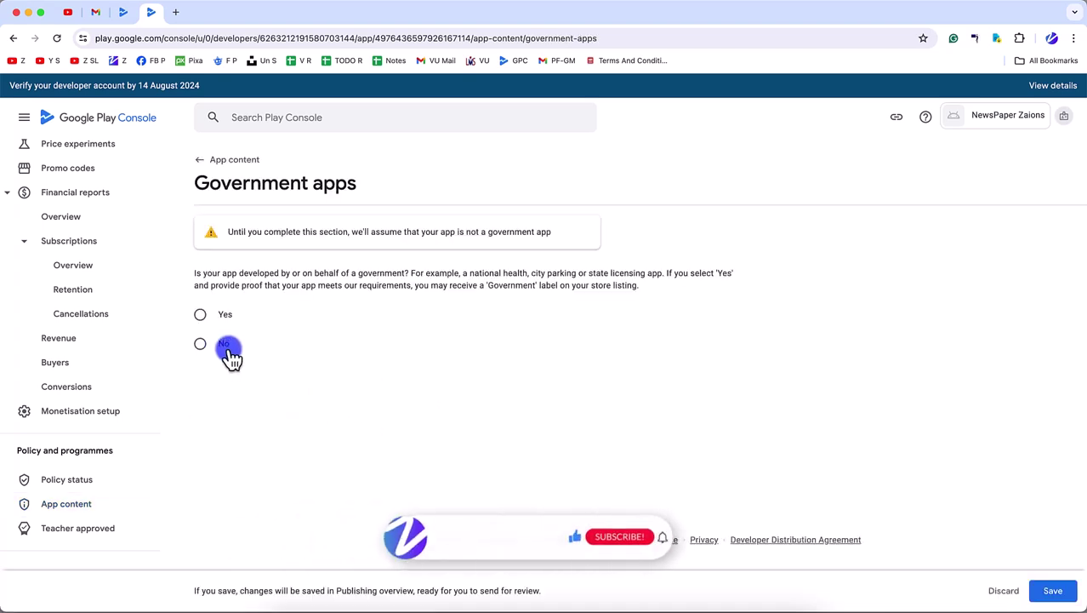
{"action": "left_click", "coordinate": [1052, 591]}
{"action": "left_click", "coordinate": [537, 374]}
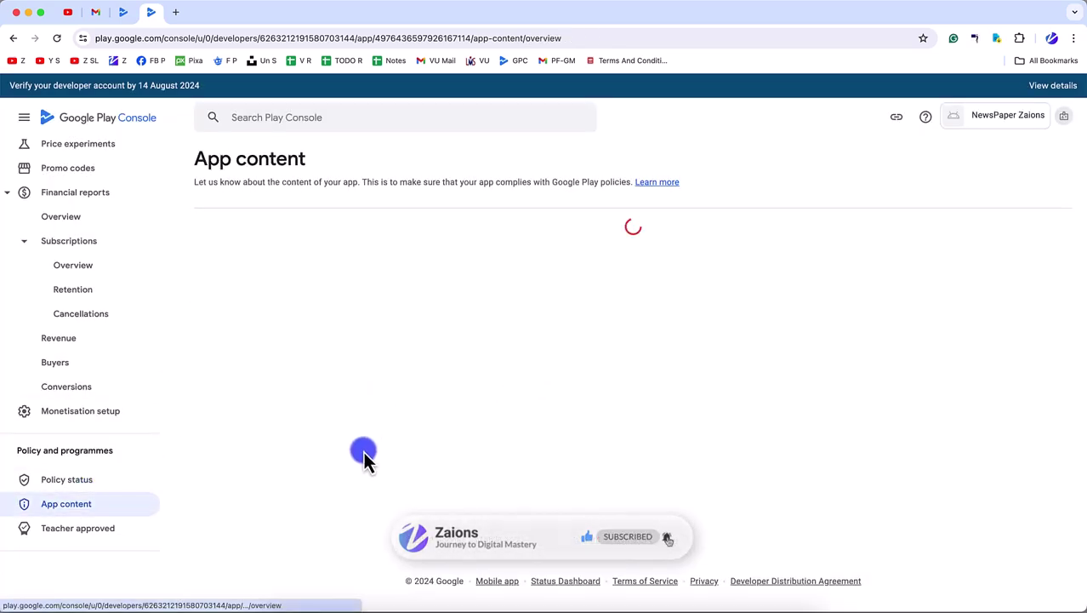
- Tick 'My app doesn't provide any financial features' and save the Financial features declaration
{"action": "scroll", "coordinate": [391, 473], "scroll_direction": "down", "scroll_amount": 2}
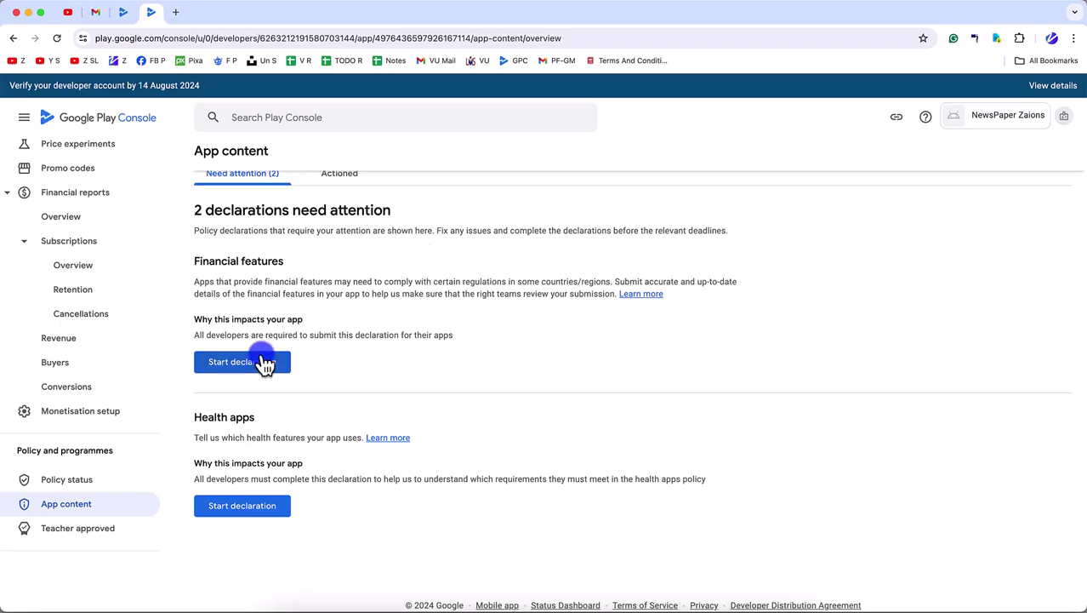
{"action": "left_click", "coordinate": [260, 363]}
{"action": "scroll", "coordinate": [271, 443], "scroll_direction": "down", "scroll_amount": 1}
{"action": "scroll", "coordinate": [259, 452], "scroll_direction": "down", "scroll_amount": 10}
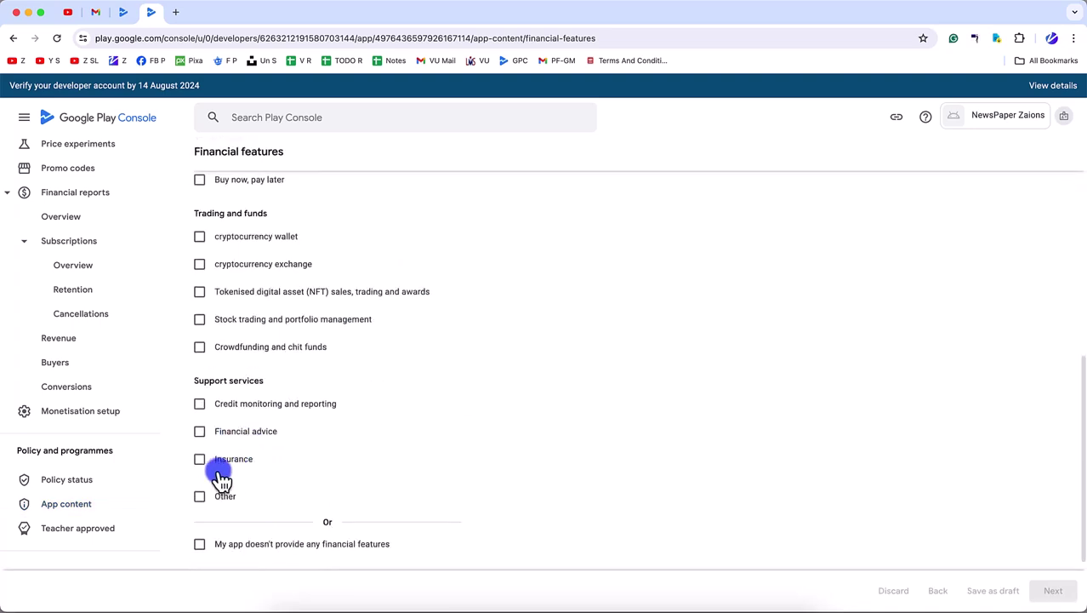
{"action": "left_click", "coordinate": [255, 435]}
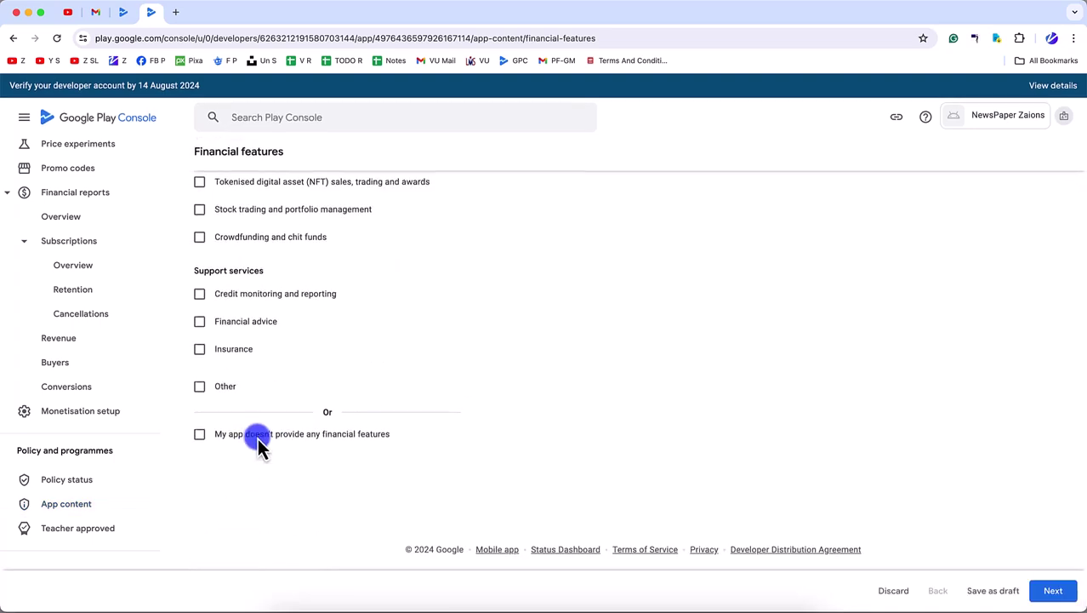
{"action": "left_click", "coordinate": [1052, 593]}
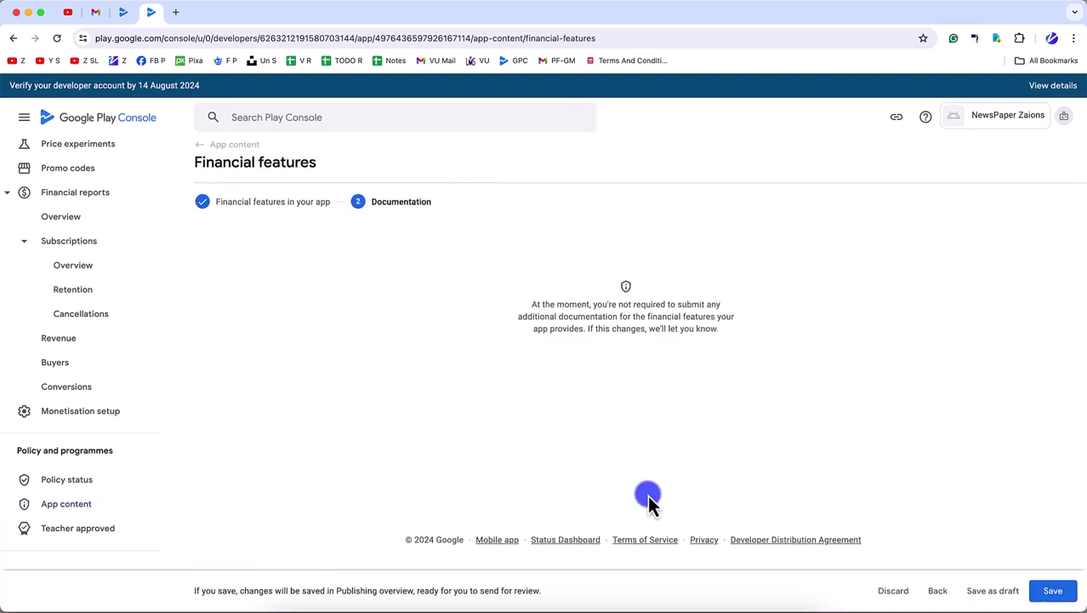
{"action": "left_click", "coordinate": [1053, 590]}
{"action": "left_click", "coordinate": [537, 368]}
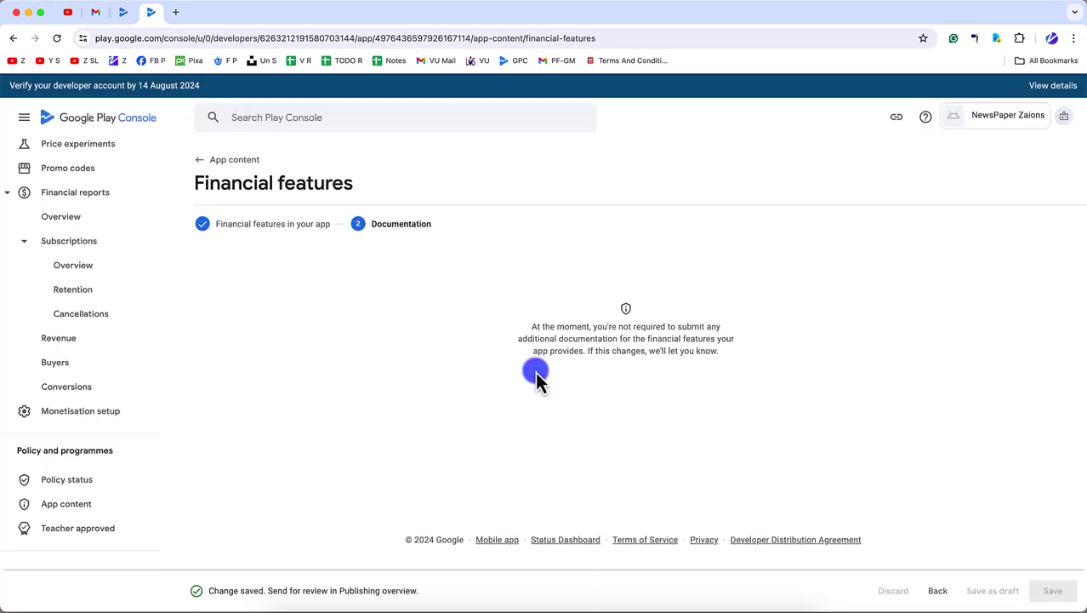
{"action": "left_click", "coordinate": [73, 504]}
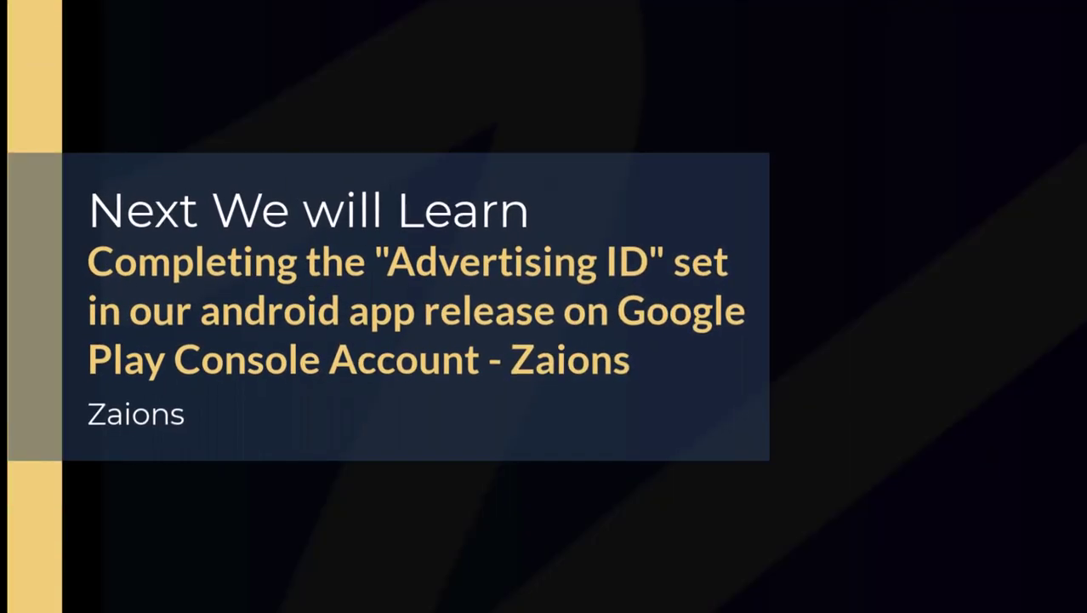
- Tick 'My app does not have any health features', save it, and go back to App content
{"action": "left_click", "coordinate": [255, 398]}
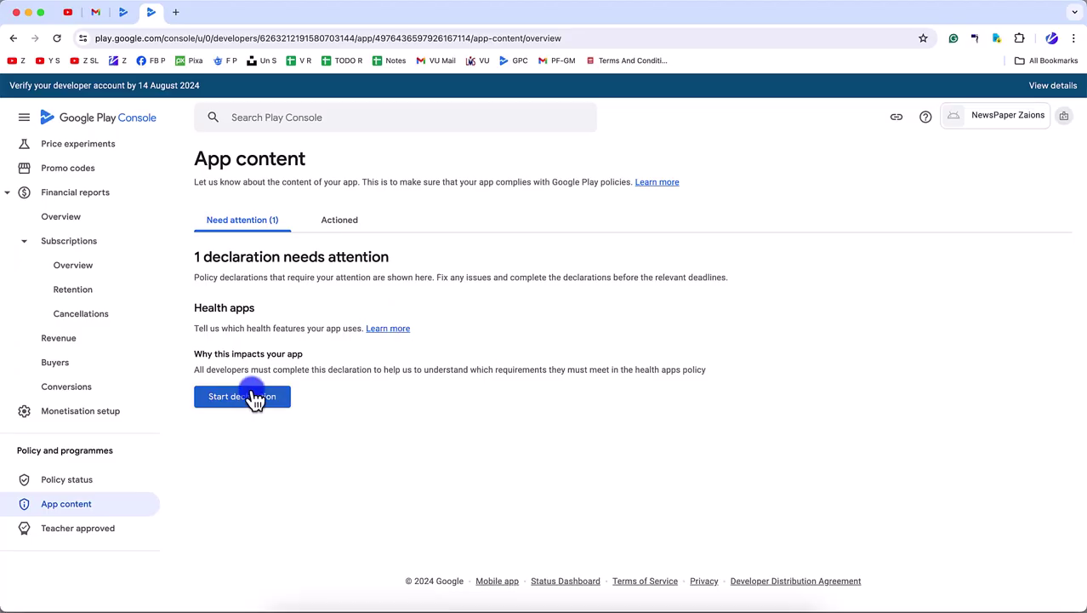
{"action": "scroll", "coordinate": [430, 388], "scroll_direction": "down", "scroll_amount": 10}
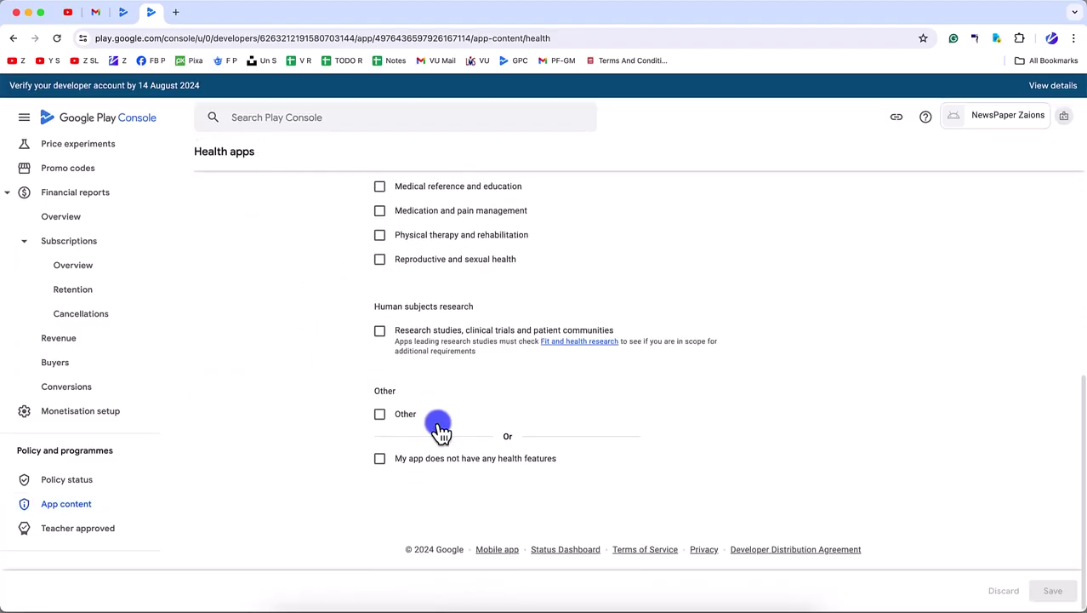
{"action": "left_click", "coordinate": [408, 475]}
{"action": "left_click", "coordinate": [1046, 591]}
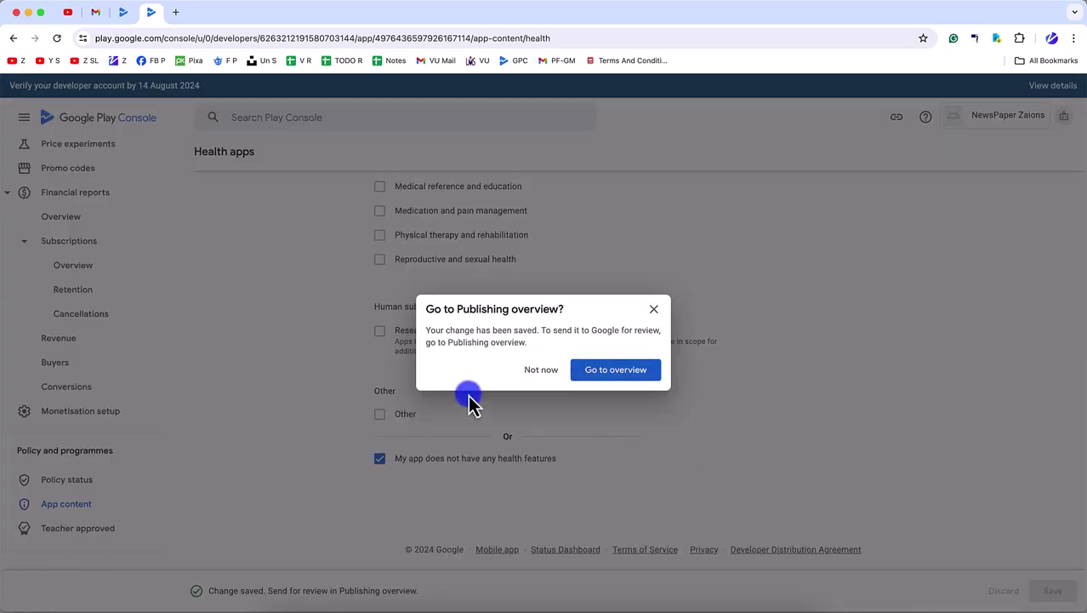
{"action": "left_click", "coordinate": [543, 371]}
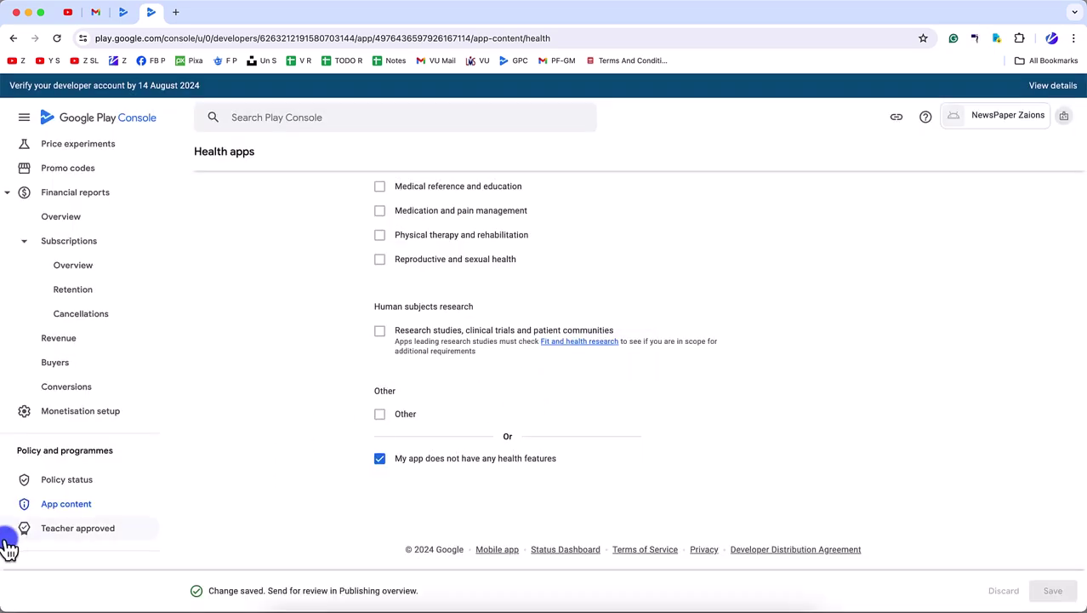
{"action": "left_click", "coordinate": [51, 506]}
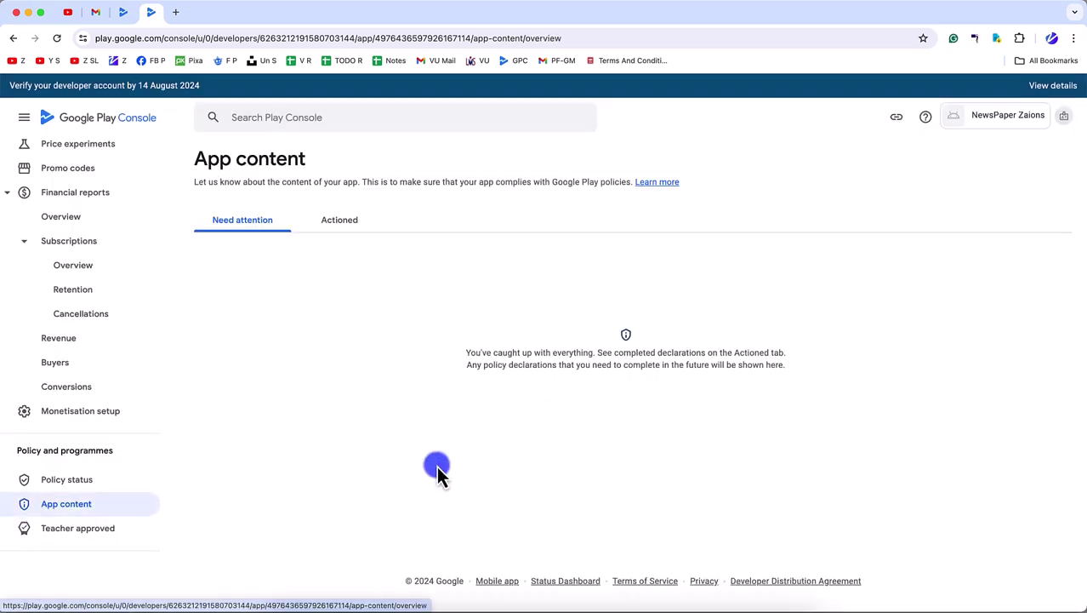
{"action": "scroll", "coordinate": [128, 272], "scroll_direction": "up", "scroll_amount": 10}
{"action": "scroll", "coordinate": [127, 257], "scroll_direction": "up", "scroll_amount": 5}
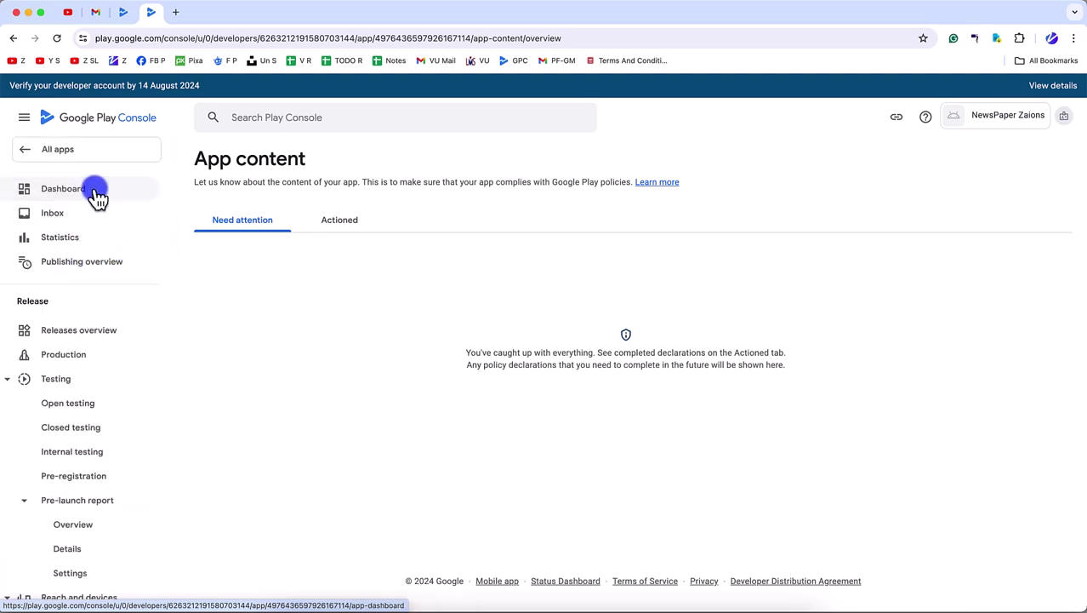
- Open the Dashboard and scroll to the setup checklist showing all App content tasks done
{"action": "left_click", "coordinate": [95, 189]}
{"action": "scroll", "coordinate": [384, 375], "scroll_direction": "down", "scroll_amount": 5}
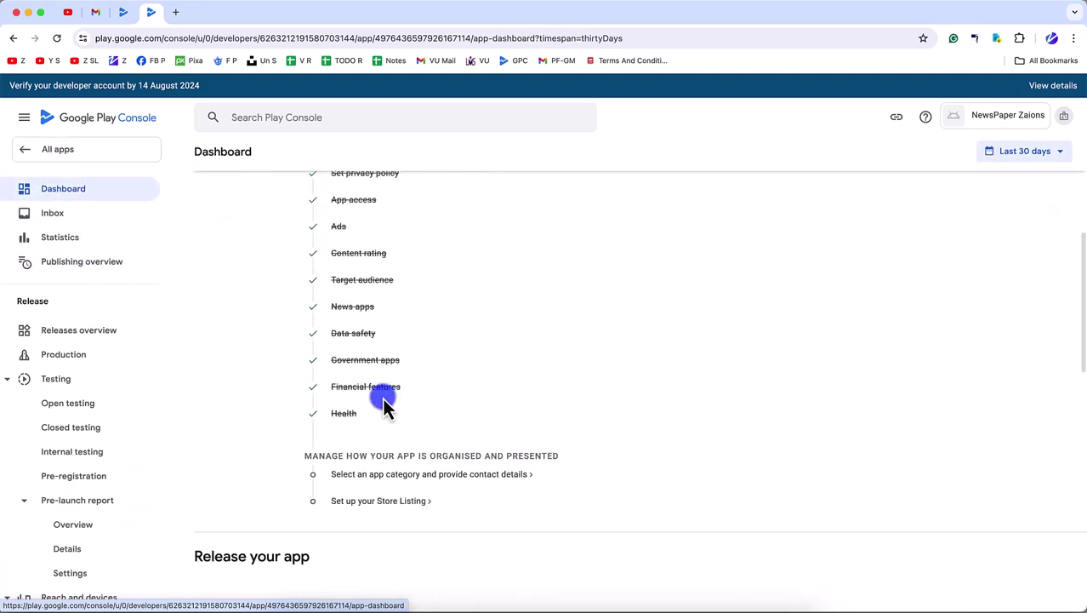
{"action": "scroll", "coordinate": [362, 404], "scroll_direction": "down", "scroll_amount": 2}
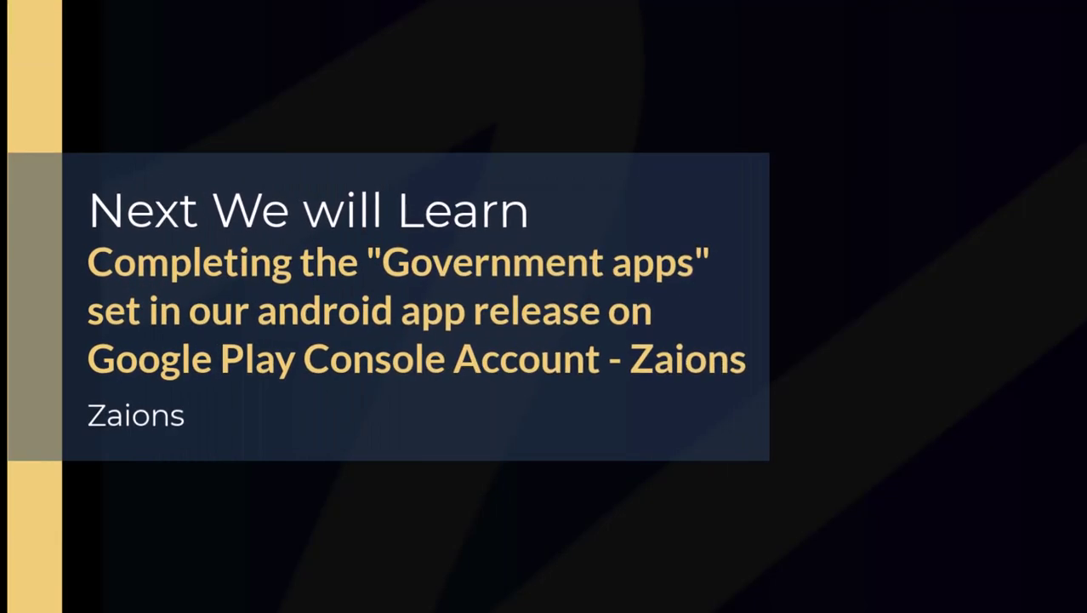
- Open Store settings and save the app category as News & magazines
{"action": "left_click", "coordinate": [438, 372]}
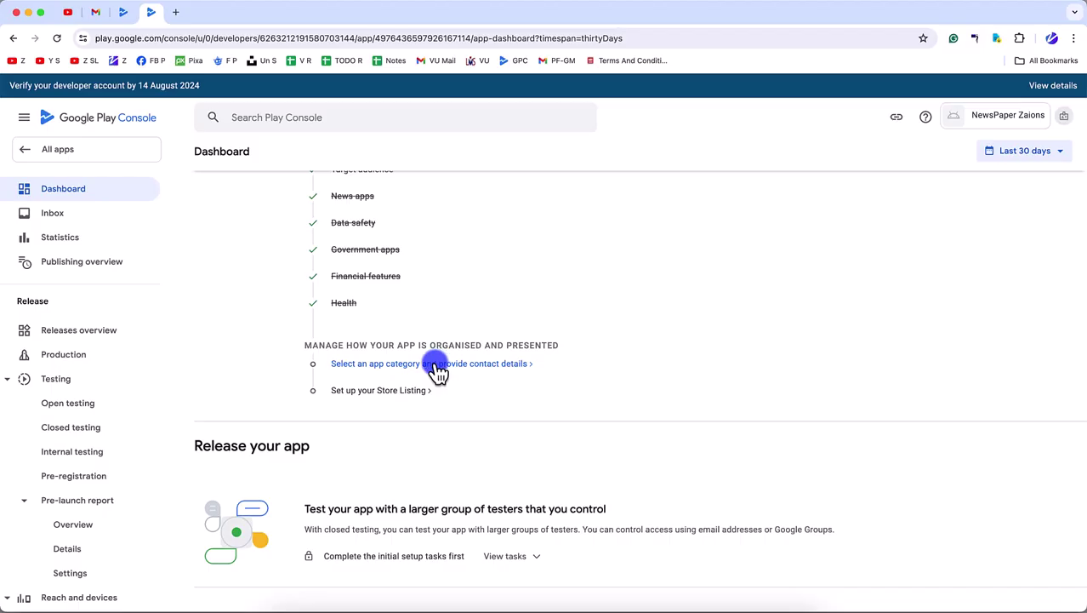
{"action": "left_click", "coordinate": [124, 12]}
{"action": "key", "text": "super+w"}
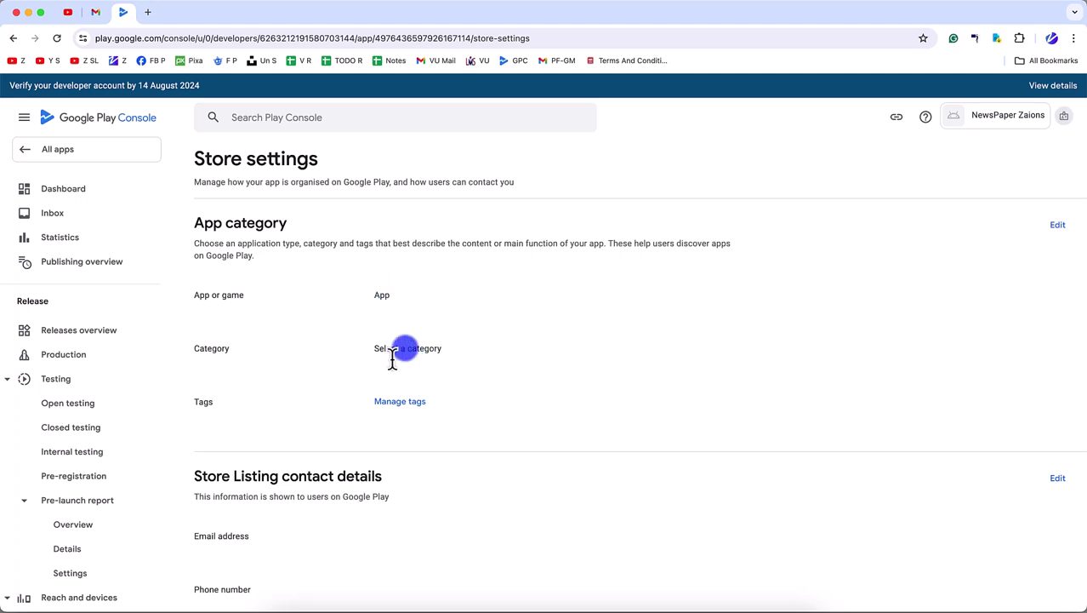
{"action": "left_click", "coordinate": [1058, 226]}
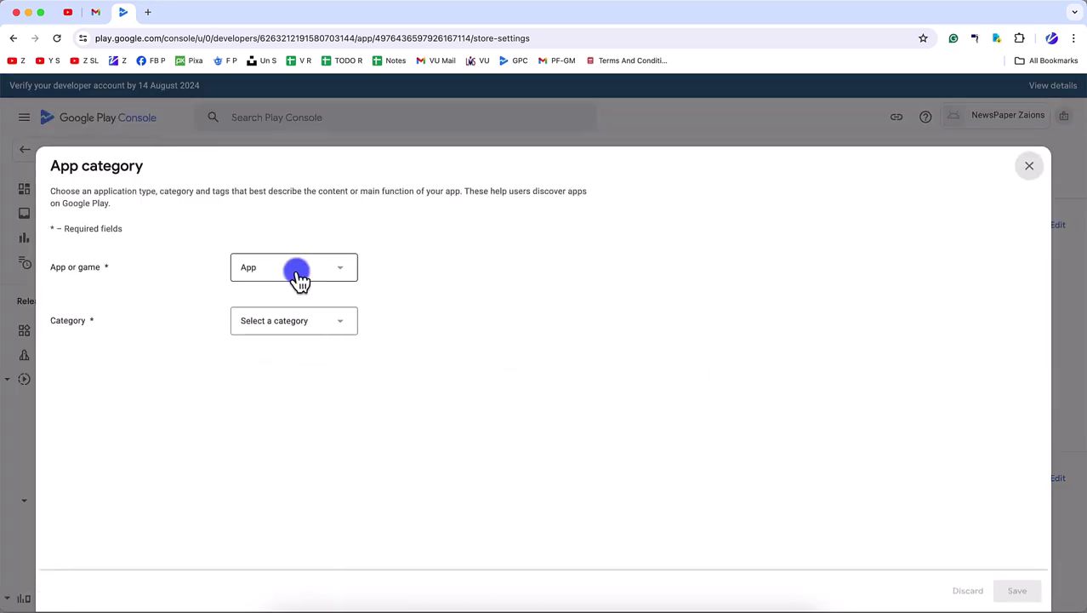
{"action": "left_click", "coordinate": [331, 328]}
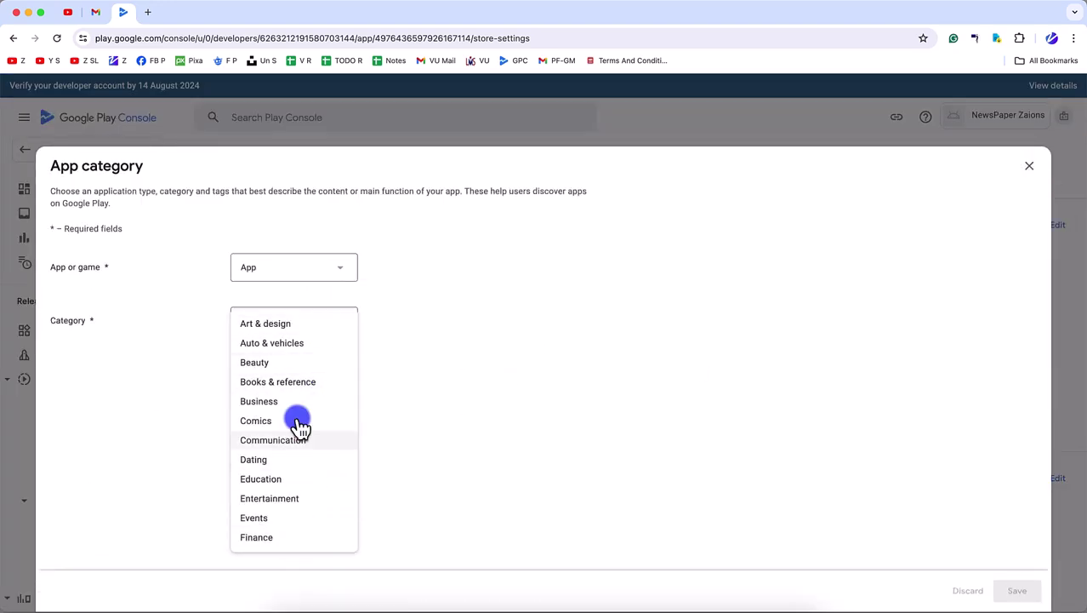
{"action": "scroll", "coordinate": [295, 493], "scroll_direction": "down", "scroll_amount": 5}
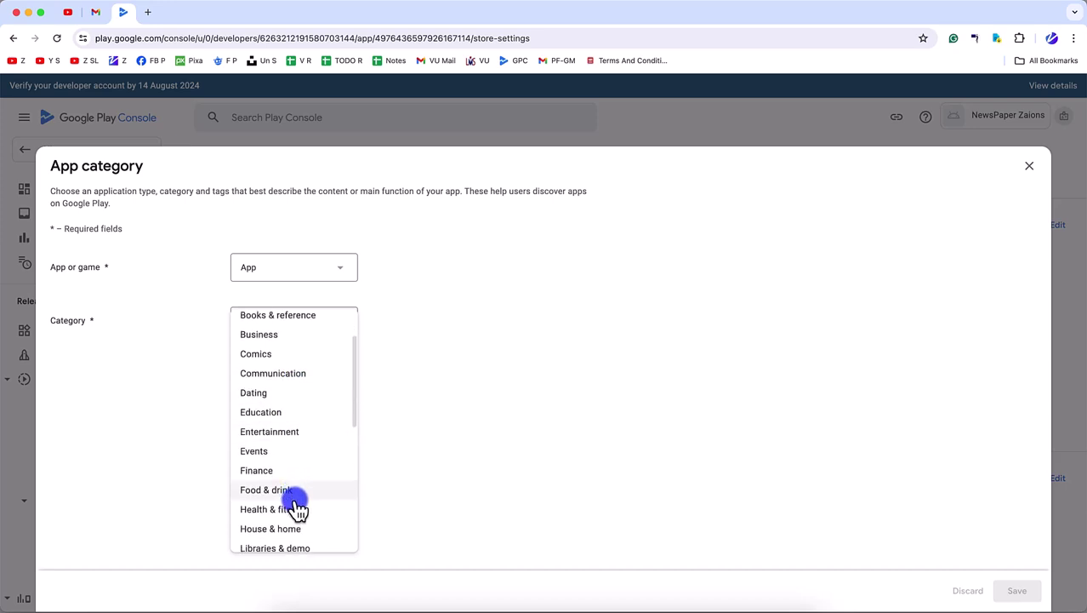
{"action": "scroll", "coordinate": [295, 502], "scroll_direction": "down", "scroll_amount": 3}
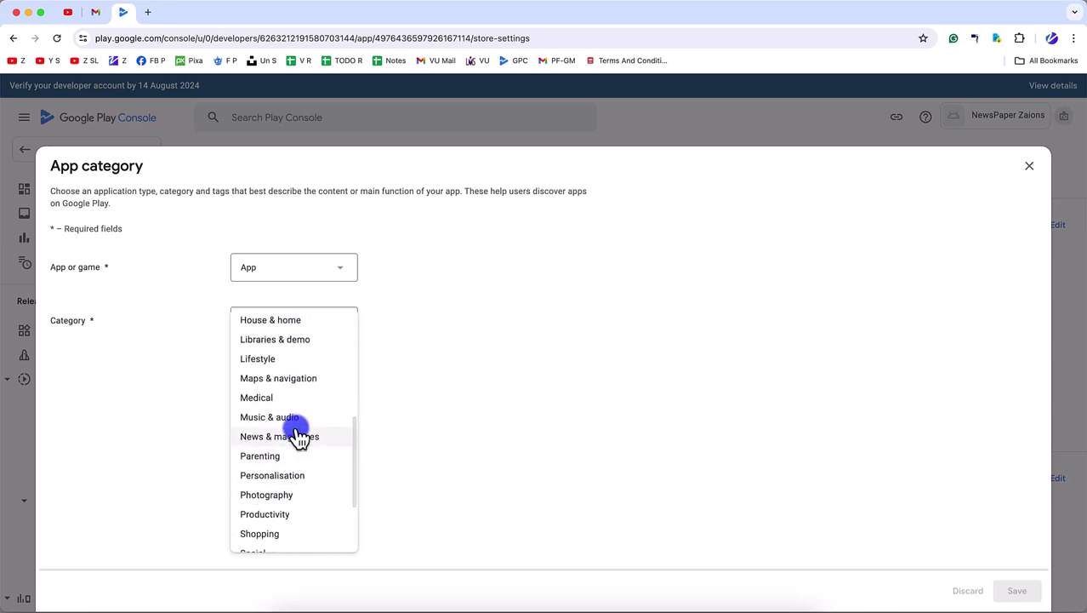
{"action": "left_click", "coordinate": [293, 436]}
{"action": "left_click", "coordinate": [1017, 590]}
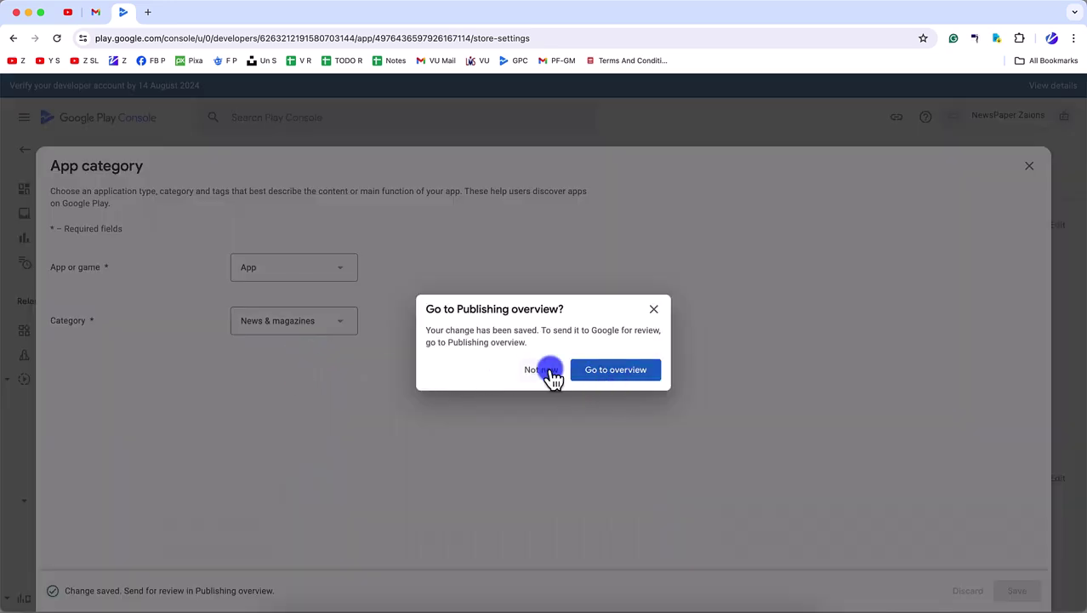
{"action": "left_click", "coordinate": [551, 371]}
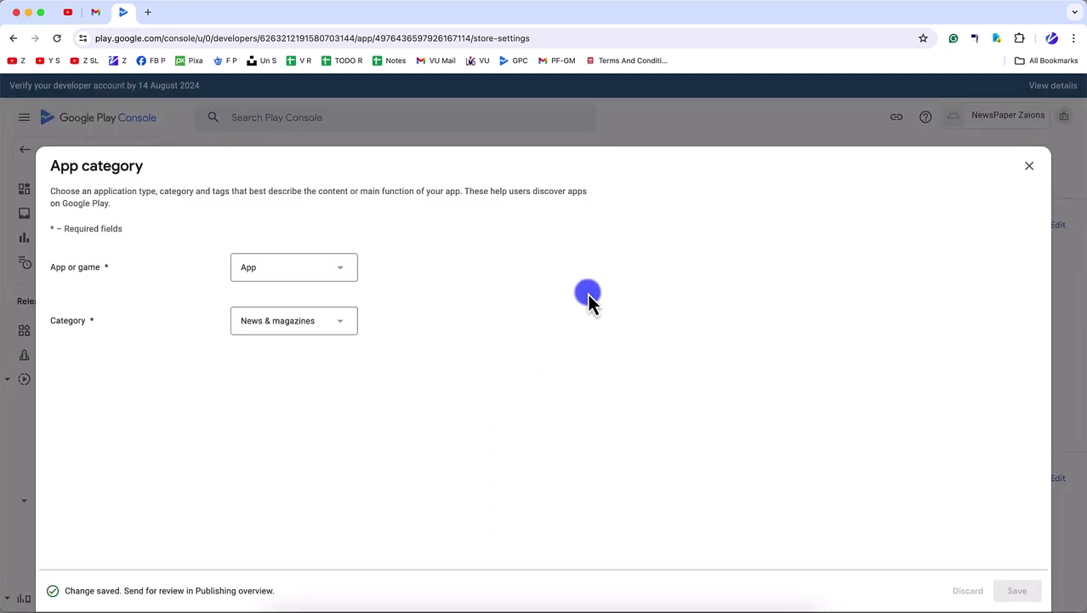
- Open Manage tags, filter the list with 'ma', and tick the Blog tag
{"action": "left_click", "coordinate": [1032, 167]}
{"action": "left_click", "coordinate": [399, 401]}
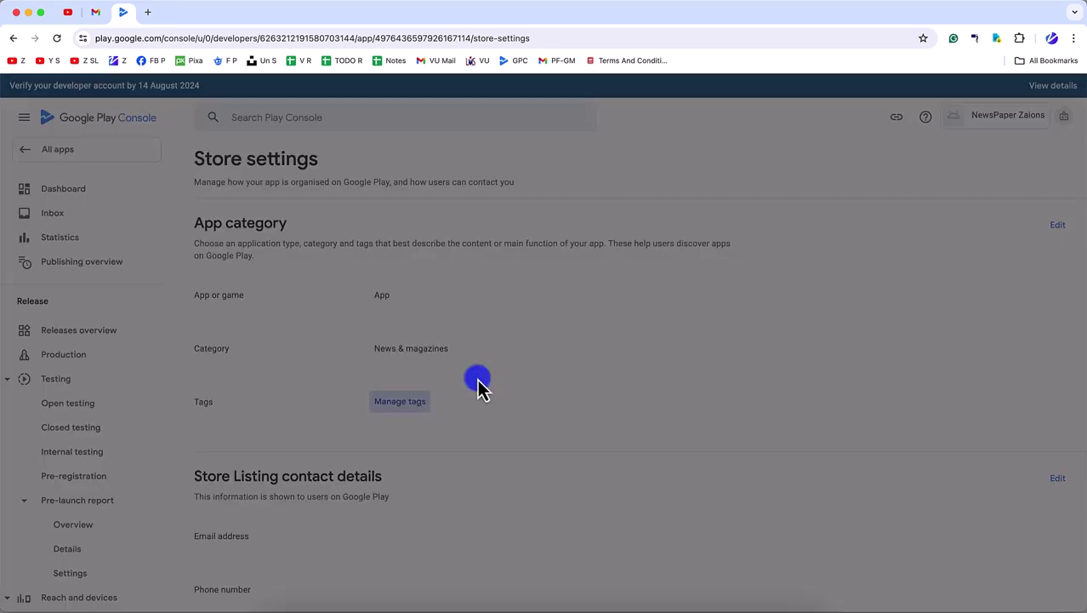
{"action": "left_click", "coordinate": [324, 255]}
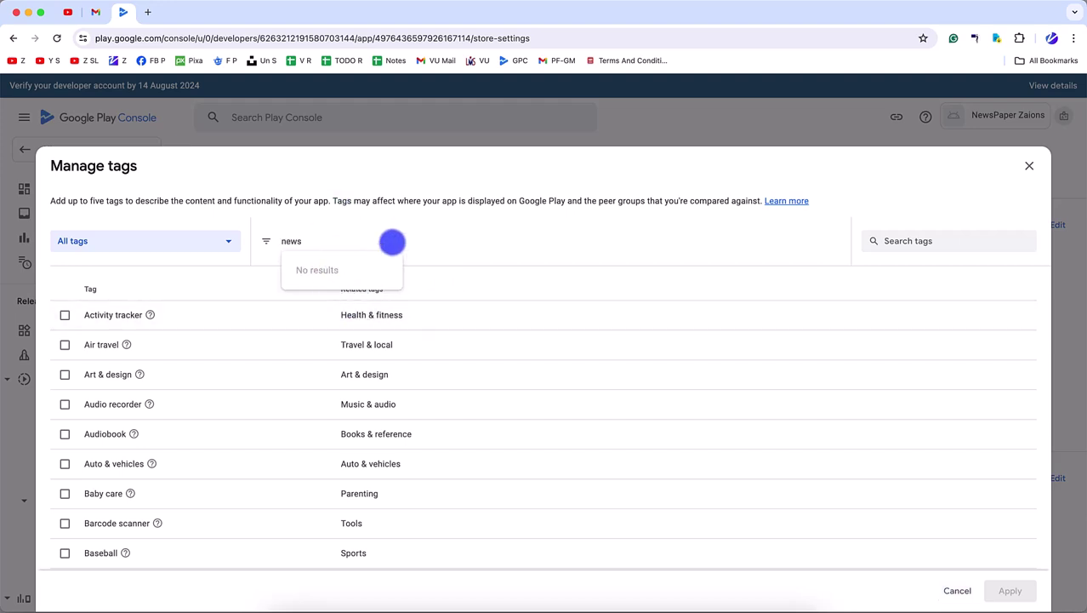
{"action": "key", "text": "BackSpace"}
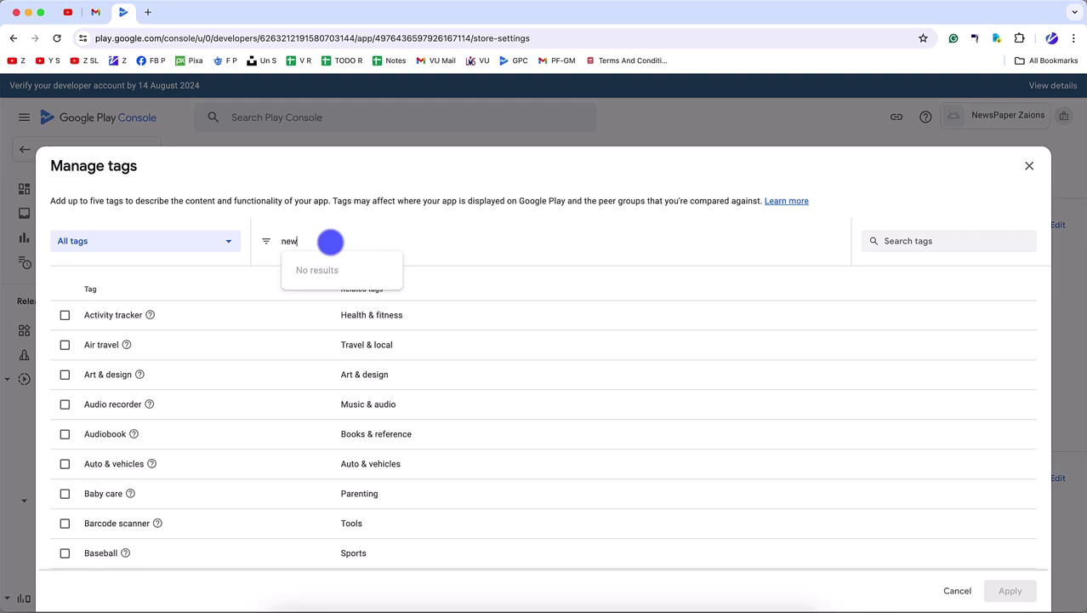
{"action": "type", "text": "ma"}
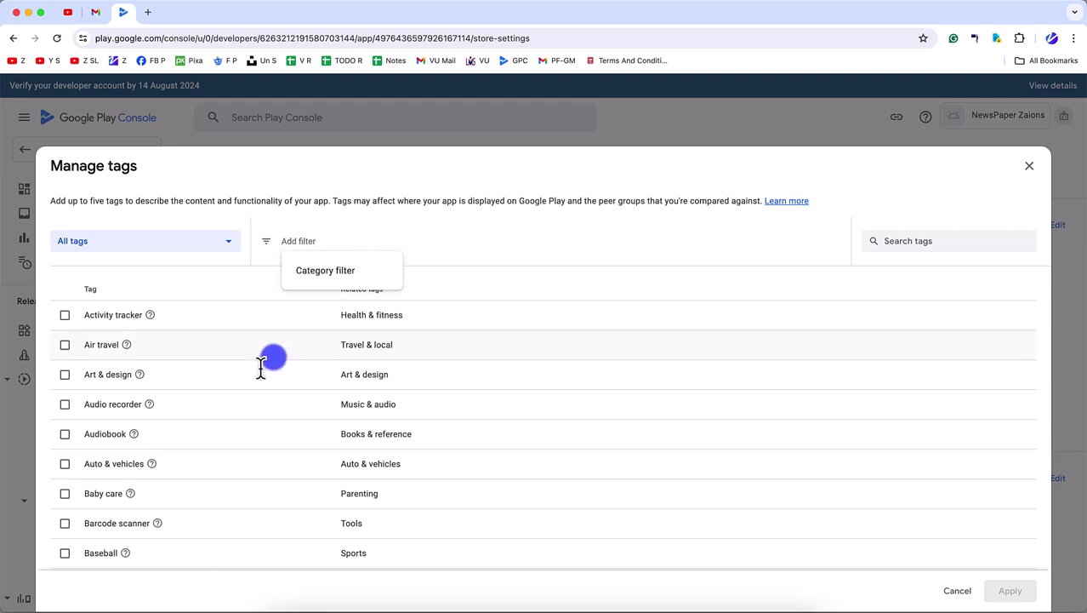
{"action": "scroll", "coordinate": [246, 417], "scroll_direction": "down", "scroll_amount": 5}
{"action": "scroll", "coordinate": [245, 418], "scroll_direction": "down", "scroll_amount": 1}
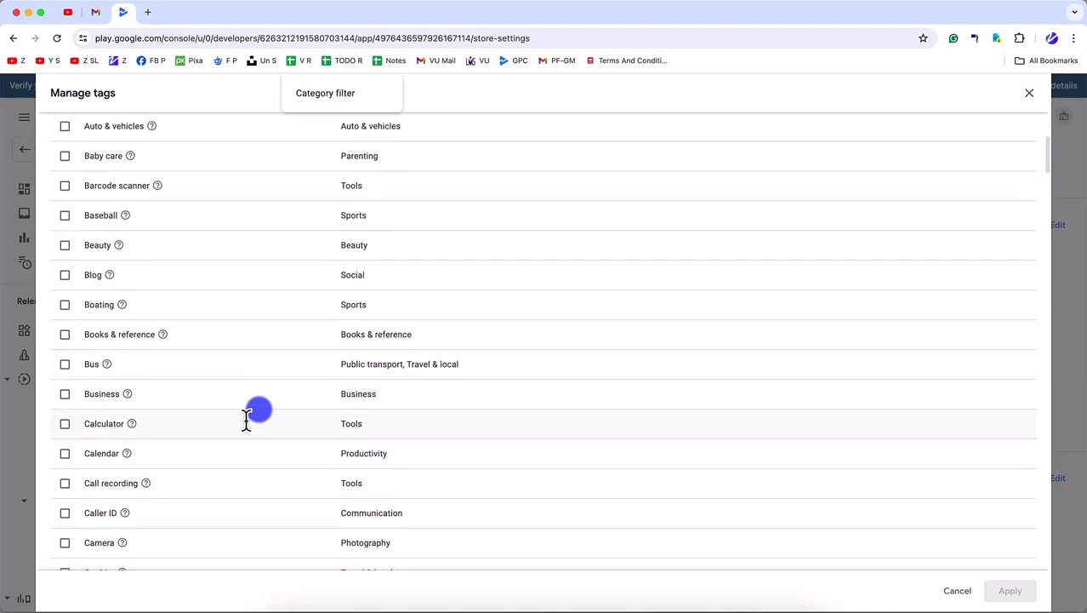
{"action": "scroll", "coordinate": [170, 340], "scroll_direction": "down", "scroll_amount": 1}
{"action": "left_click", "coordinate": [65, 257]}
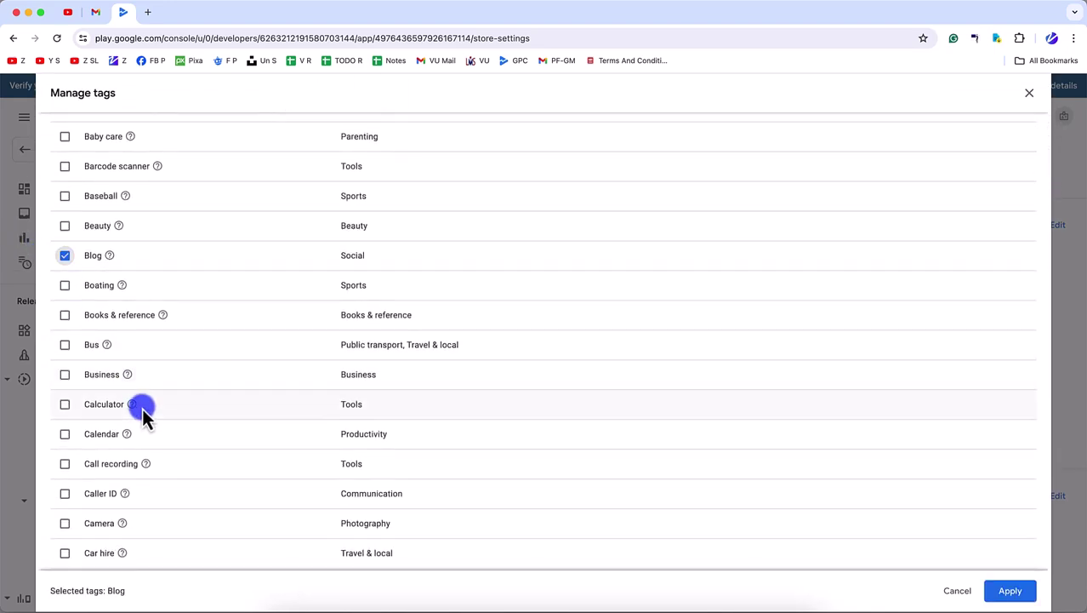
- Tick the News & magazines and Productivity tags further down the tag list
{"action": "scroll", "coordinate": [142, 408], "scroll_direction": "down", "scroll_amount": 4}
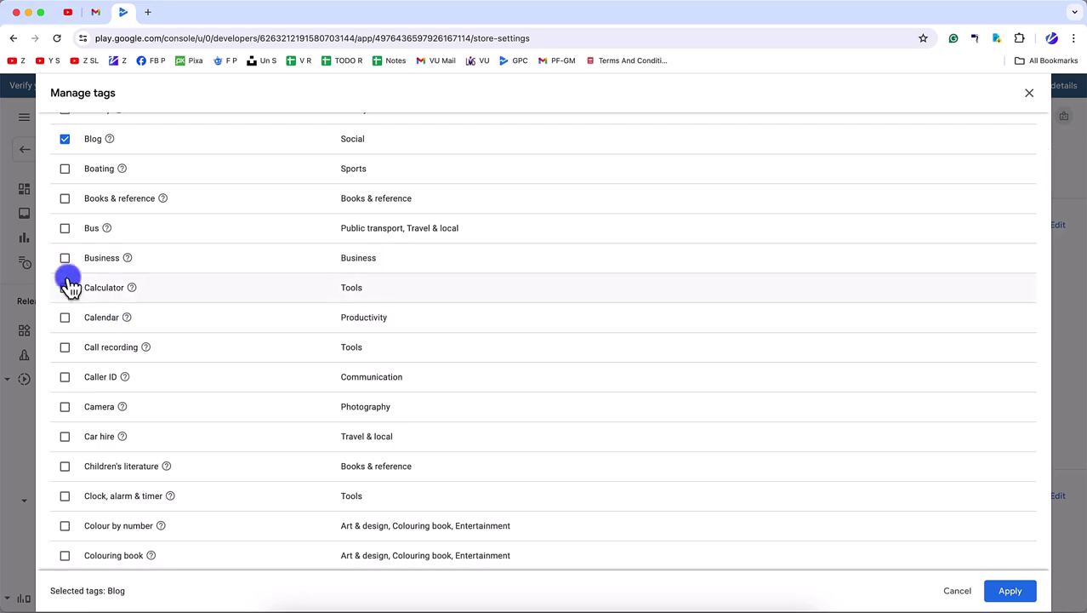
{"action": "scroll", "coordinate": [107, 413], "scroll_direction": "down", "scroll_amount": 10}
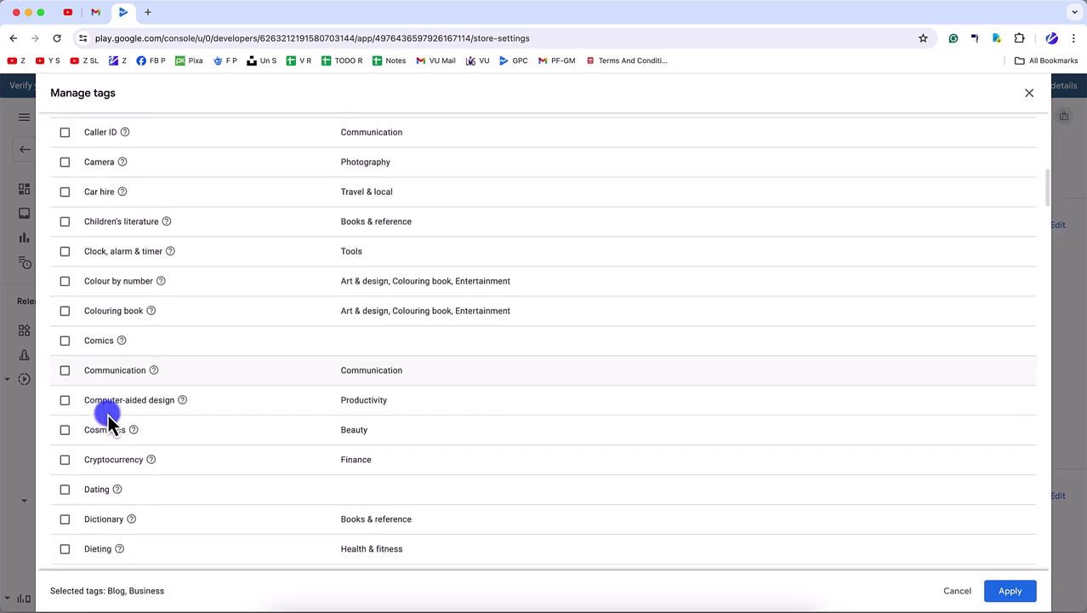
{"action": "scroll", "coordinate": [98, 414], "scroll_direction": "down", "scroll_amount": 15}
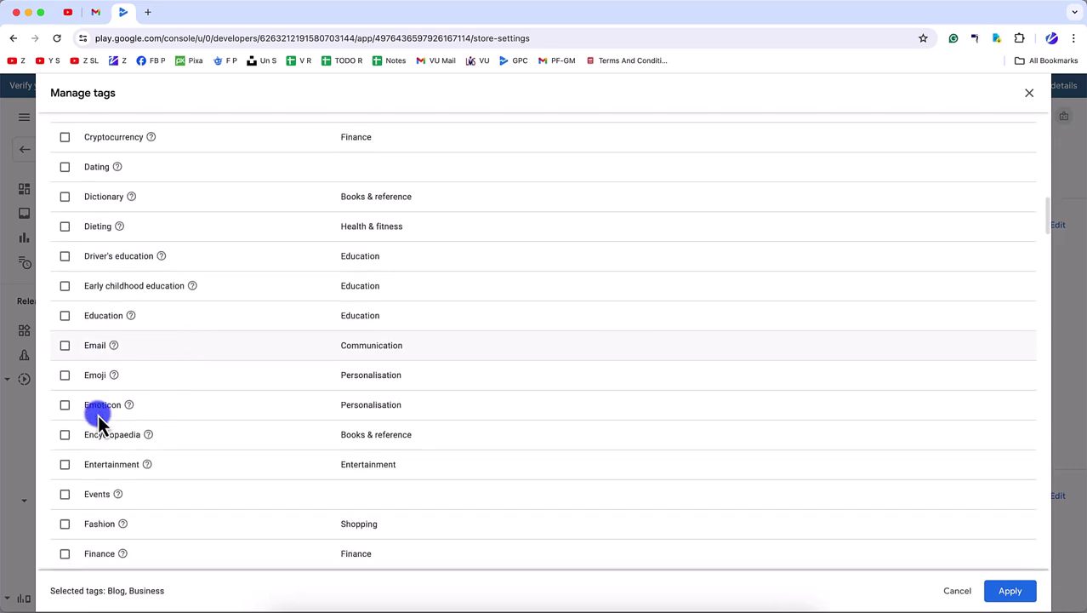
{"action": "scroll", "coordinate": [97, 414], "scroll_direction": "down", "scroll_amount": 6}
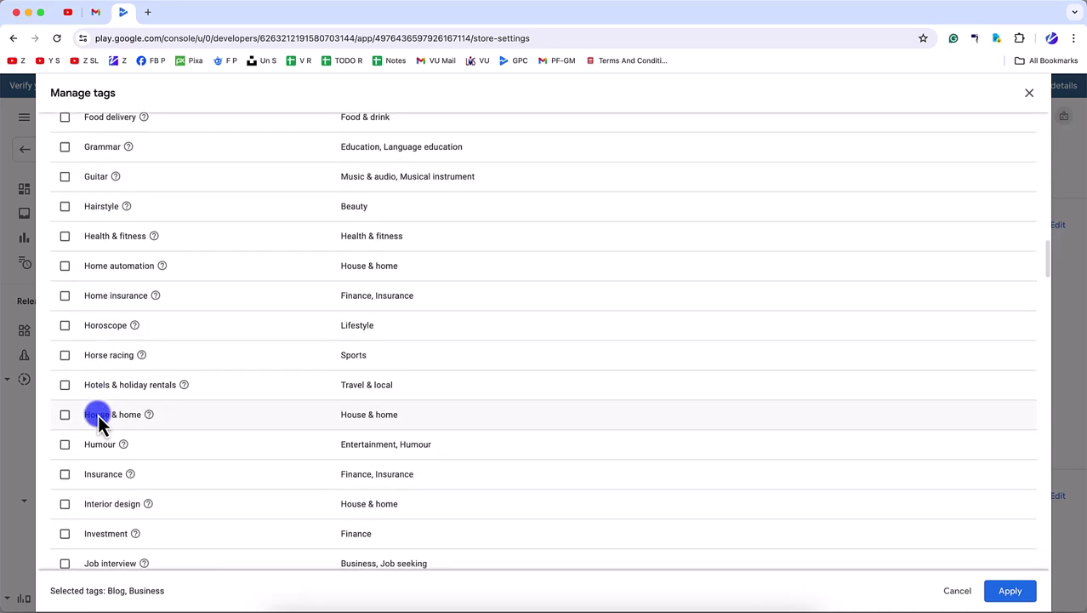
{"action": "scroll", "coordinate": [98, 415], "scroll_direction": "down", "scroll_amount": 10}
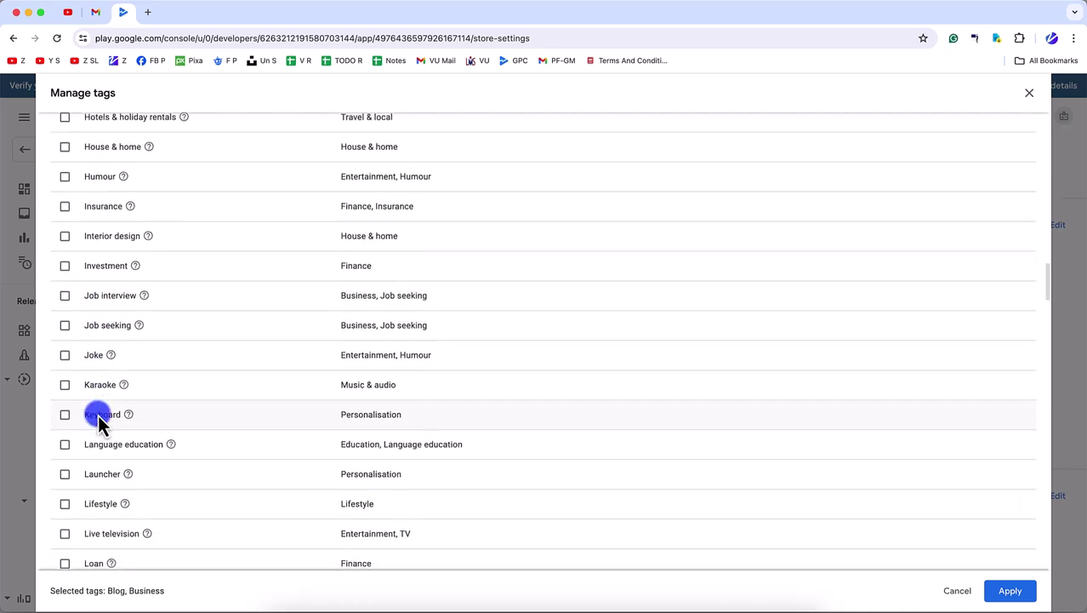
{"action": "scroll", "coordinate": [98, 415], "scroll_direction": "down", "scroll_amount": 5}
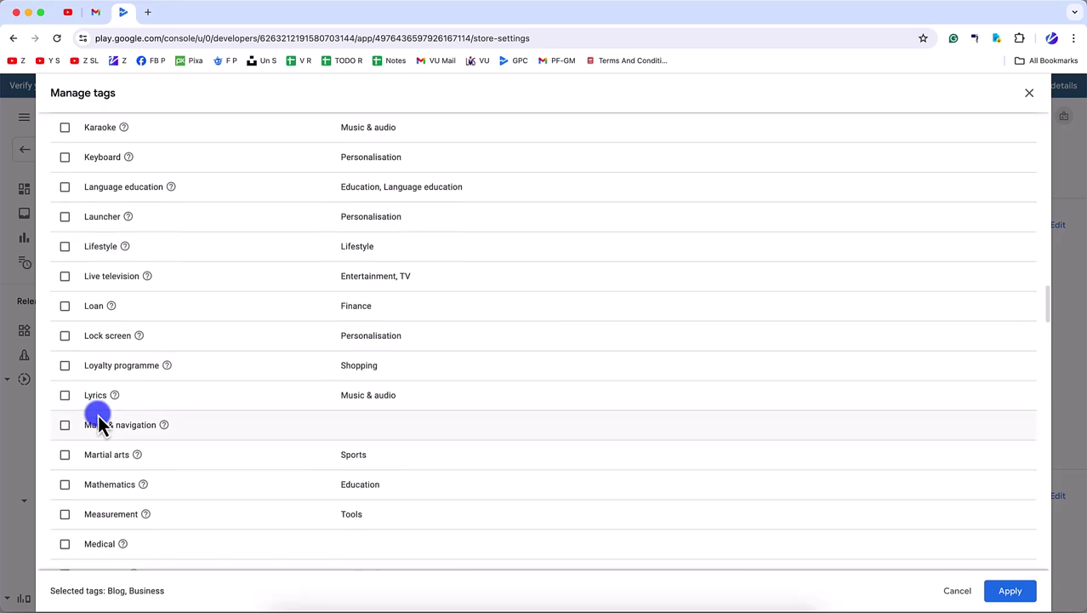
{"action": "scroll", "coordinate": [99, 417], "scroll_direction": "down", "scroll_amount": 12}
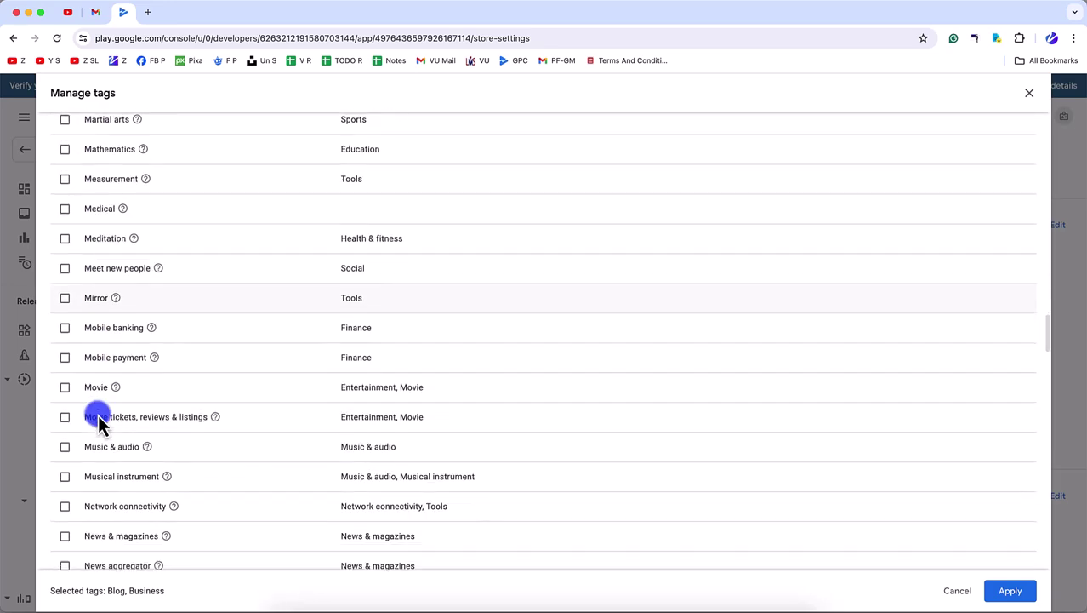
{"action": "scroll", "coordinate": [98, 417], "scroll_direction": "down", "scroll_amount": 2}
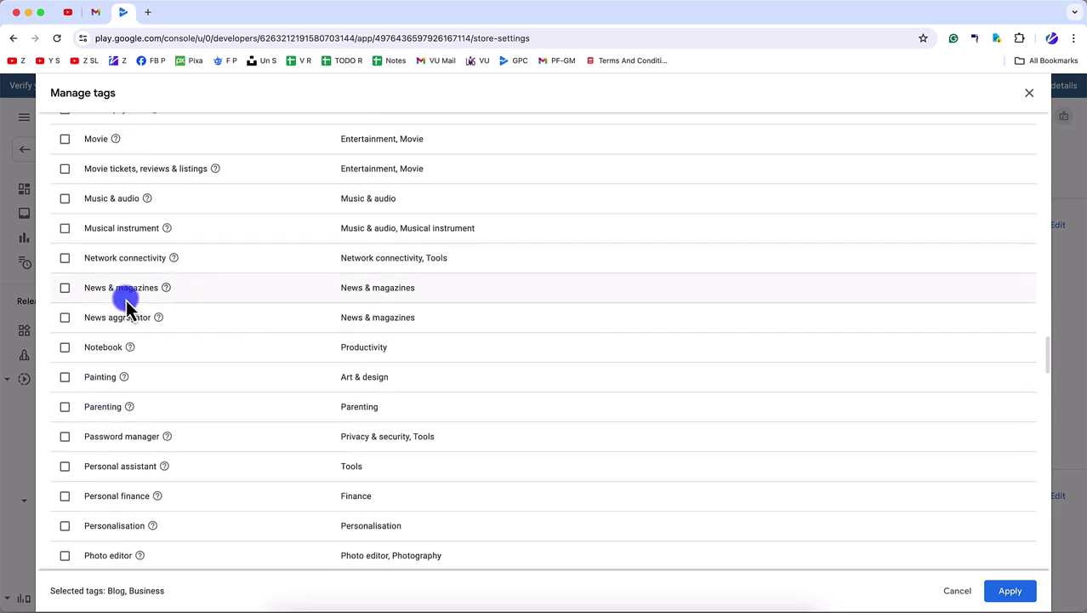
{"action": "left_click", "coordinate": [63, 289]}
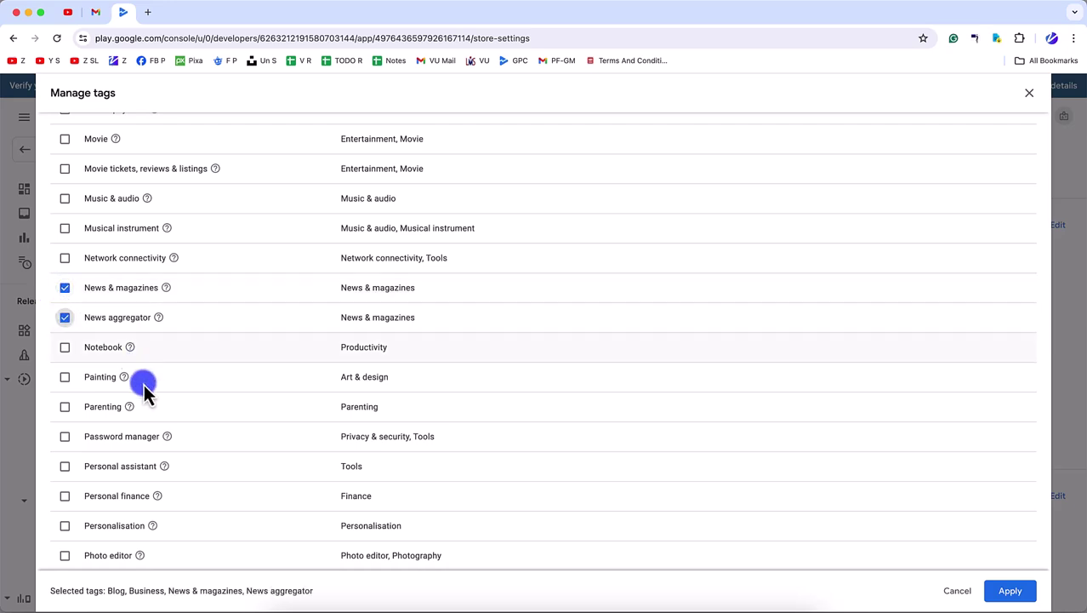
{"action": "scroll", "coordinate": [148, 415], "scroll_direction": "down", "scroll_amount": 15}
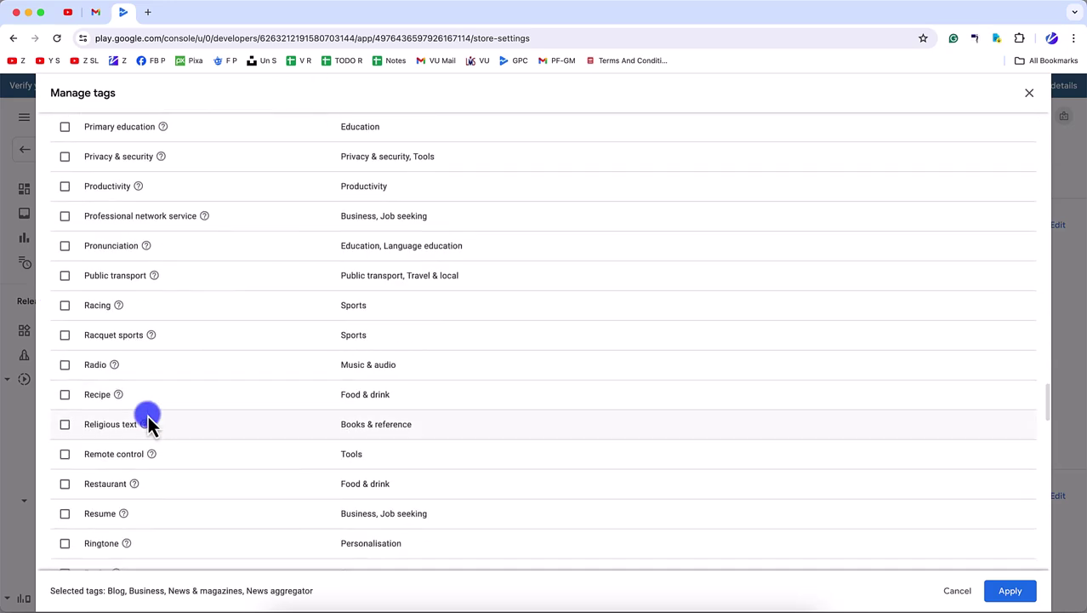
{"action": "left_click", "coordinate": [64, 180]}
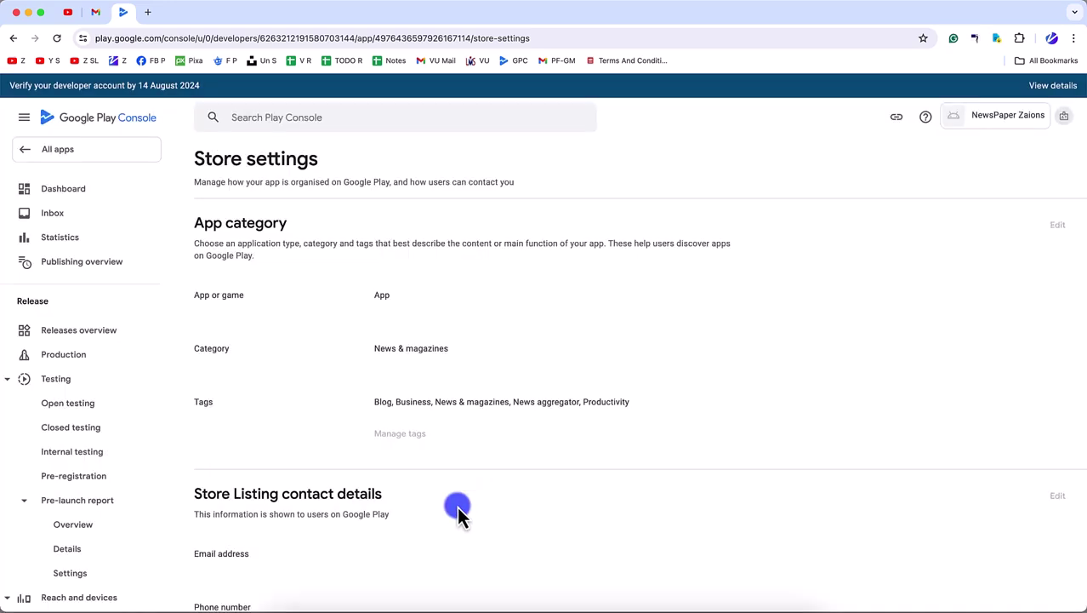
- Enter the support e-mail address, phone number and website in the Store Listing contact details
{"action": "scroll", "coordinate": [457, 510], "scroll_direction": "down", "scroll_amount": 5}
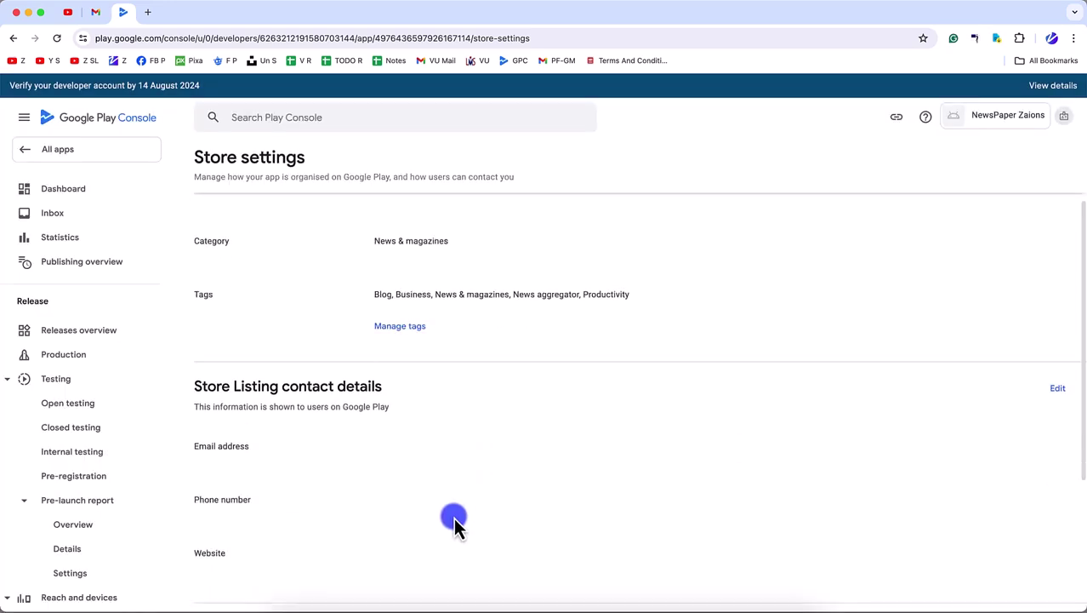
{"action": "left_click", "coordinate": [1057, 263]}
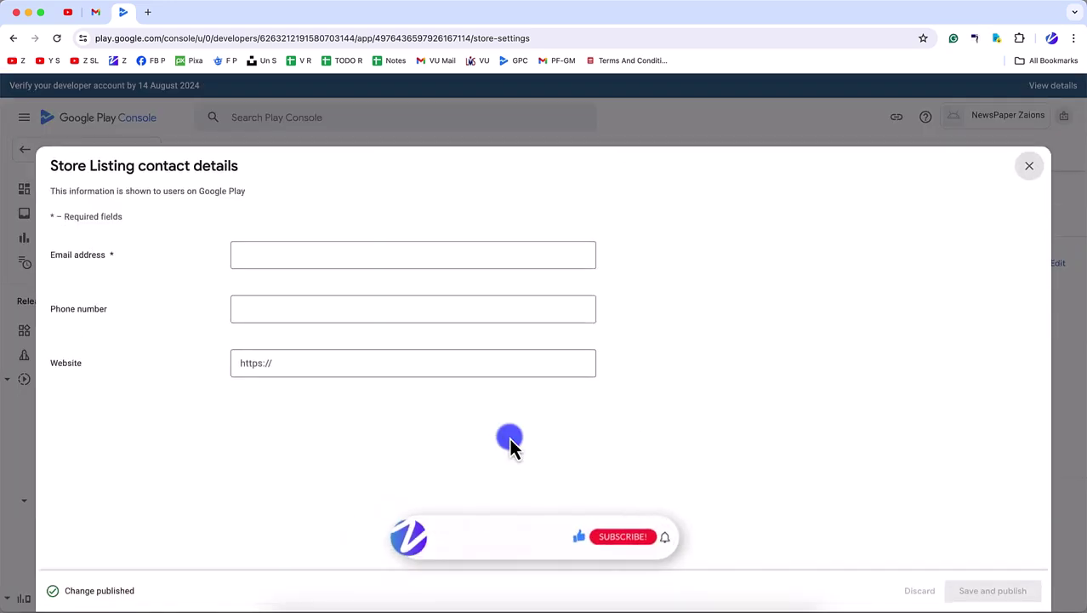
{"action": "left_click", "coordinate": [307, 259]}
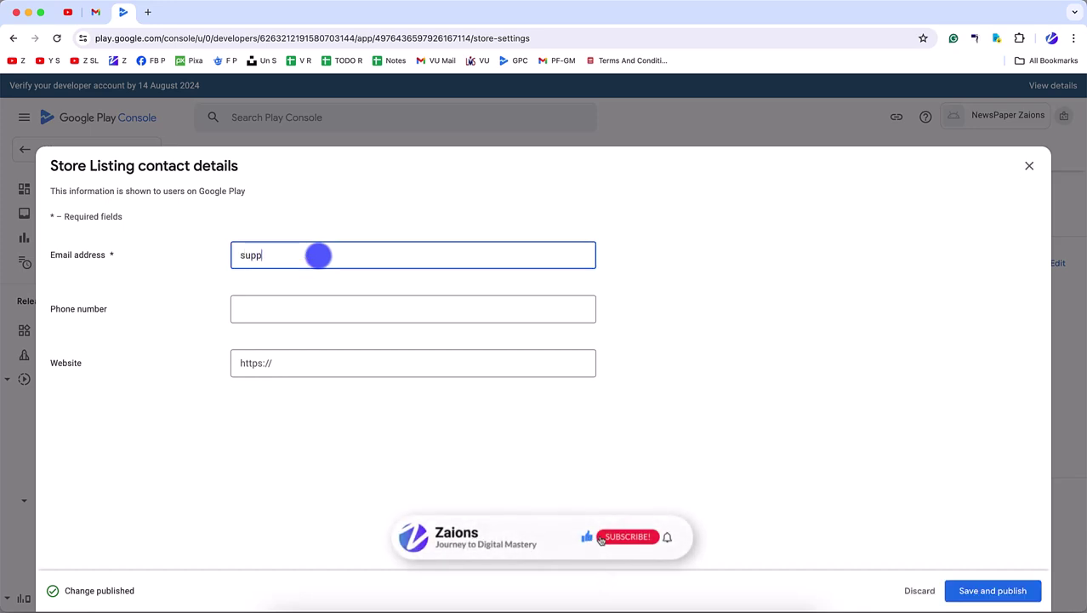
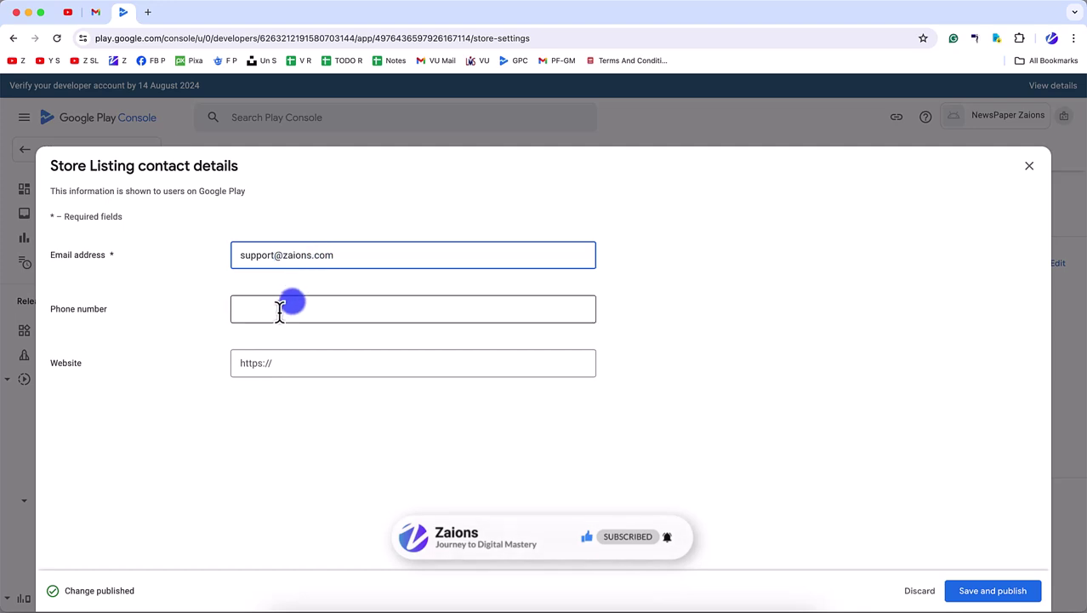
{"action": "left_click", "coordinate": [285, 308]}
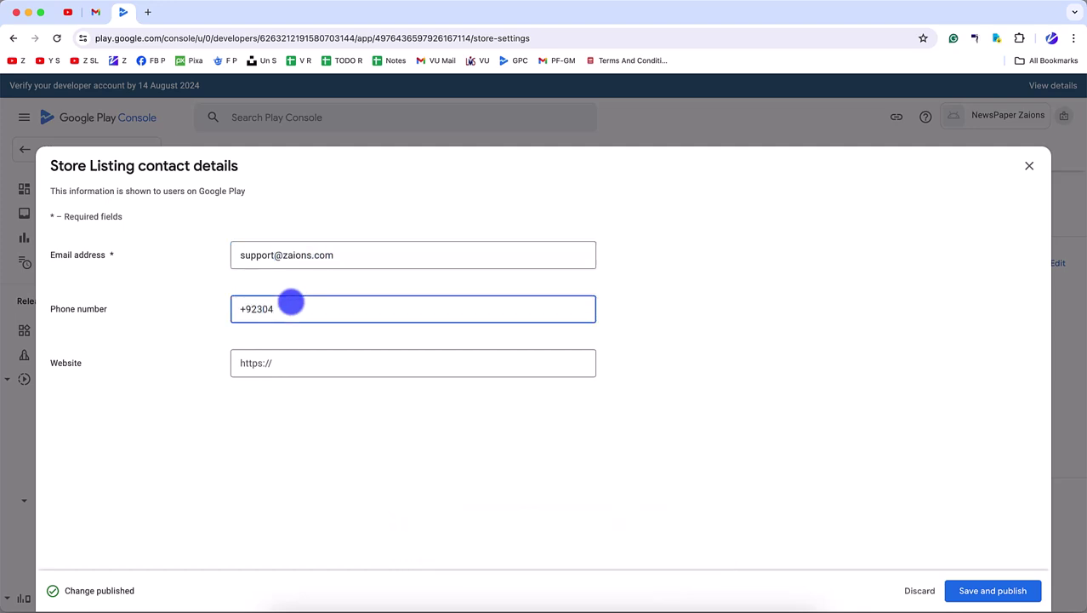
{"action": "left_click", "coordinate": [283, 367]}
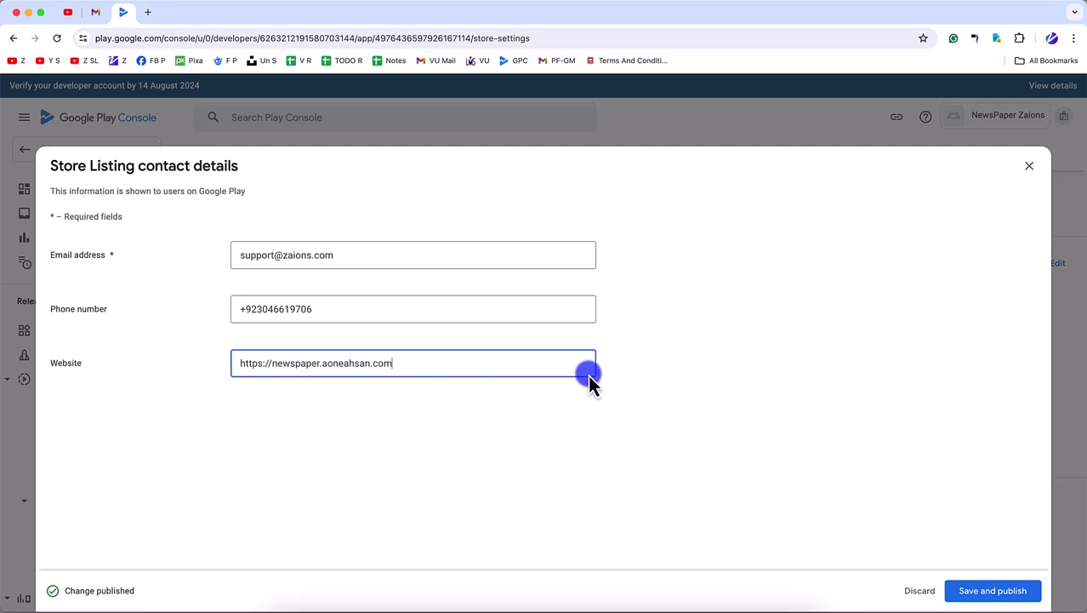
{"action": "left_click_drag", "start_coordinate": [277, 374], "coordinate": [417, 369]}
- Attempt Save and publish twice, backing out of the confirmation both times
{"action": "left_click", "coordinate": [1016, 590]}
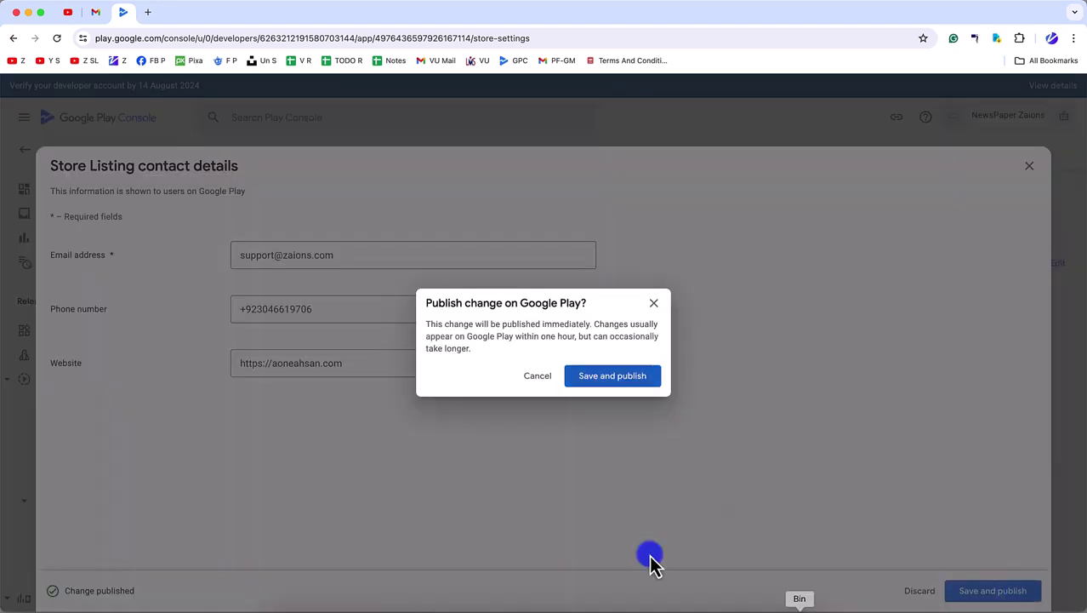
{"action": "left_click", "coordinate": [545, 378]}
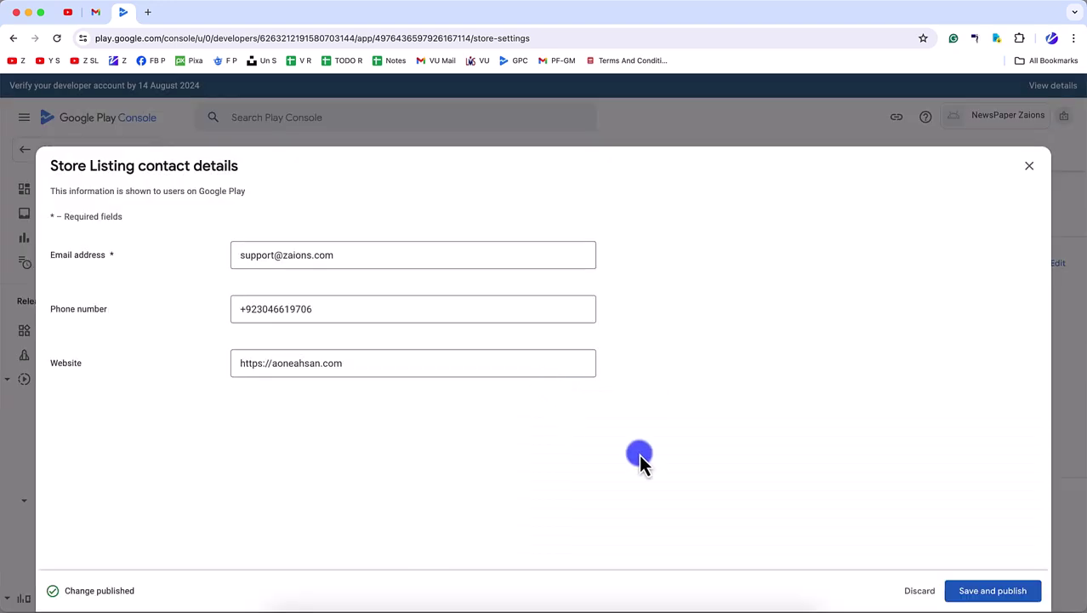
{"action": "left_click", "coordinate": [985, 591]}
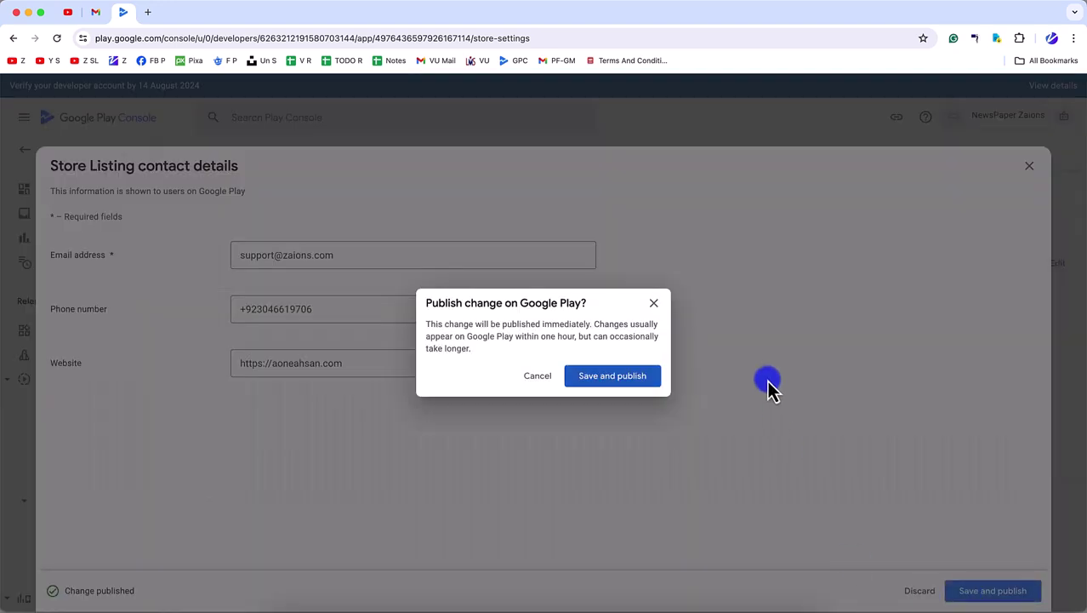
{"action": "left_click", "coordinate": [545, 378]}
- Insert a '.' to fix the website address, publish the contact details, and close the editor
{"action": "left_click", "coordinate": [268, 374]}
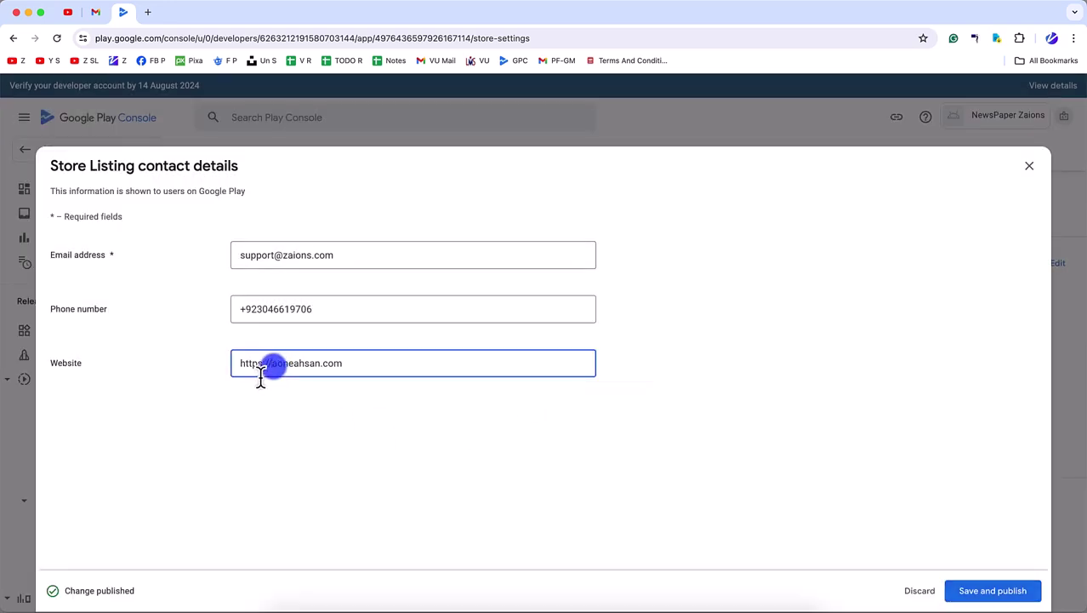
{"action": "type", "text": "."}
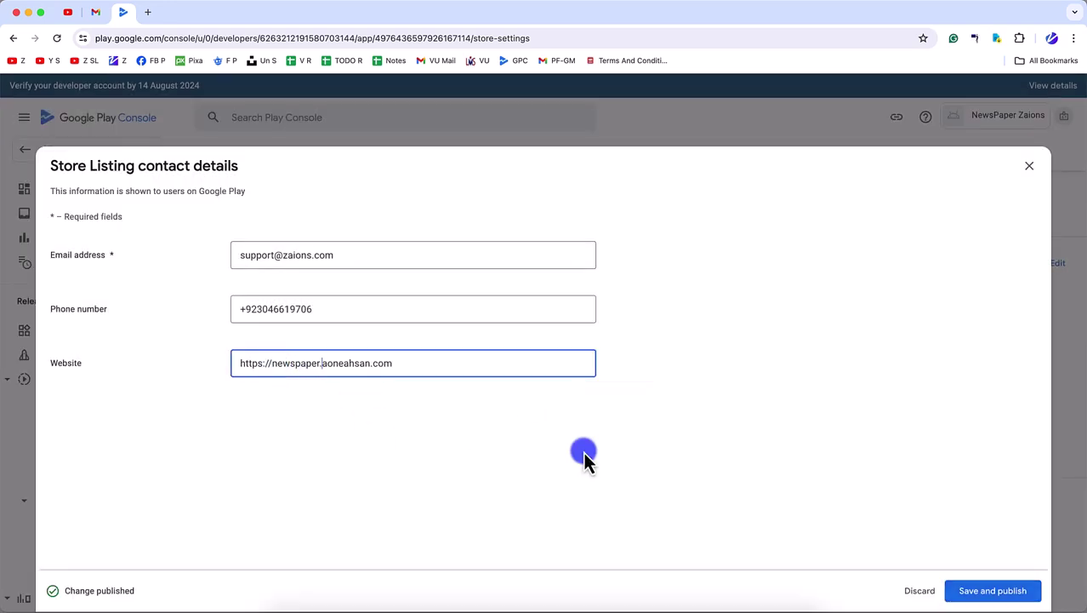
{"action": "left_click", "coordinate": [1016, 595]}
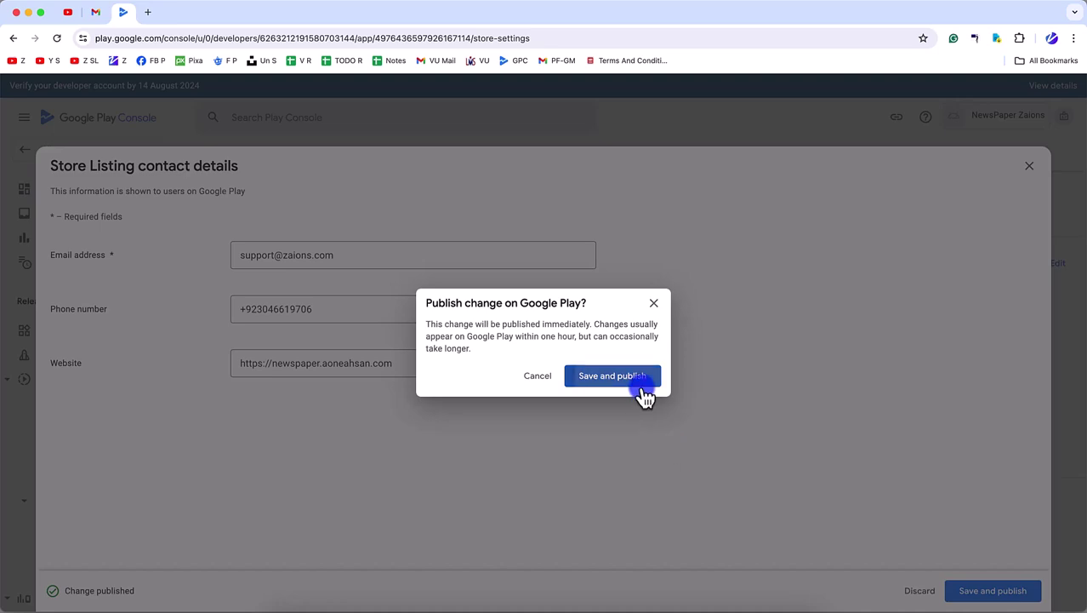
{"action": "left_click", "coordinate": [637, 382]}
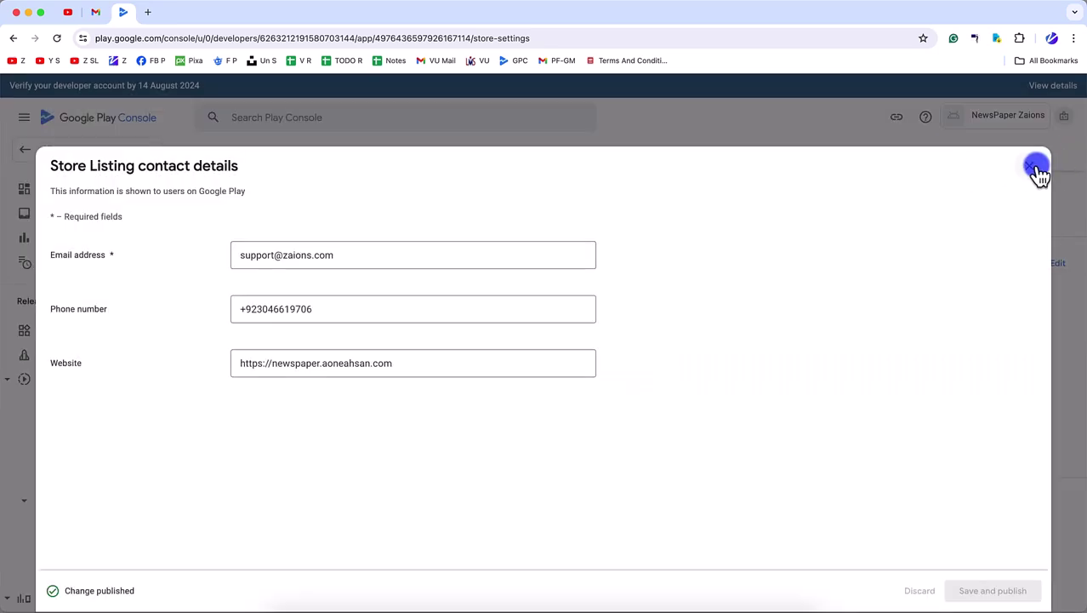
{"action": "left_click", "coordinate": [1036, 168]}
{"action": "scroll", "coordinate": [441, 485], "scroll_direction": "down", "scroll_amount": 2}
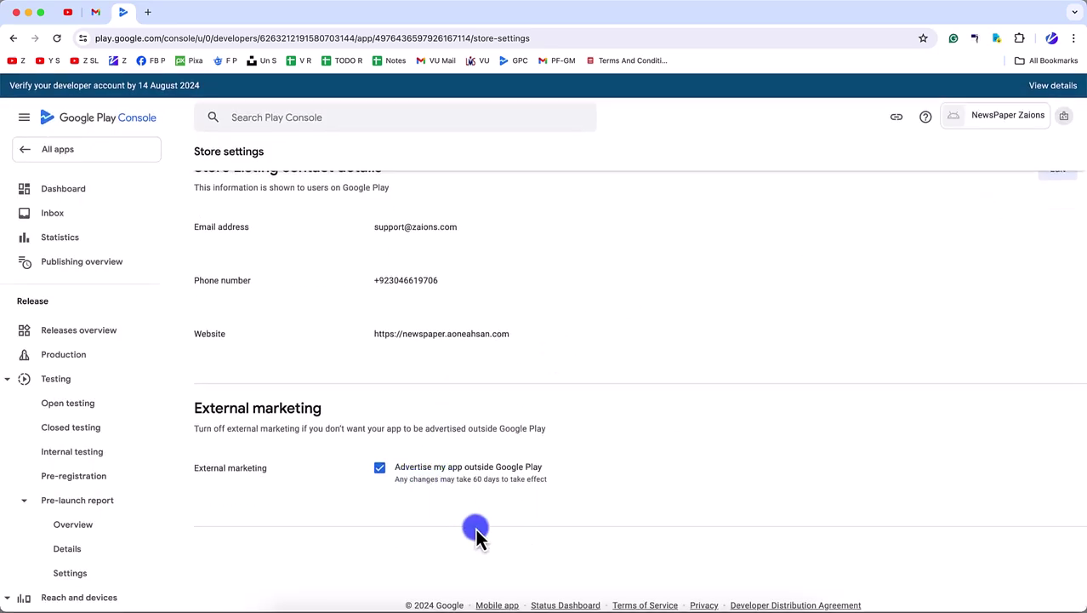
{"action": "scroll", "coordinate": [604, 429], "scroll_direction": "up", "scroll_amount": 5}
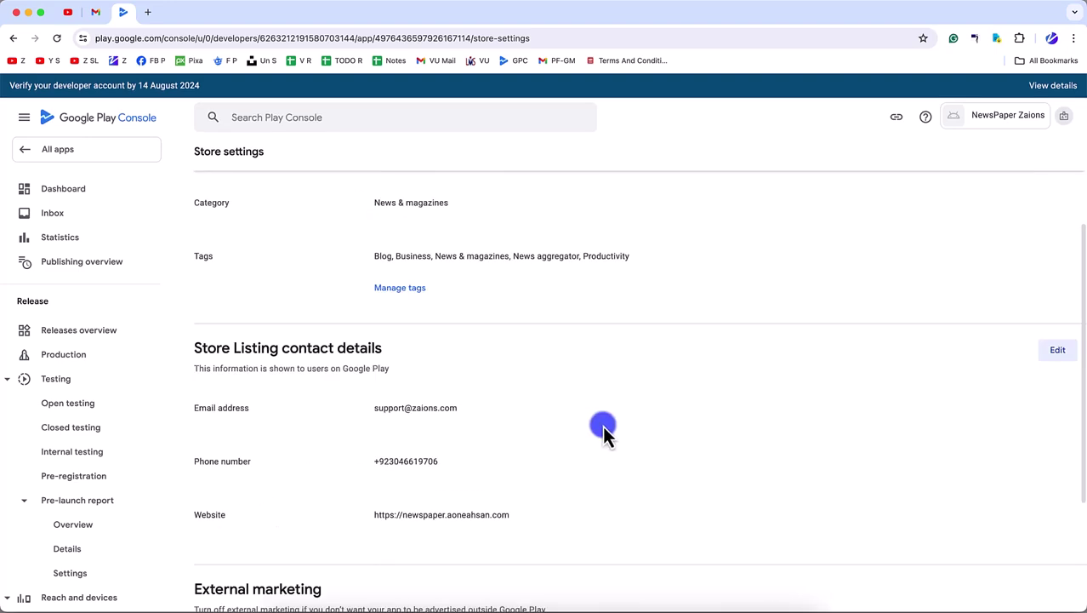
- Go to the Dashboard and follow the 'Set up your Store Listing' link
{"action": "left_click", "coordinate": [106, 188]}
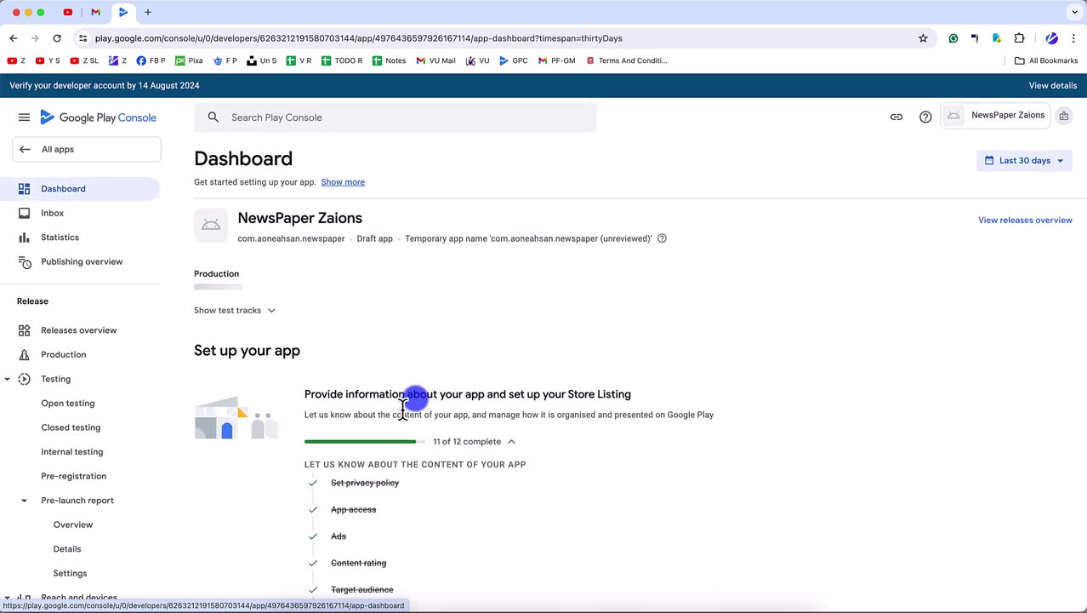
{"action": "scroll", "coordinate": [415, 404], "scroll_direction": "down", "scroll_amount": 5}
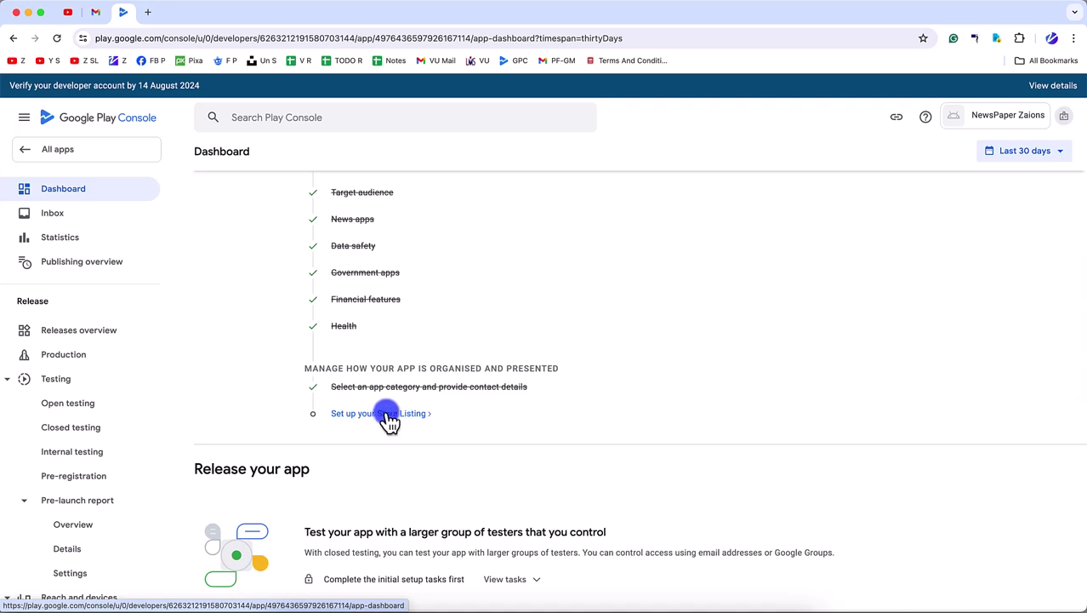
{"action": "scroll", "coordinate": [387, 416], "scroll_direction": "down", "scroll_amount": 3}
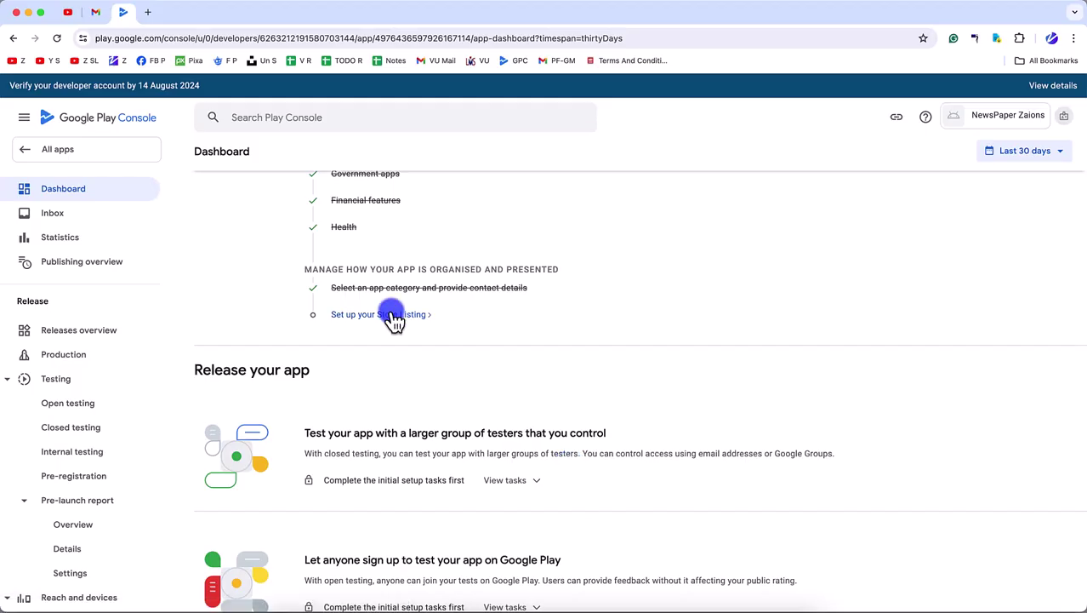
{"action": "left_click", "coordinate": [393, 316]}
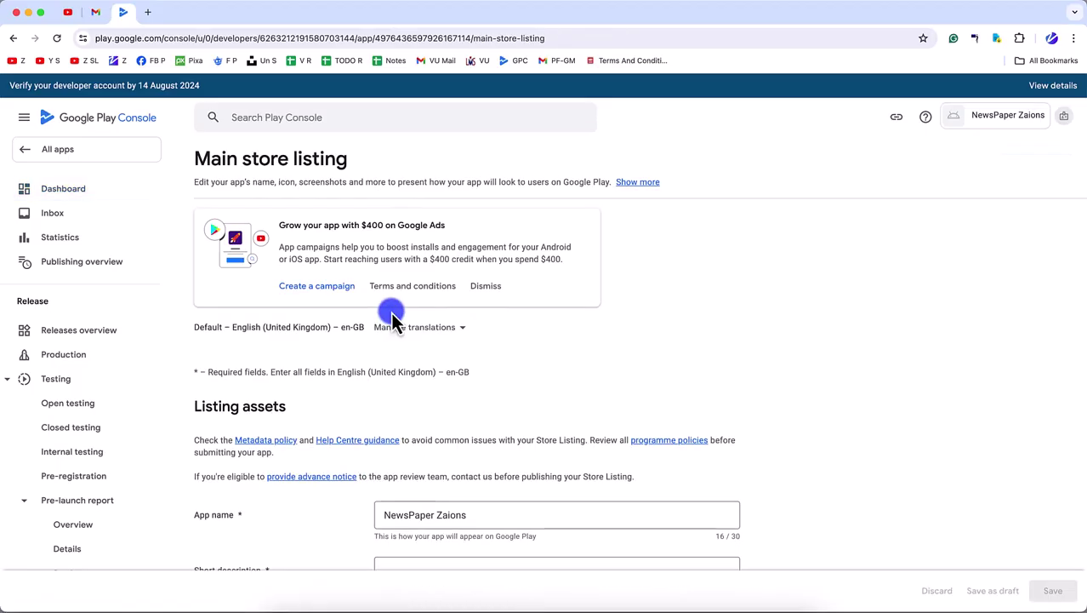
- Scroll down to the Short description field and select the whole app name
{"action": "scroll", "coordinate": [385, 387], "scroll_direction": "down", "scroll_amount": 5}
{"action": "scroll", "coordinate": [396, 342], "scroll_direction": "down", "scroll_amount": 2}
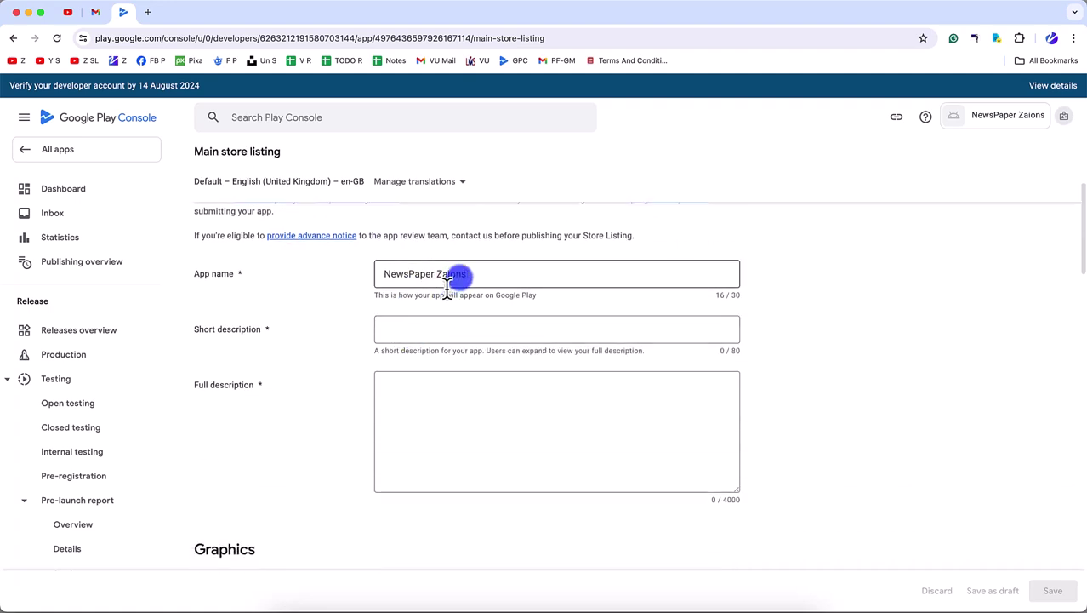
{"action": "left_click", "coordinate": [422, 308]}
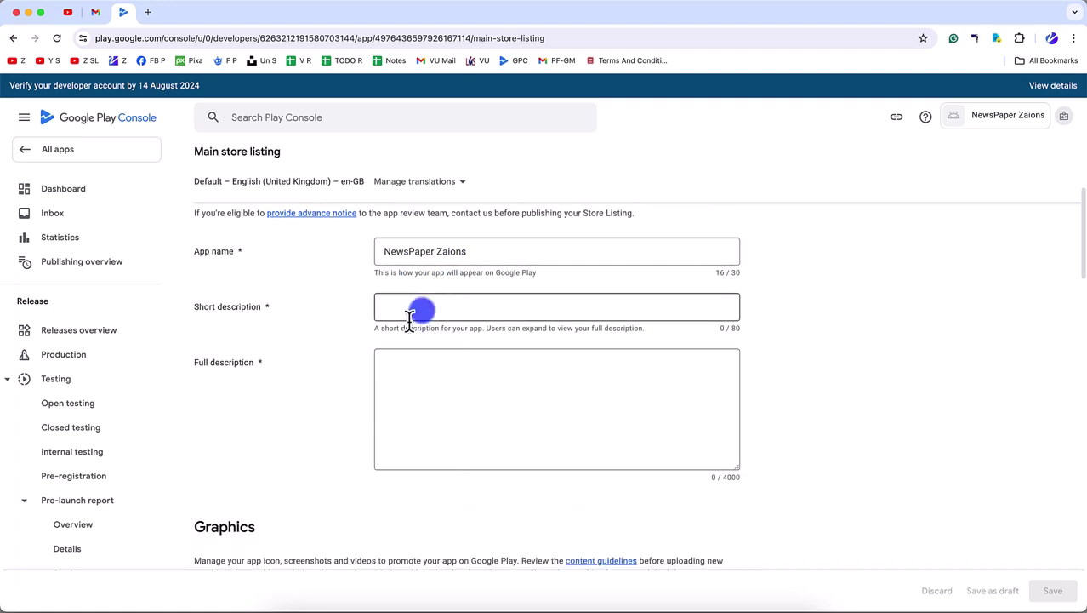
{"action": "triple_click", "coordinate": [420, 246]}
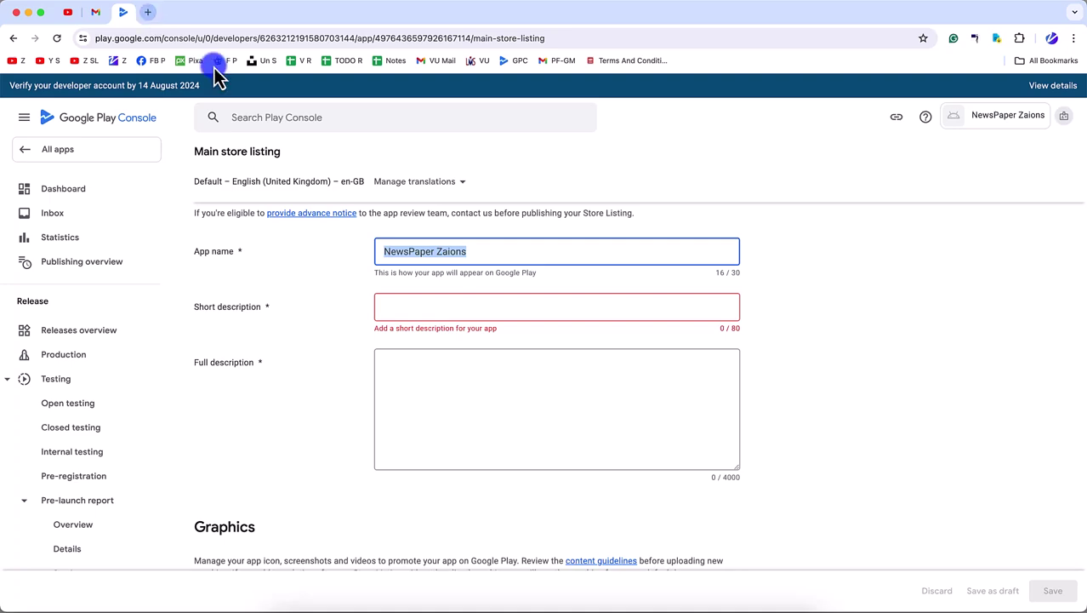
- Load chat.openai.com in a new browser tab
{"action": "left_click", "coordinate": [148, 12]}
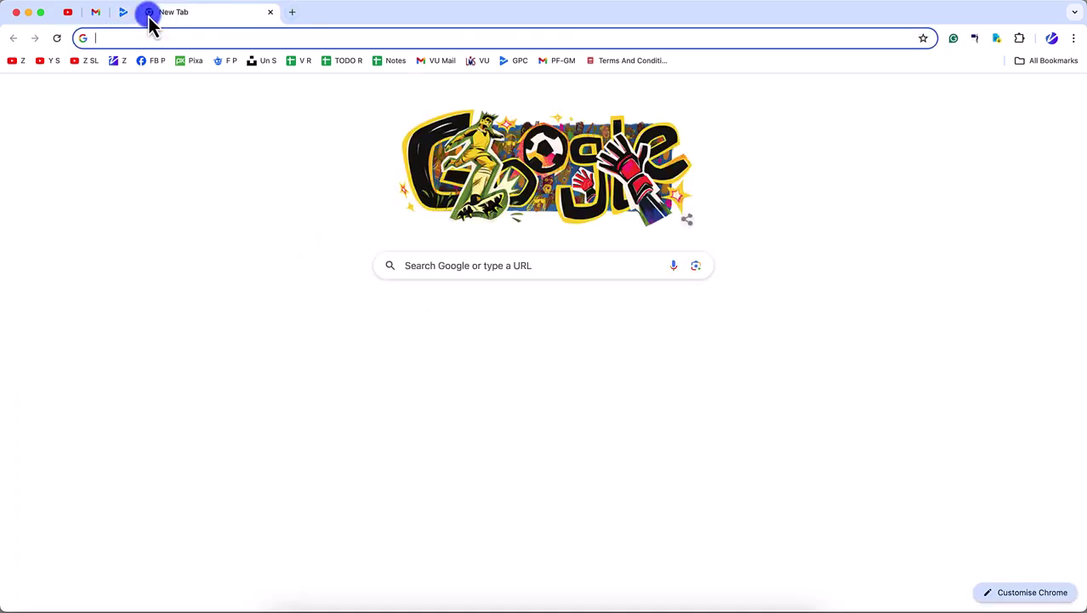
{"action": "type", "text": "chat.openai.com"}
{"action": "key", "text": "Return"}
- Back in Play Console, begin the short description with 'Get'
{"action": "left_click", "coordinate": [123, 12]}
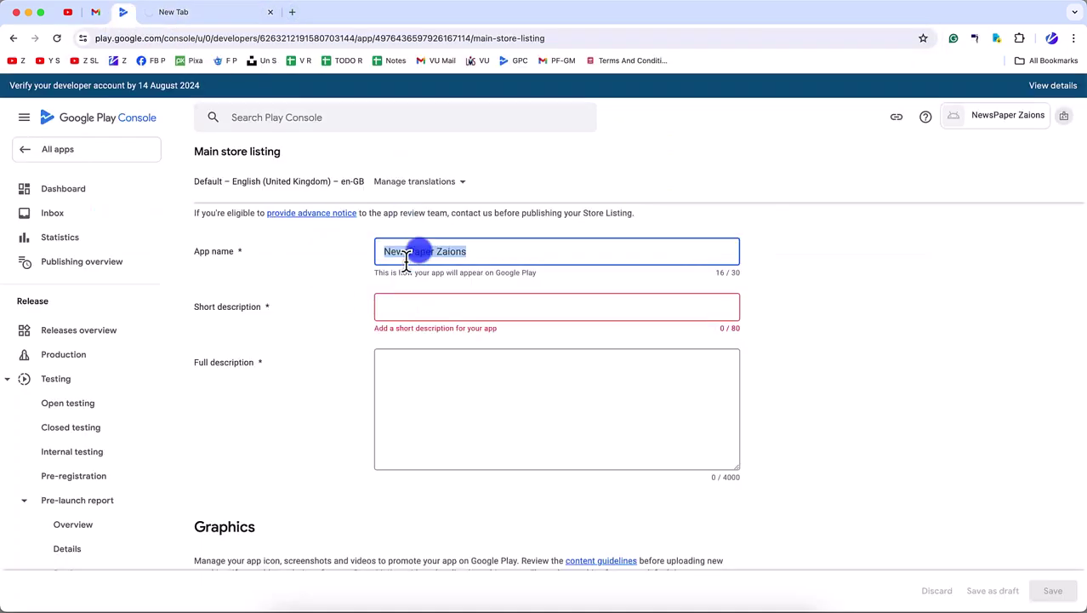
{"action": "left_click", "coordinate": [428, 306]}
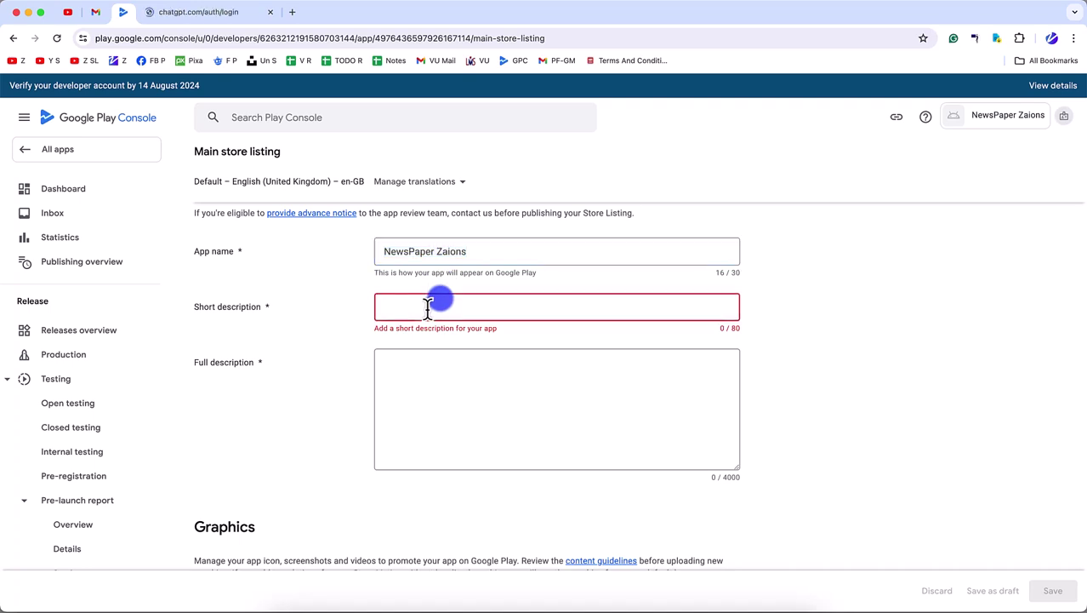
{"action": "type", "text": "Get the bes"}
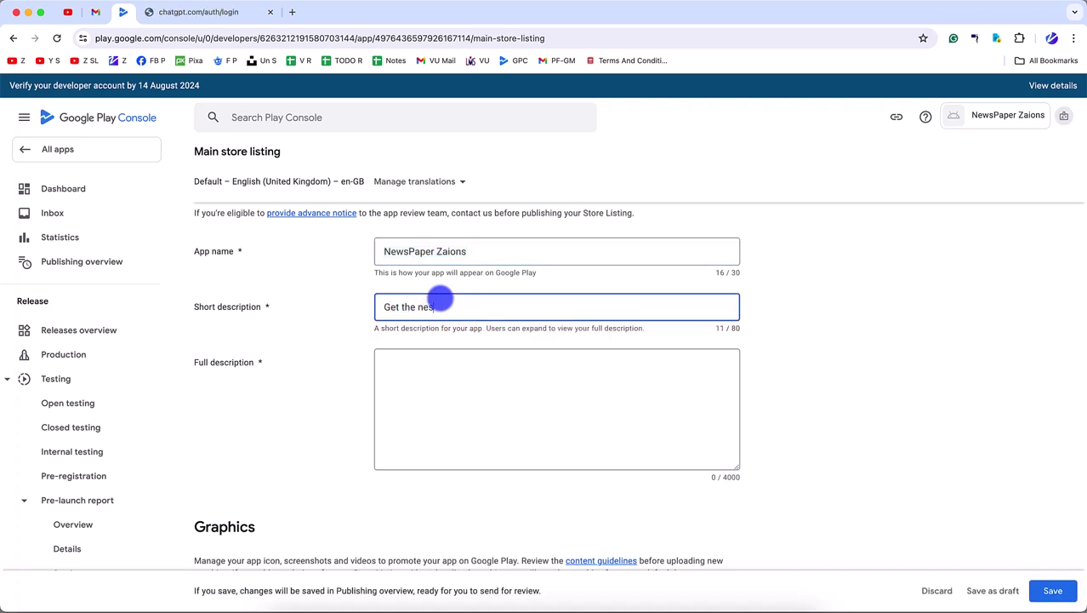
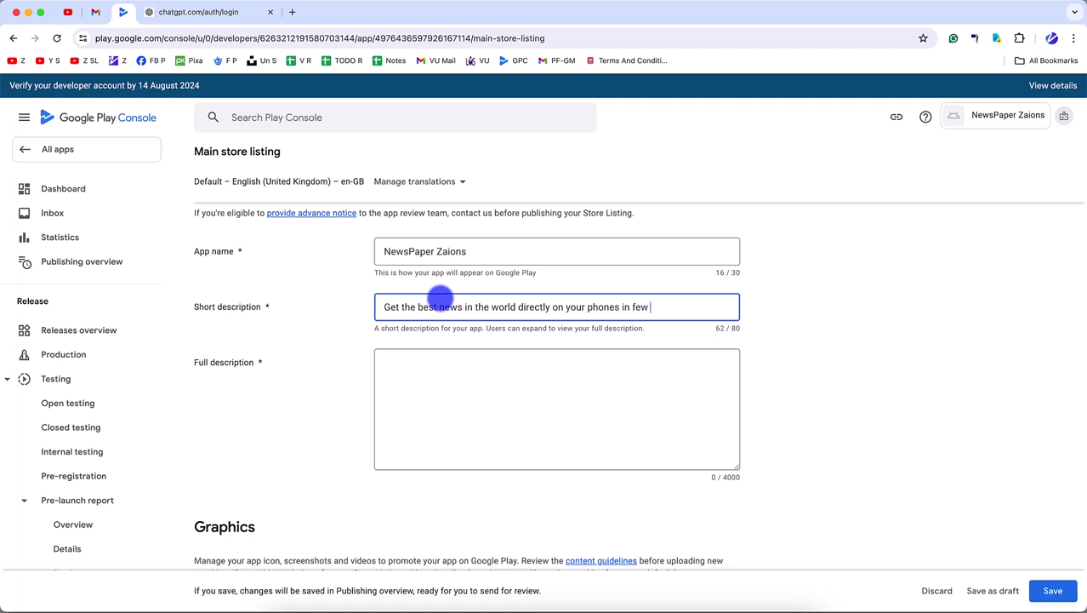
- Reuse the short description as Full description, rewritten as 'Want to read the best news…' plus 'You are at the right place…'
{"action": "key", "text": "super+a"}
{"action": "key", "text": "super+c"}
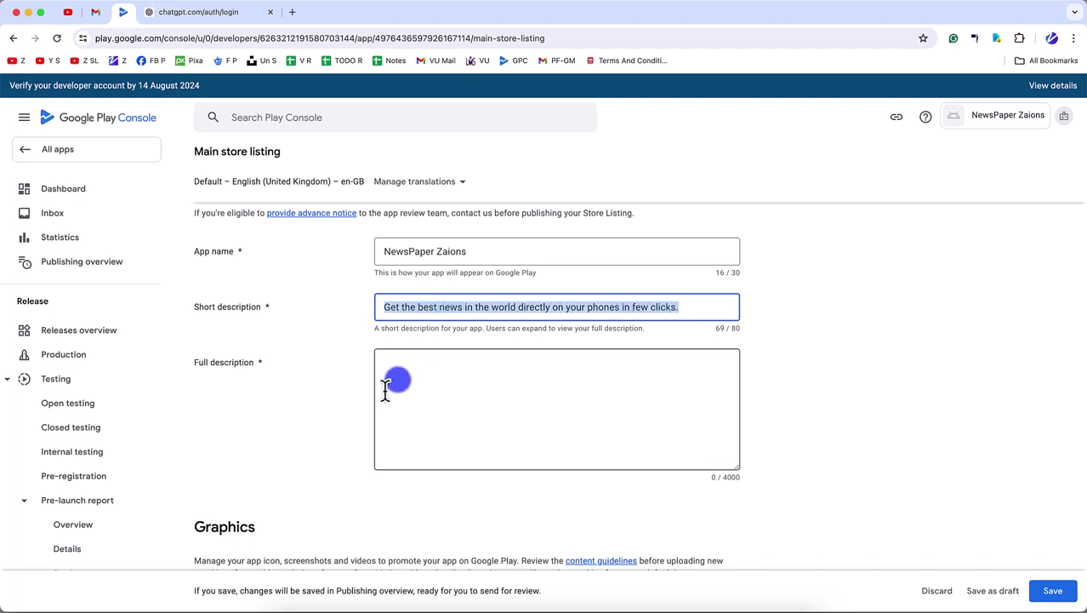
{"action": "left_click", "coordinate": [384, 395]}
{"action": "key", "text": "super+v"}
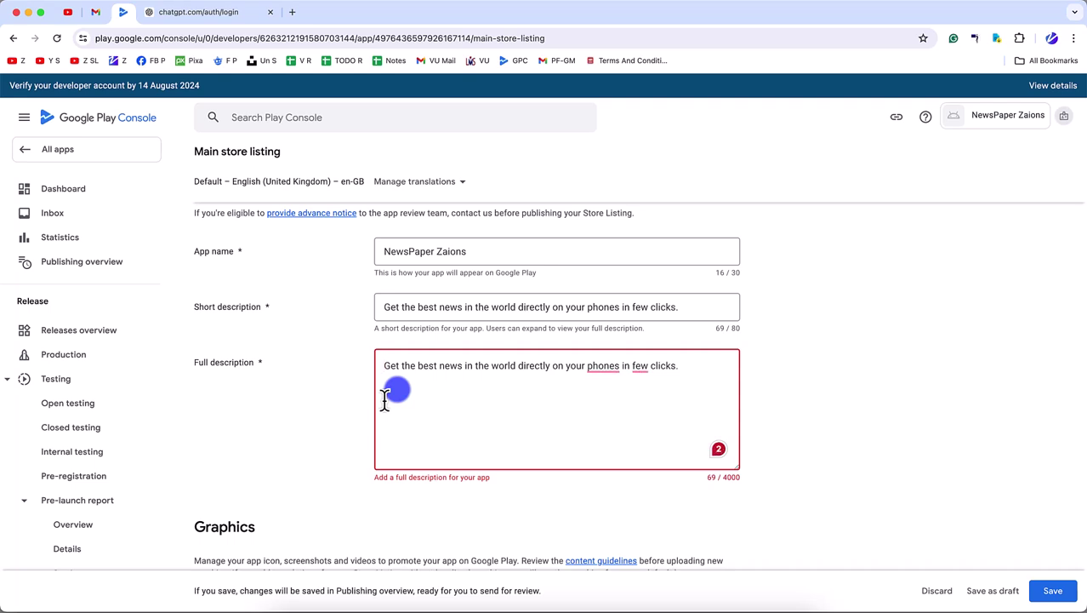
{"action": "type", "text": "Want to "}
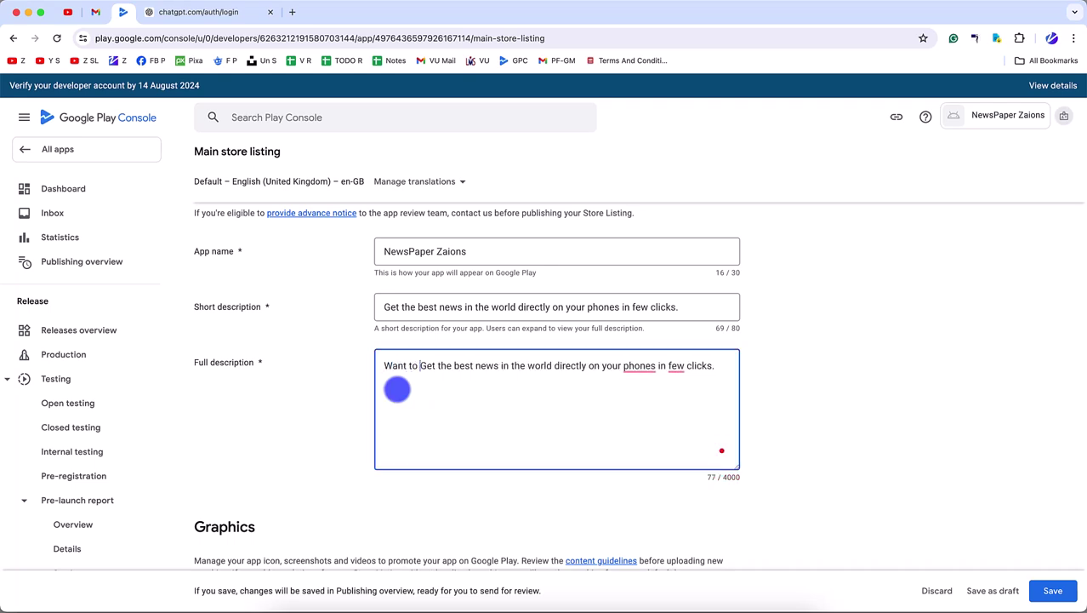
{"action": "type", "text": "reac"}
{"action": "type", "text": "d the"}
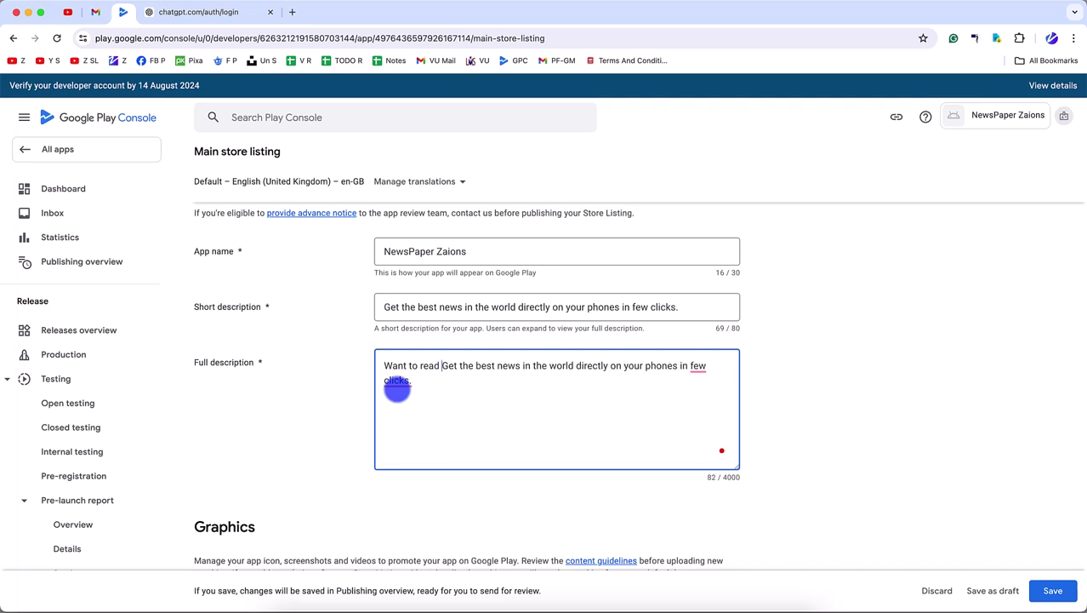
{"action": "key", "text": "Delete"}
{"action": "key", "text": "Delete"}
{"action": "key", "text": "Delete"}
{"action": "key", "text": "Delete"}
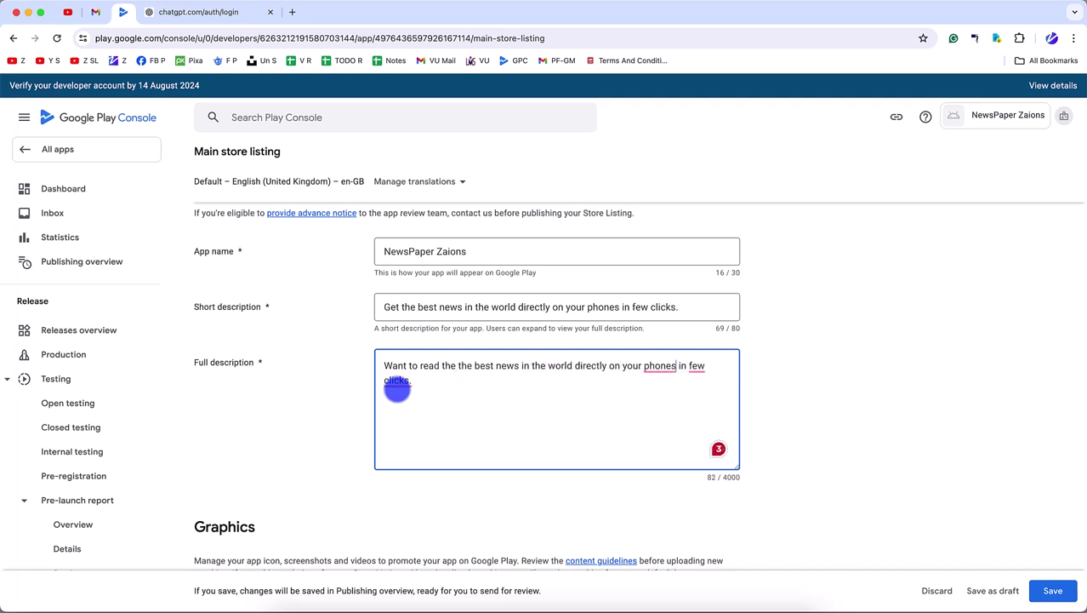
{"action": "key", "text": "Return"}
{"action": "key", "text": "Return"}
{"action": "key", "text": "Return"}
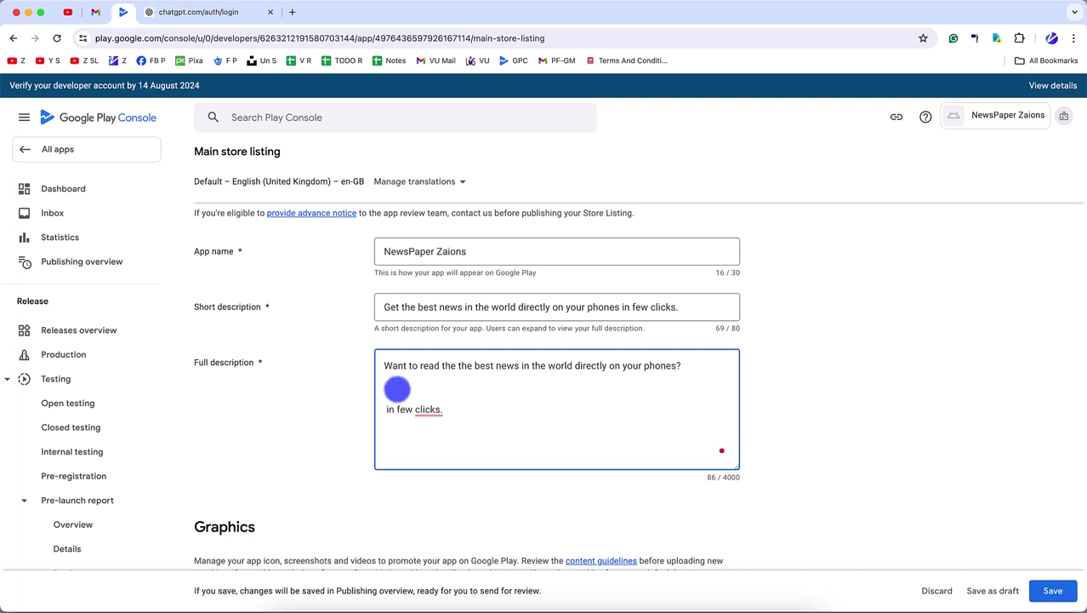
{"action": "type", "text": "You are at the right place"}
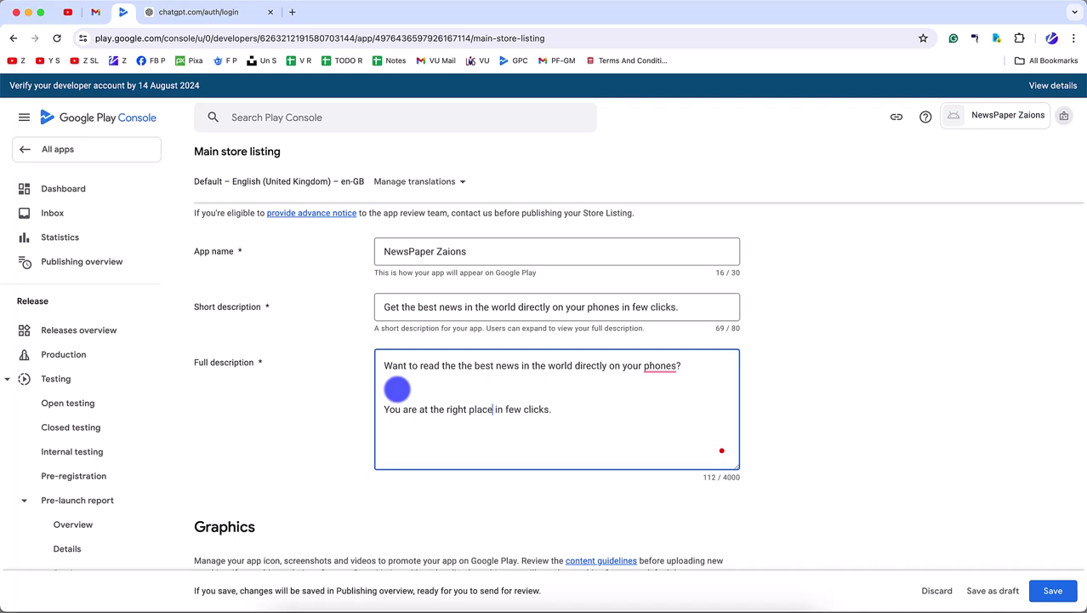
{"action": "type", "text": ", use our app to rea"}
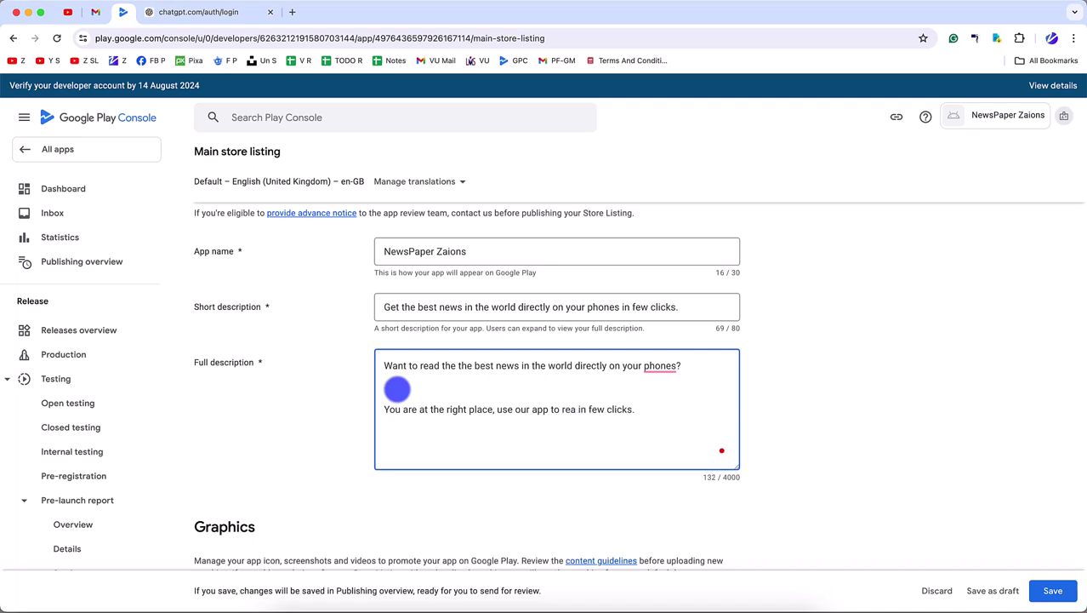
{"action": "type", "text": "d the best news"}
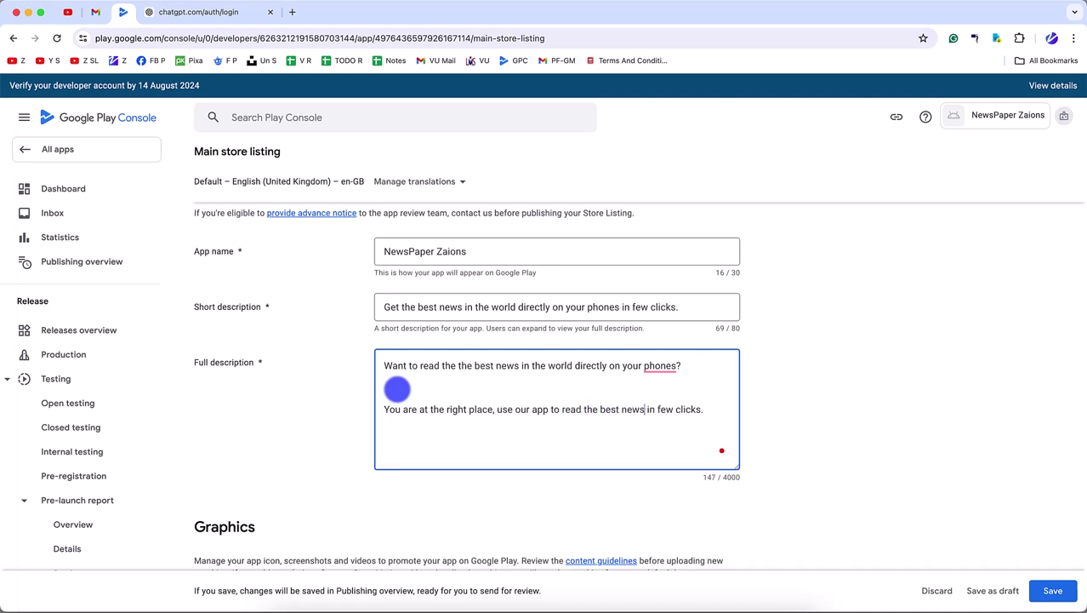
{"action": "type", "text": " in the world in just"}
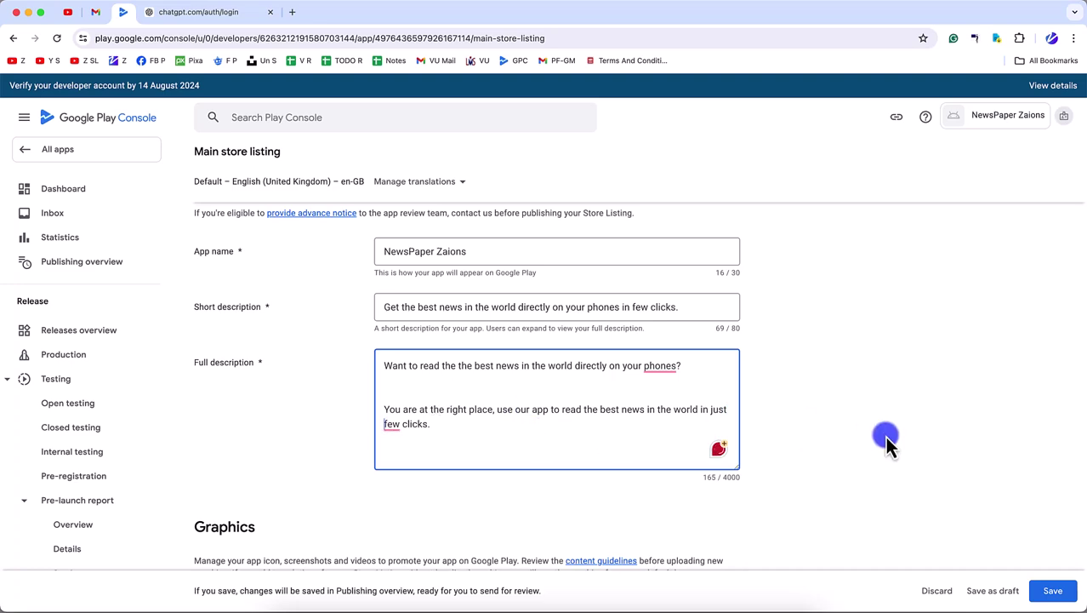
{"action": "scroll", "coordinate": [884, 441], "scroll_direction": "down", "scroll_amount": 6}
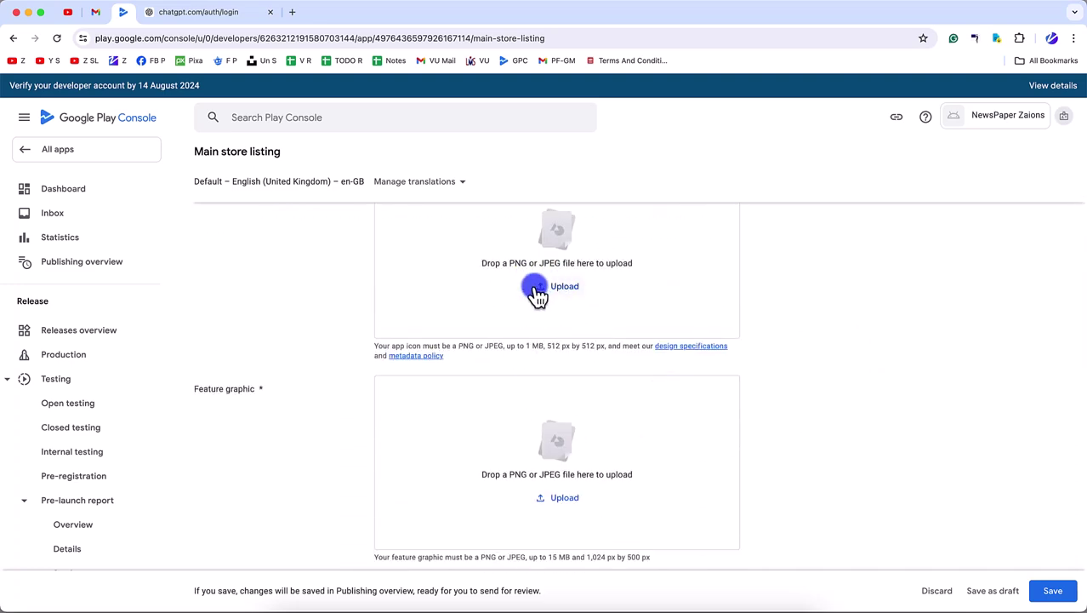
- Upload newspaper-app-icon.png from news-paper-app-frontend-v1/src/assets/images as the app icon
{"action": "left_click", "coordinate": [561, 289]}
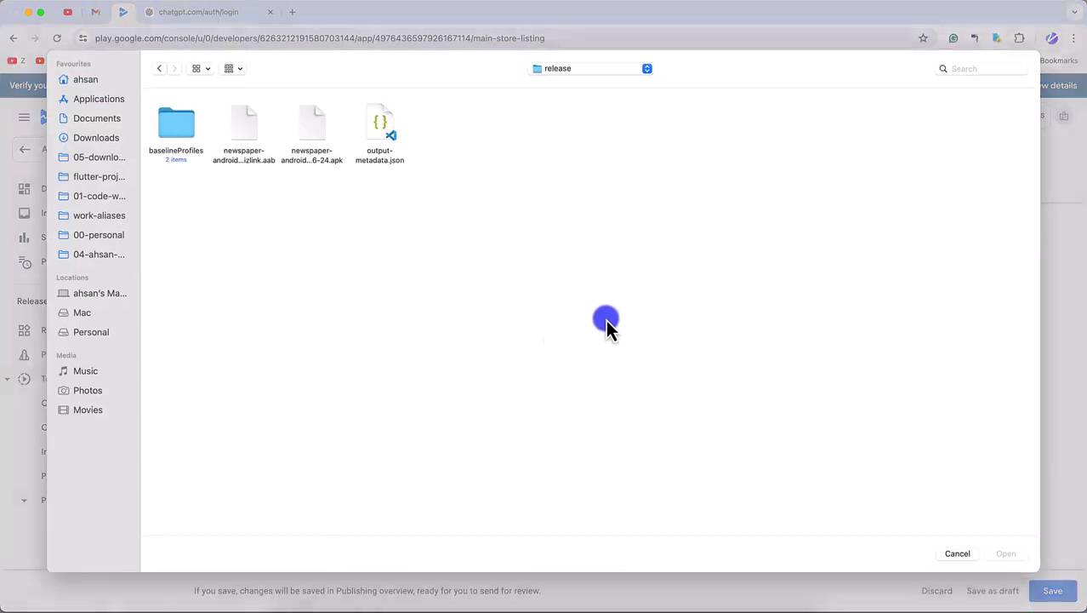
{"action": "key", "text": "super+Up"}
{"action": "key", "text": "super+Up"}
{"action": "key", "text": "super+Up"}
{"action": "key", "text": "super+Up"}
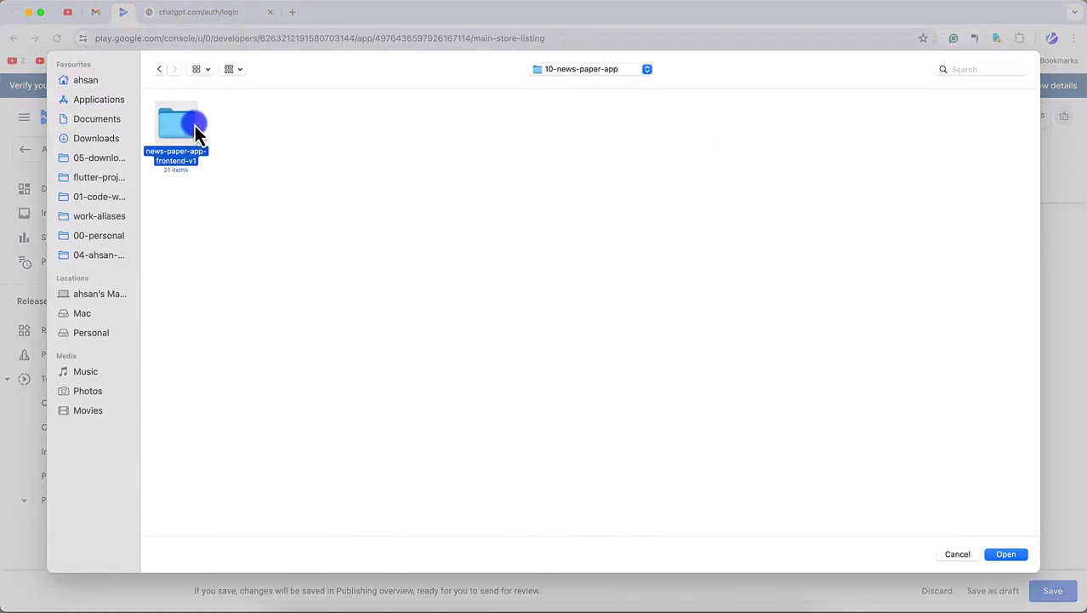
{"action": "double_click", "coordinate": [197, 130]}
{"action": "double_click", "coordinate": [668, 123]}
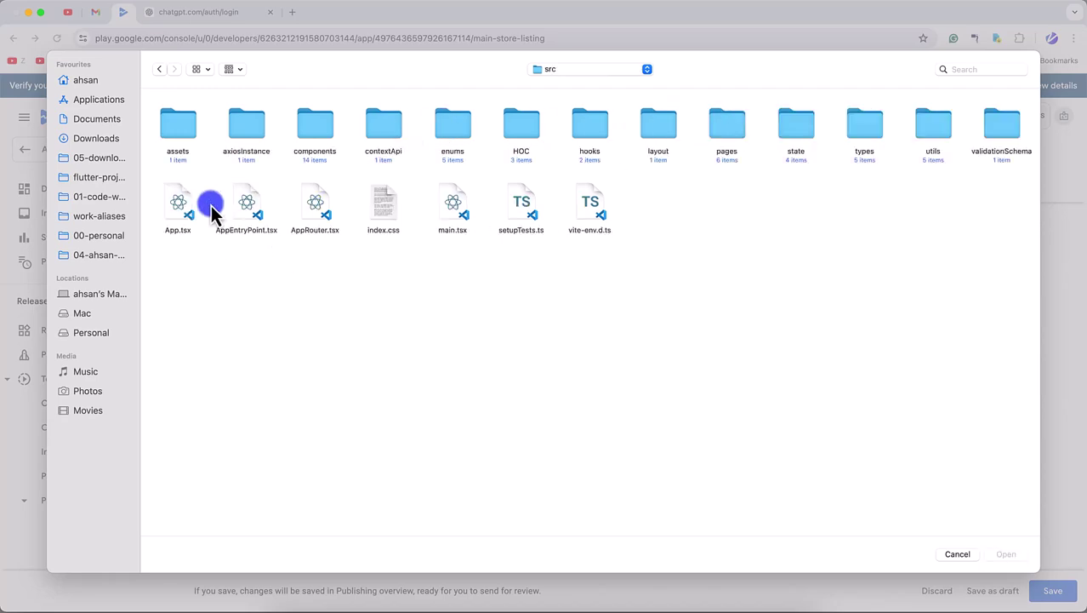
{"action": "double_click", "coordinate": [181, 124]}
{"action": "double_click", "coordinate": [176, 128]}
{"action": "double_click", "coordinate": [311, 121]}
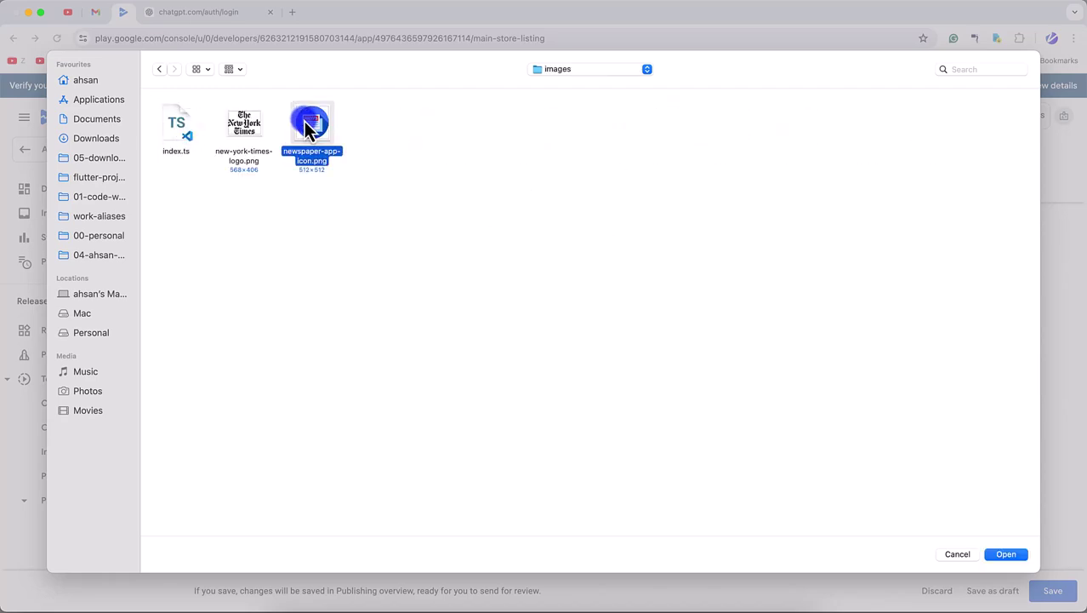
{"action": "scroll", "coordinate": [548, 463], "scroll_direction": "down", "scroll_amount": 4}
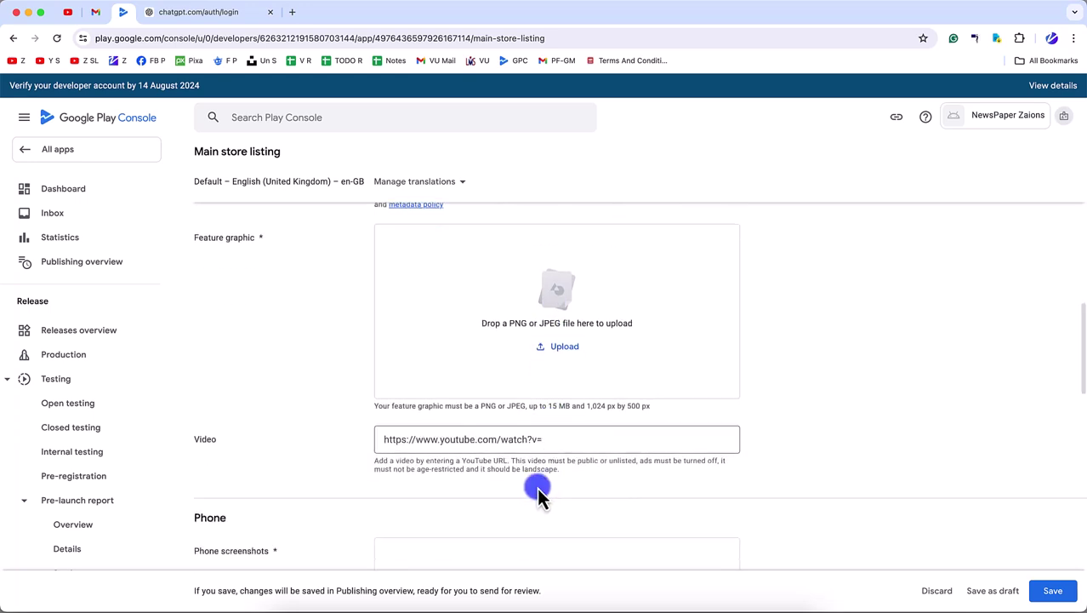
- Create a new playstore-assets folder in the project folder in Finder
{"action": "left_click_drag", "start_coordinate": [648, 407], "coordinate": [557, 407]}
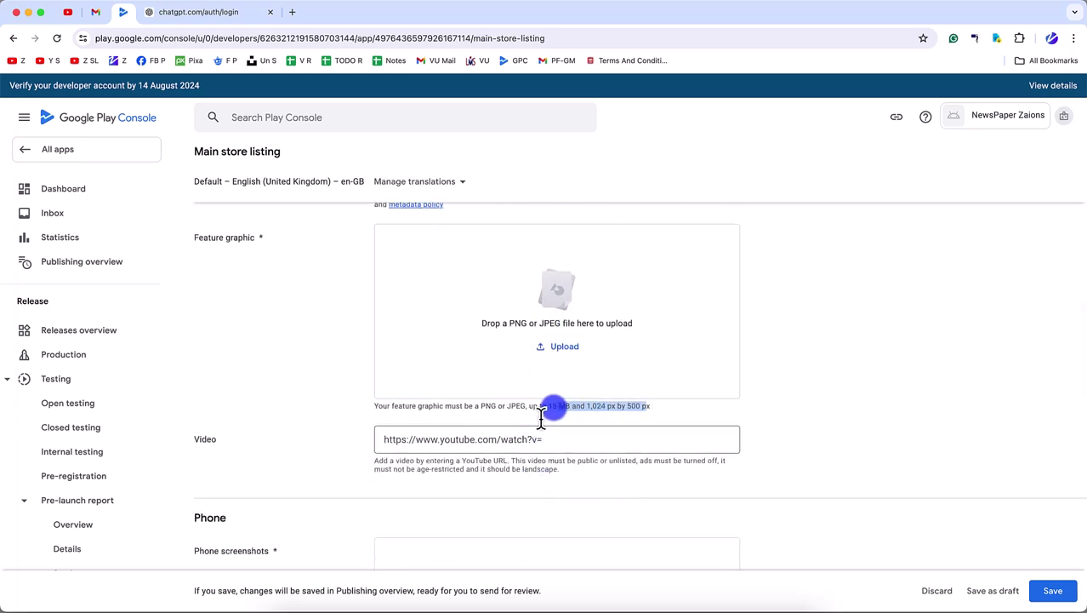
{"action": "left_click", "coordinate": [285, 606]}
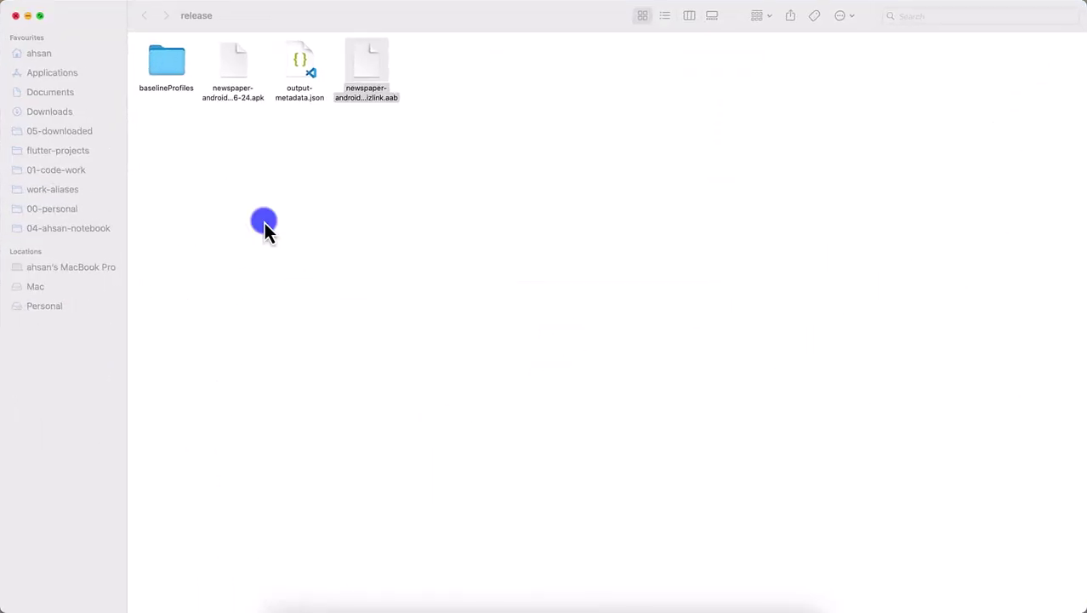
{"action": "key", "text": "super+bracketleft"}
{"action": "key", "text": "super+bracketleft"}
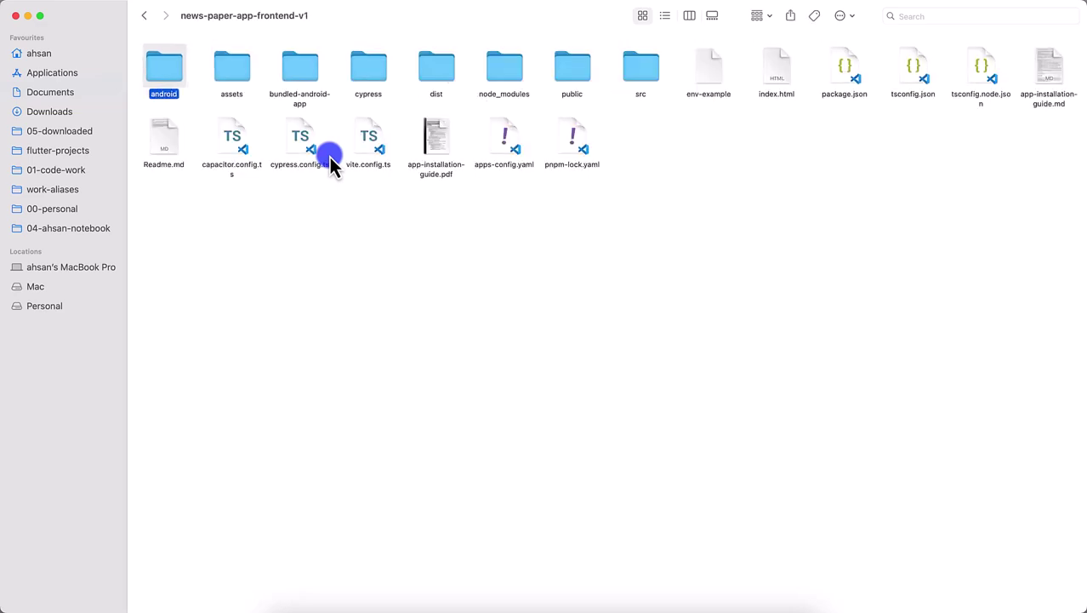
{"action": "left_click", "coordinate": [577, 234]}
{"action": "key", "text": "shift+super+n"}
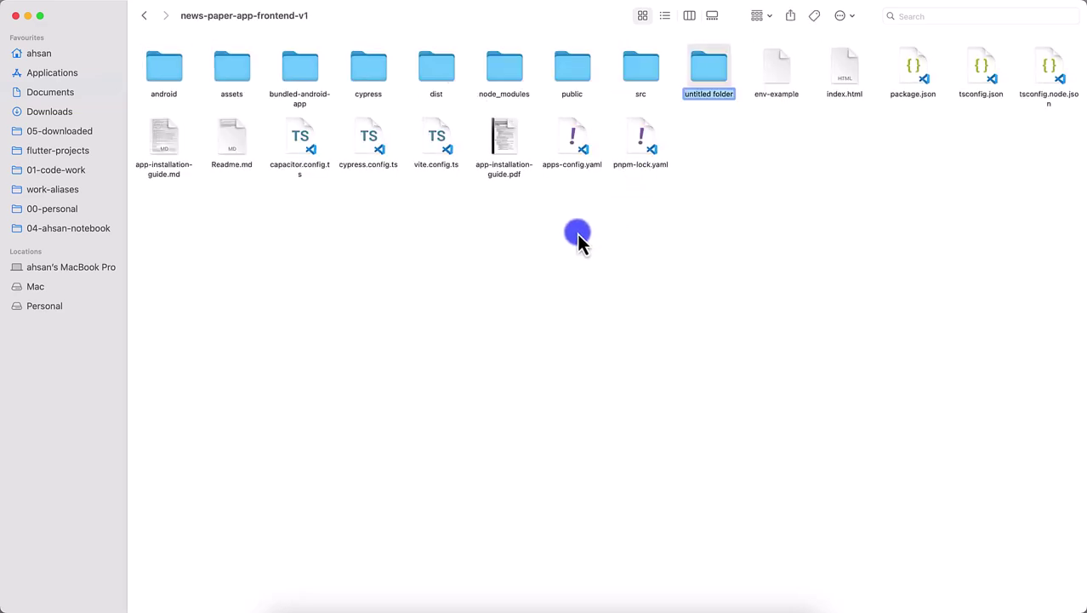
{"action": "type", "text": "play"}
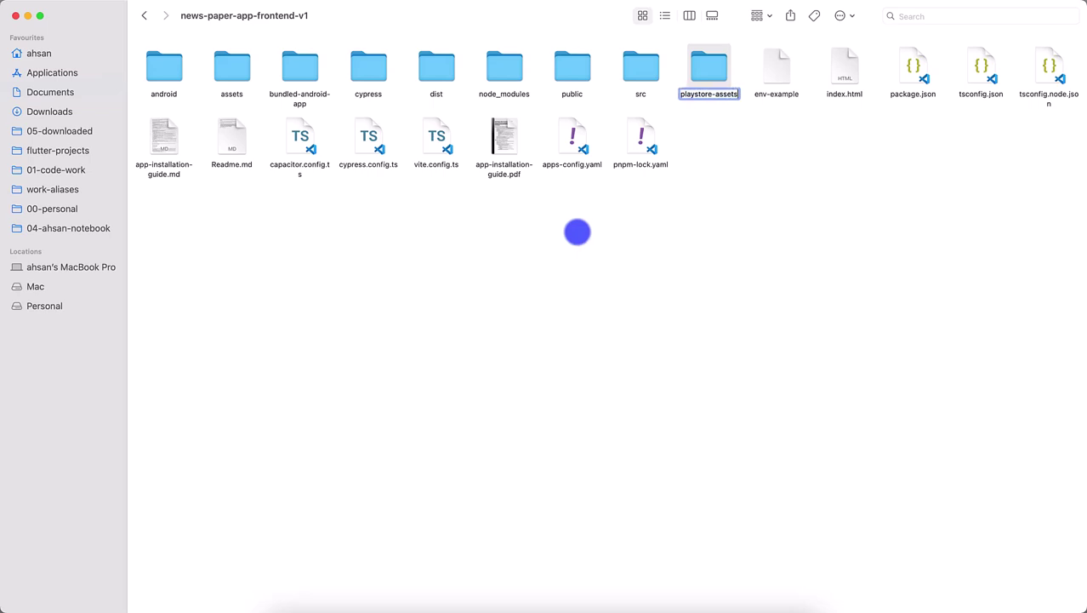
{"action": "type", "text": "store-assets"}
{"action": "key", "text": "Return"}
{"action": "key", "text": "super+Down"}
{"action": "key", "text": "super+Up"}
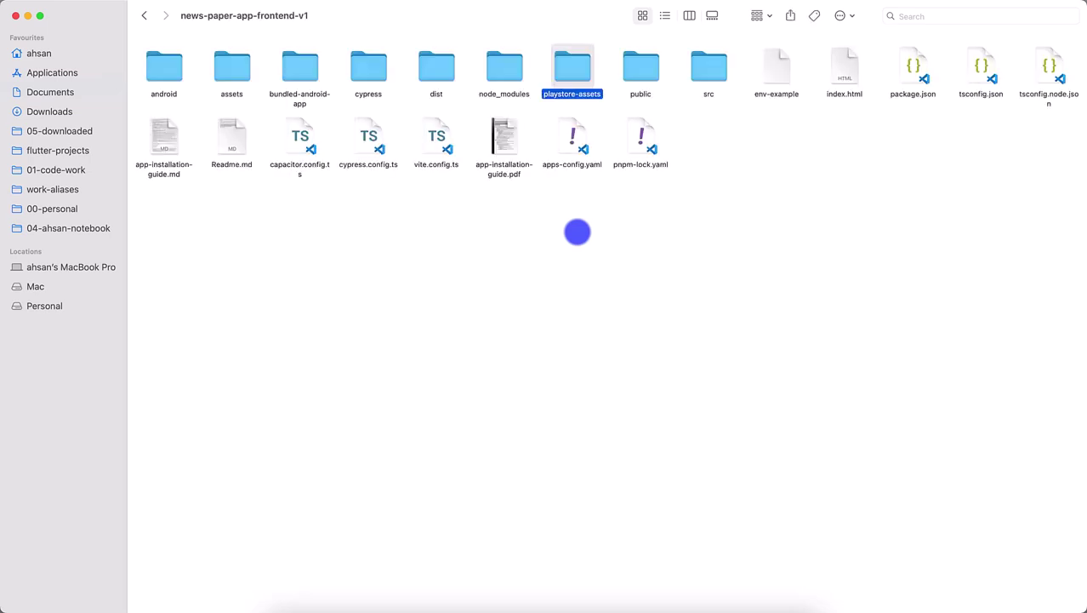
- Copy the app icon from src/assets/images into playstore-assets and name it icon.png
{"action": "double_click", "coordinate": [712, 72]}
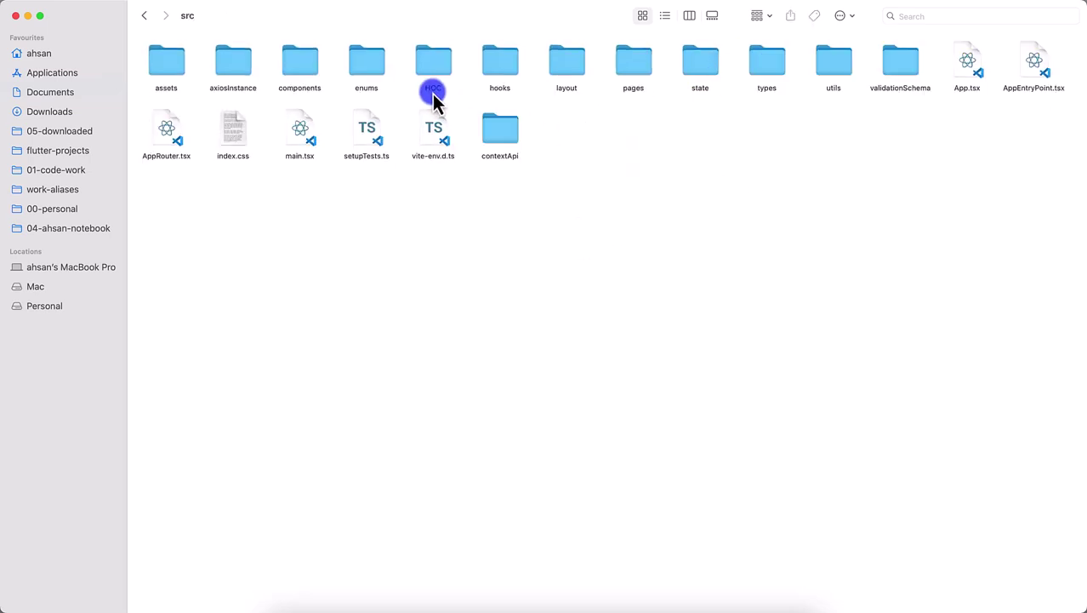
{"action": "double_click", "coordinate": [165, 68]}
{"action": "double_click", "coordinate": [162, 70]}
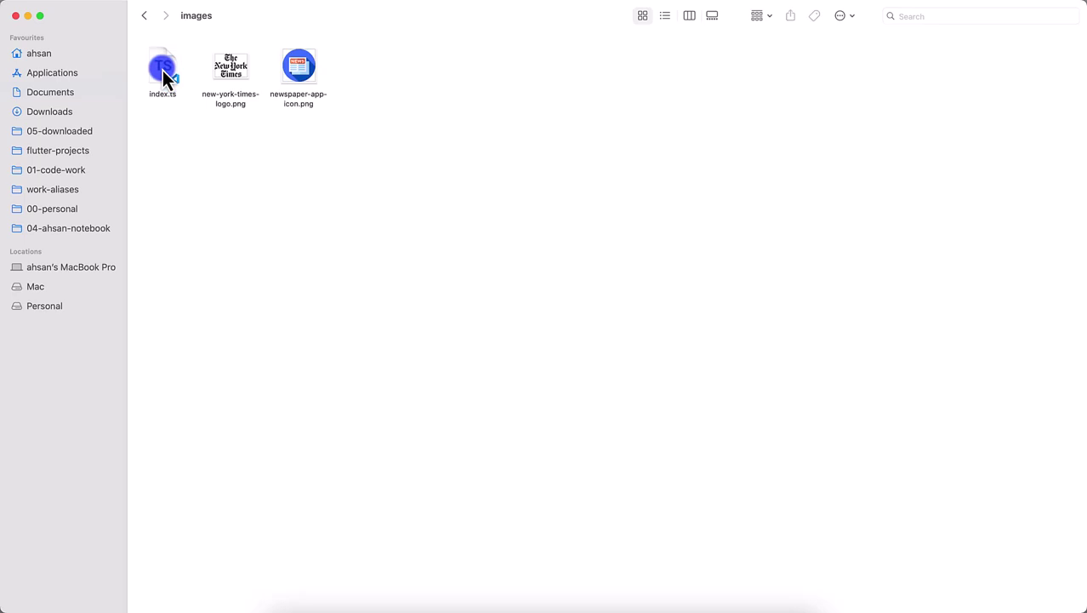
{"action": "key", "text": "Right"}
{"action": "key", "text": "Right"}
{"action": "key", "text": "super+Up"}
{"action": "key", "text": "super+Up"}
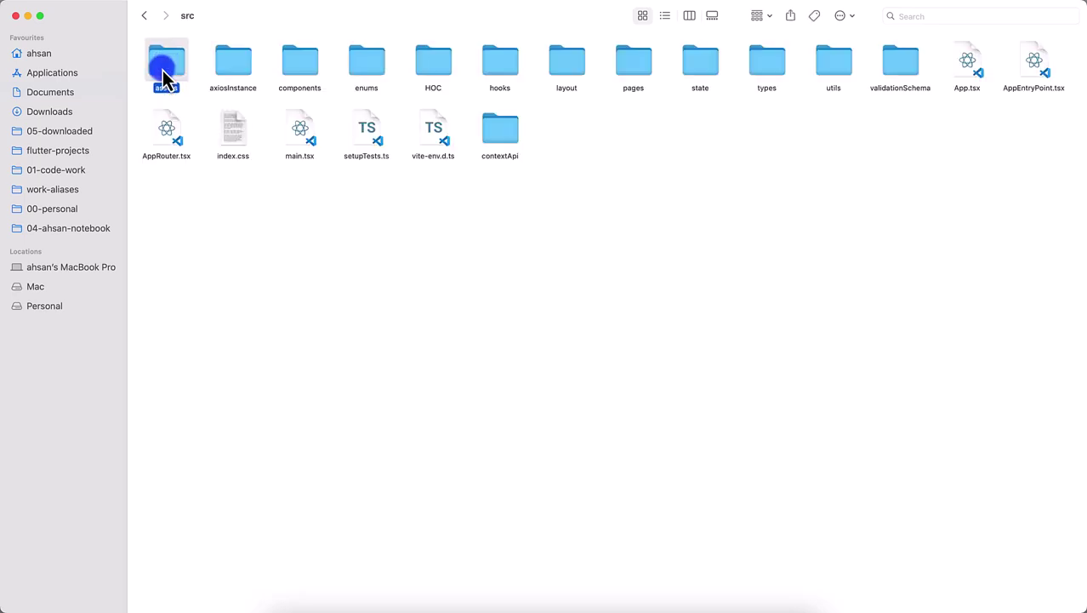
{"action": "key", "text": "super+Up"}
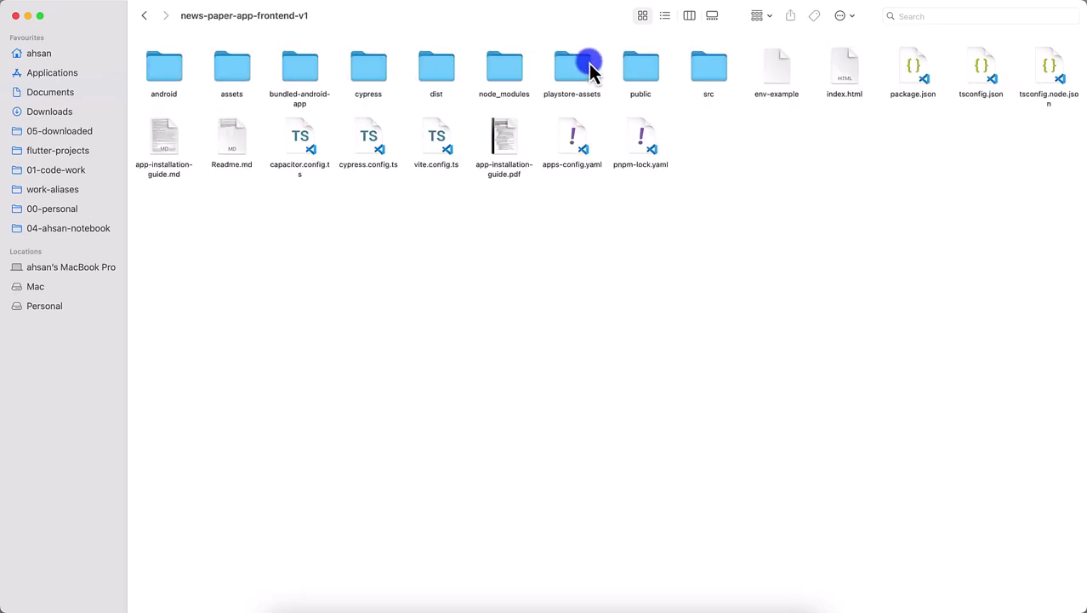
{"action": "double_click", "coordinate": [591, 68]}
{"action": "key", "text": "Right"}
{"action": "key", "text": "Return"}
{"action": "type", "text": "ico"}
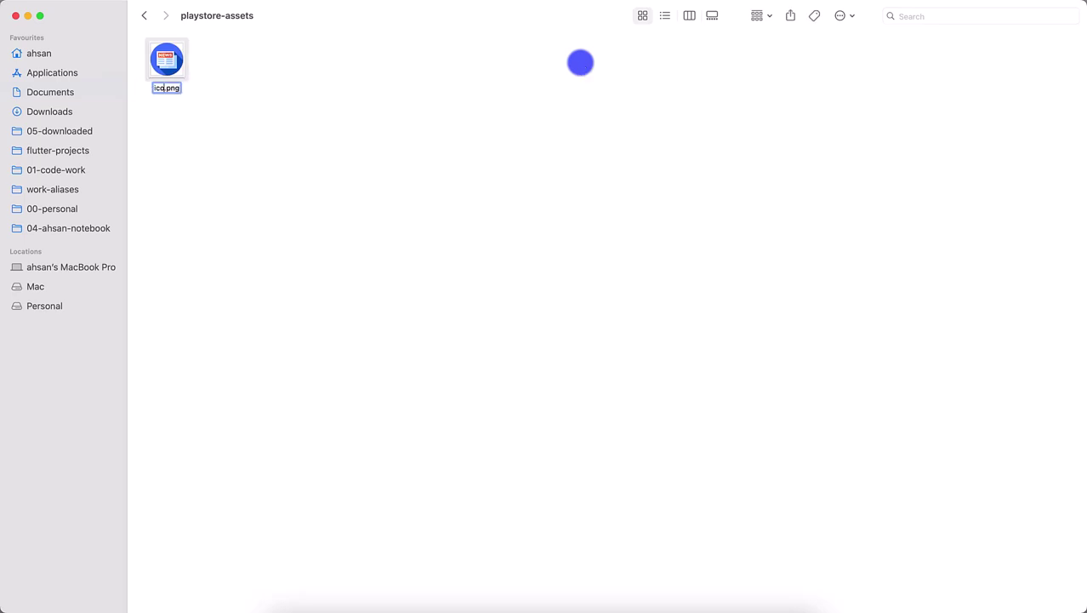
- Duplicate icon.png, rename the copy icon-1024-500.png, and open it in Preview
{"action": "key", "text": "super+d"}
{"action": "key", "text": "super+Tab"}
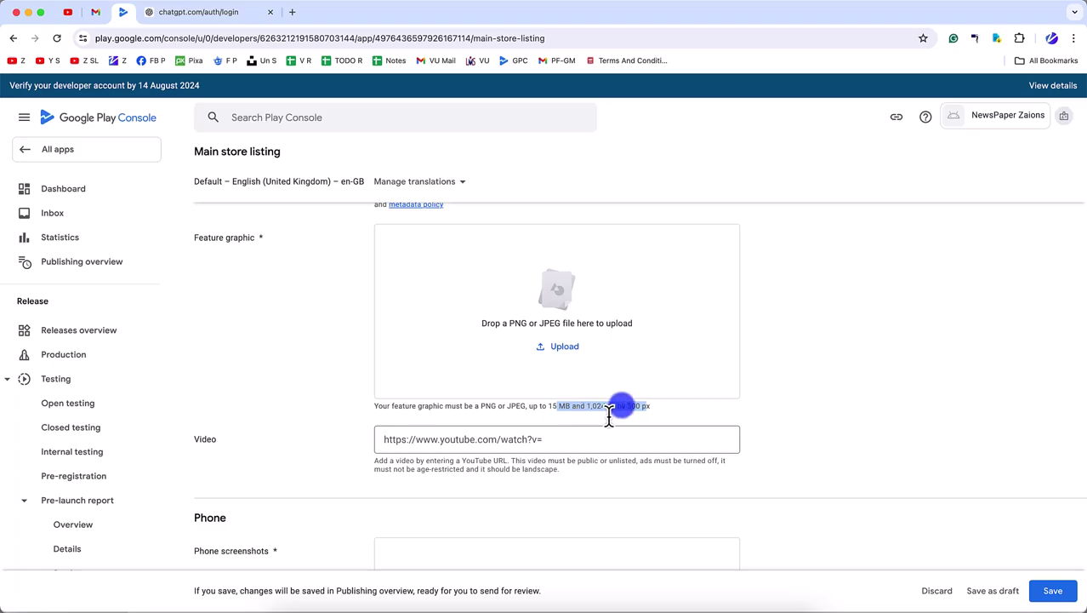
{"action": "key", "text": "super+Tab"}
{"action": "key", "text": "Return"}
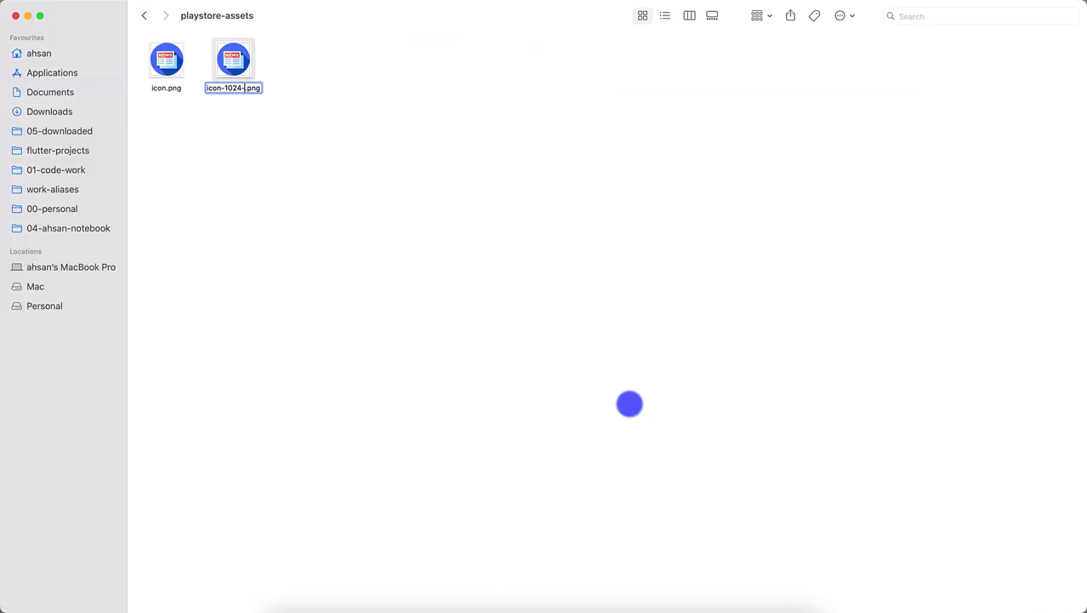
{"action": "type", "text": "icon-1024-500"}
{"action": "key", "text": "Return"}
{"action": "key", "text": "super+o"}
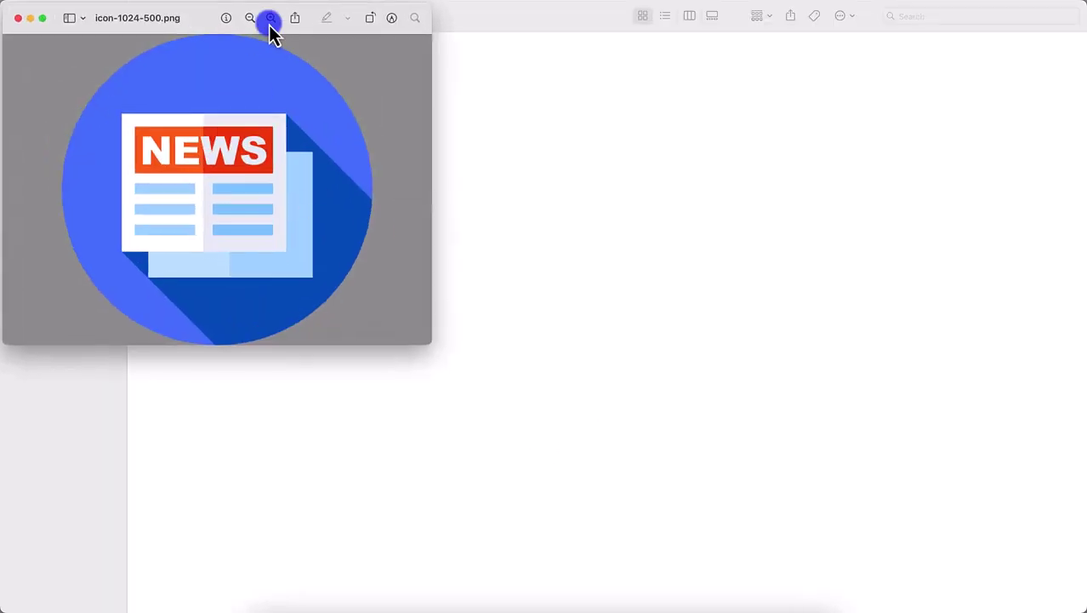
- Resize icon-1024-500.png to width 1024 and height 500 without proportional scaling, then save and close
{"action": "left_click", "coordinate": [207, 3]}
{"action": "left_click", "coordinate": [225, 58]}
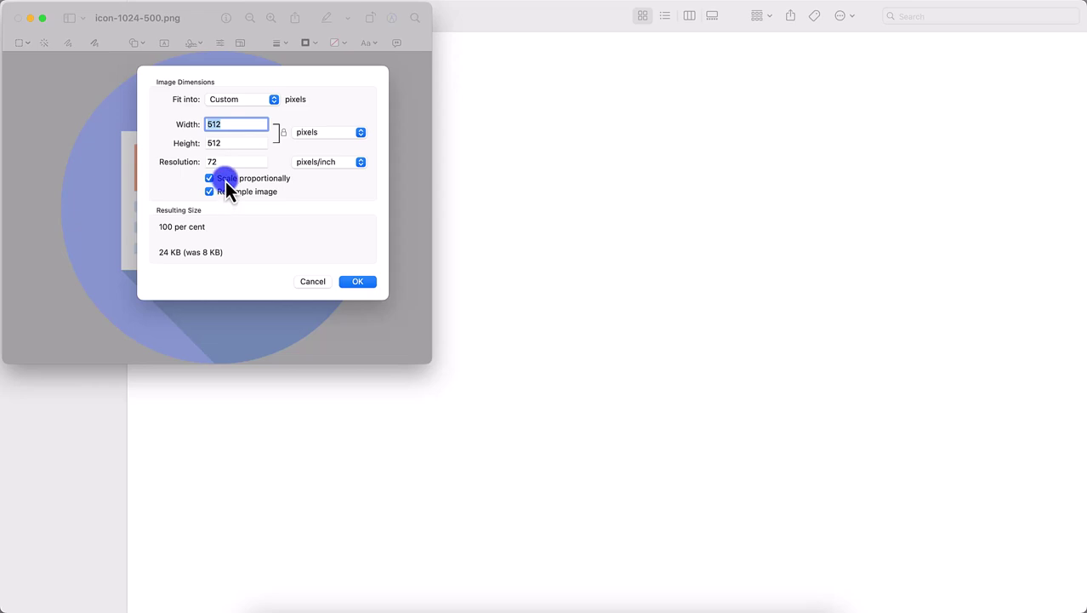
{"action": "left_click", "coordinate": [226, 180]}
{"action": "left_click", "coordinate": [217, 143]}
{"action": "type", "text": "50"}
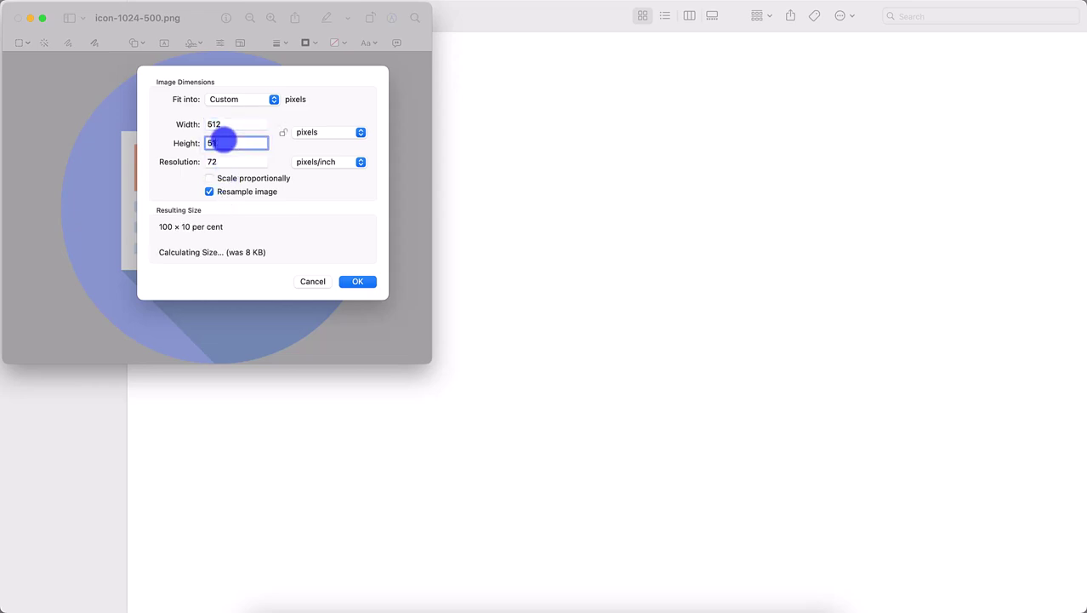
{"action": "type", "text": "0"}
{"action": "left_click", "coordinate": [214, 125]}
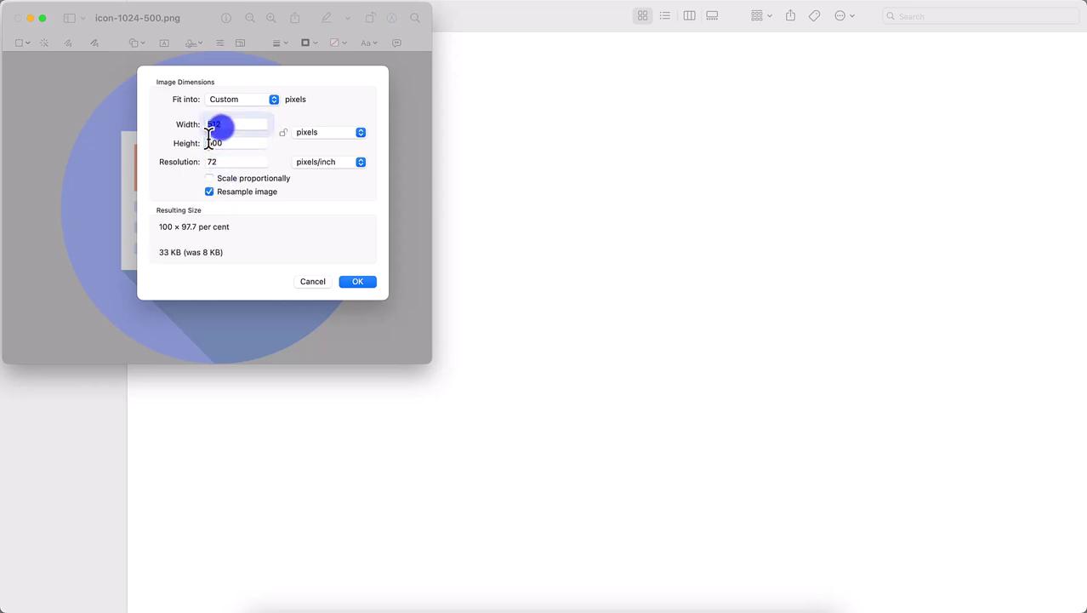
{"action": "type", "text": "1024"}
{"action": "key", "text": "Return"}
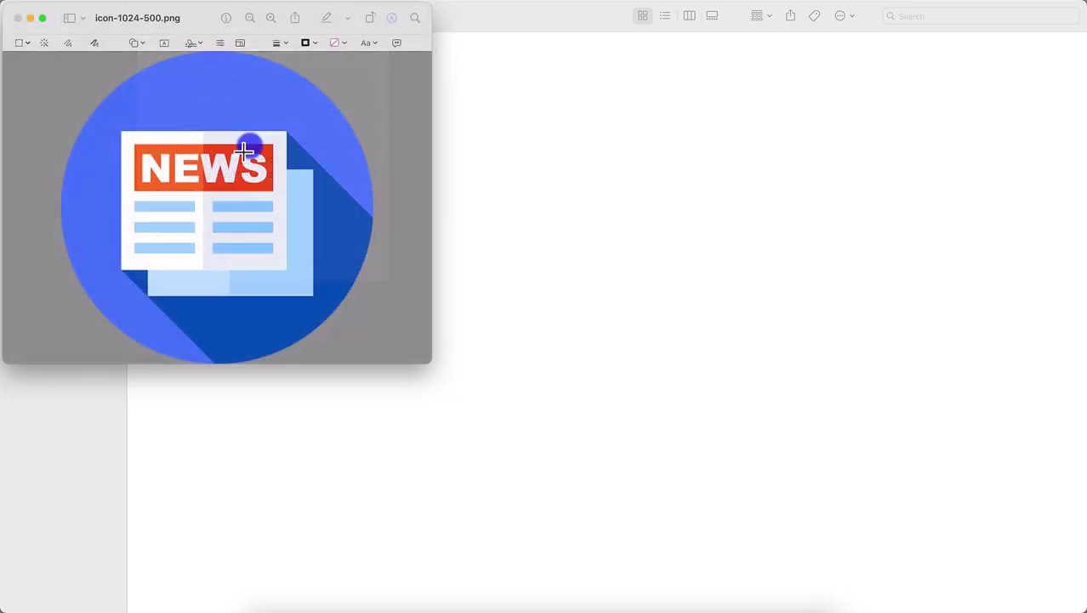
{"action": "key", "text": "super+s"}
{"action": "key", "text": "super+w"}
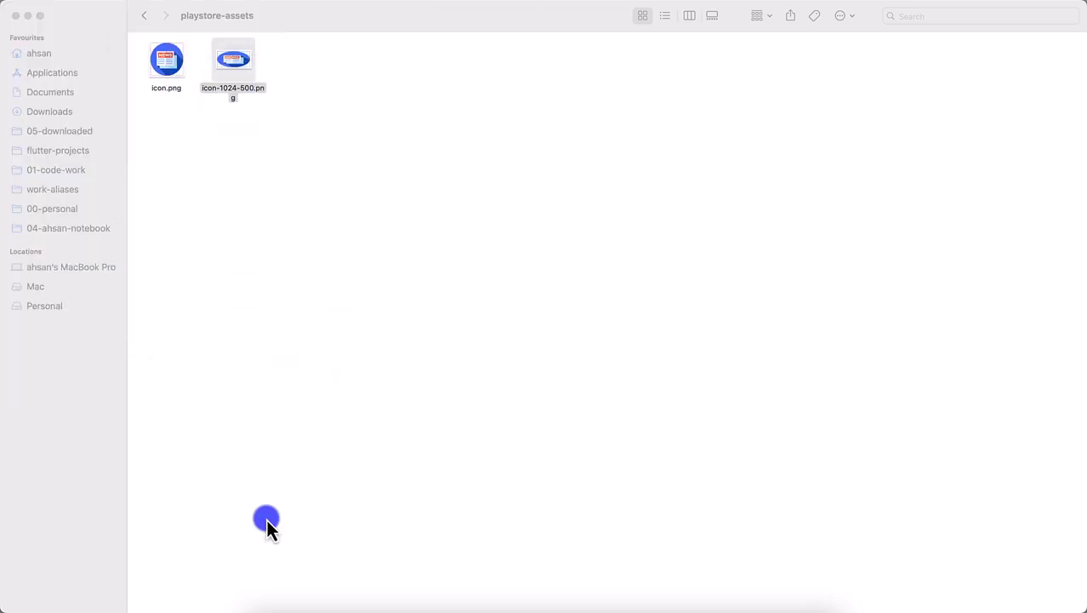
- Drag icon-1024-500.png from Finder into the Feature graphic slot, then scroll down to Phone screenshots
{"action": "left_click", "coordinate": [308, 604]}
{"action": "key", "text": "super+Tab"}
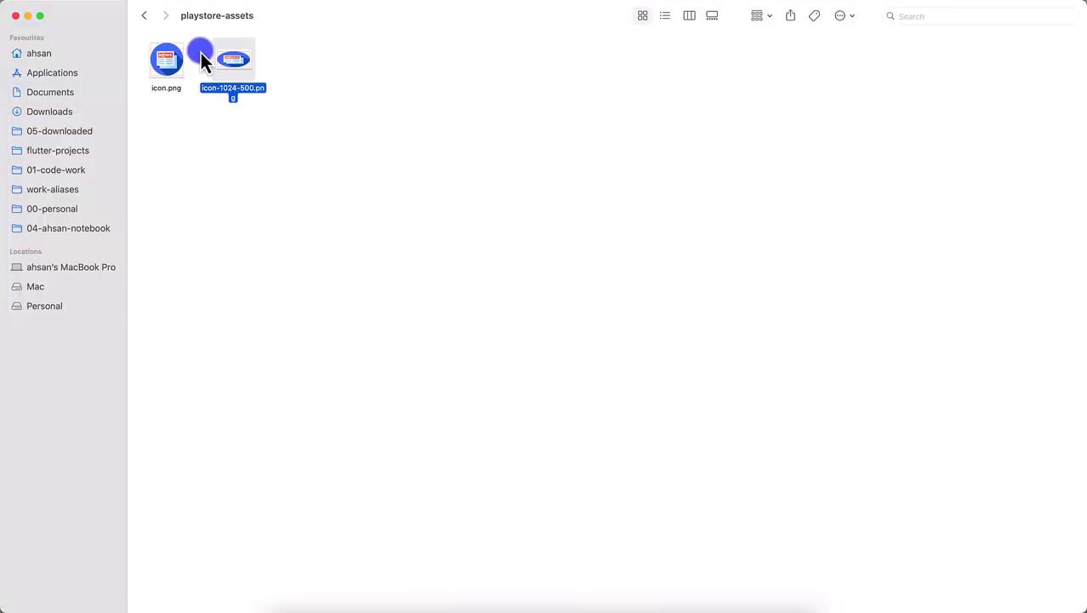
{"action": "key", "text": "super+Tab"}
{"action": "left_click_drag", "start_coordinate": [698, 224], "coordinate": [553, 345]}
{"action": "scroll", "coordinate": [534, 452], "scroll_direction": "down", "scroll_amount": 3}
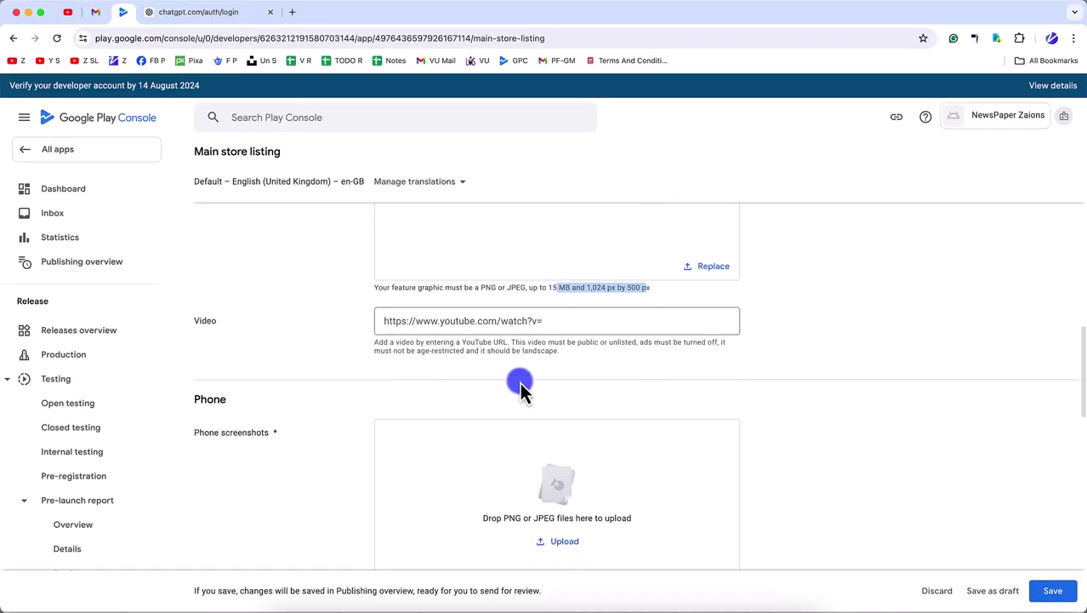
{"action": "left_click", "coordinate": [438, 327]}
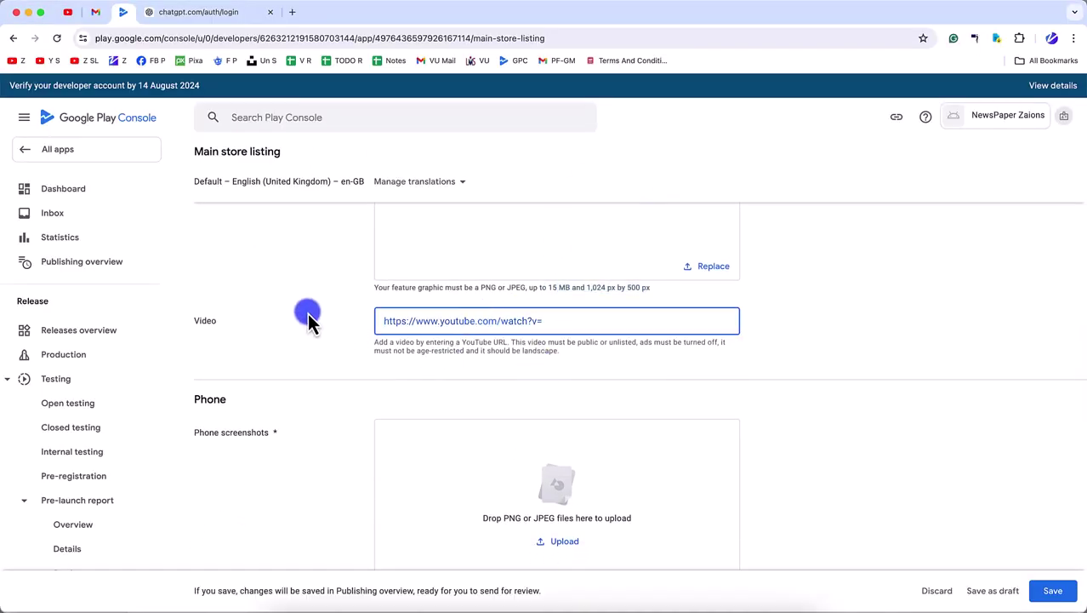
{"action": "scroll", "coordinate": [502, 280], "scroll_direction": "up", "scroll_amount": 1}
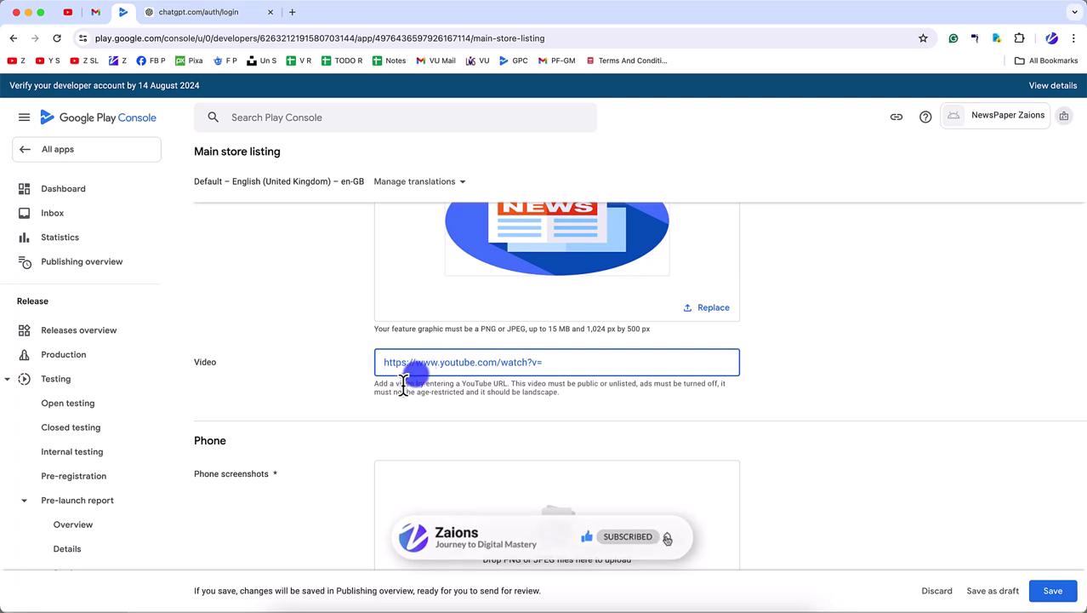
{"action": "scroll", "coordinate": [413, 368], "scroll_direction": "down", "scroll_amount": 1}
{"action": "scroll", "coordinate": [461, 340], "scroll_direction": "down", "scroll_amount": 3}
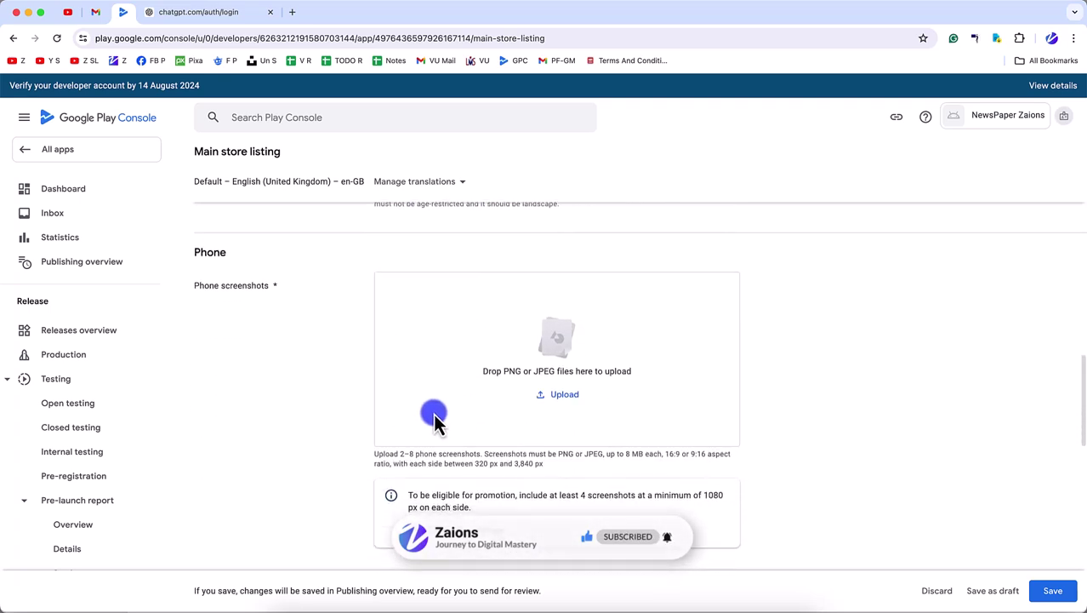
{"action": "scroll", "coordinate": [553, 421], "scroll_direction": "down", "scroll_amount": 2}
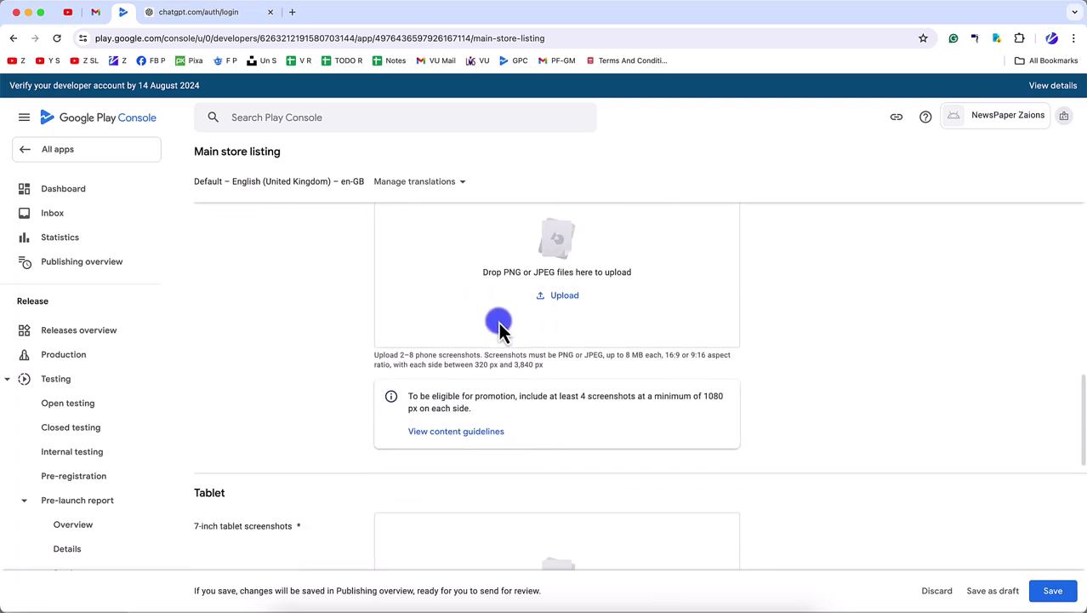
{"action": "scroll", "coordinate": [494, 366], "scroll_direction": "up", "scroll_amount": 2}
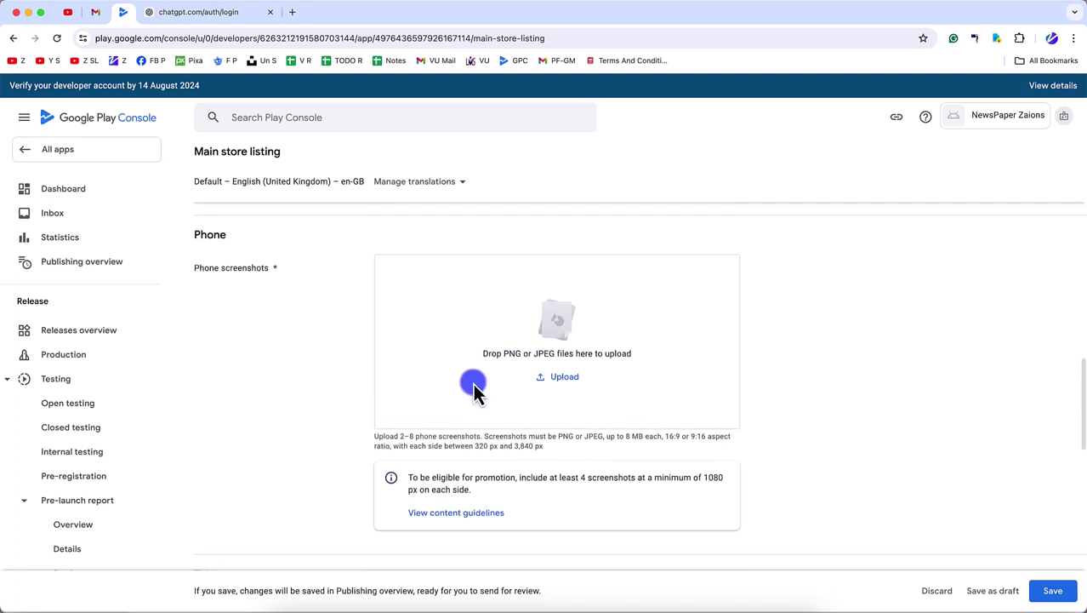
- Open newspaper.aoneahsan.com in a new tab and emulate it as an iPhone 14 Pro Max in DevTools
{"action": "left_click", "coordinate": [292, 12]}
{"action": "type", "text": "newspaper.aoneahsan.com"}
{"action": "key", "text": "Return"}
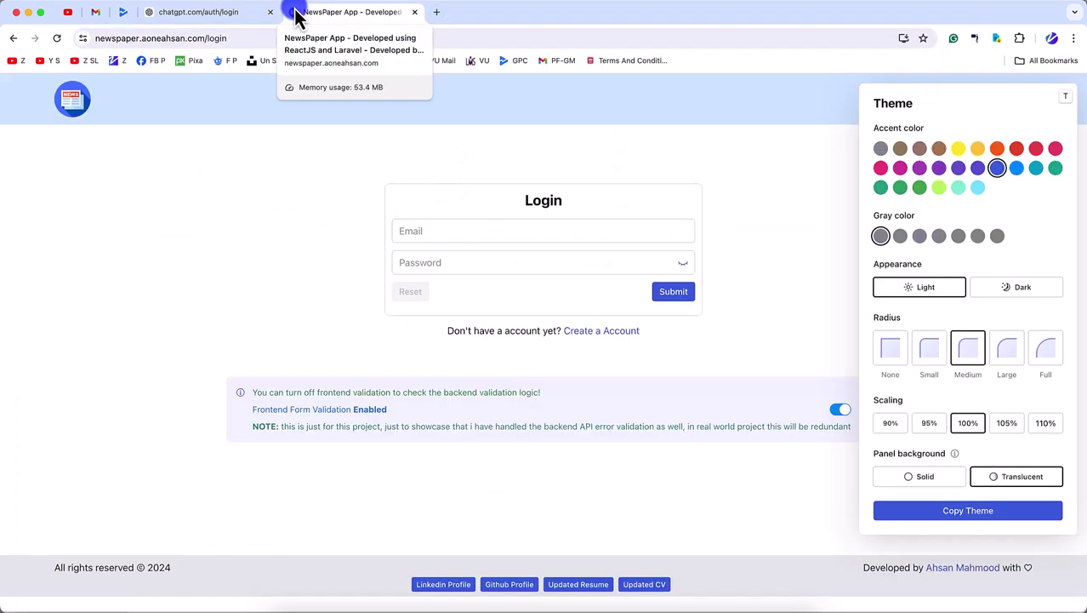
{"action": "key", "text": "super+alt+j"}
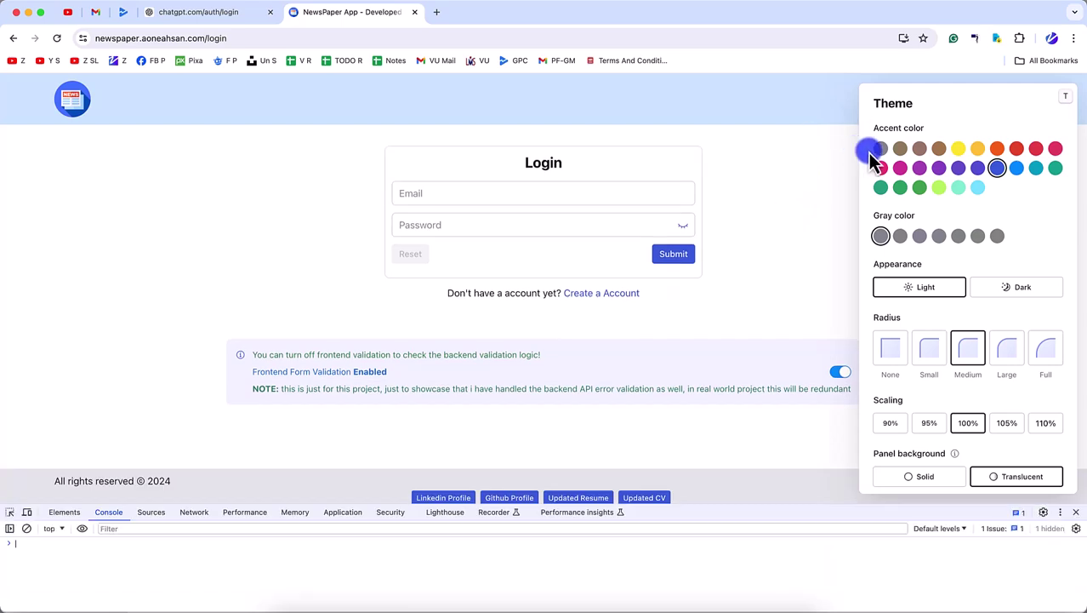
{"action": "left_click", "coordinate": [1066, 98]}
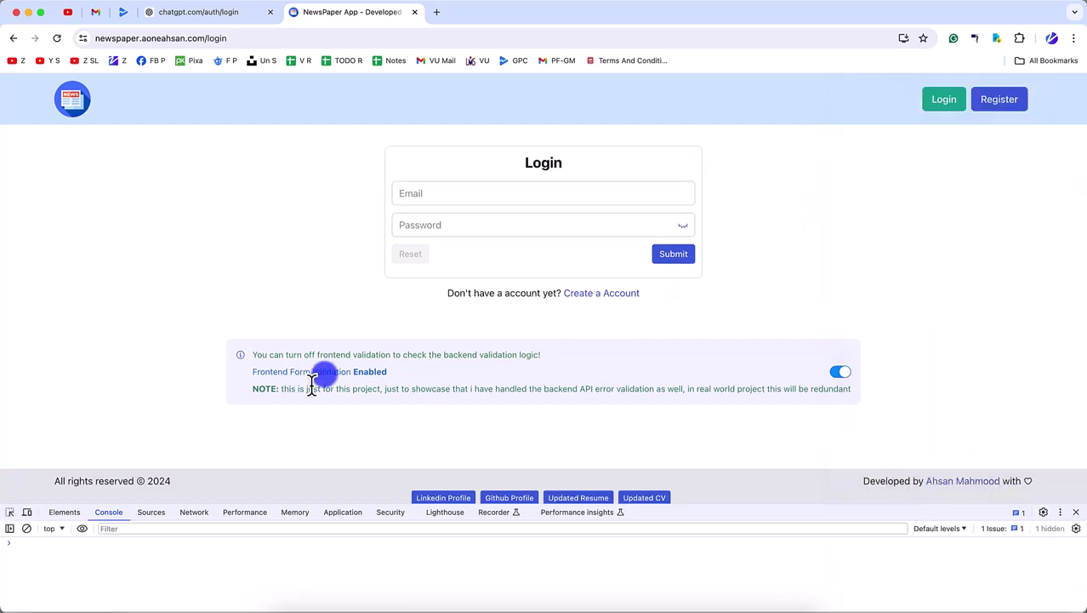
{"action": "left_click", "coordinate": [27, 511]}
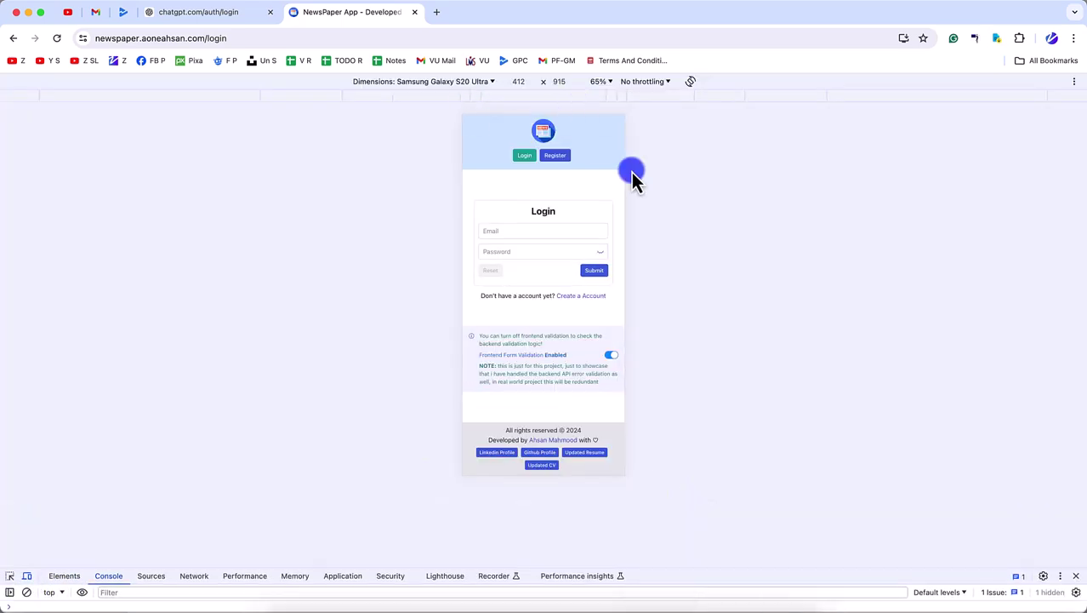
{"action": "left_click", "coordinate": [486, 82]}
{"action": "left_click", "coordinate": [438, 160]}
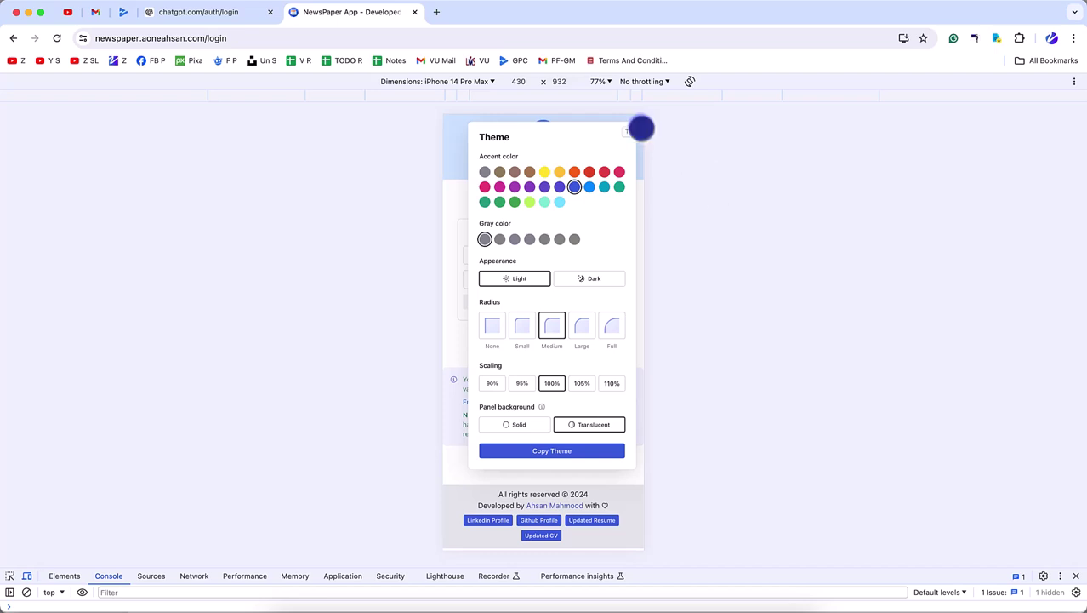
{"action": "key", "text": "t"}
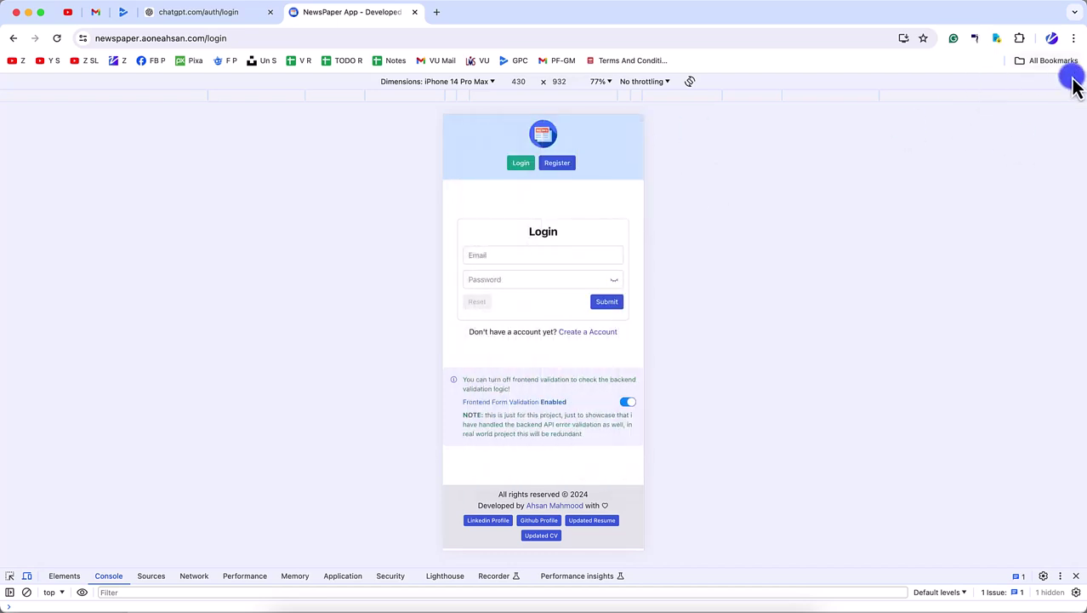
- Capture phone-sized screenshots of the Login page and the Register page
{"action": "left_click", "coordinate": [1074, 81]}
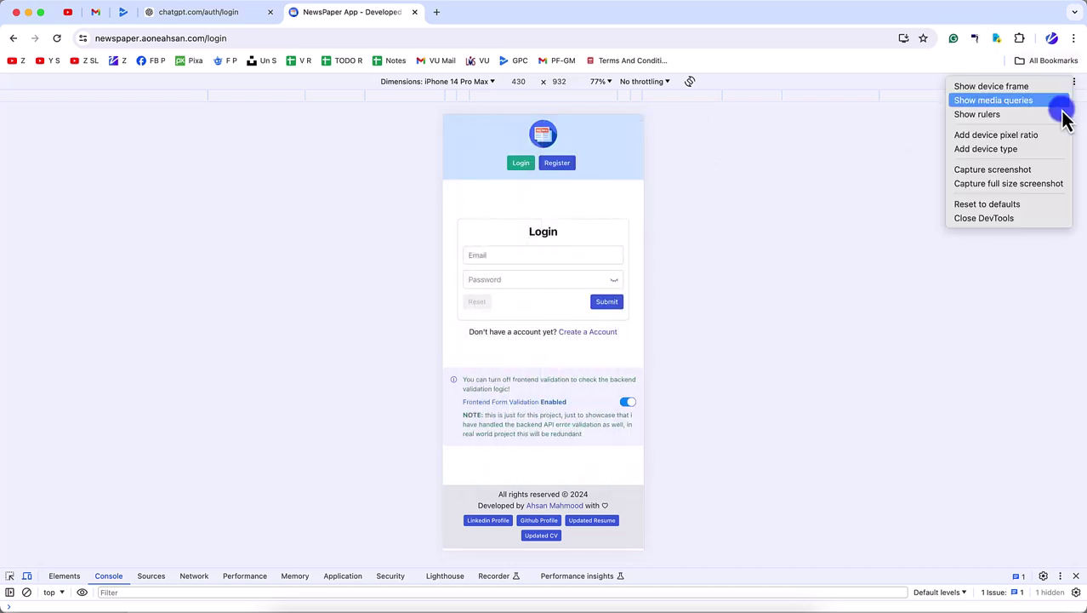
{"action": "left_click", "coordinate": [1016, 170]}
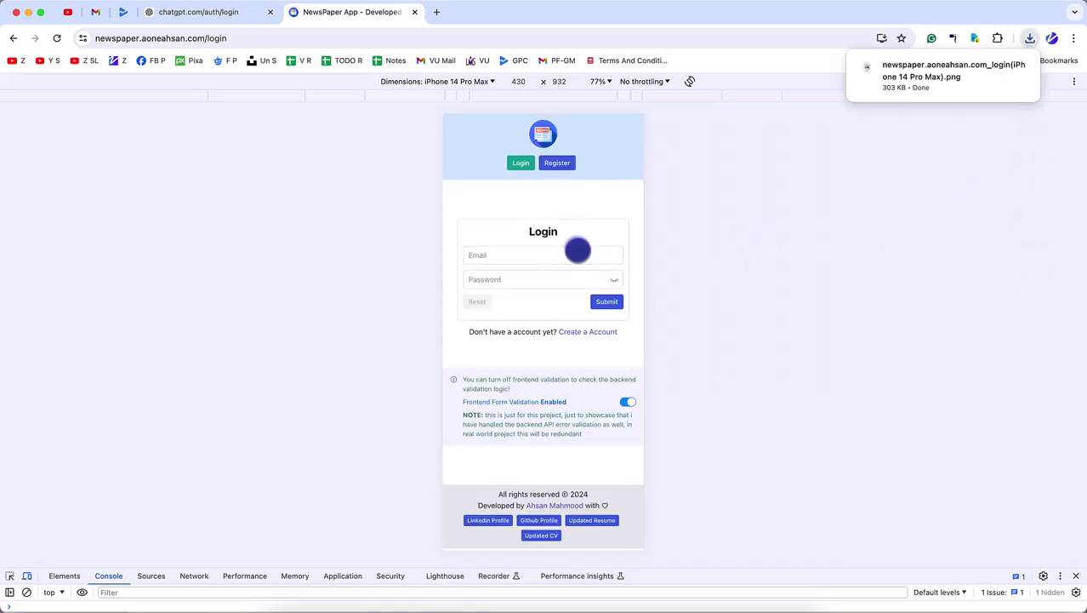
{"action": "left_click", "coordinate": [557, 163]}
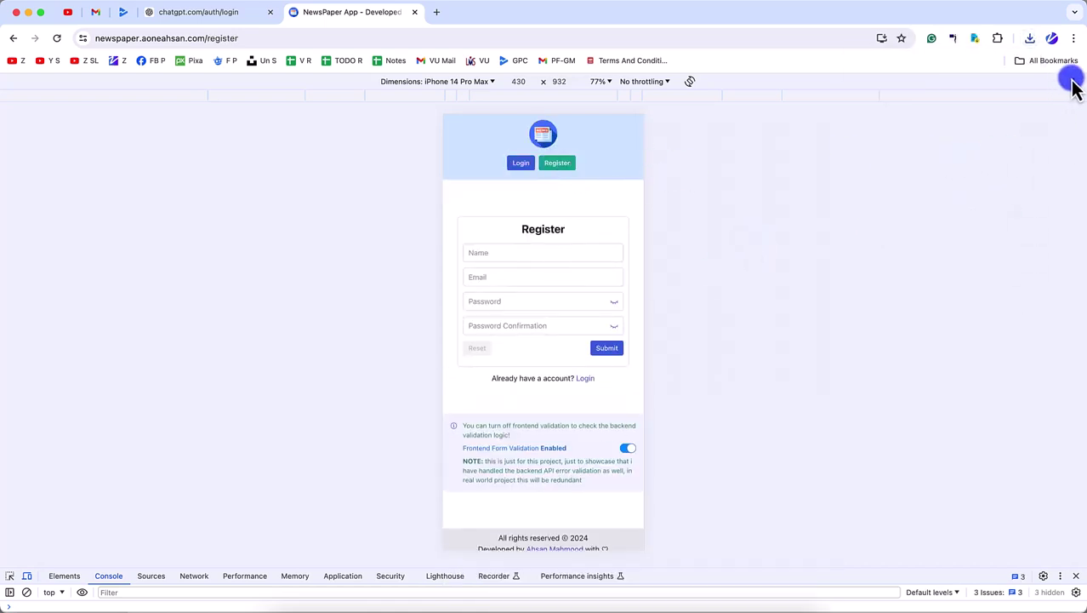
{"action": "left_click", "coordinate": [1074, 81]}
{"action": "left_click", "coordinate": [1009, 180]}
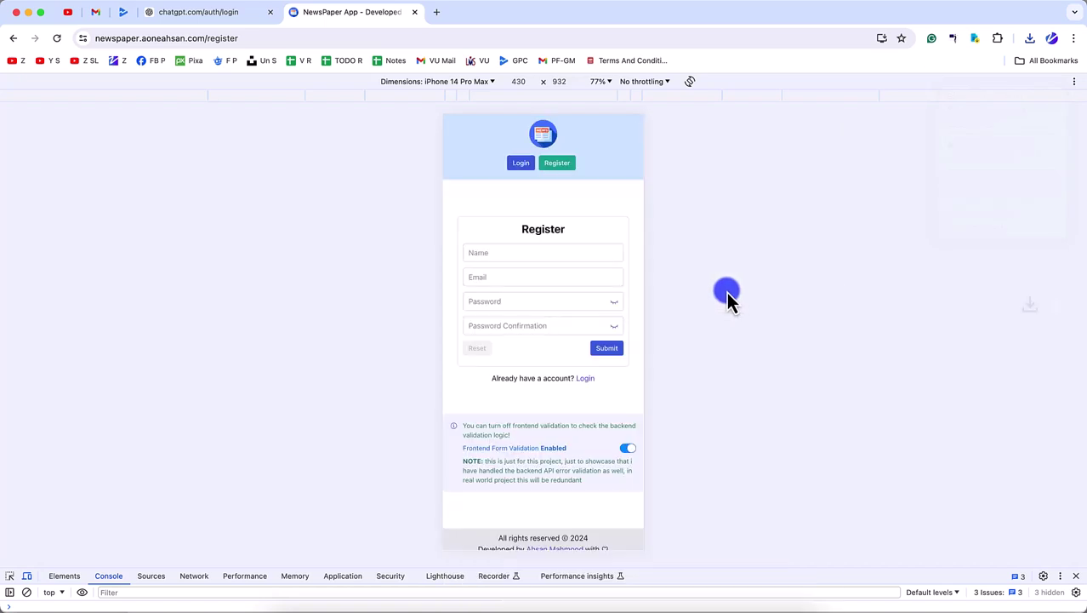
- Log in with the account e-mail and password, then dismiss Chrome's save-password prompt
{"action": "left_click", "coordinate": [521, 163]}
{"action": "left_click", "coordinate": [513, 259]}
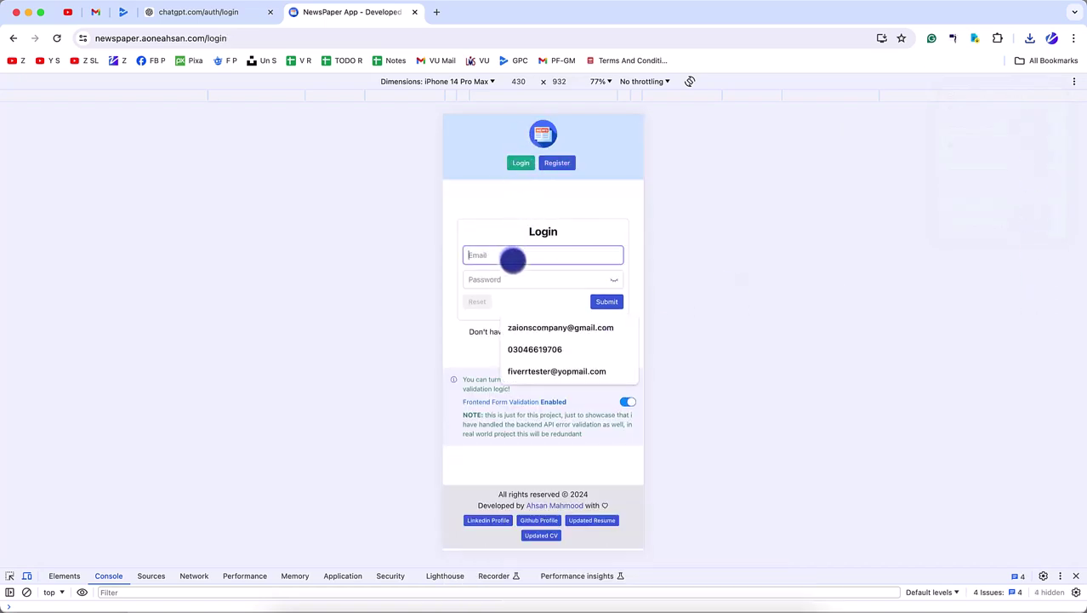
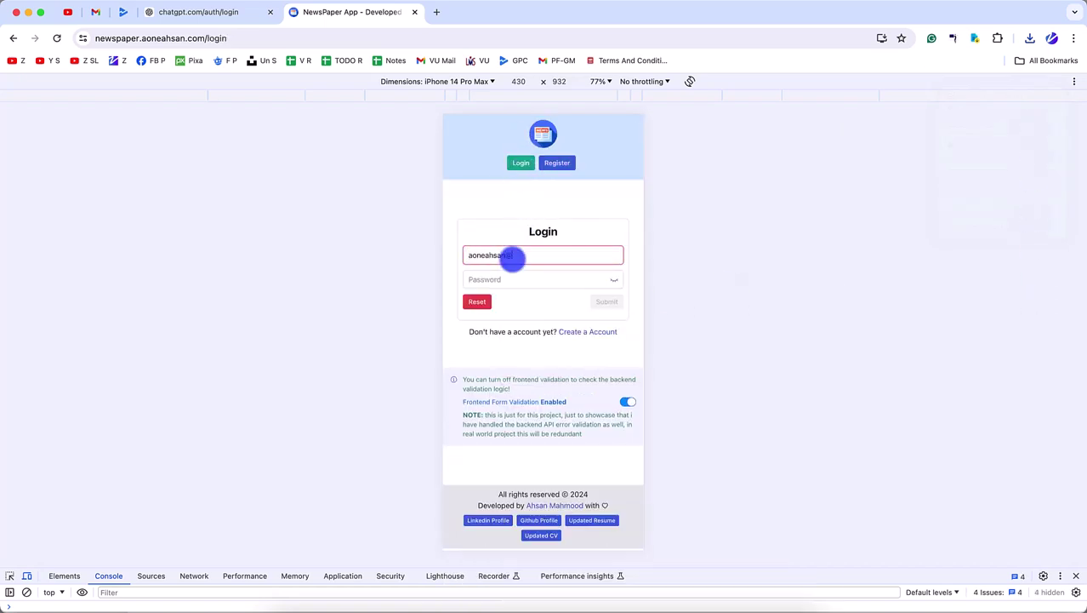
{"action": "left_click", "coordinate": [509, 278]}
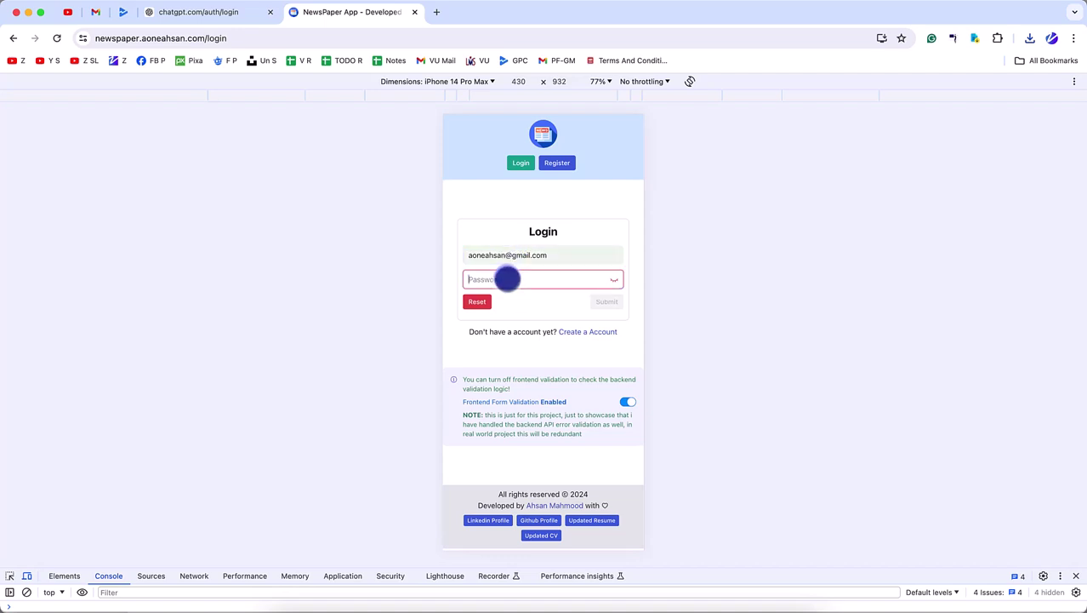
{"action": "type", "text": "123456"}
{"action": "left_click", "coordinate": [606, 302]}
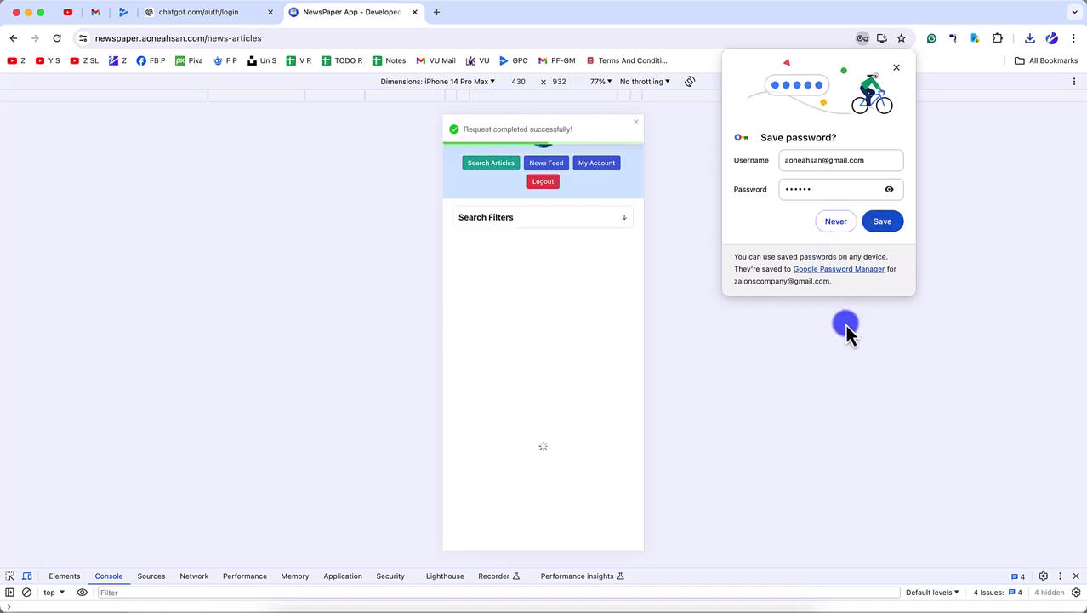
{"action": "left_click", "coordinate": [839, 225]}
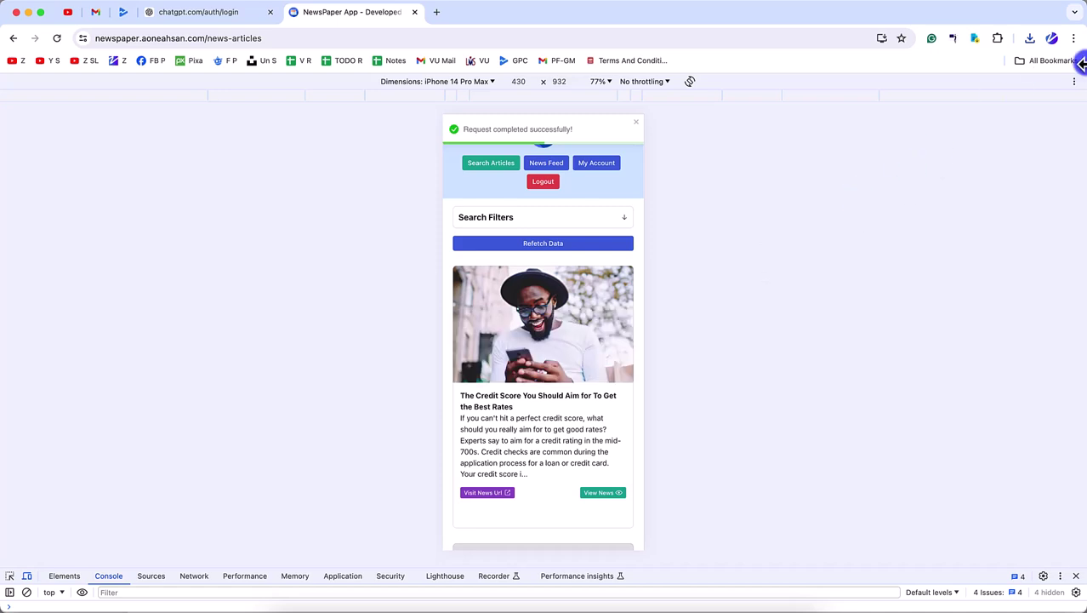
- Capture screenshots of the articles page, before and after expanding the Search Filters panel
{"action": "left_click", "coordinate": [1075, 85]}
{"action": "left_click", "coordinate": [1024, 178]}
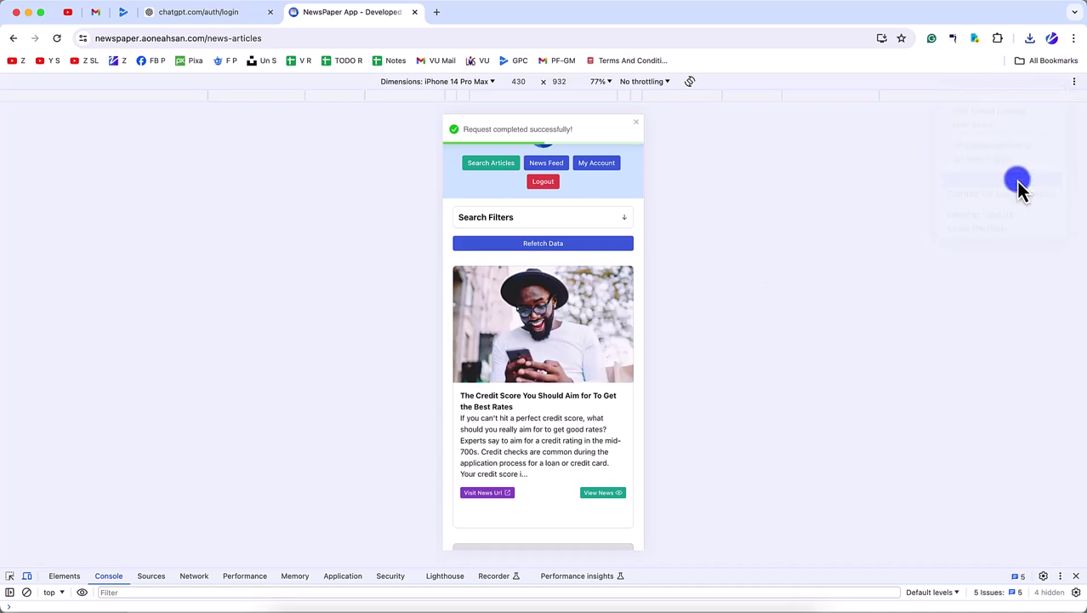
{"action": "left_click", "coordinate": [621, 217]}
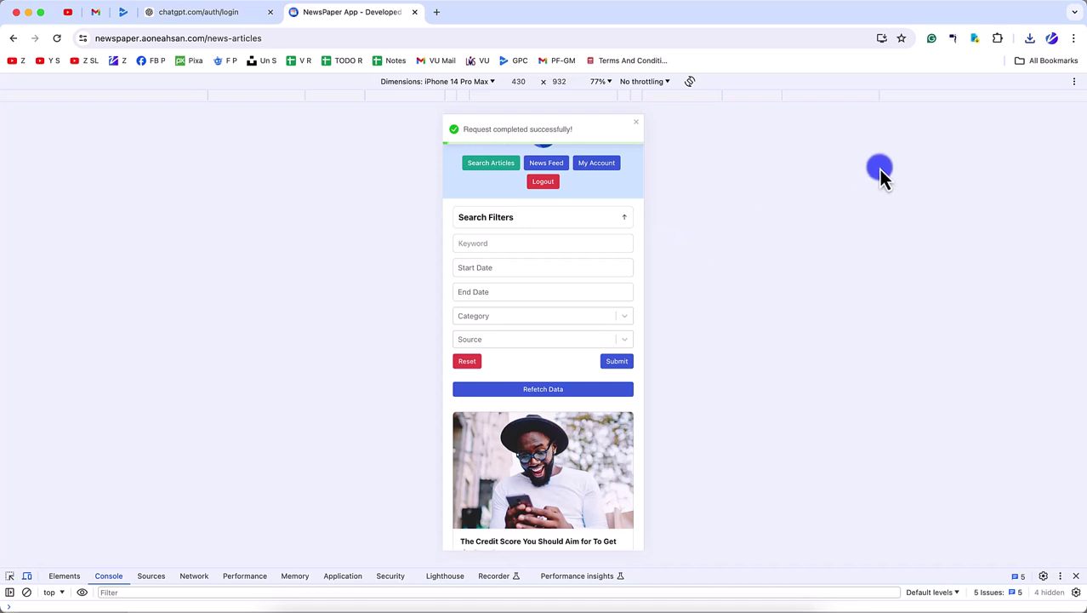
{"action": "left_click", "coordinate": [1076, 84]}
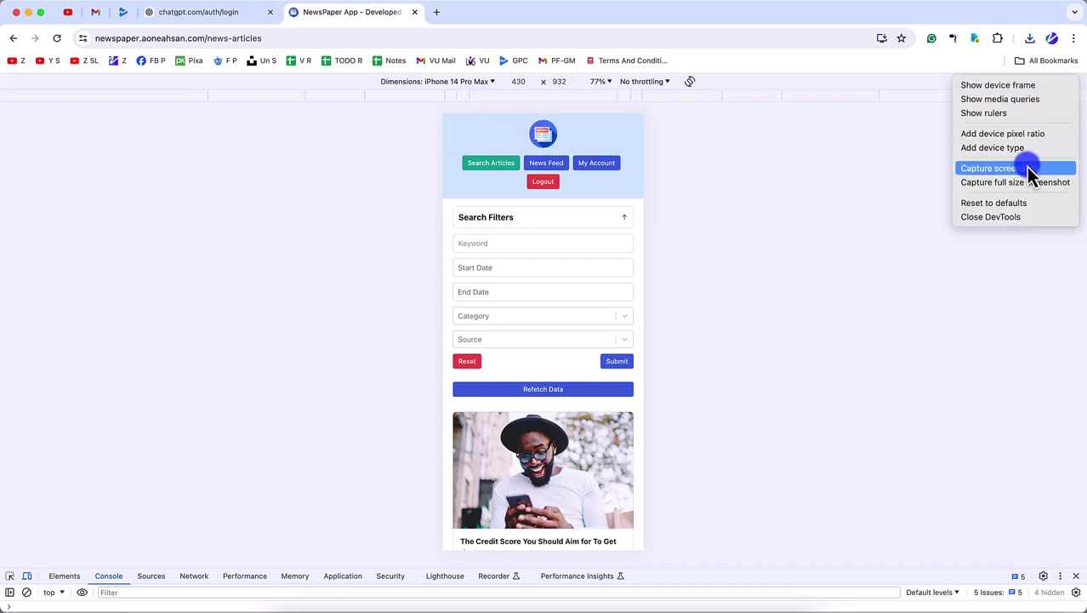
{"action": "left_click", "coordinate": [1027, 167]}
- Capture the News Feed page, then again with News Feed Preference Options expanded
{"action": "left_click", "coordinate": [555, 162]}
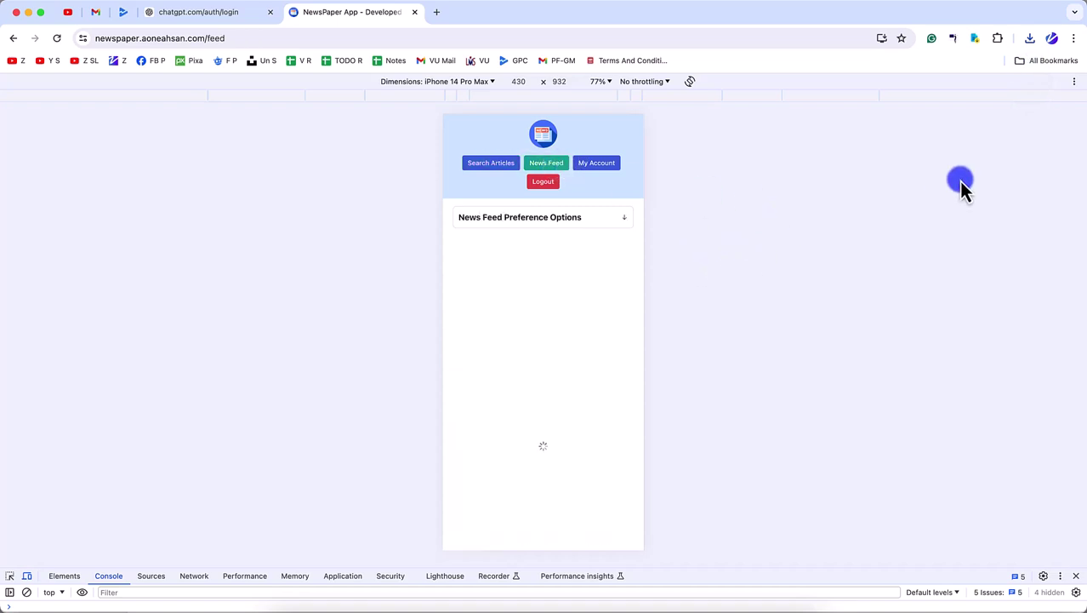
{"action": "left_click", "coordinate": [1074, 82]}
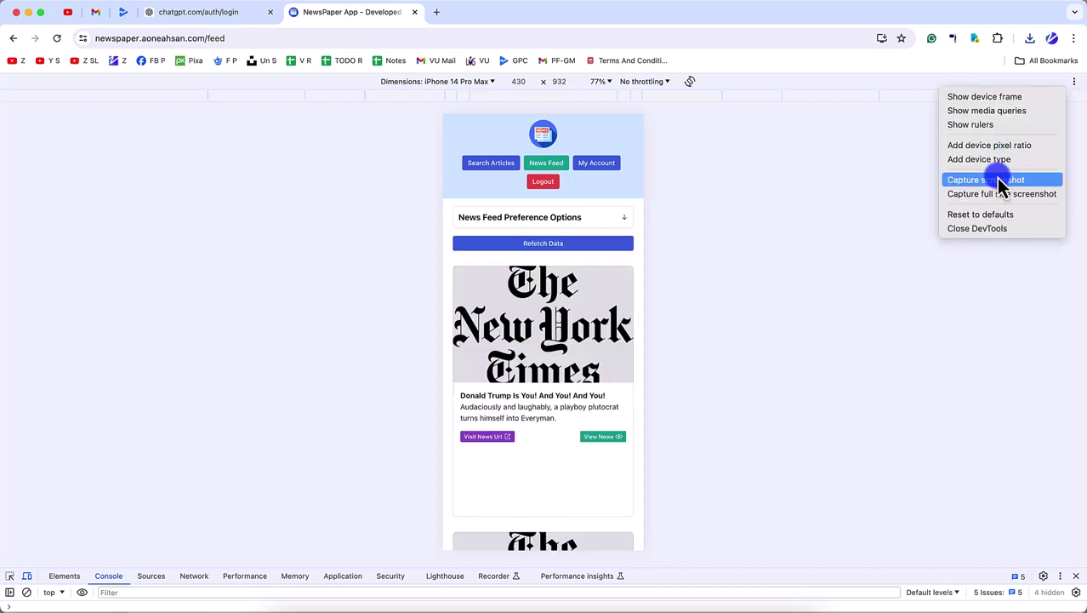
{"action": "left_click", "coordinate": [1002, 179]}
{"action": "left_click", "coordinate": [609, 220]}
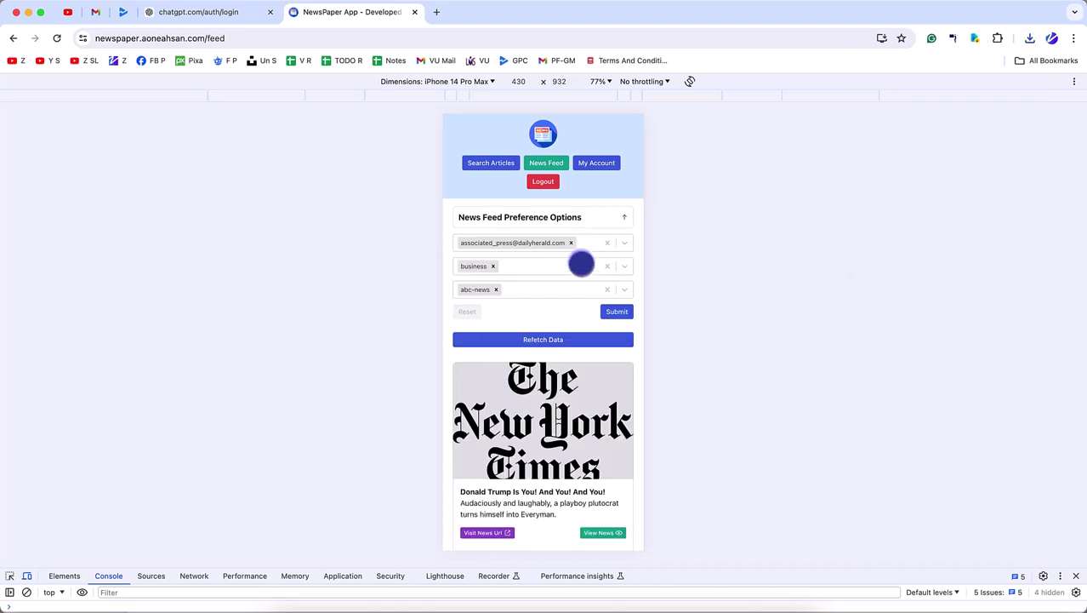
{"action": "left_click", "coordinate": [1075, 82]}
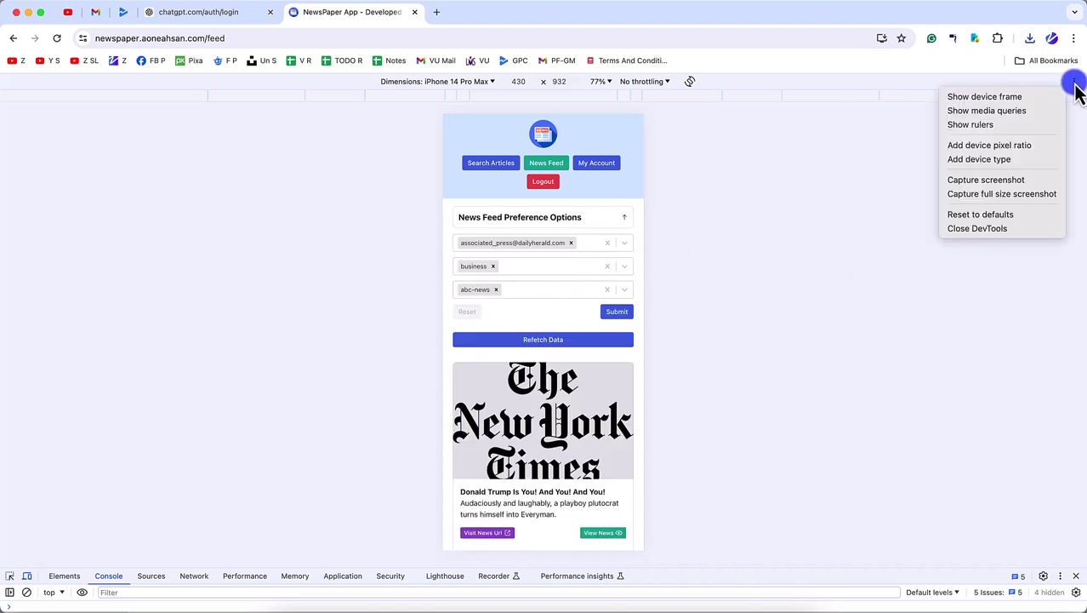
{"action": "left_click", "coordinate": [1002, 181]}
- Capture a screenshot of the My Account page, then go to Search Articles
{"action": "left_click", "coordinate": [609, 162]}
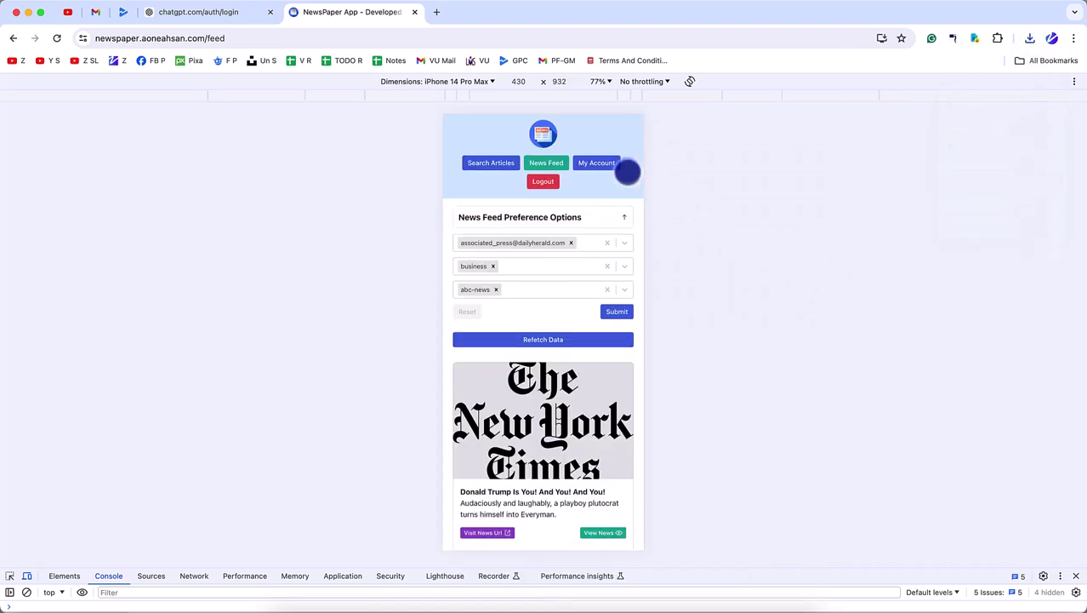
{"action": "left_click", "coordinate": [1074, 82]}
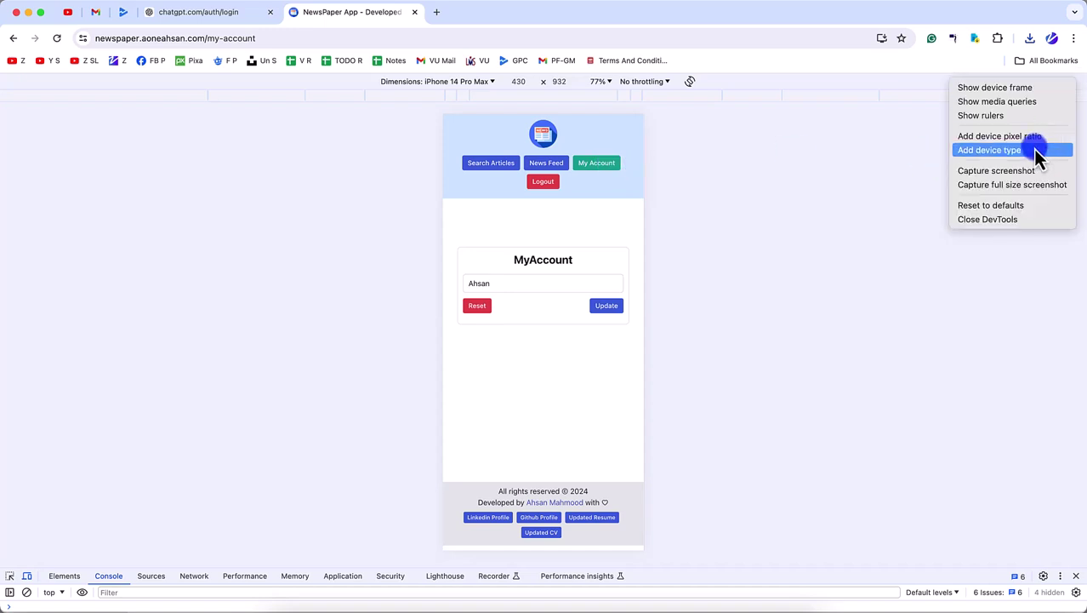
{"action": "left_click", "coordinate": [1025, 173]}
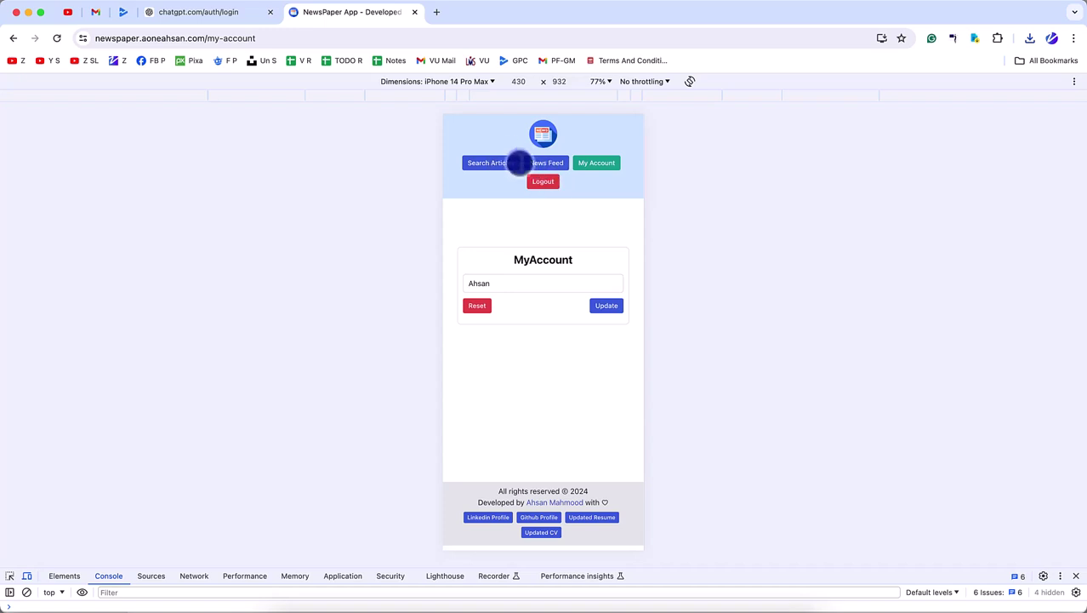
{"action": "left_click", "coordinate": [497, 168]}
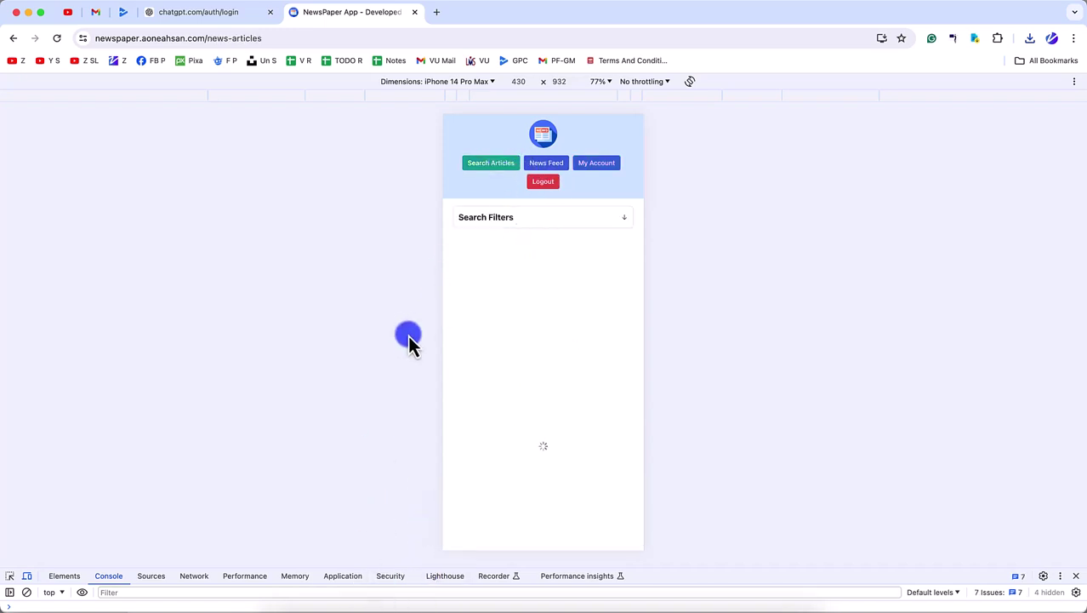
{"action": "left_click", "coordinate": [288, 608]}
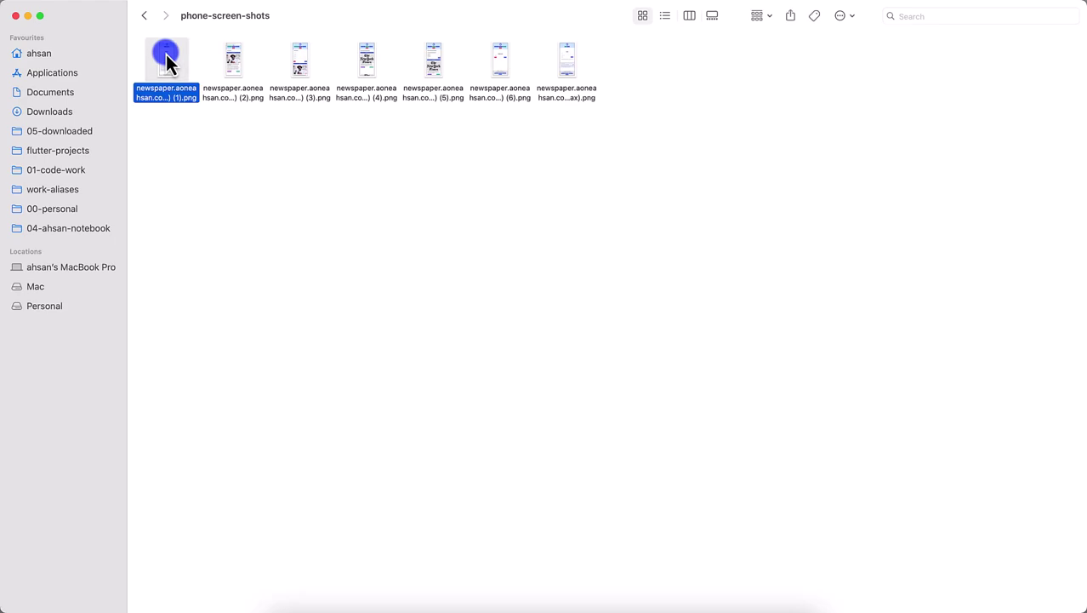
- Drag all seven phone-screen-shots images into the Phone screenshots slot
{"action": "key", "text": "space"}
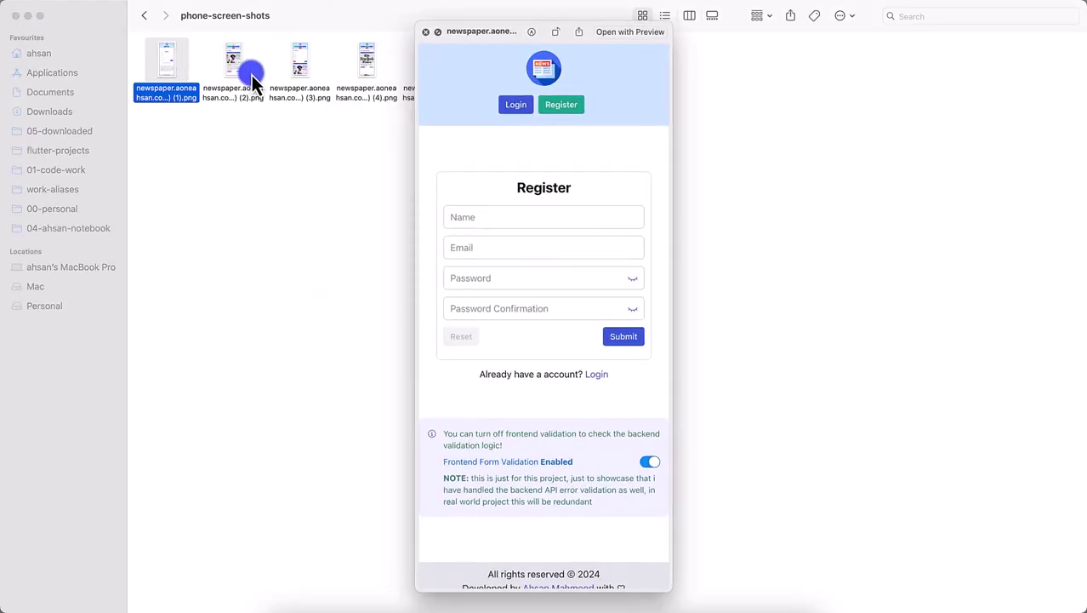
{"action": "key", "text": "super+Tab"}
{"action": "scroll", "coordinate": [451, 353], "scroll_direction": "down", "scroll_amount": 1}
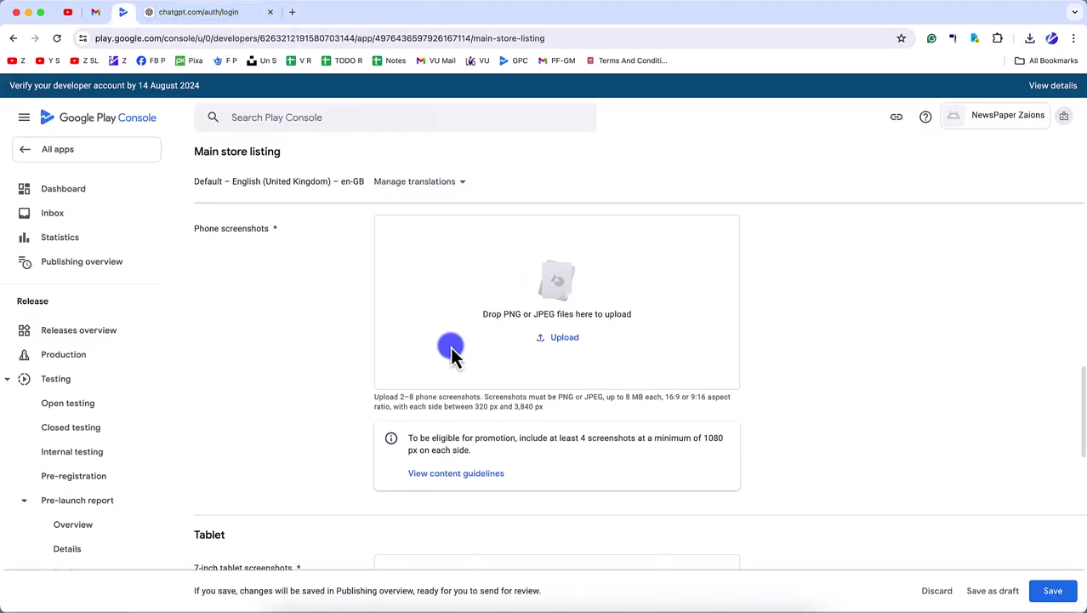
{"action": "key", "text": "super+Tab"}
{"action": "left_click_drag", "start_coordinate": [158, 143], "coordinate": [645, 32]}
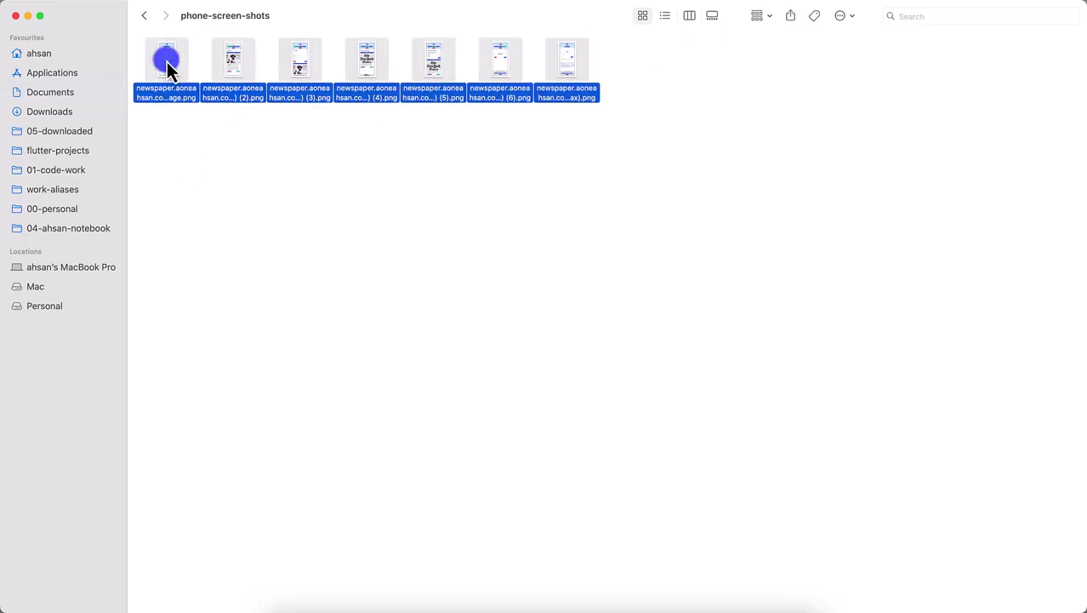
{"action": "key", "text": "super+Tab"}
{"action": "left_click_drag", "start_coordinate": [168, 68], "coordinate": [528, 416]}
- Drag the same seven images into the 7-inch and 10-inch tablet screenshot slots
{"action": "scroll", "coordinate": [527, 461], "scroll_direction": "down", "scroll_amount": 5}
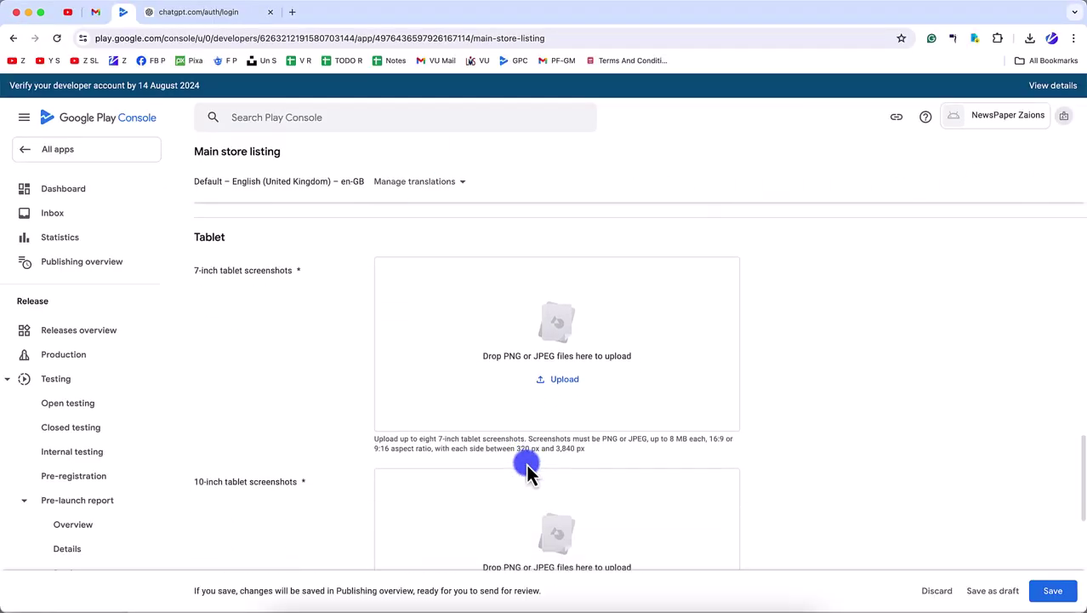
{"action": "scroll", "coordinate": [525, 466], "scroll_direction": "down", "scroll_amount": 1}
{"action": "key", "text": "super+Tab"}
{"action": "key", "text": "super+Tab"}
{"action": "left_click_drag", "start_coordinate": [172, 81], "coordinate": [568, 325]}
{"action": "scroll", "coordinate": [522, 457], "scroll_direction": "down", "scroll_amount": 3}
{"action": "key", "text": "super+Tab"}
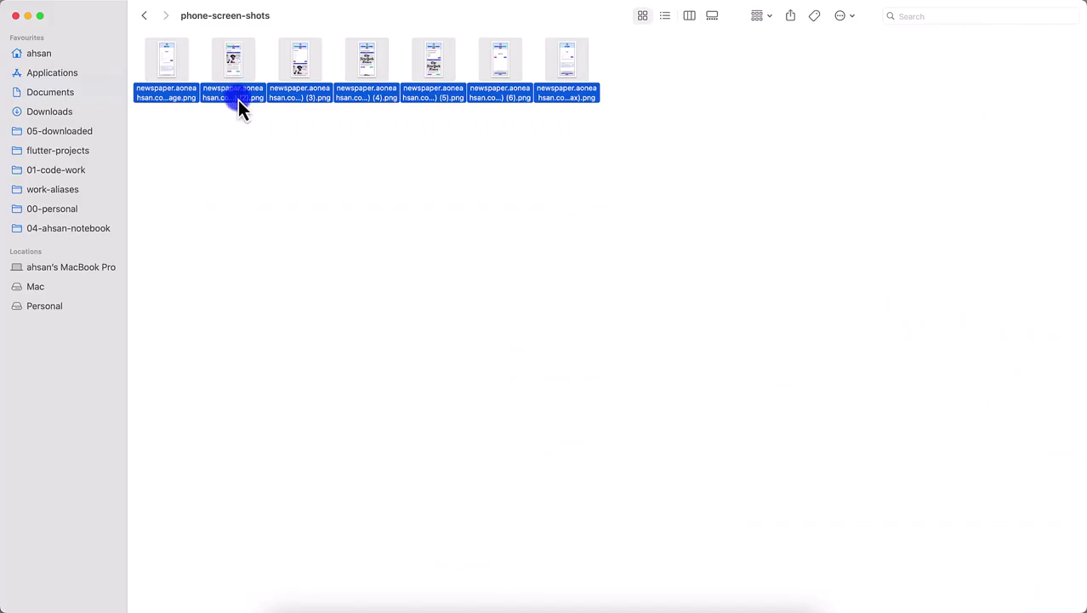
{"action": "key", "text": "super+Tab"}
{"action": "left_click_drag", "start_coordinate": [177, 82], "coordinate": [548, 425]}
- Review the uploaded screenshots, save the store listing, and choose Not now on the Publishing overview prompt
{"action": "scroll", "coordinate": [549, 434], "scroll_direction": "down", "scroll_amount": 5}
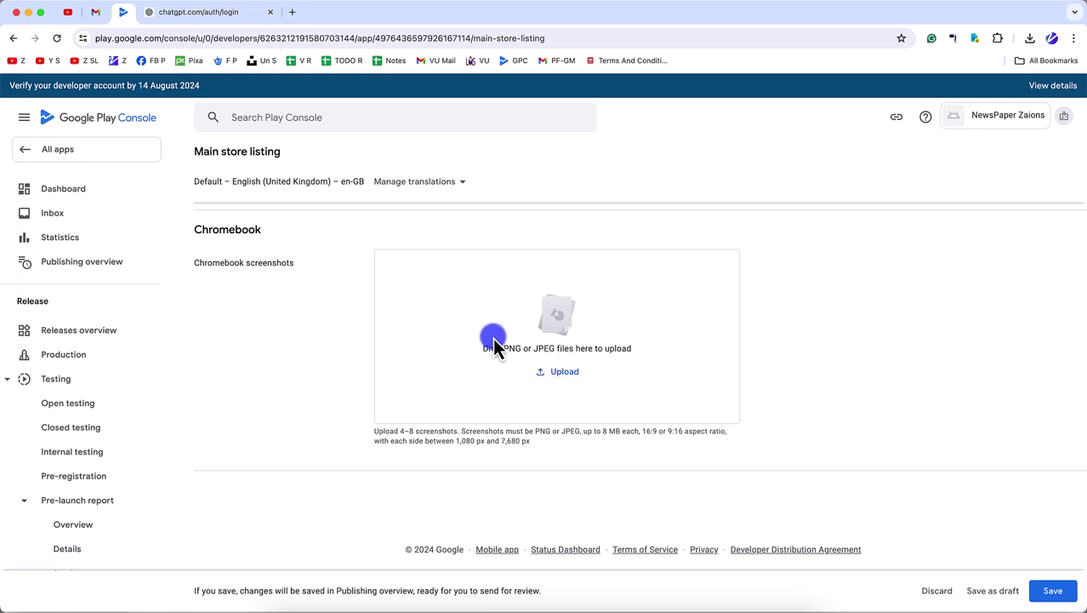
{"action": "scroll", "coordinate": [441, 336], "scroll_direction": "up", "scroll_amount": 1}
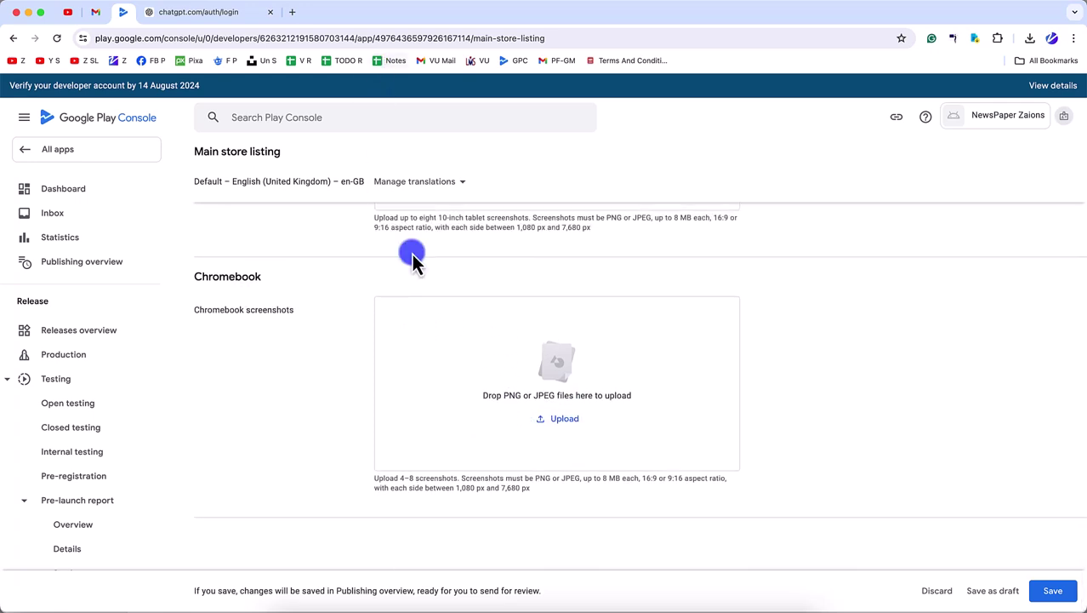
{"action": "scroll", "coordinate": [497, 469], "scroll_direction": "up", "scroll_amount": 10}
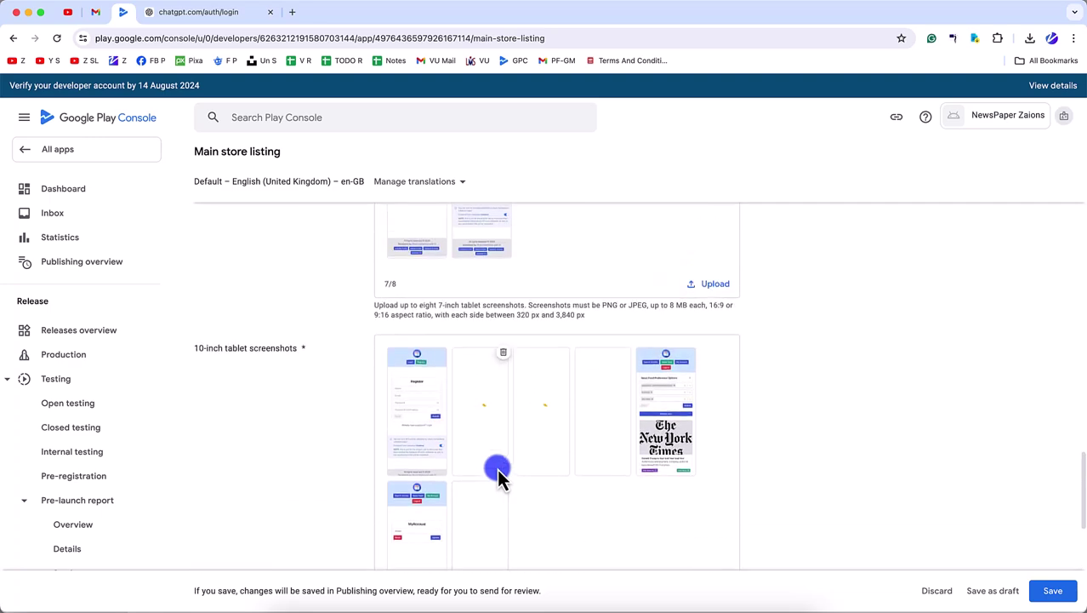
{"action": "scroll", "coordinate": [496, 469], "scroll_direction": "up", "scroll_amount": 10}
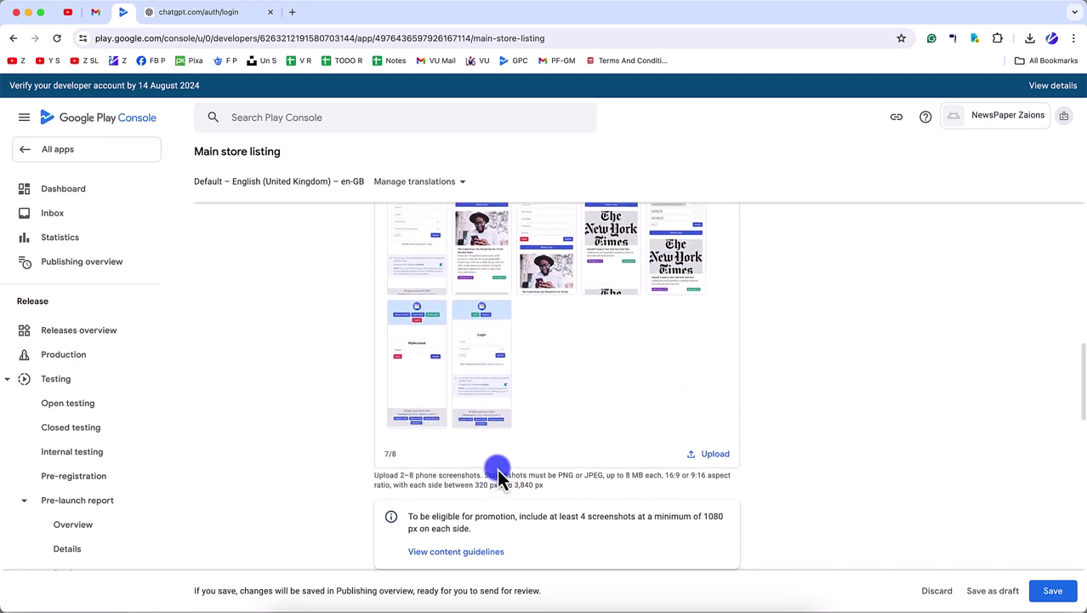
{"action": "scroll", "coordinate": [497, 467], "scroll_direction": "up", "scroll_amount": 10}
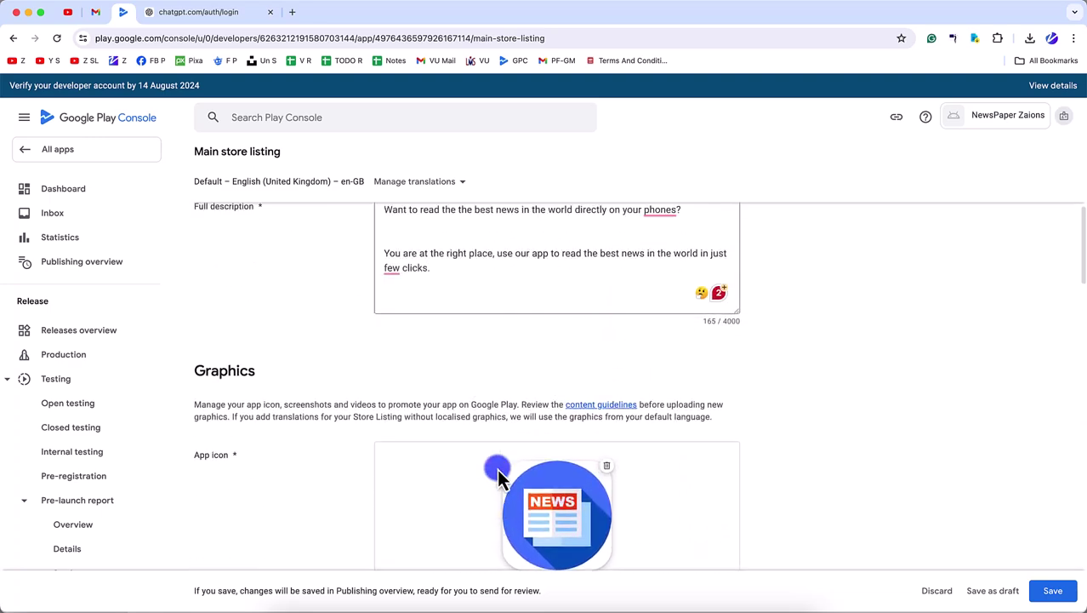
{"action": "scroll", "coordinate": [497, 471], "scroll_direction": "up", "scroll_amount": 5}
{"action": "scroll", "coordinate": [497, 470], "scroll_direction": "down", "scroll_amount": 15}
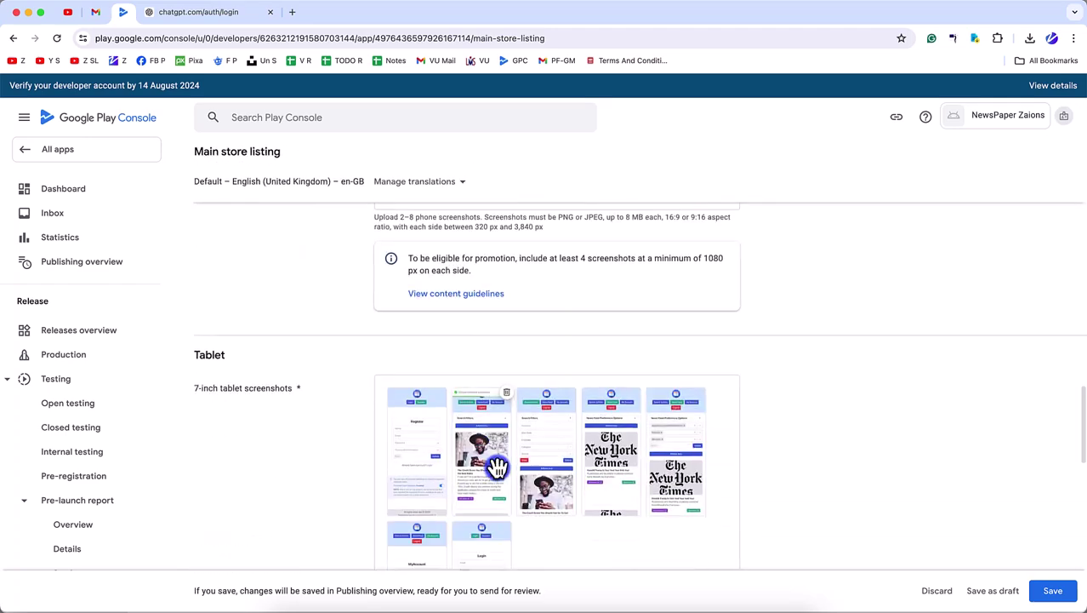
{"action": "scroll", "coordinate": [914, 438], "scroll_direction": "down", "scroll_amount": 8}
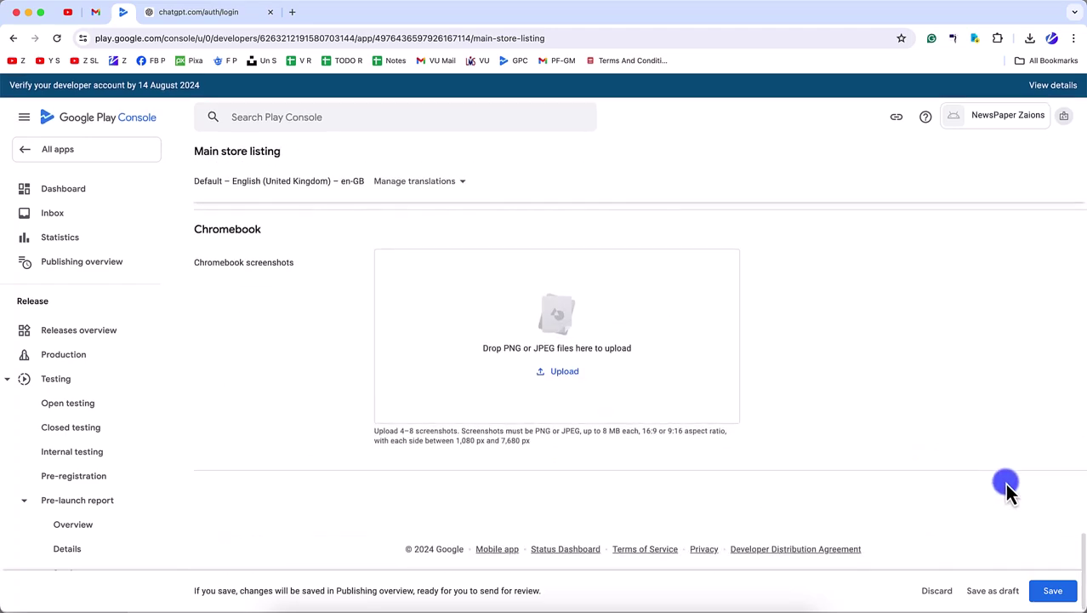
{"action": "left_click", "coordinate": [1048, 590]}
{"action": "scroll", "coordinate": [859, 456], "scroll_direction": "up", "scroll_amount": 12}
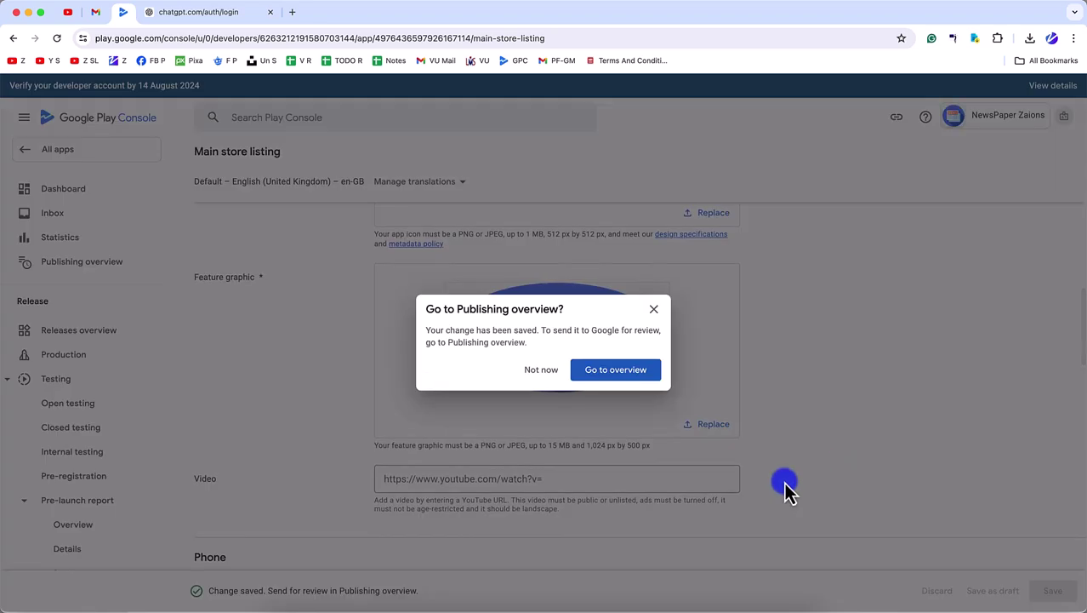
{"action": "left_click", "coordinate": [548, 370]}
- Go to the app's Dashboard and check the closed testing task list
{"action": "left_click", "coordinate": [66, 192]}
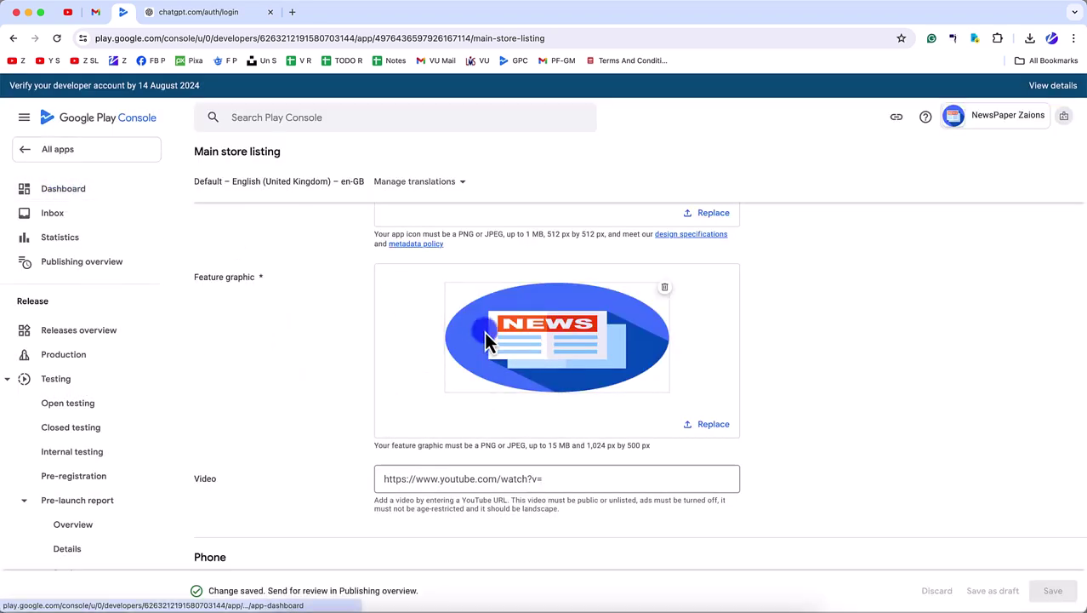
{"action": "scroll", "coordinate": [484, 331], "scroll_direction": "down", "scroll_amount": 1}
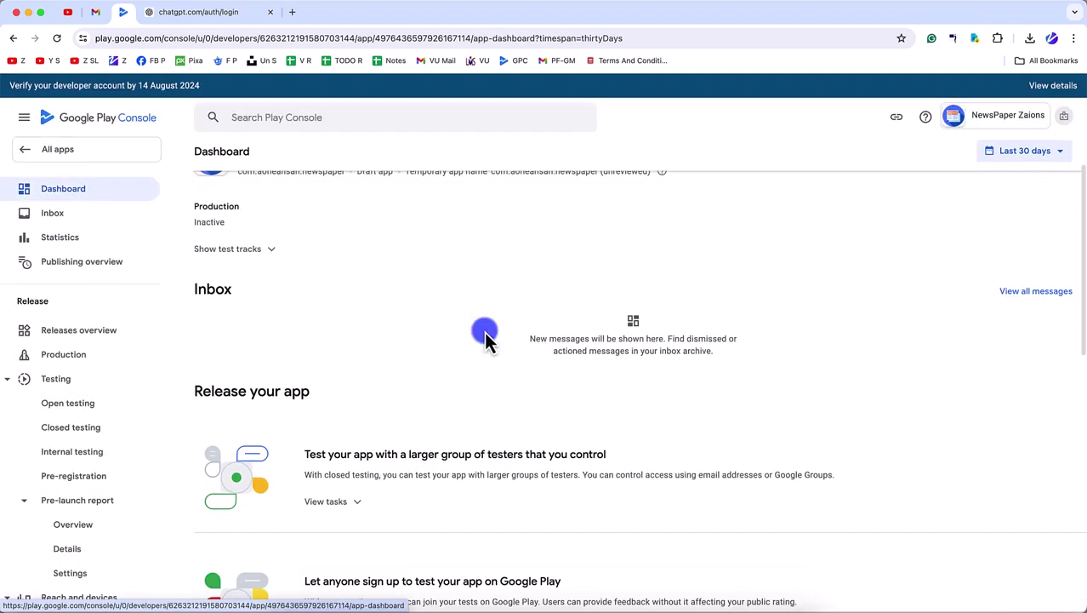
{"action": "scroll", "coordinate": [580, 392], "scroll_direction": "down", "scroll_amount": 5}
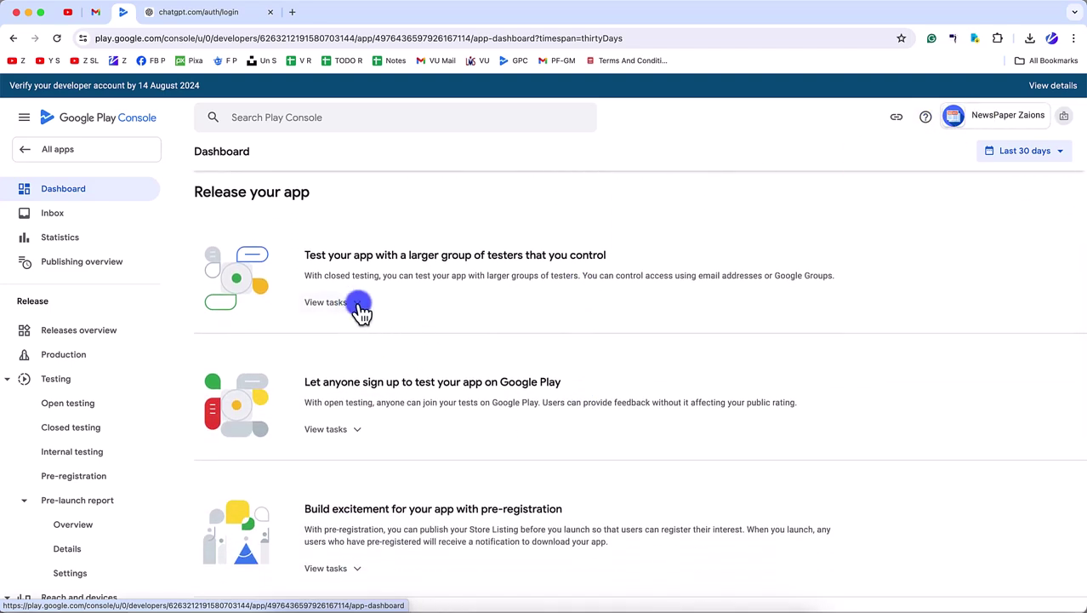
{"action": "left_click", "coordinate": [358, 303]}
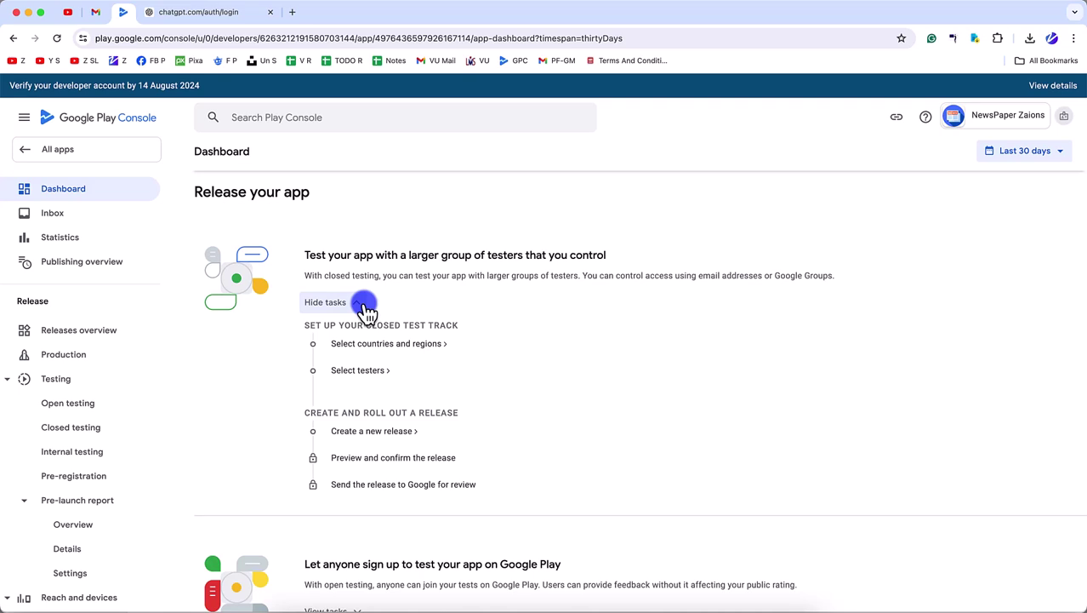
{"action": "left_click", "coordinate": [361, 303]}
- Review the open testing and pre-registration task lists further down the Dashboard
{"action": "scroll", "coordinate": [357, 353], "scroll_direction": "down", "scroll_amount": 2}
{"action": "left_click", "coordinate": [341, 338]}
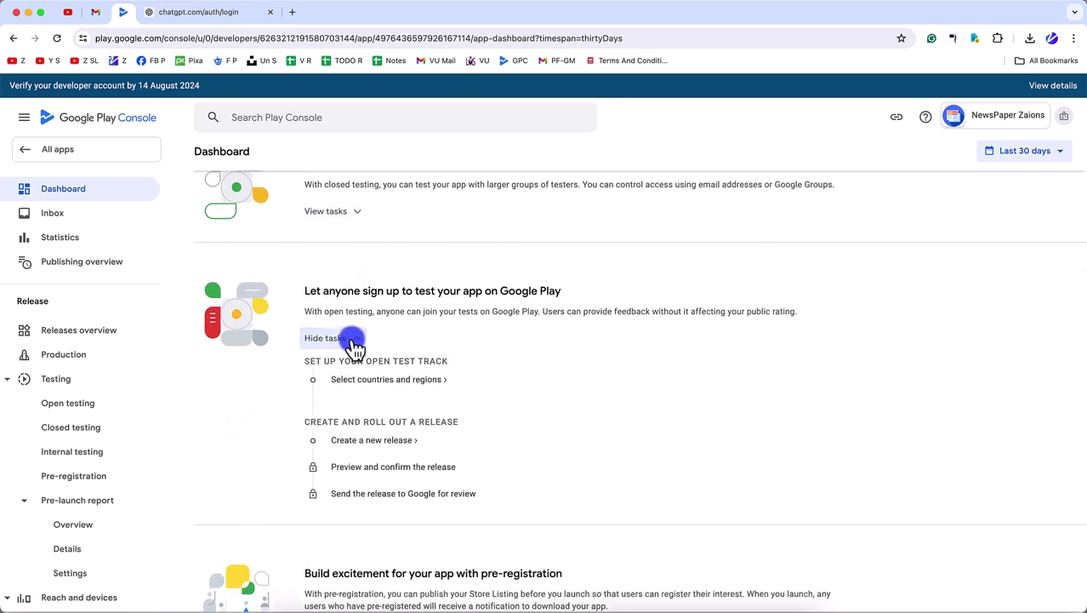
{"action": "scroll", "coordinate": [340, 366], "scroll_direction": "down", "scroll_amount": 5}
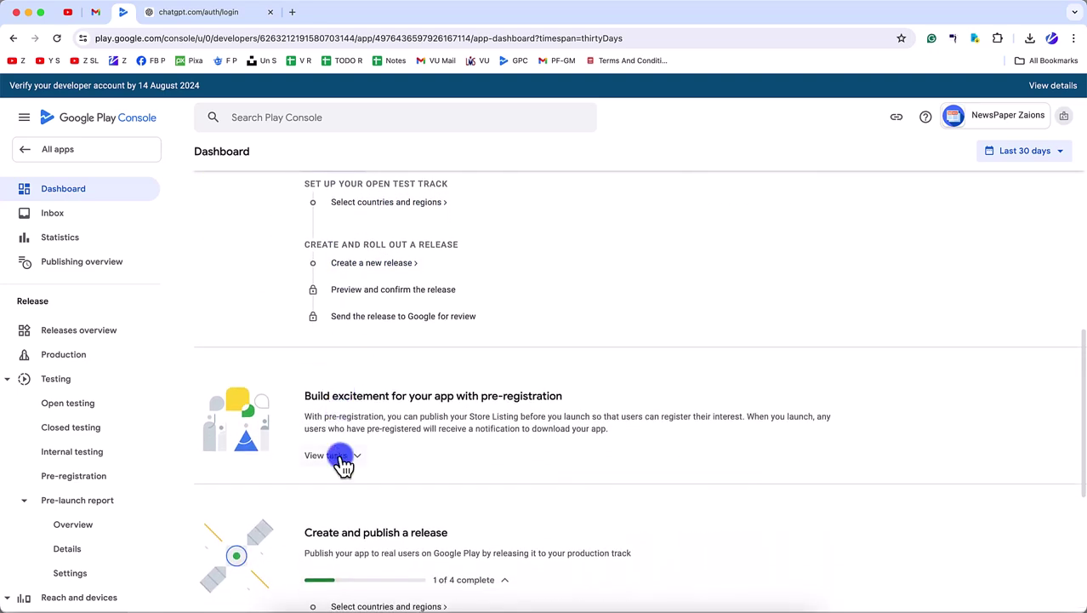
{"action": "left_click", "coordinate": [340, 457]}
{"action": "scroll", "coordinate": [341, 461], "scroll_direction": "down", "scroll_amount": 4}
{"action": "left_click", "coordinate": [347, 281]}
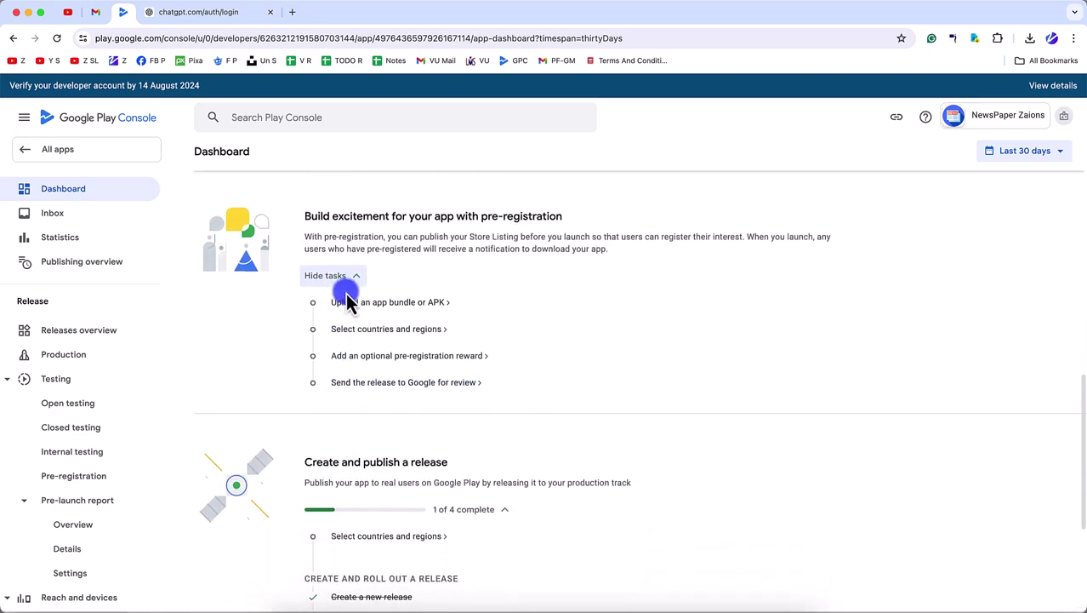
{"action": "scroll", "coordinate": [352, 276], "scroll_direction": "down", "scroll_amount": 4}
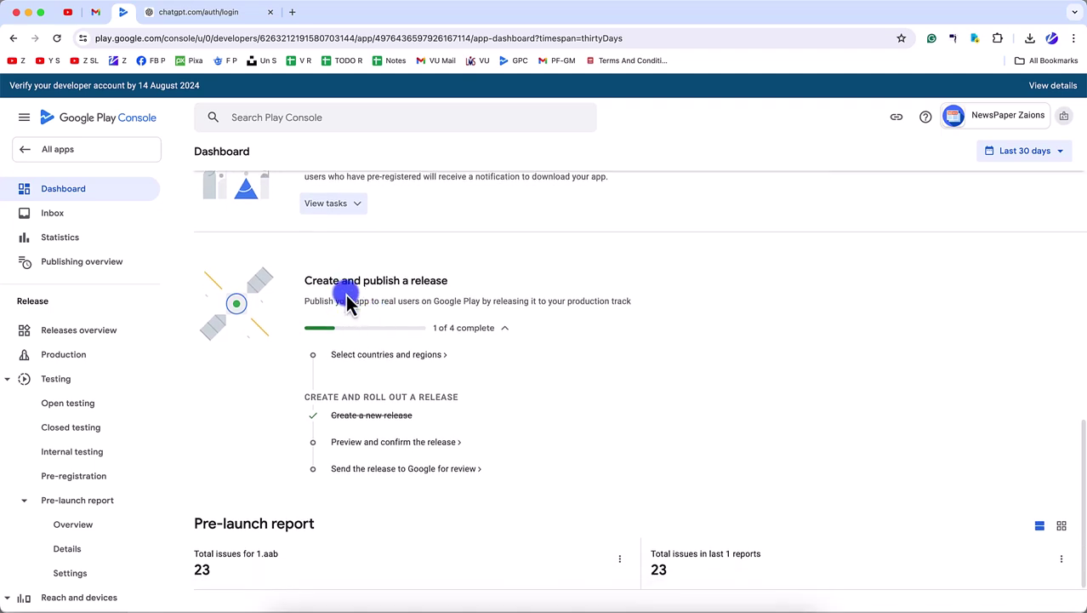